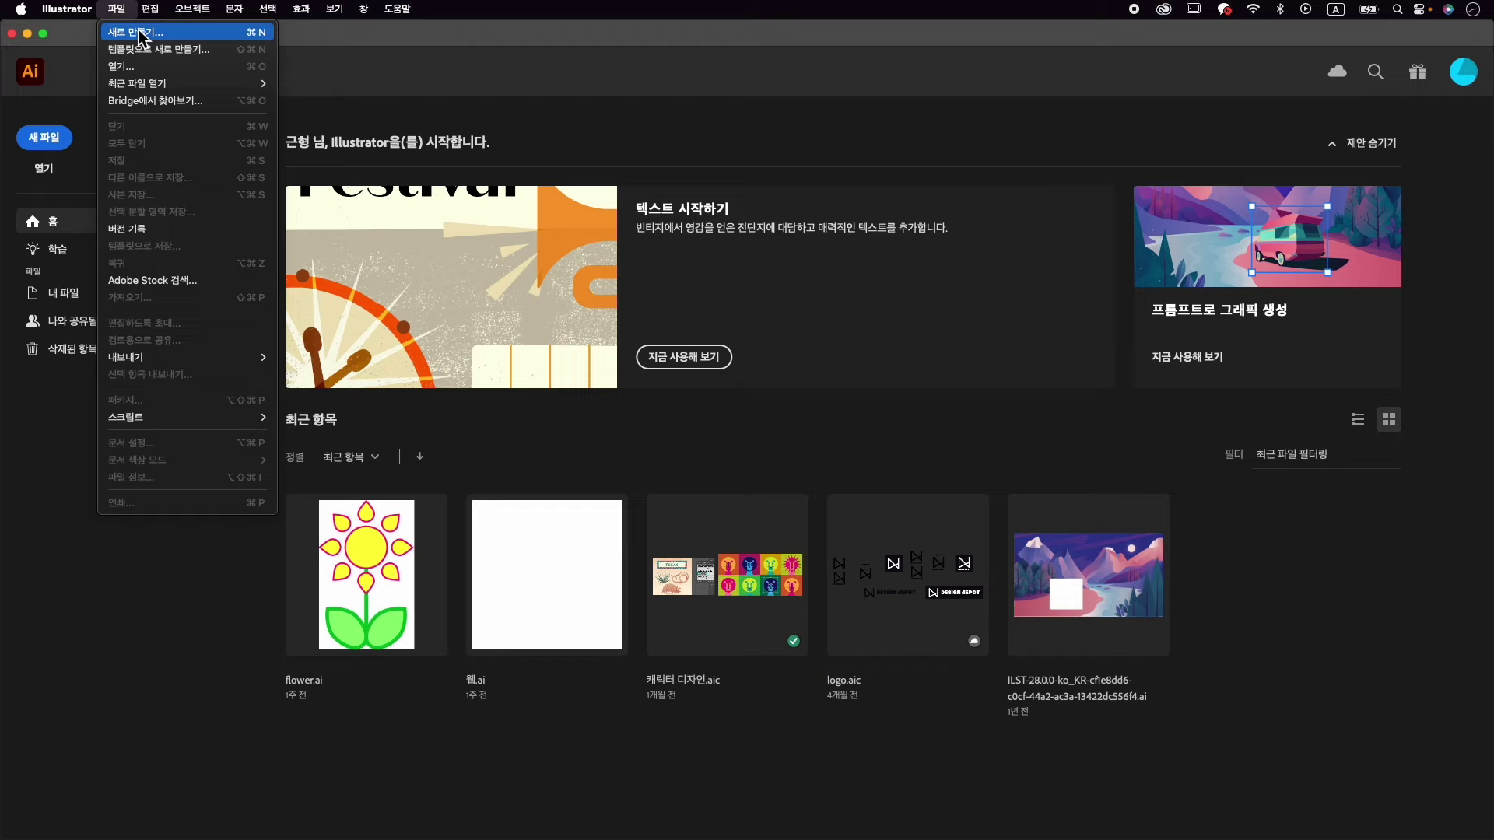
- Create a new web document using the 1366 x 768 px preset with RGB color mode
click(43, 134)
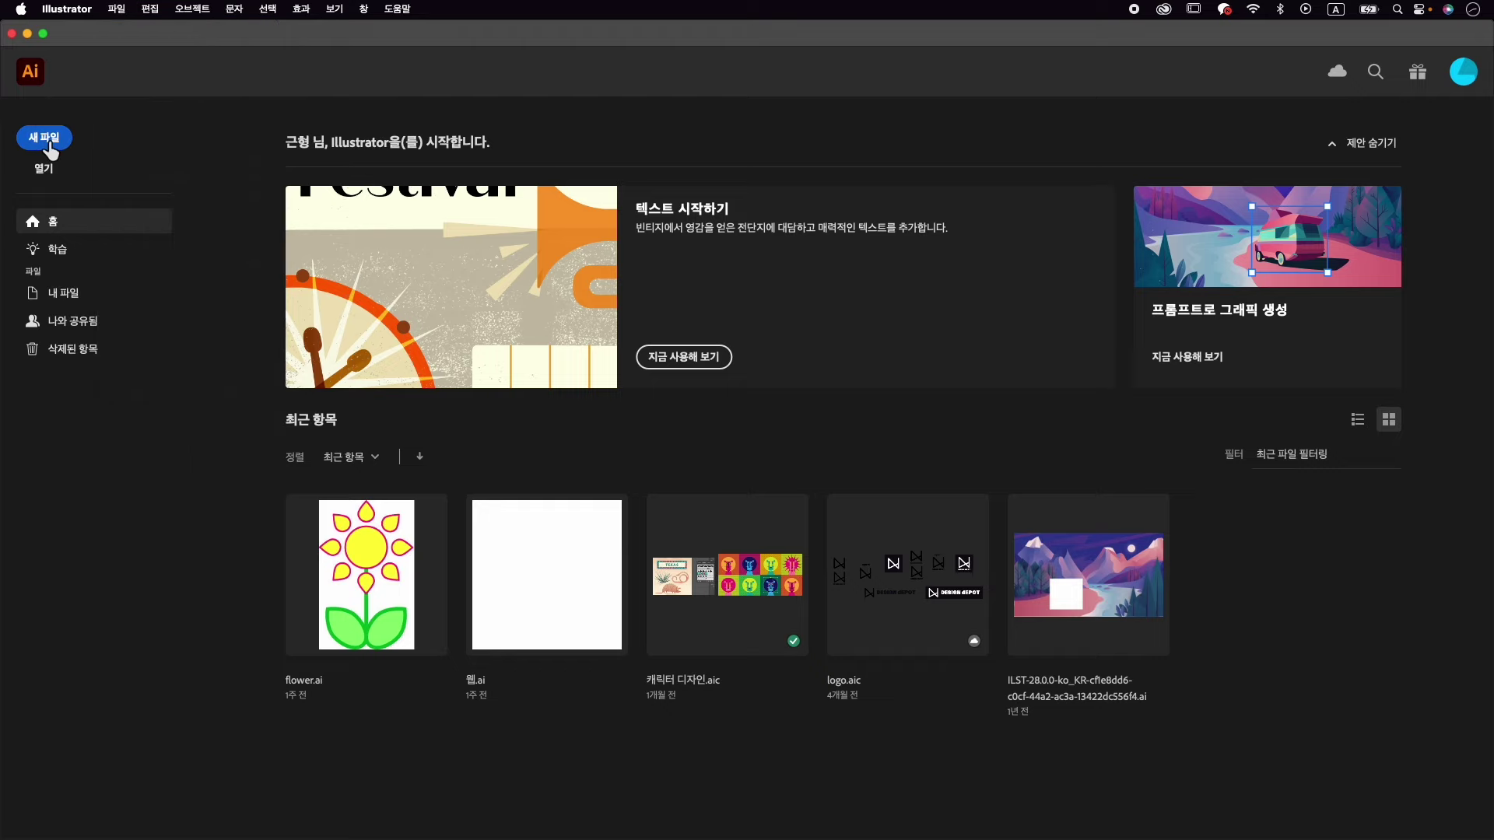
click(44, 138)
drag(527, 56, 725, 110)
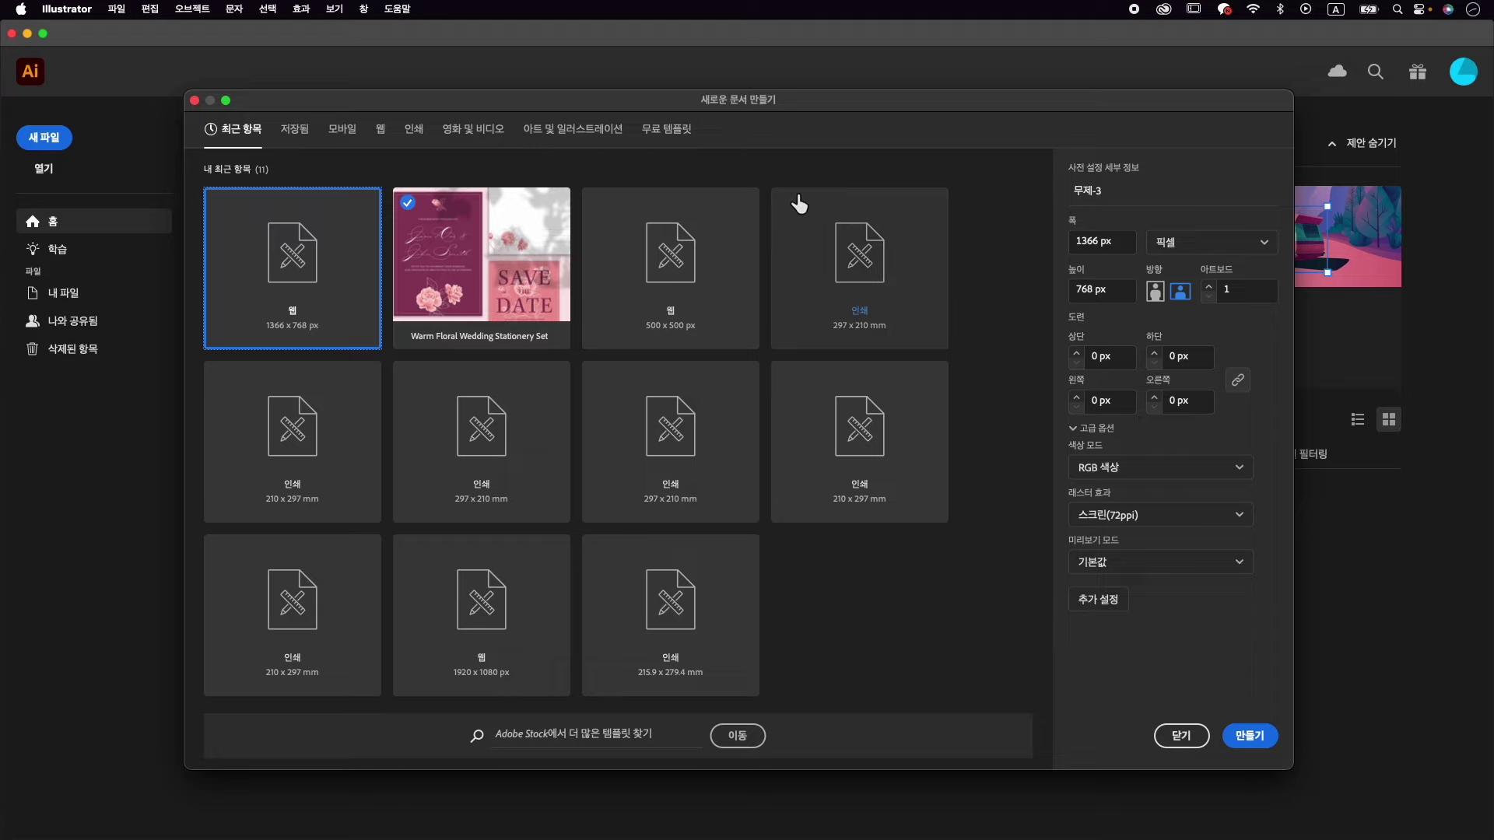
click(380, 130)
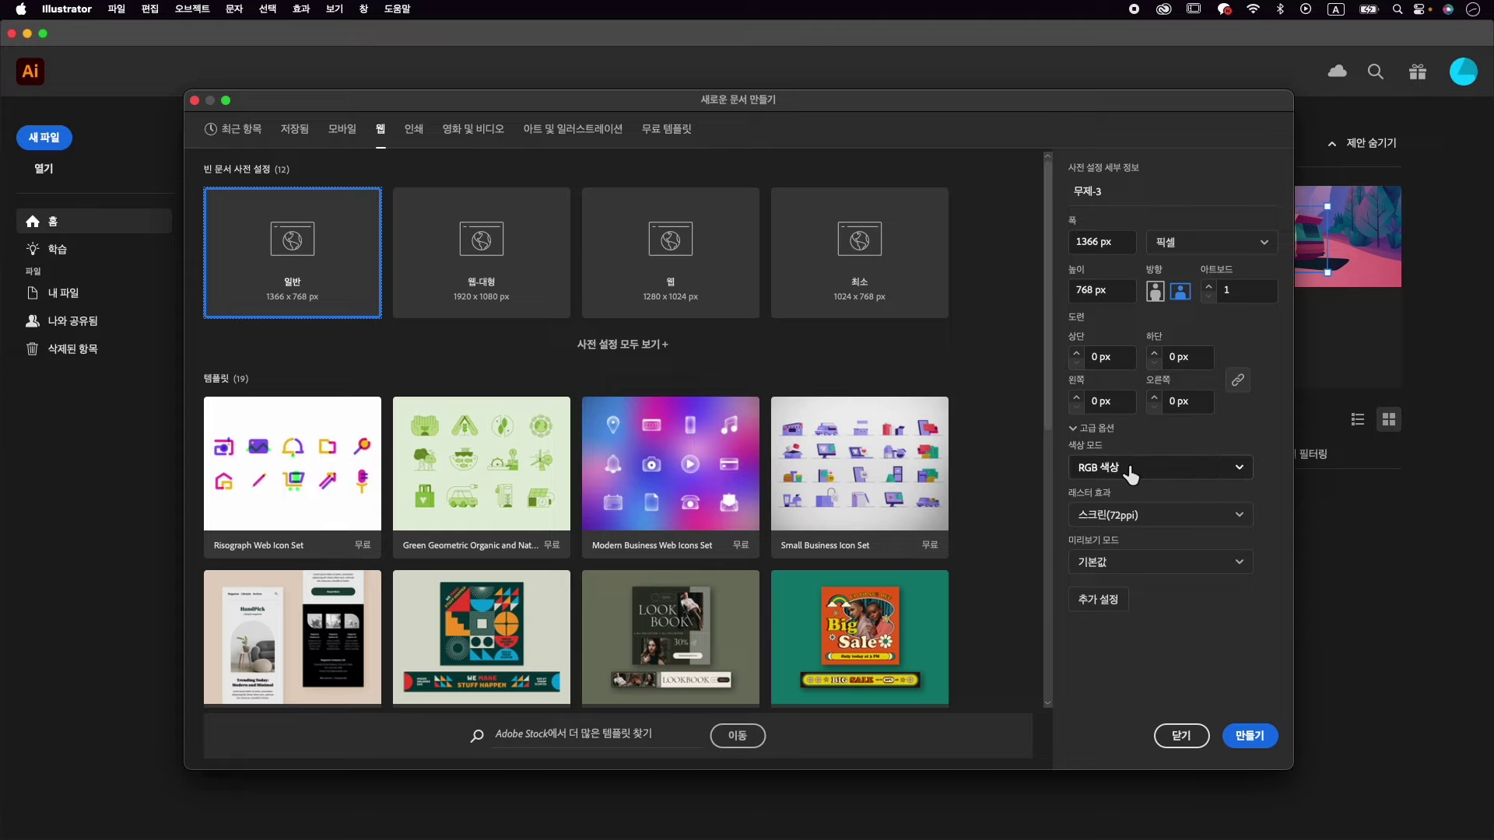
click(1252, 736)
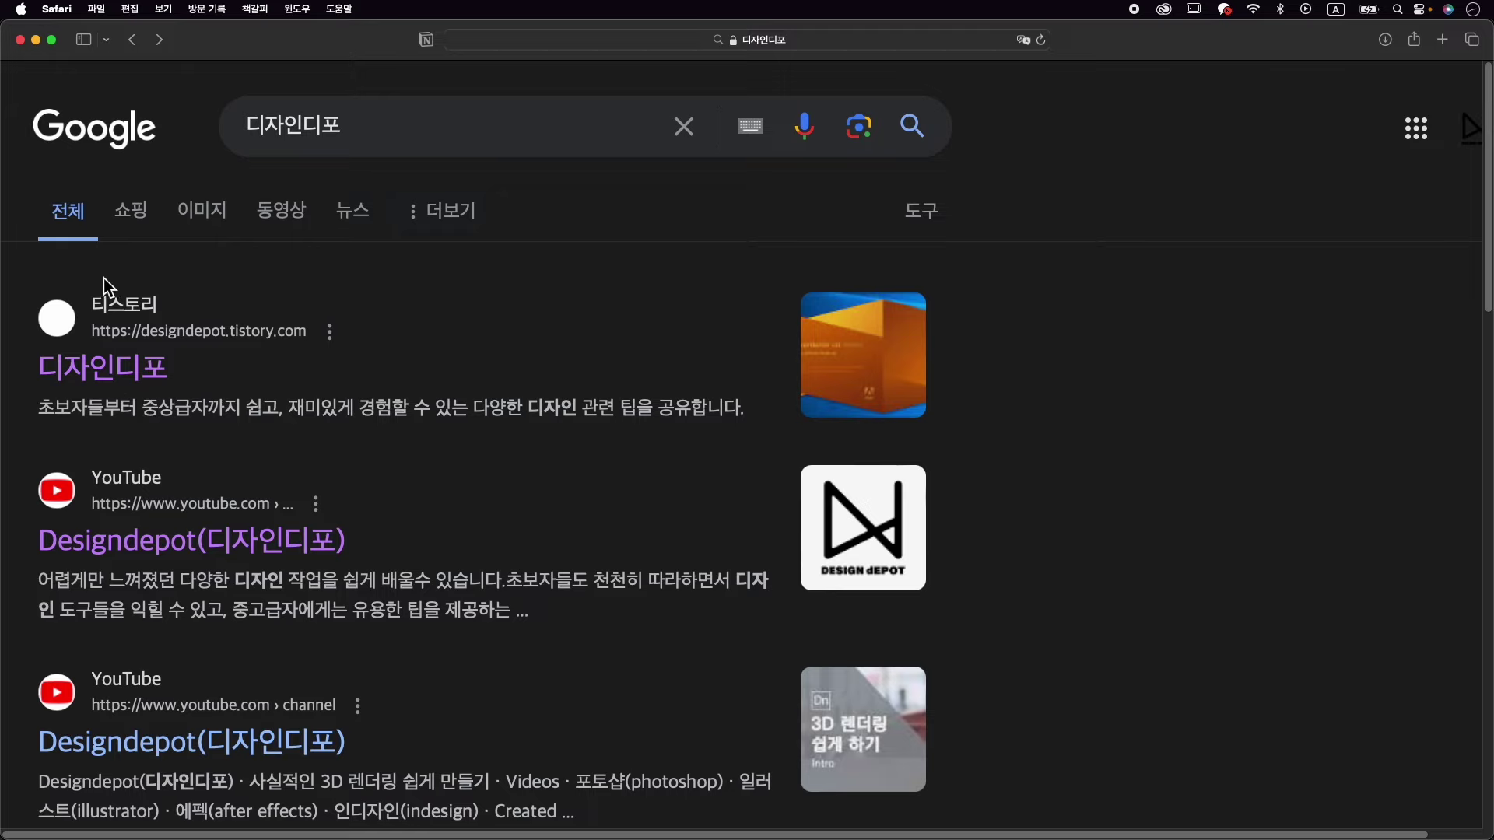
- Open the 디자인디포 Tistory blog from the Google results and search it for 그림
click(134, 381)
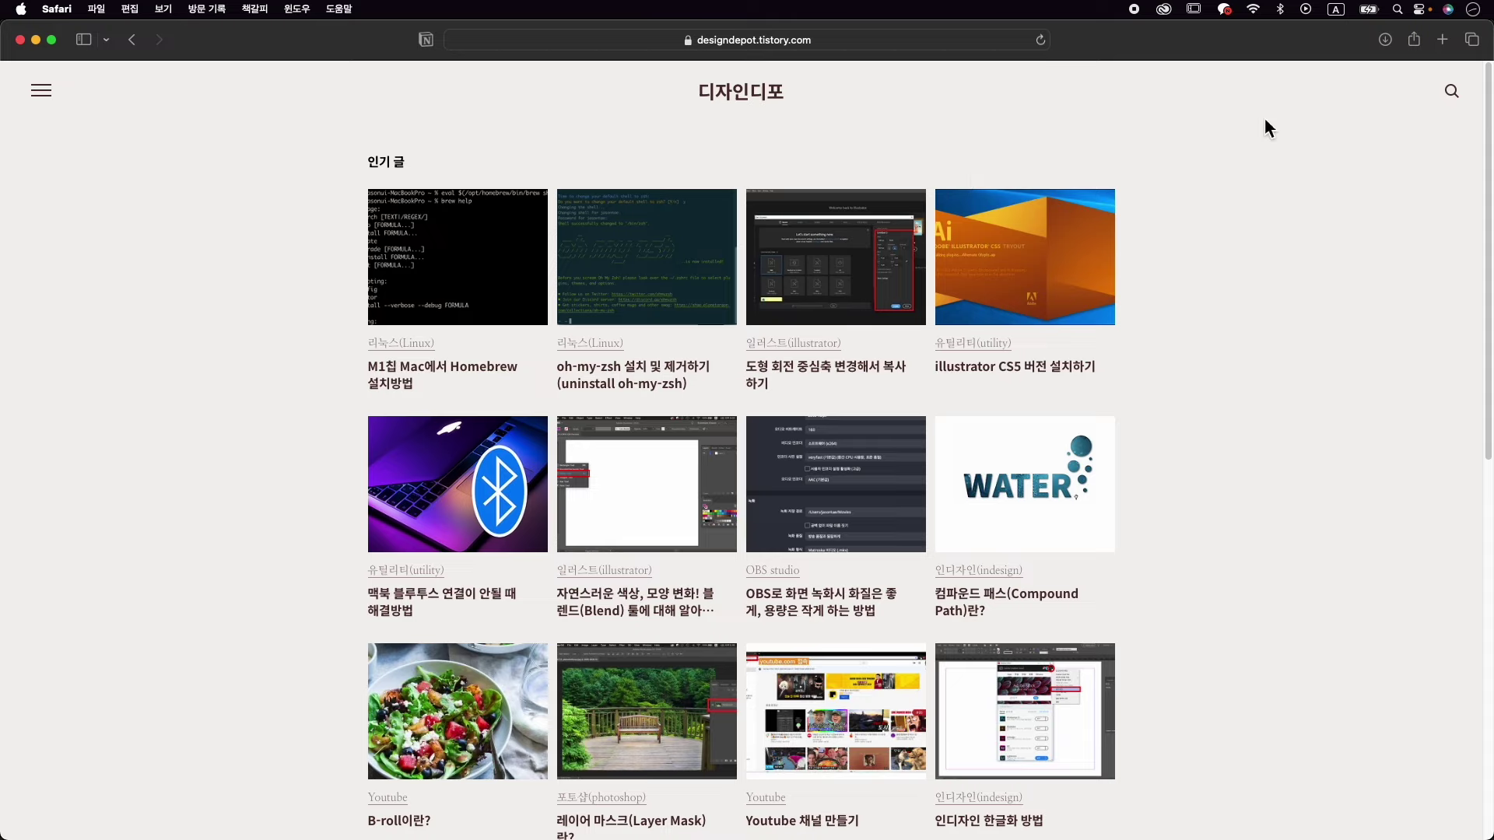
click(1453, 91)
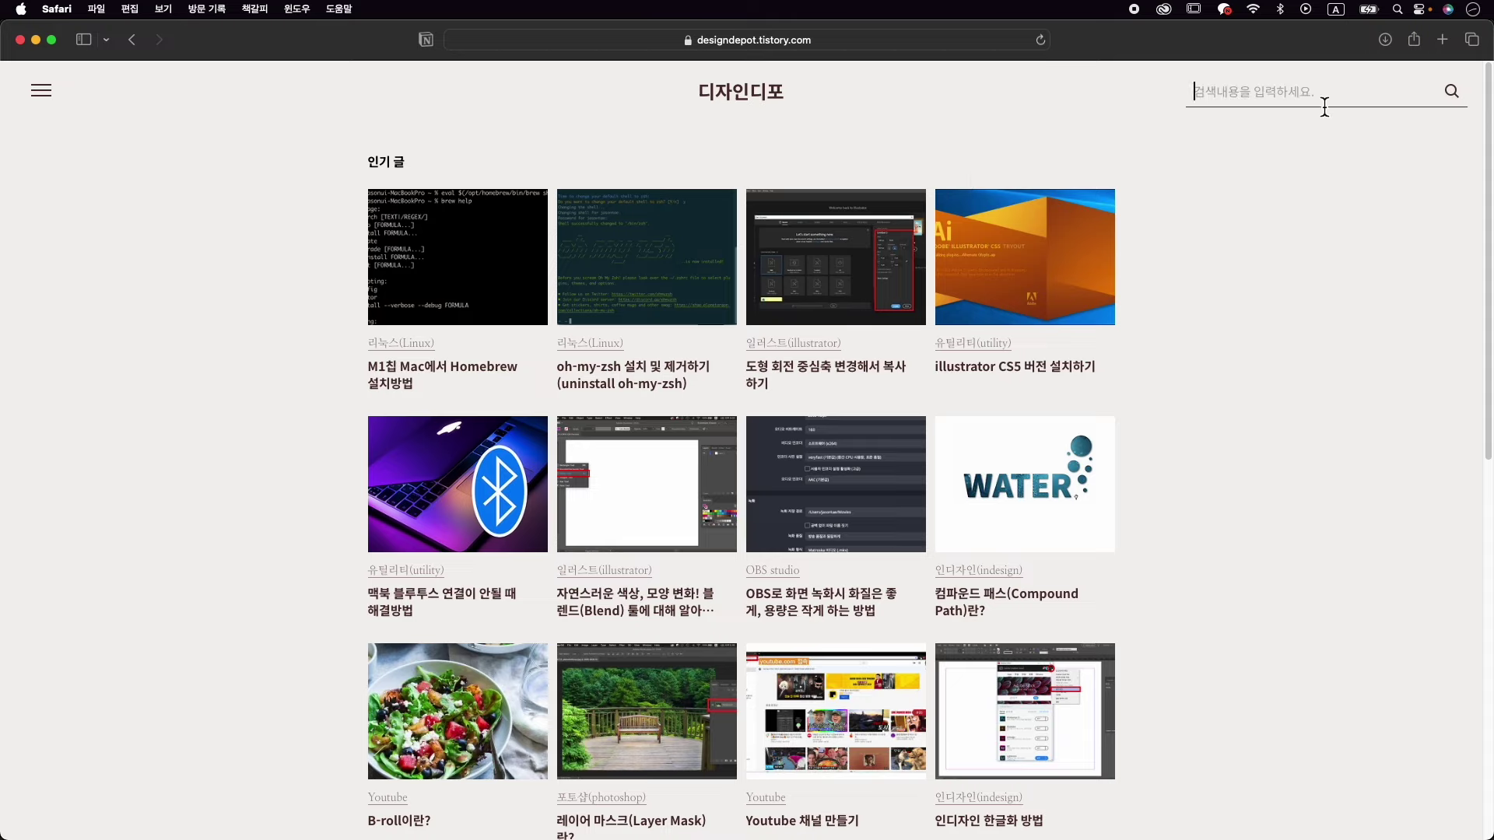
text(ㄱ)
key(BackSpace)
text(ㄱ)
key(BackSpace)
key(ctrl+space)
text(글)
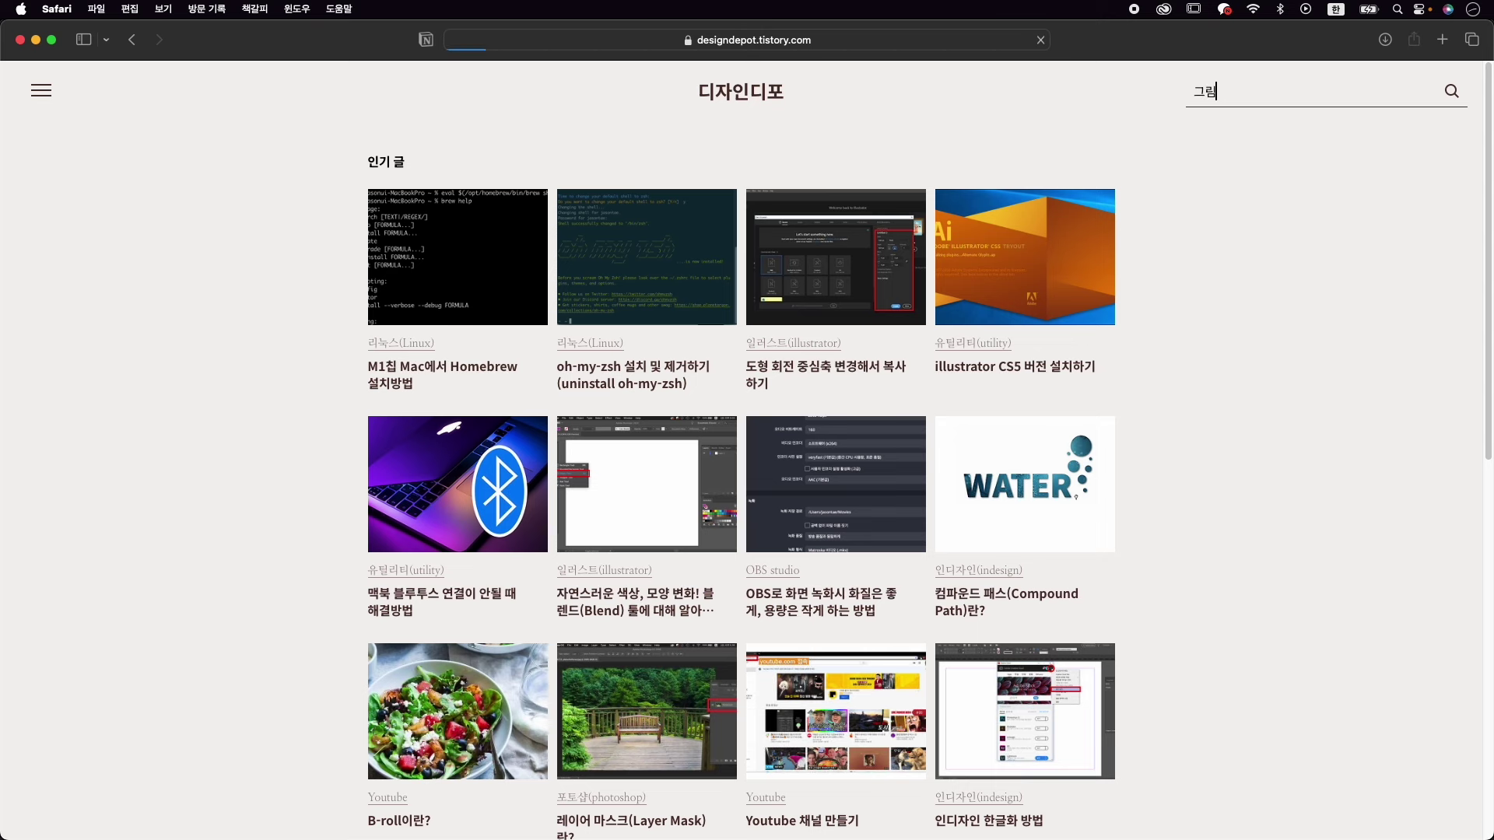
- Load more search results and open the post "그림 잘 못그려도 괜찮아요. 일러스트레이터(illustrator)가 그려주잖아요."
scroll(727, 556, down, 15)
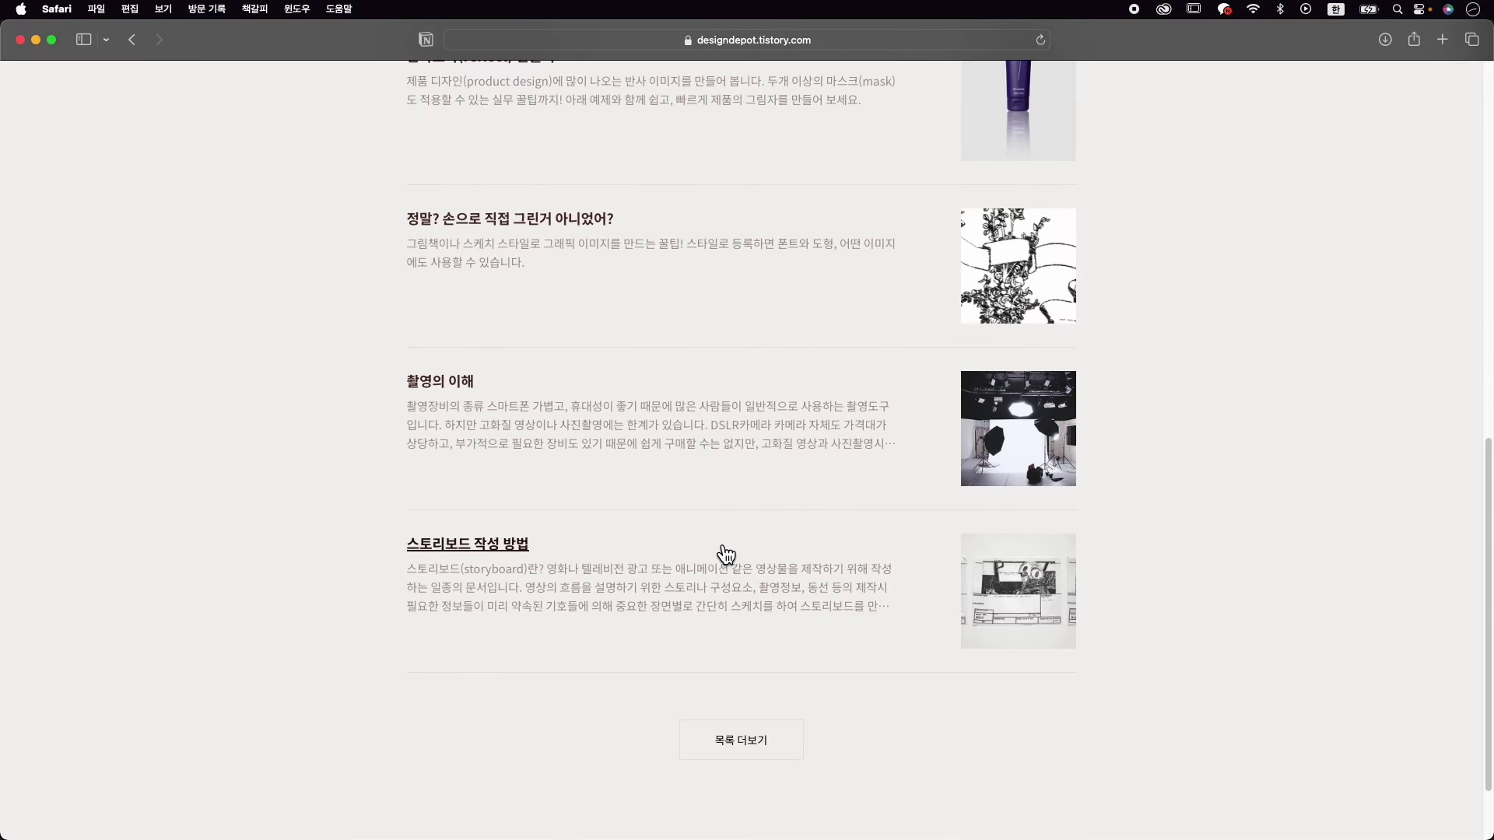
scroll(726, 556, down, 1)
click(765, 730)
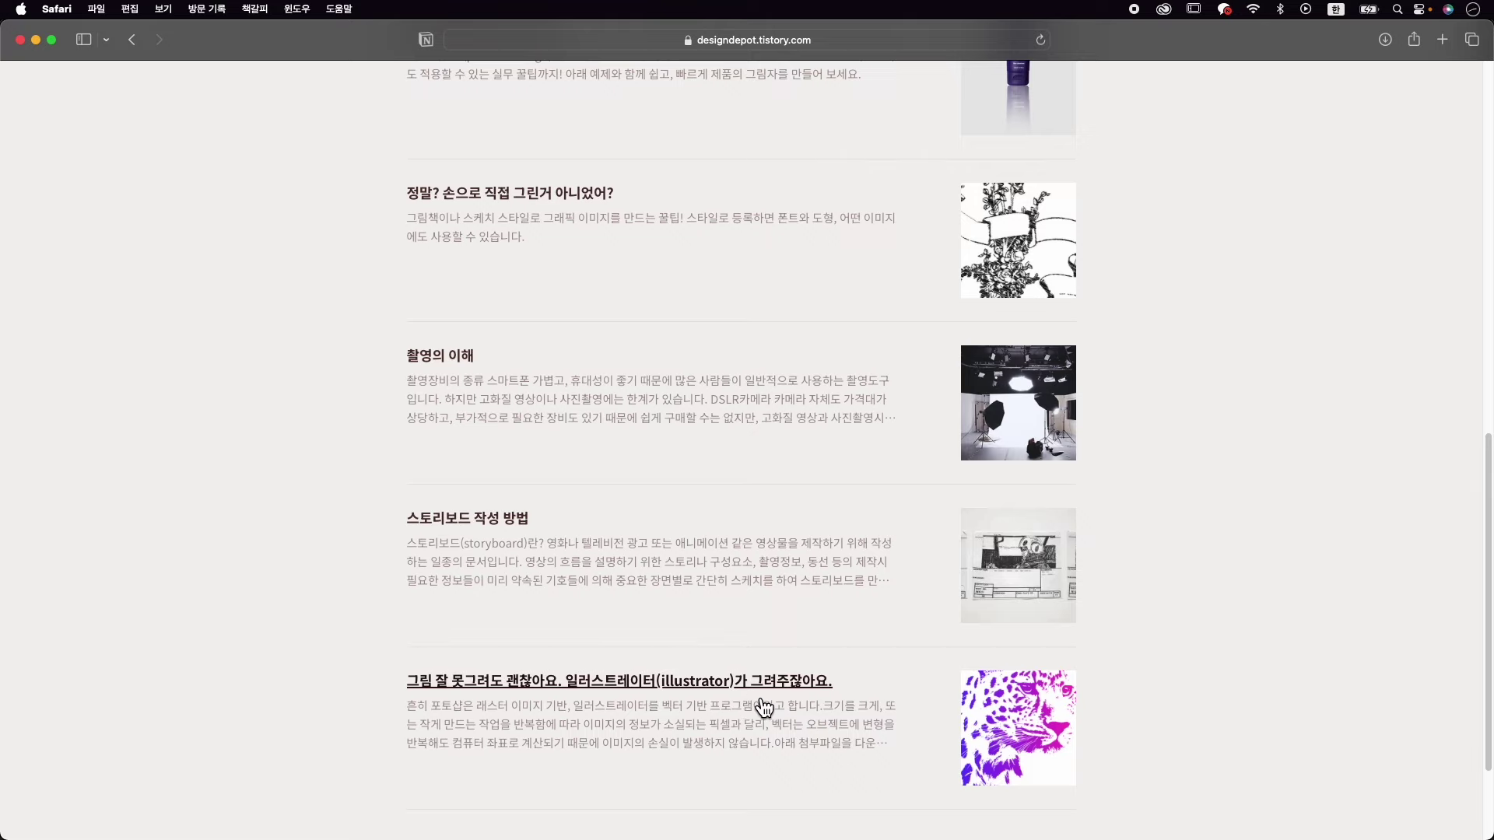
click(773, 683)
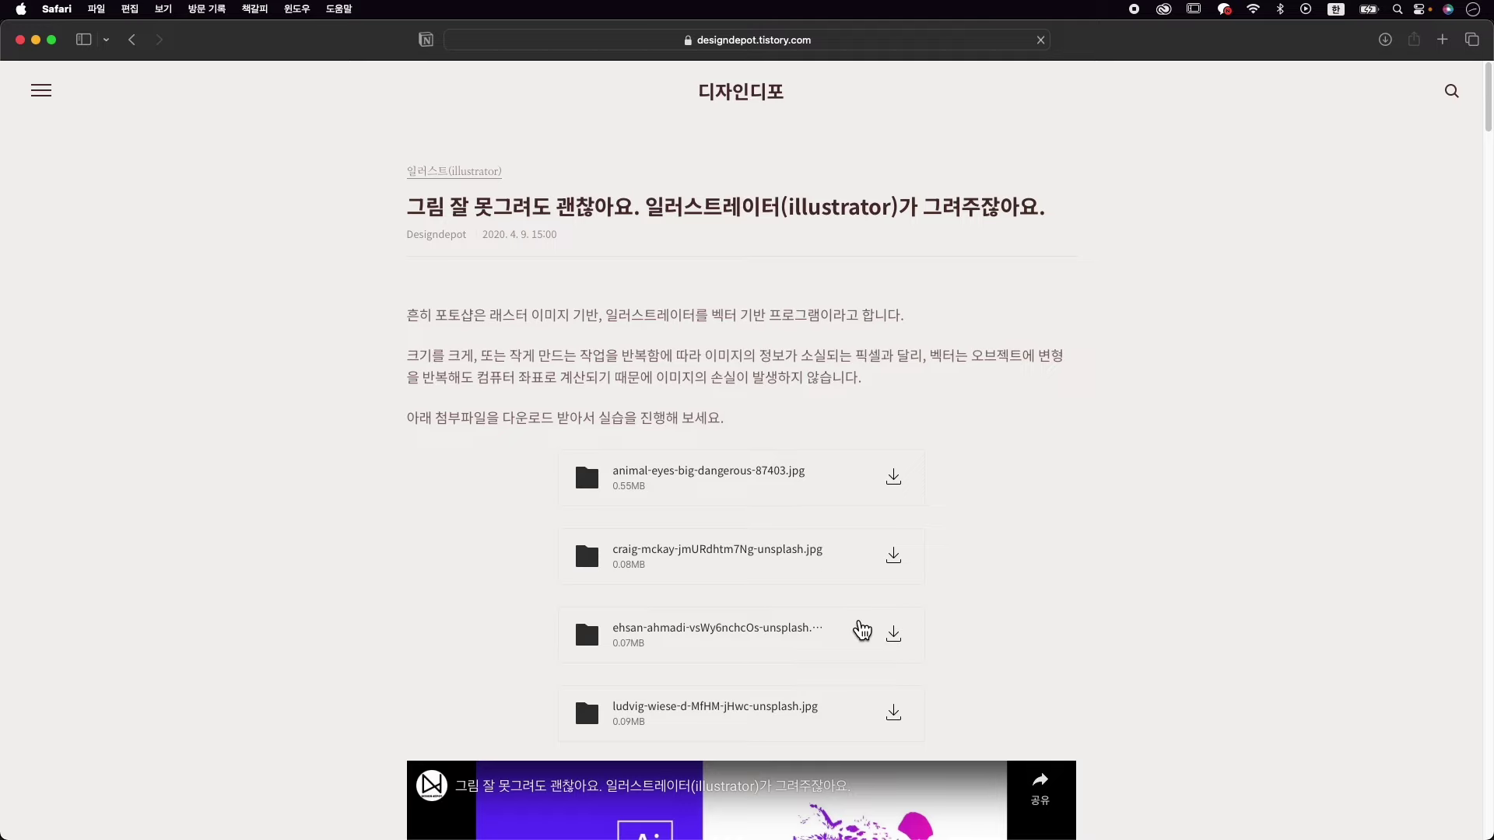
- Download the second attached JPG from the post and place it from the 다운로드 folder into the new Illustrator document
scroll(988, 677, down, 5)
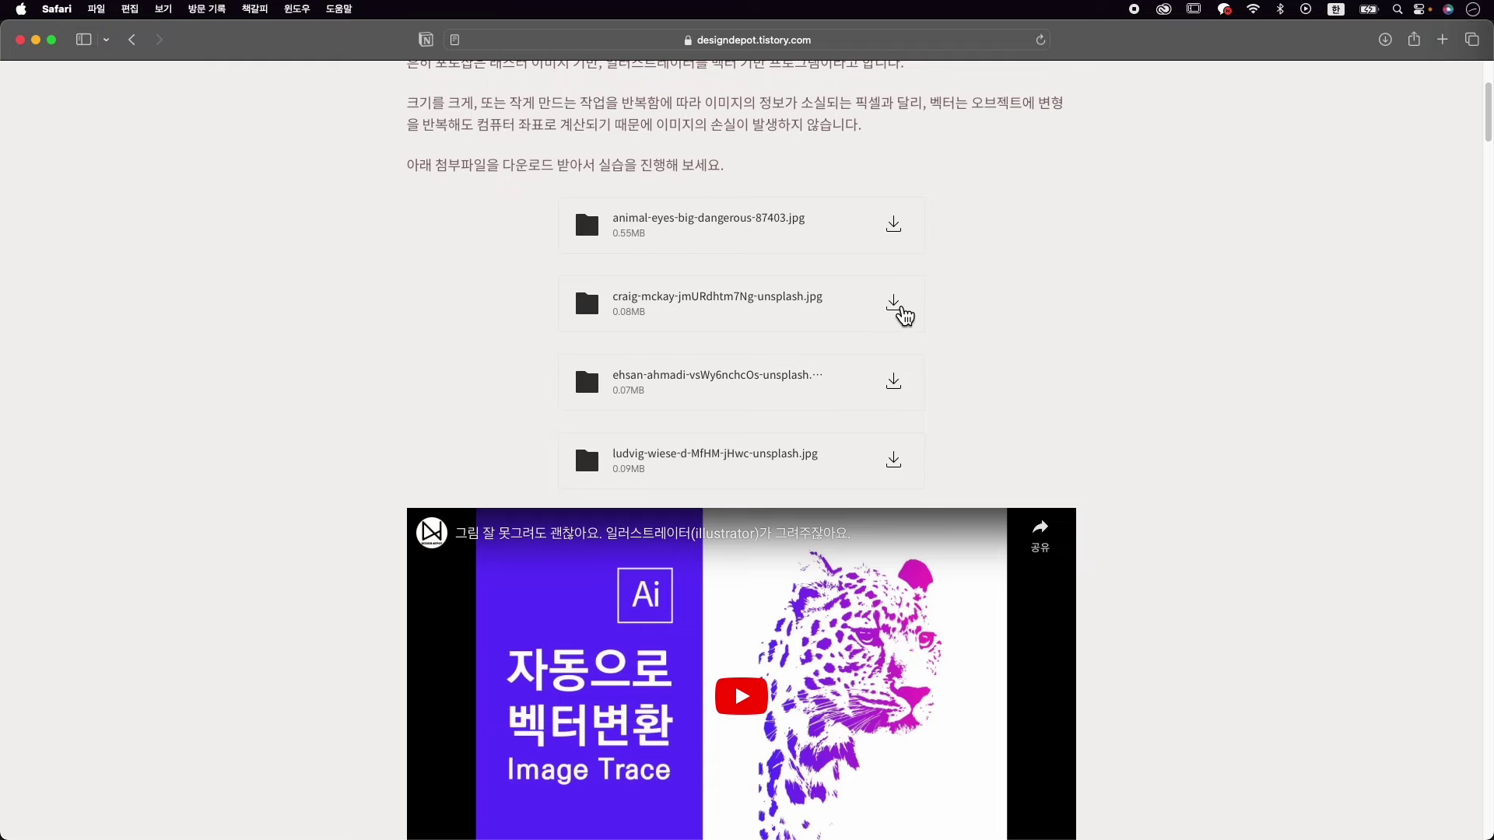
click(895, 305)
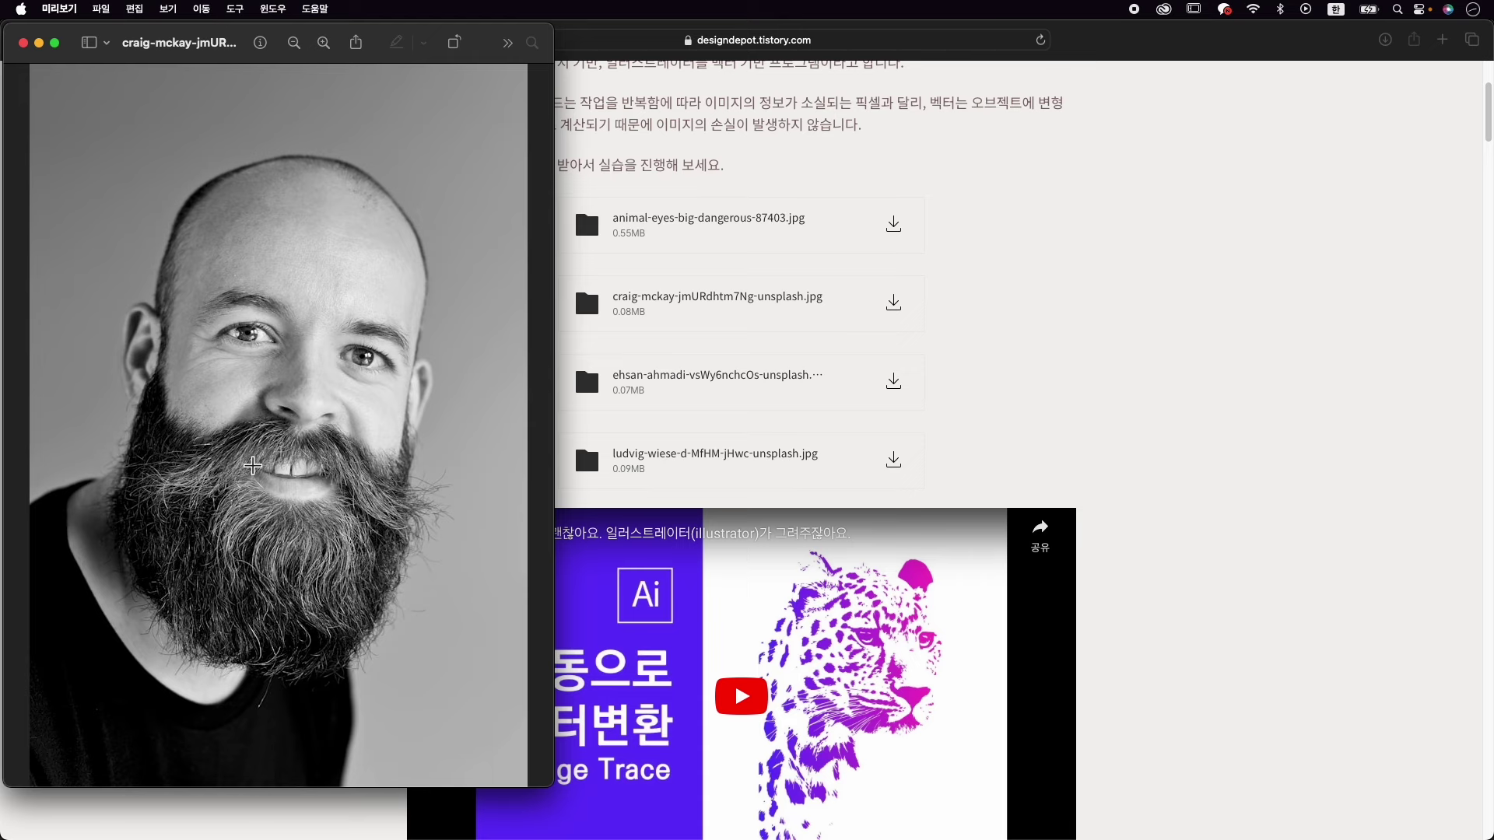
click(24, 43)
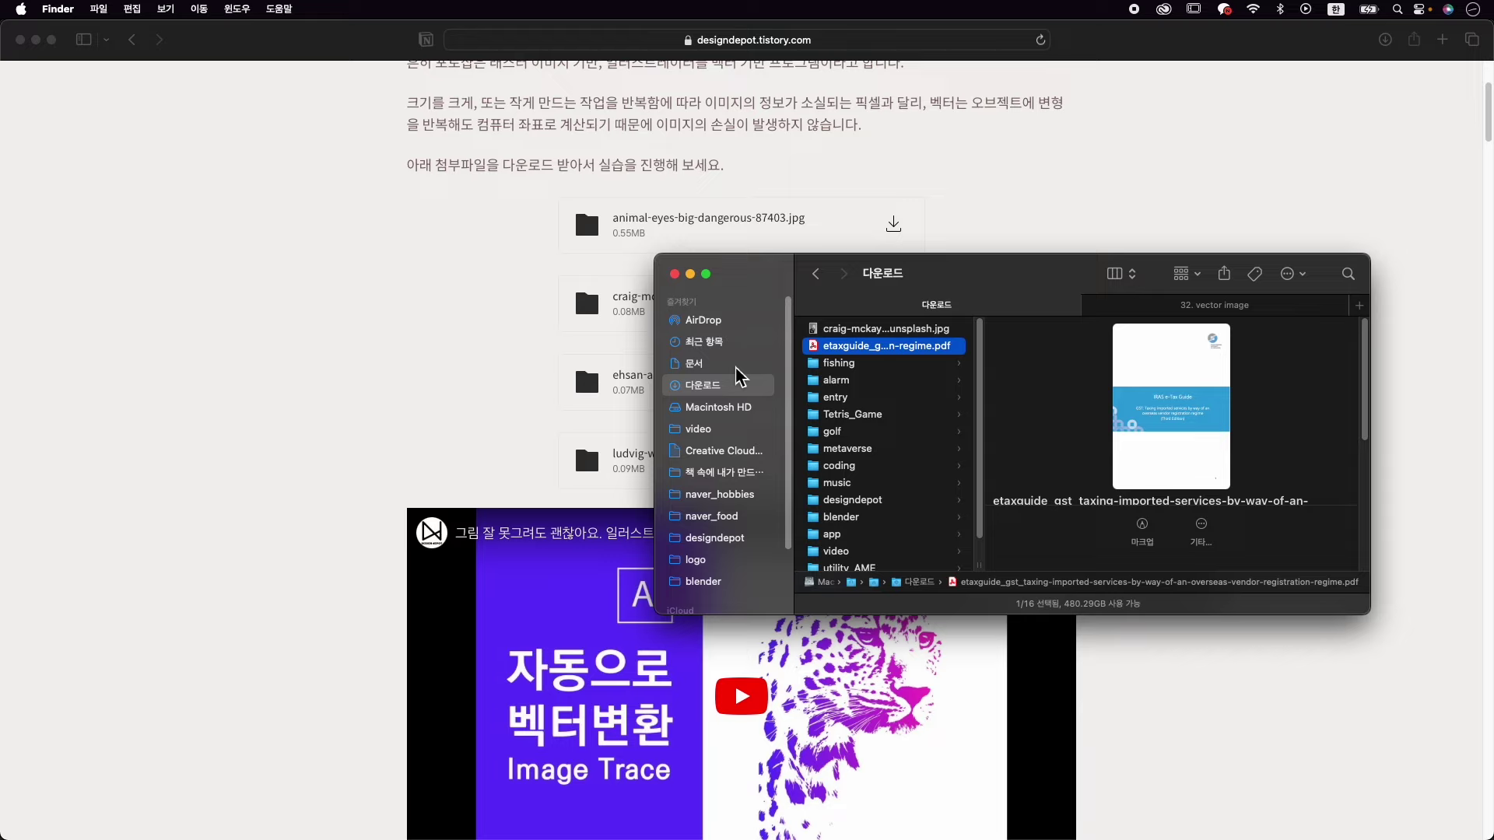
click(880, 330)
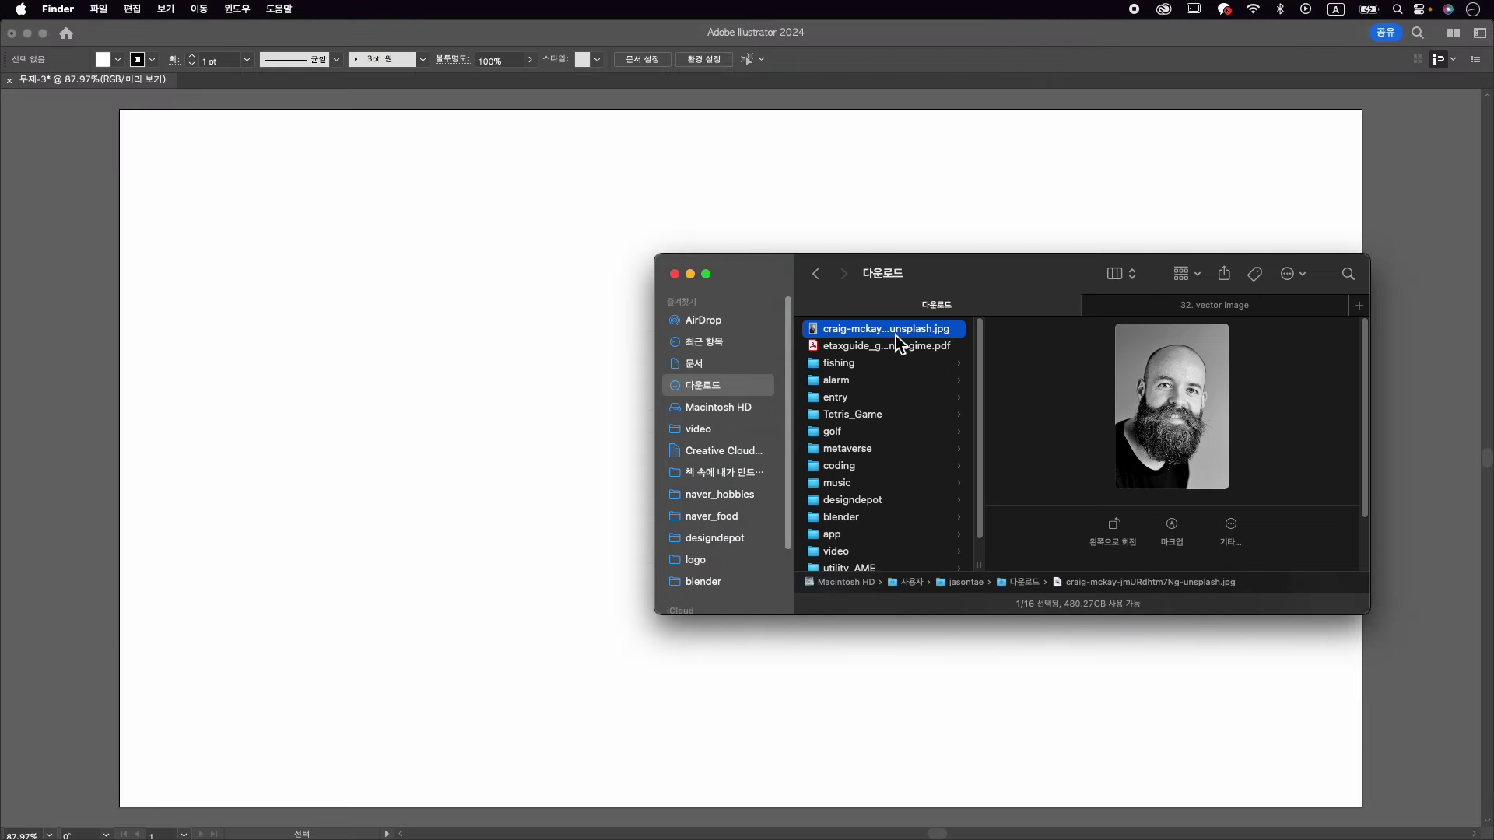
drag(874, 325, 787, 407)
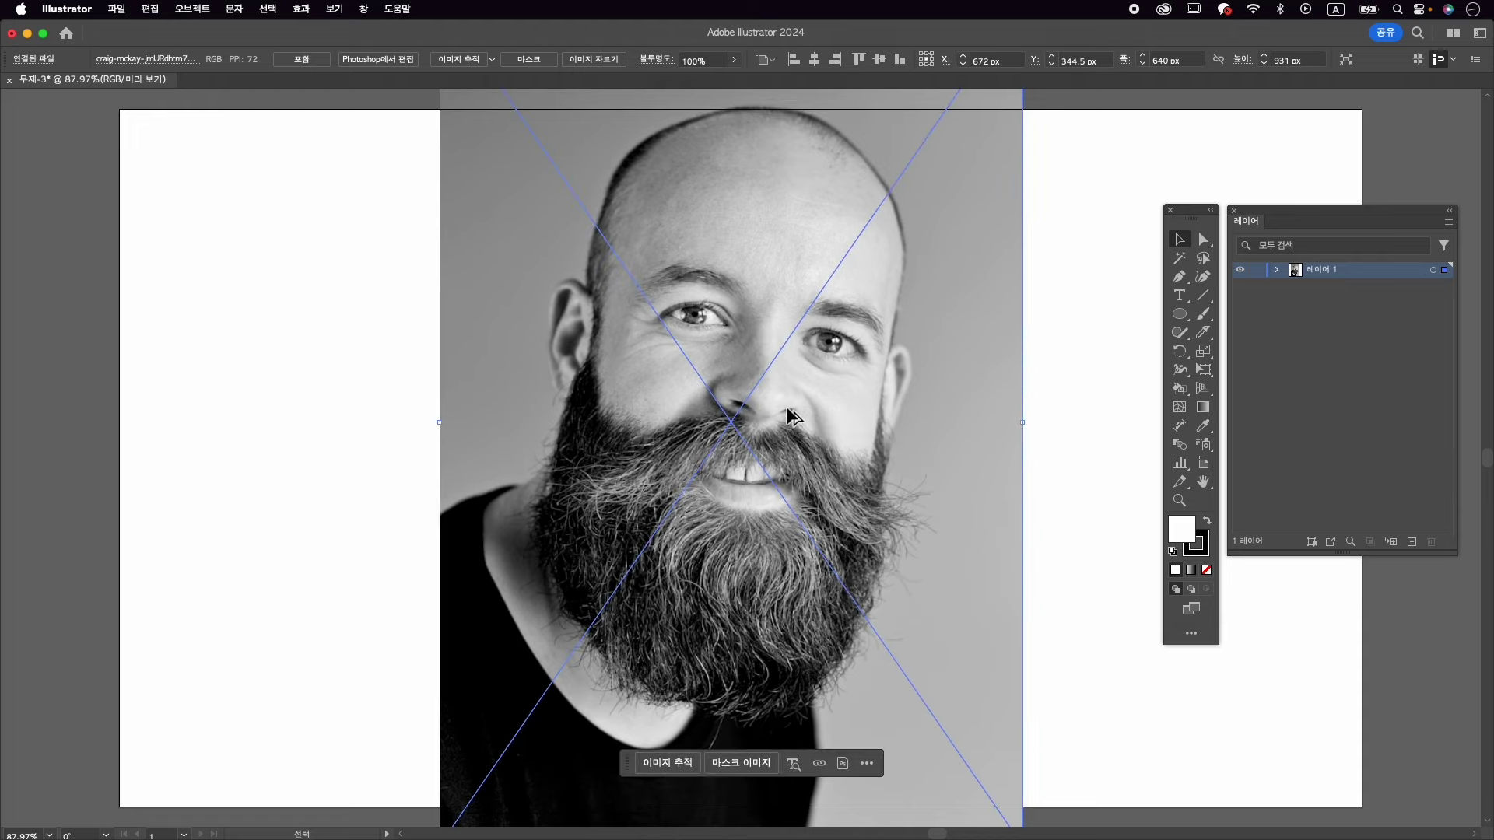
- Shrink the placed portrait proportionally to about 453 x 659 px and center it inside the artboard
scroll(792, 405, down, 1)
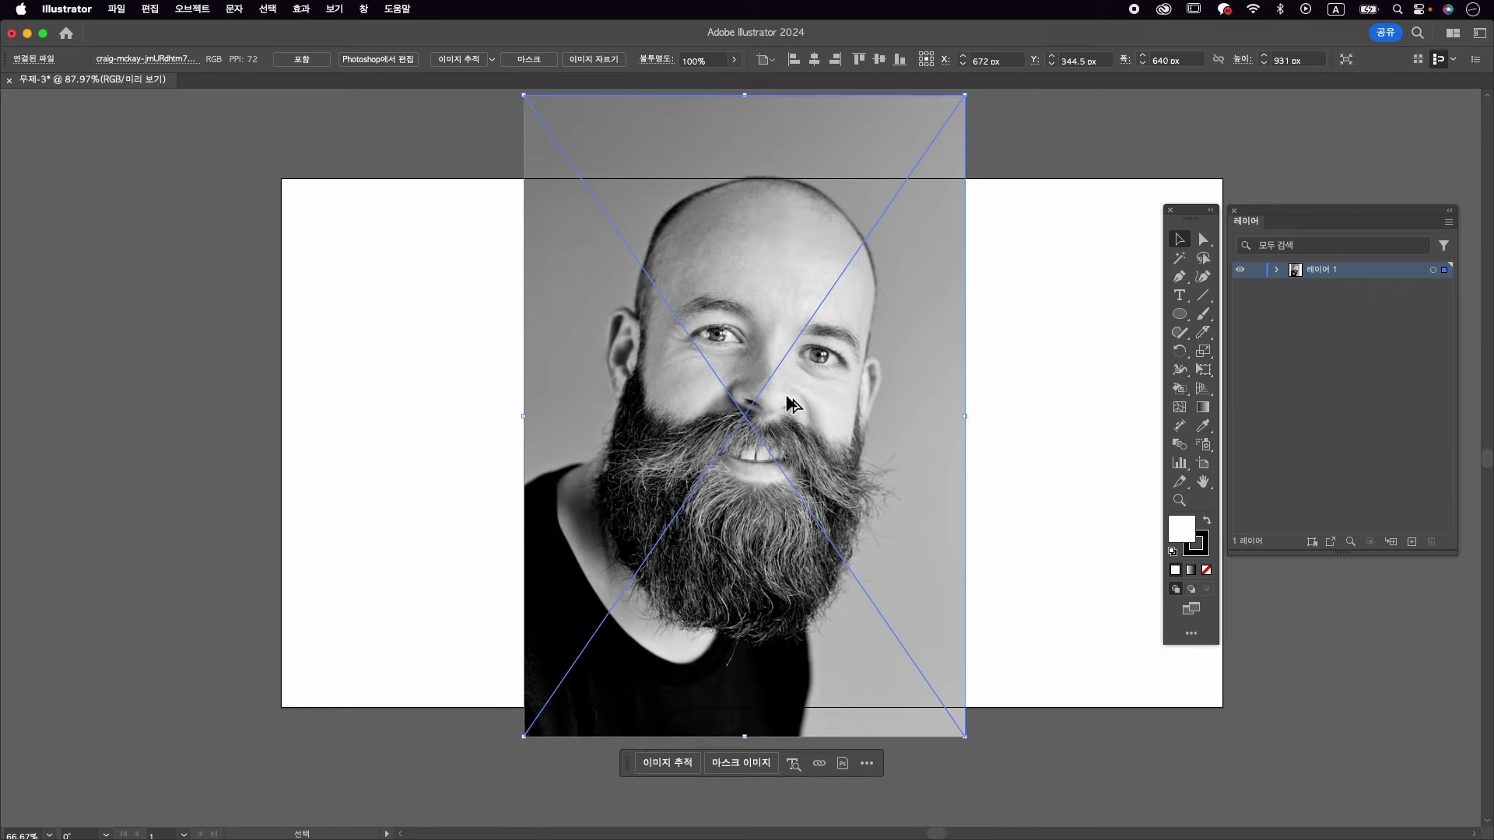
scroll(792, 405, down, 1)
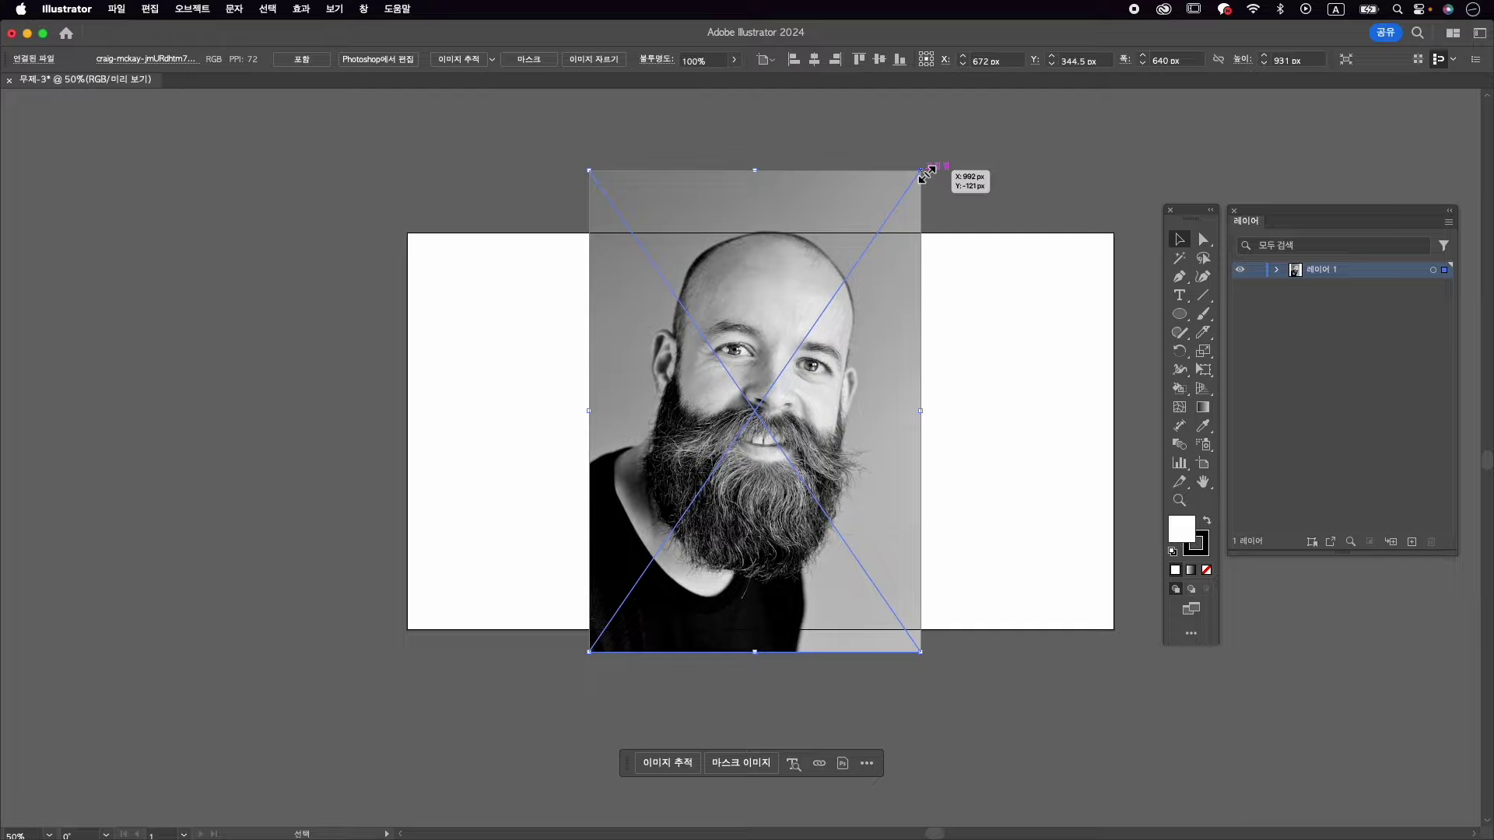
drag(923, 173, 940, 202)
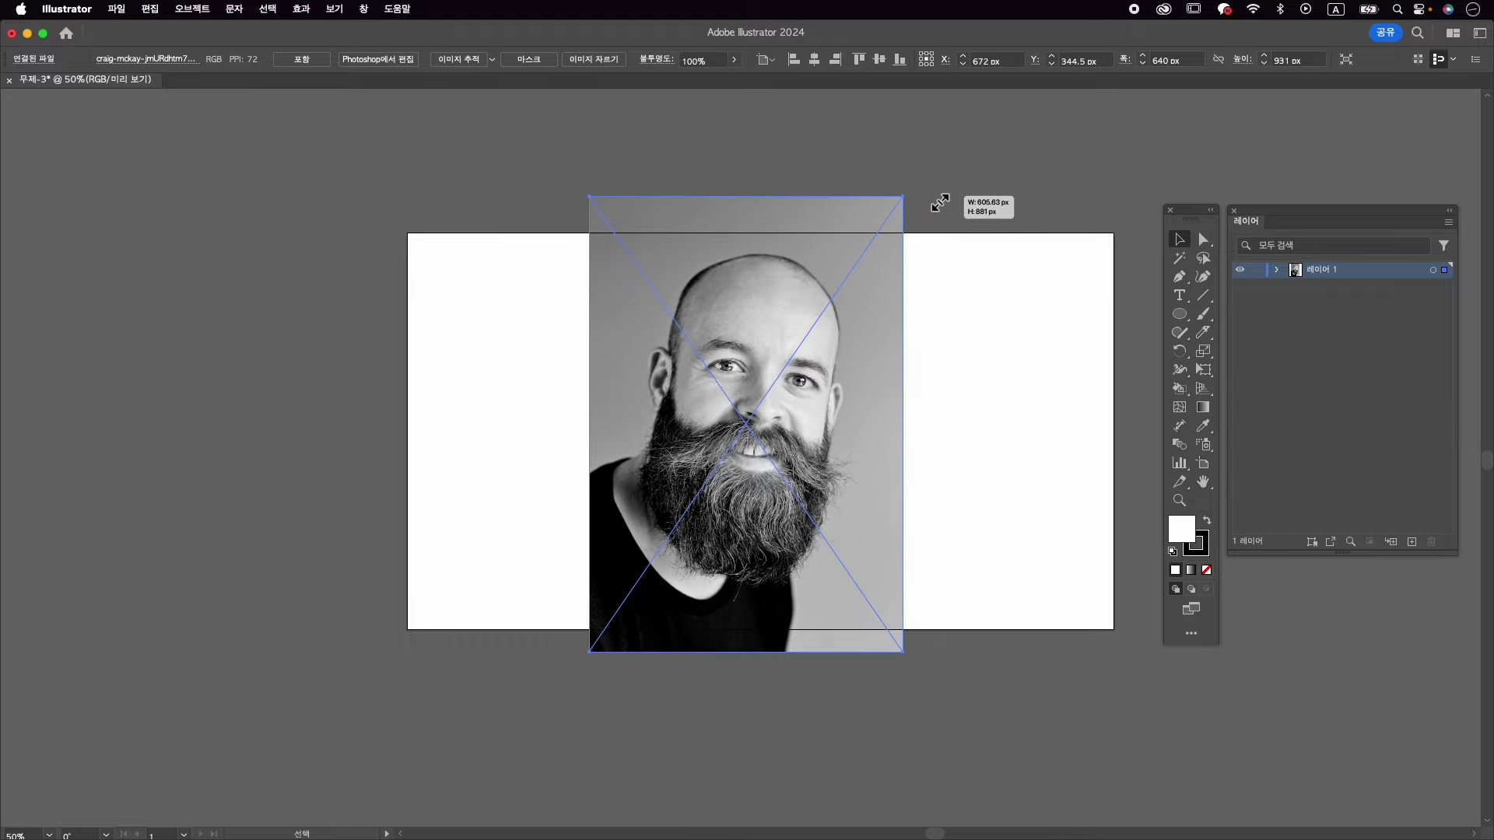
drag(940, 202, 895, 246)
drag(813, 355, 811, 380)
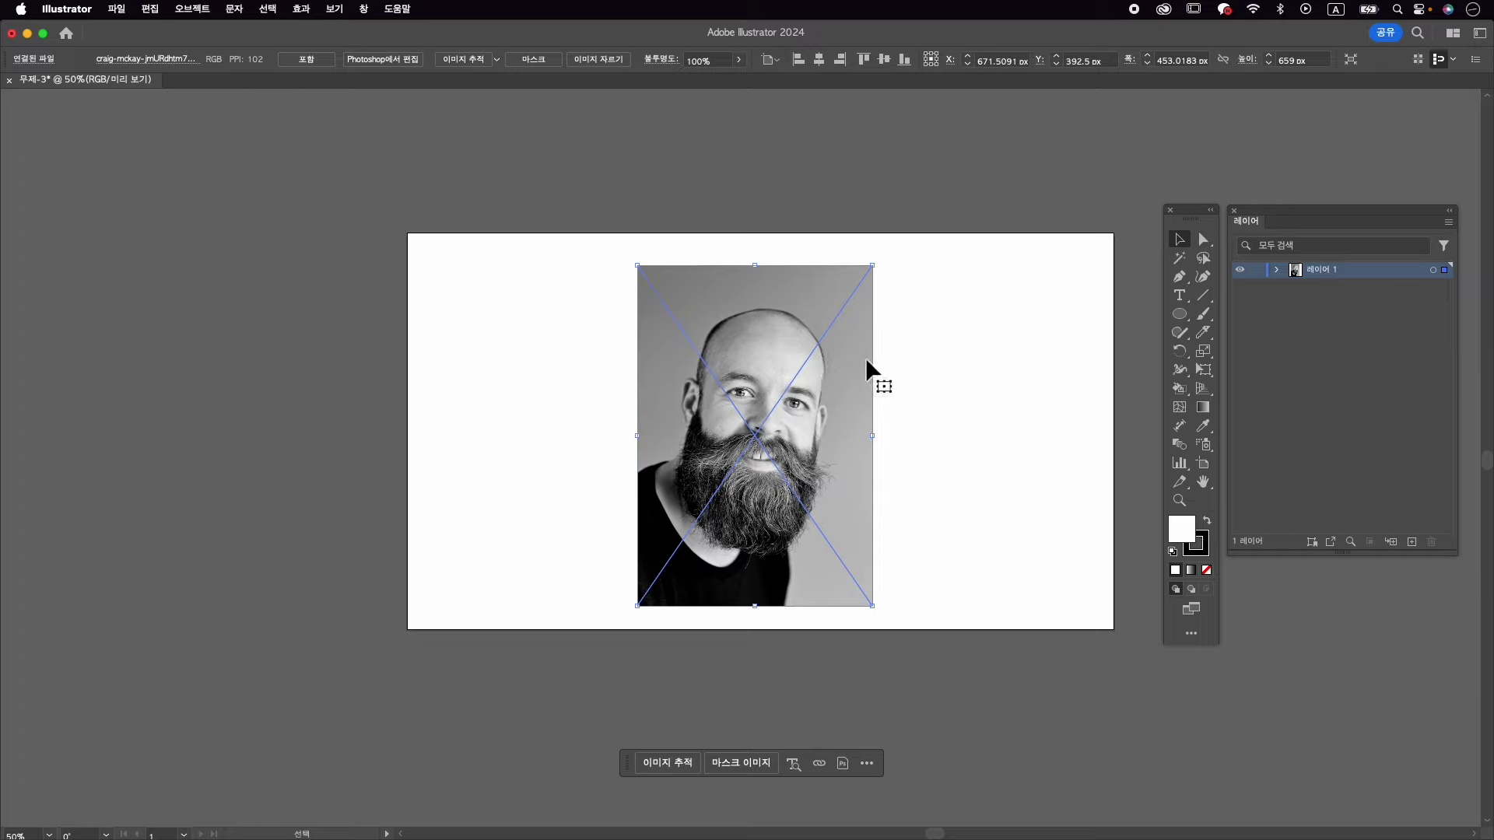
- Scale the portrait uniformly to 80% with the Scale tool's options
key(s)
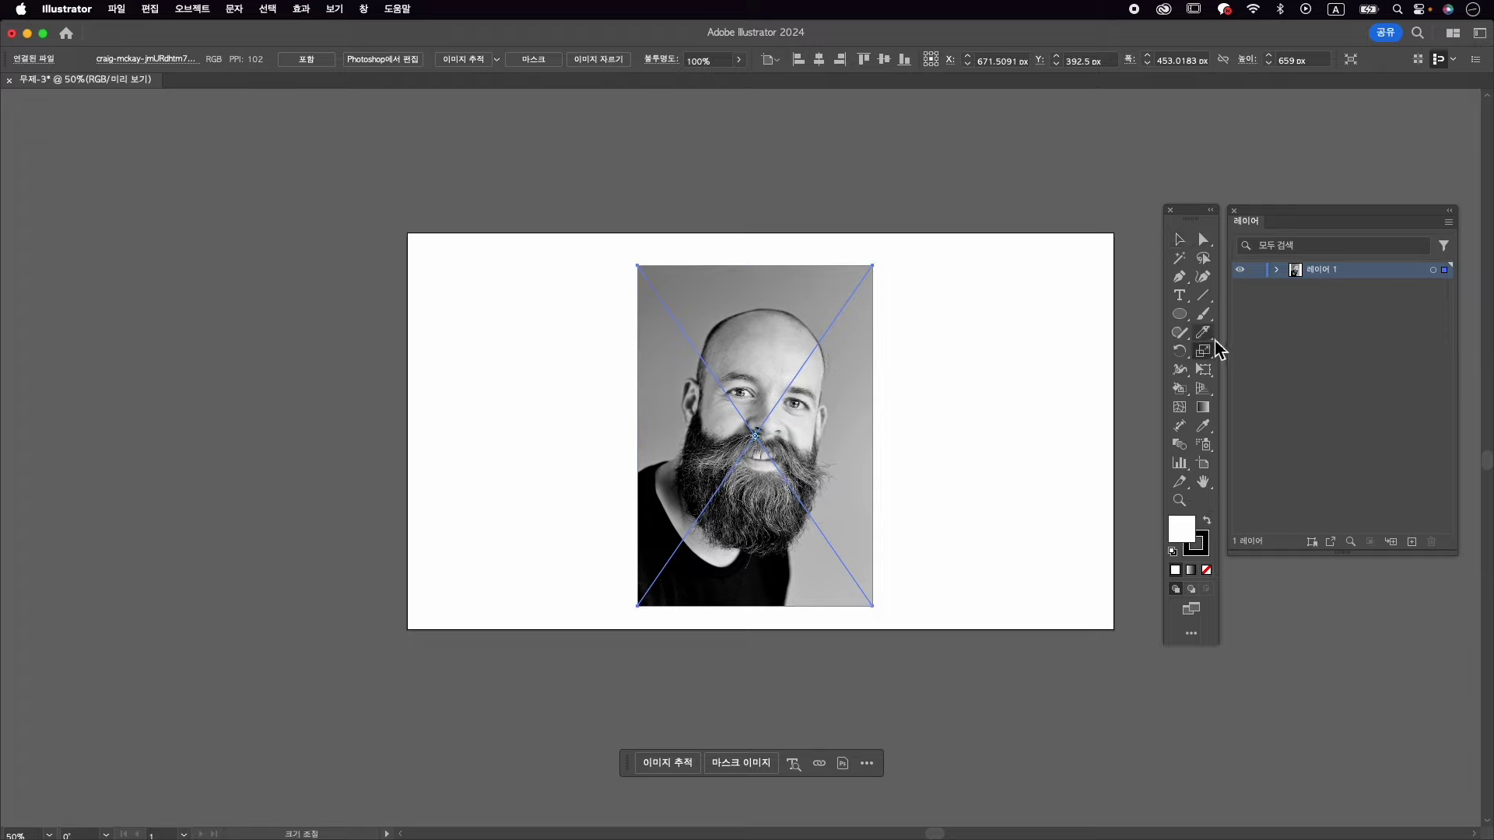
drag(1204, 350, 1276, 360)
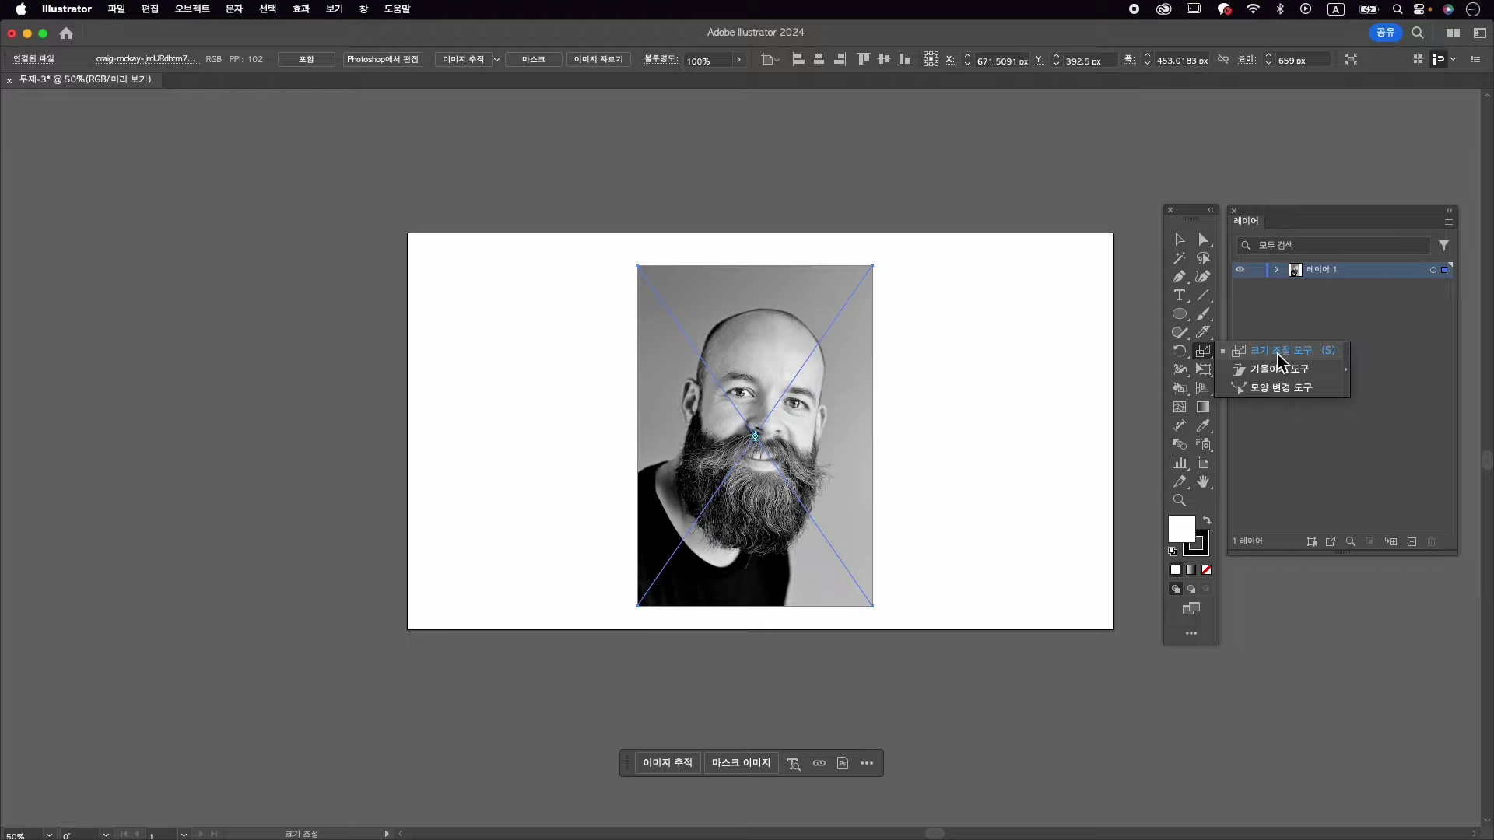
click(1277, 359)
double_click(1211, 353)
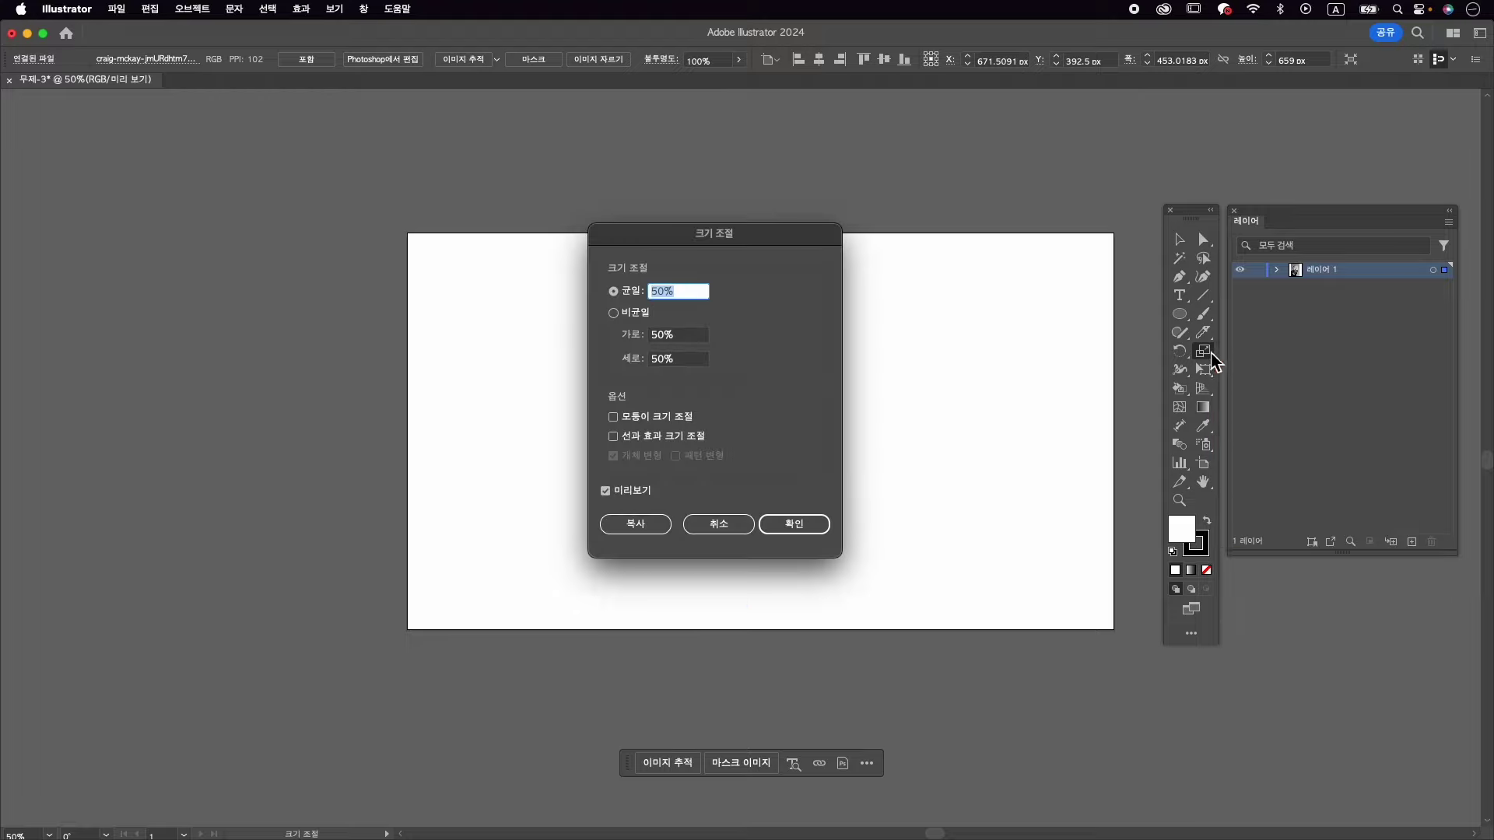
drag(712, 241, 1018, 249)
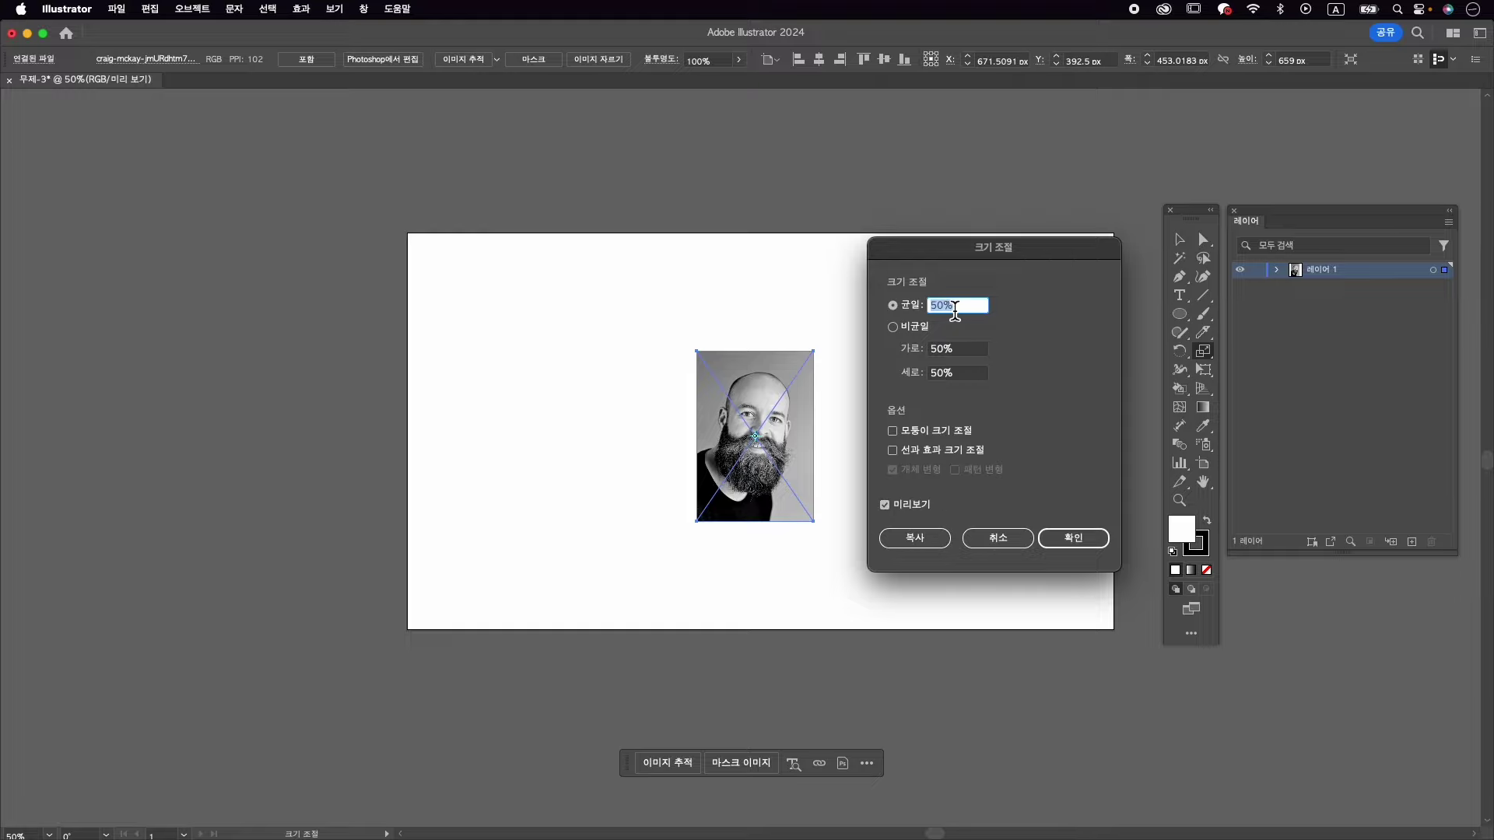
text(80)
click(961, 349)
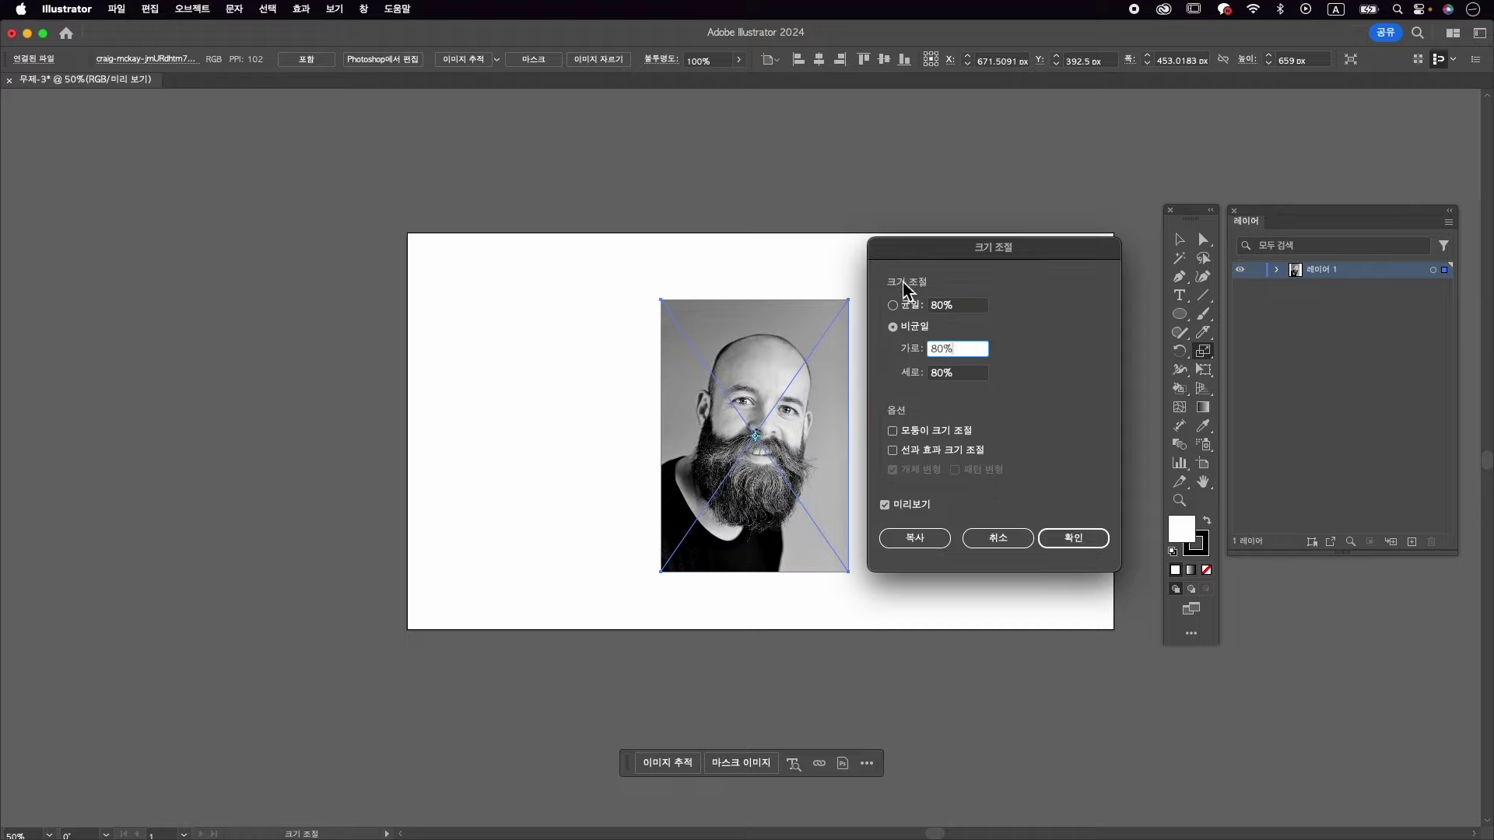
click(969, 311)
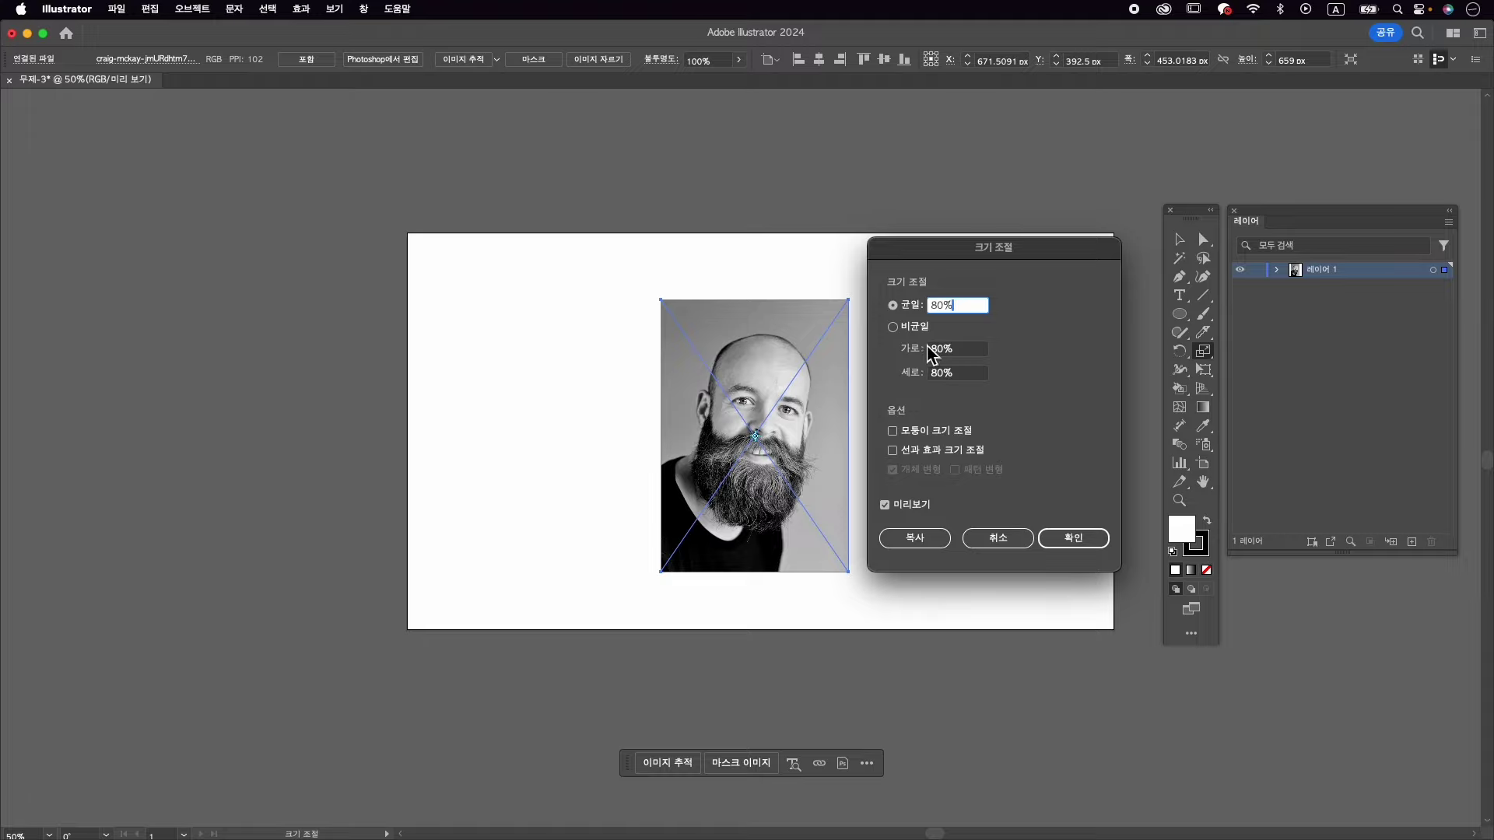
click(1094, 539)
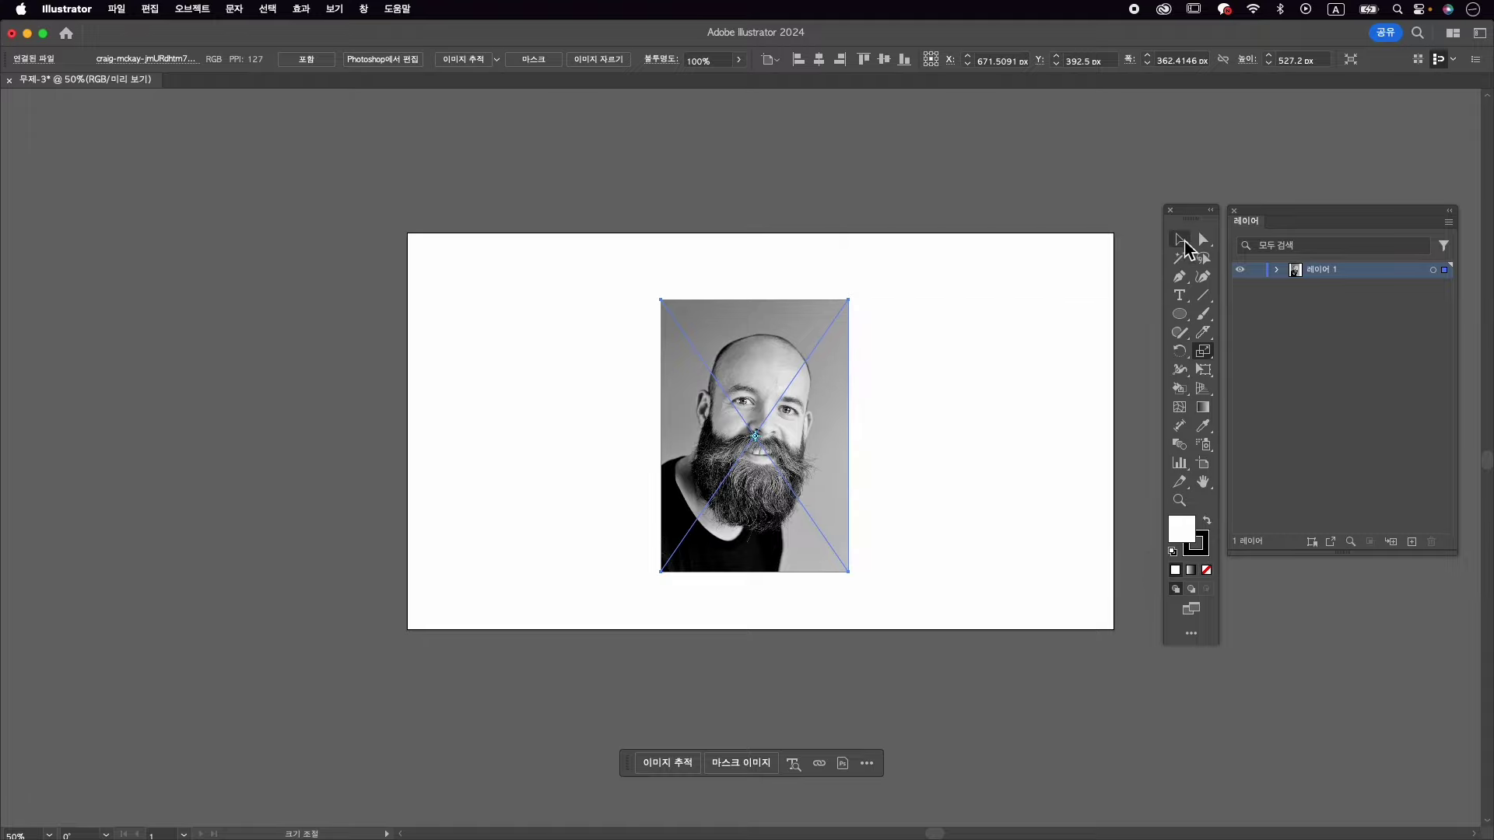
- Enlarge the portrait proportionally from its center to about 482 x 701 px and fit the artboard in the window
click(1181, 241)
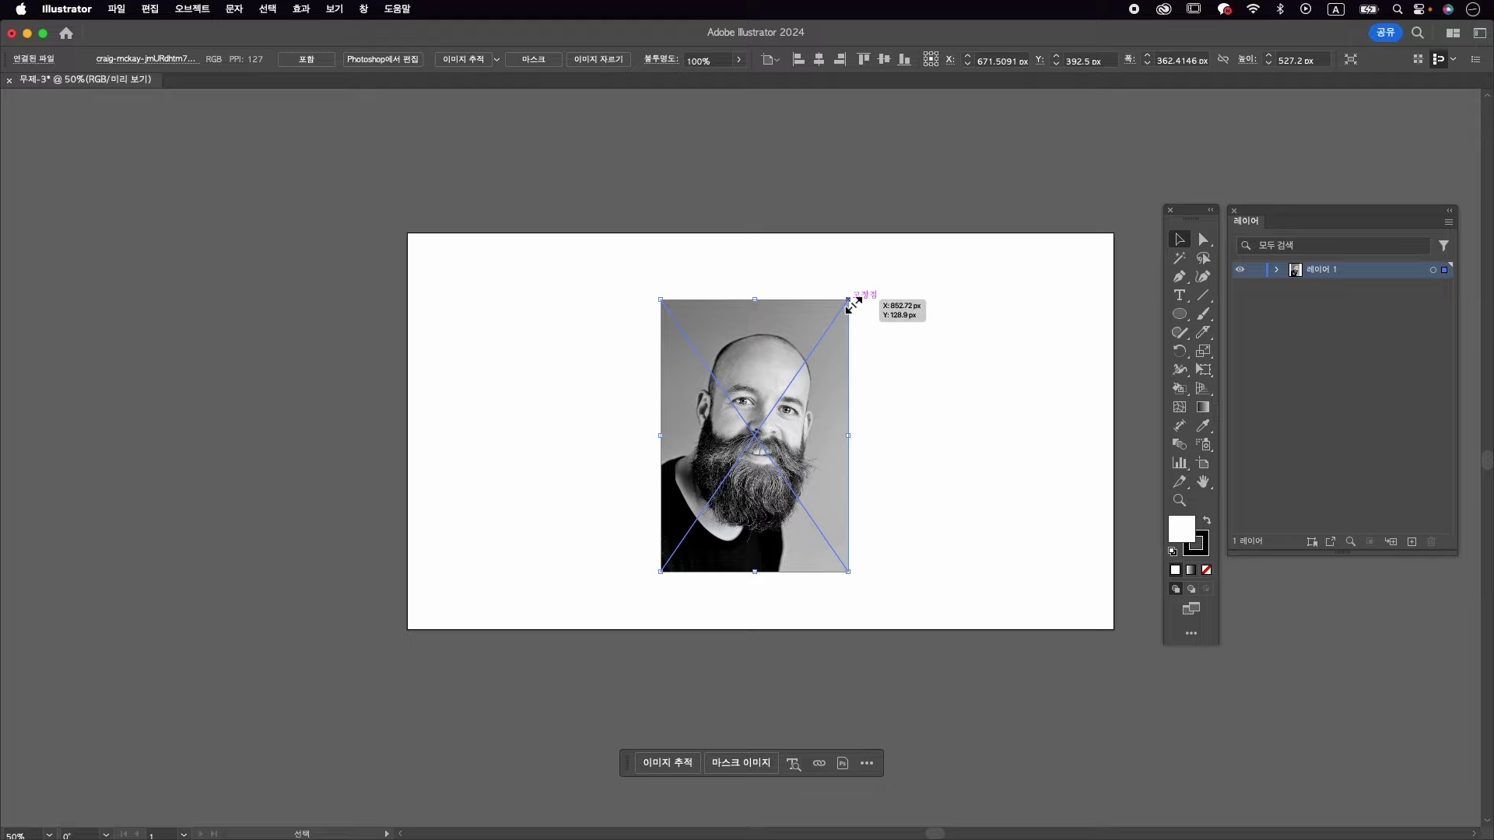
drag(854, 305, 908, 256)
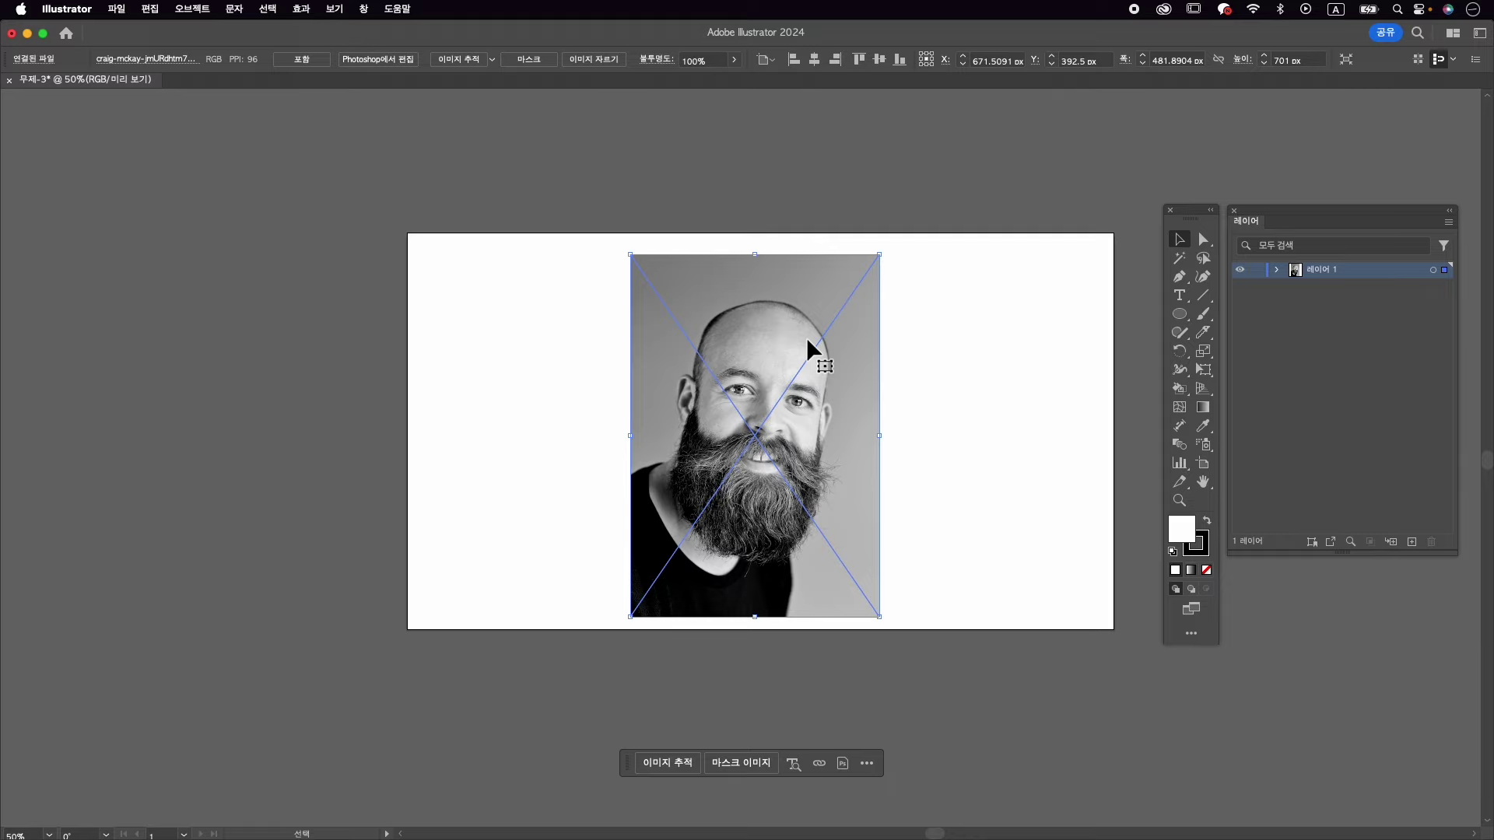
key(super+0)
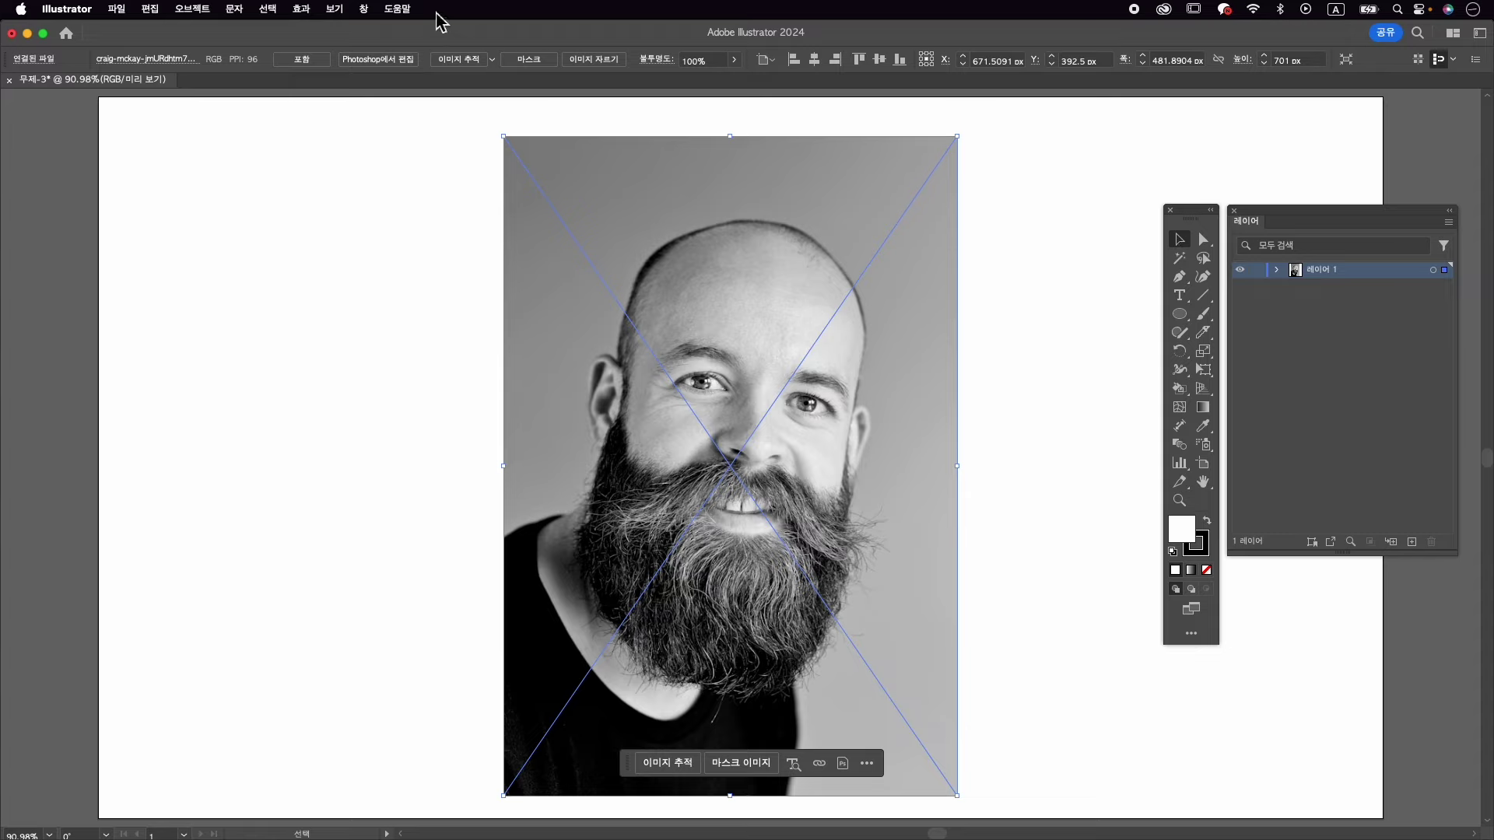
- Turn the Control bar off and back on
click(366, 9)
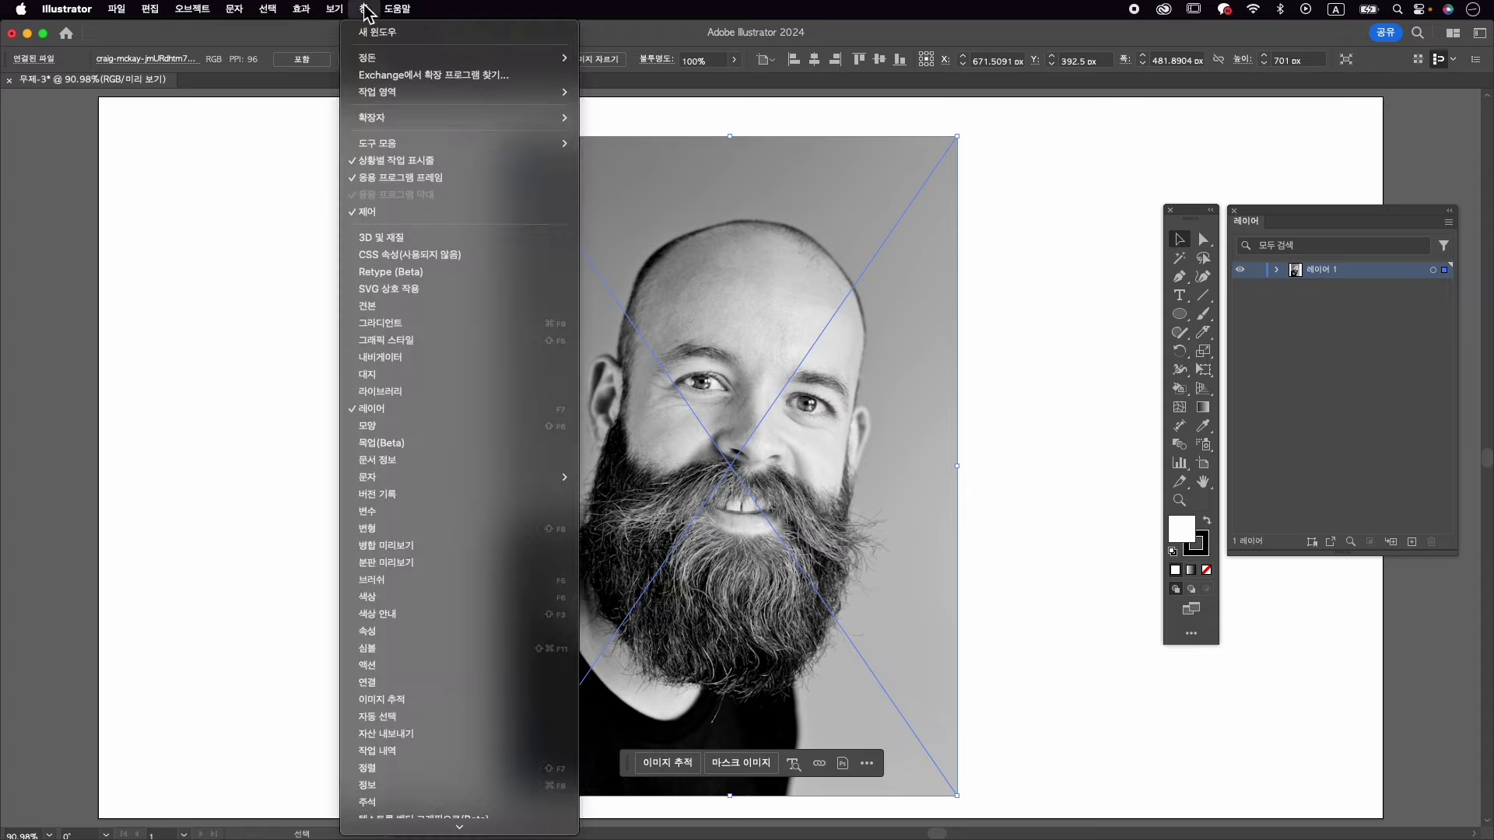
click(366, 212)
click(366, 14)
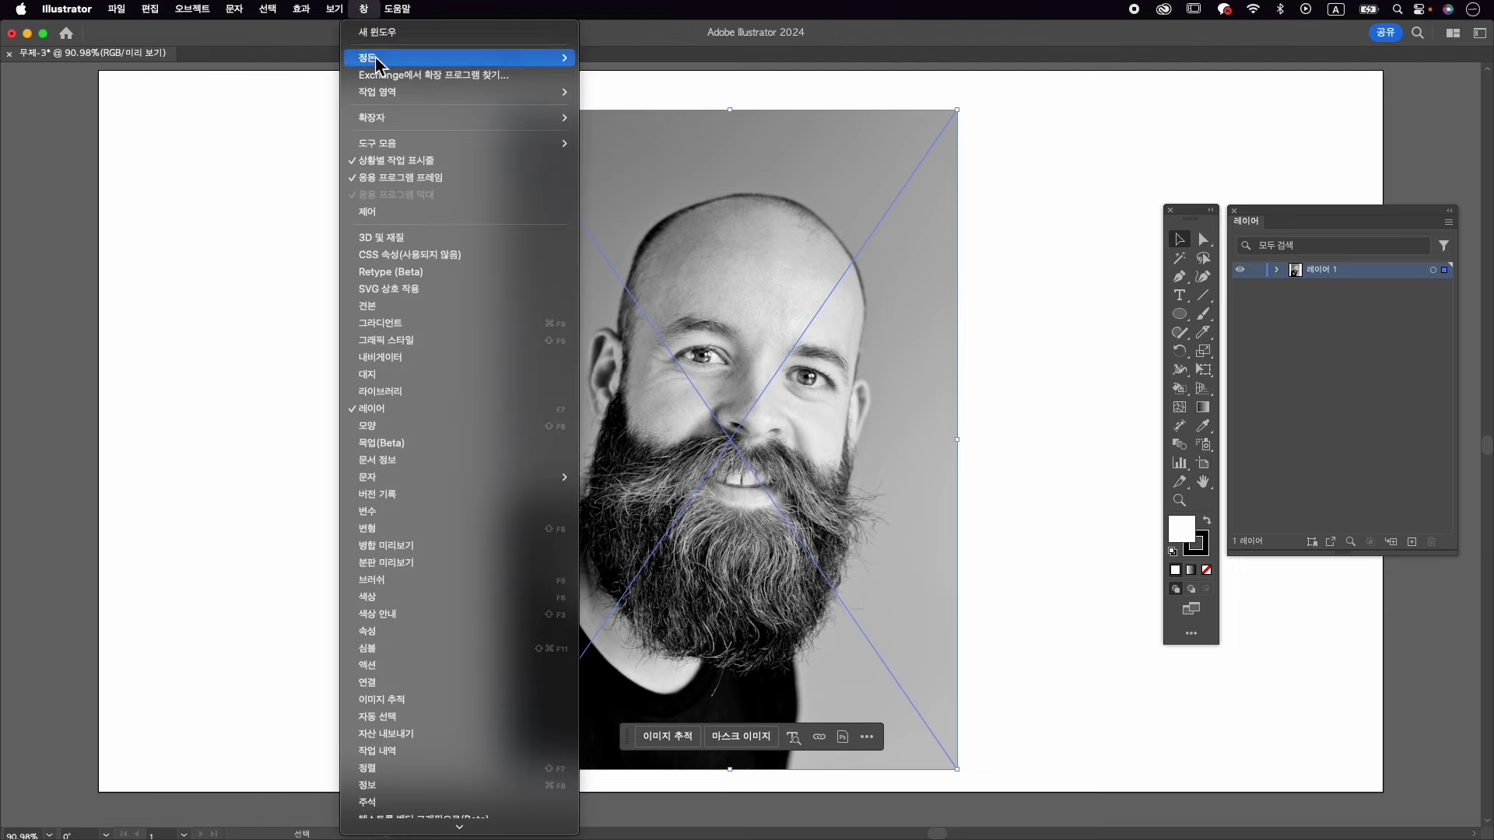
click(588, 35)
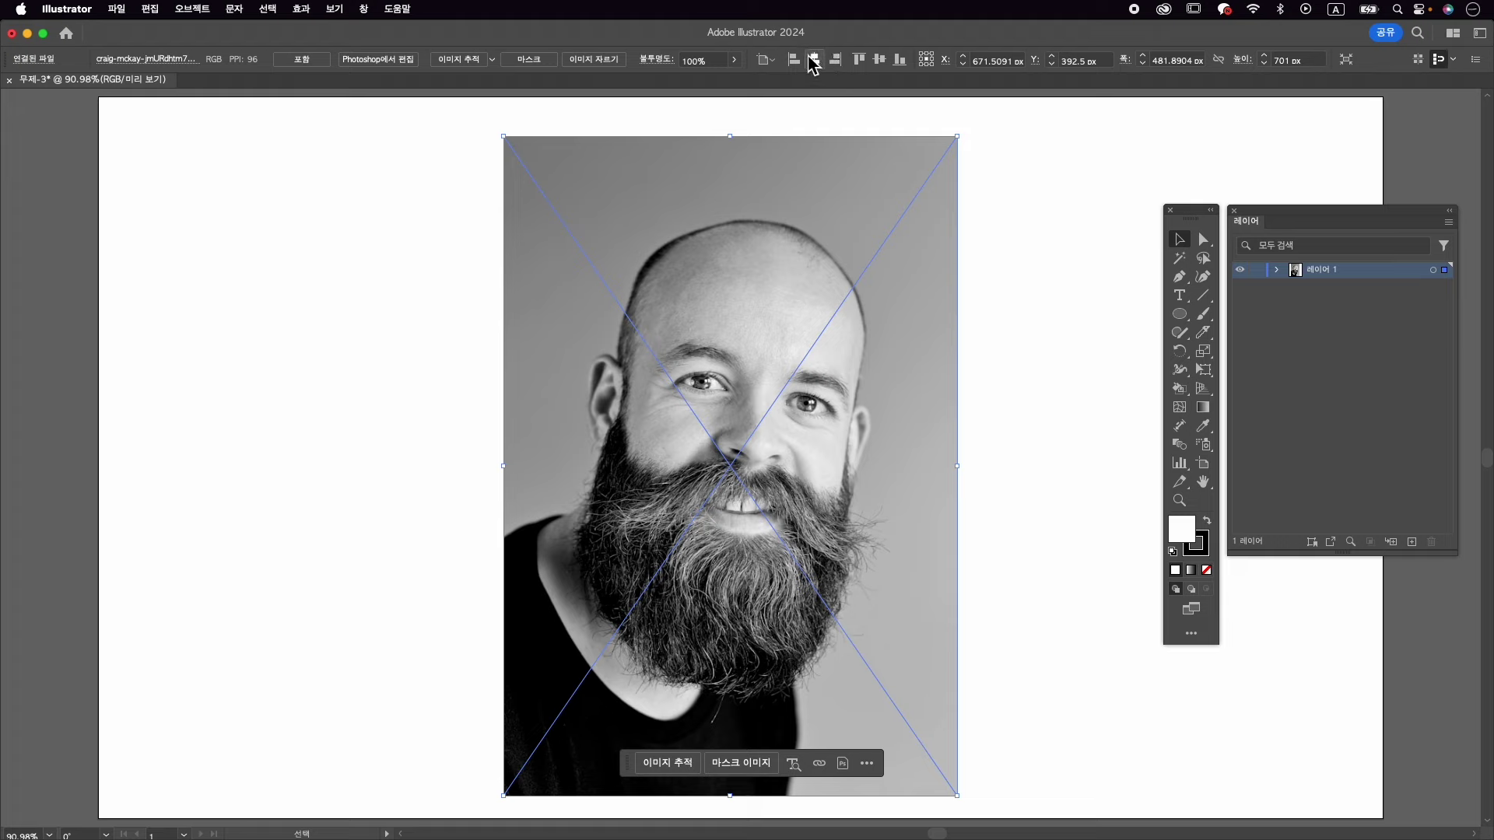
- Show the Align panel and place it over the empty artboard area beside the portrait
click(364, 9)
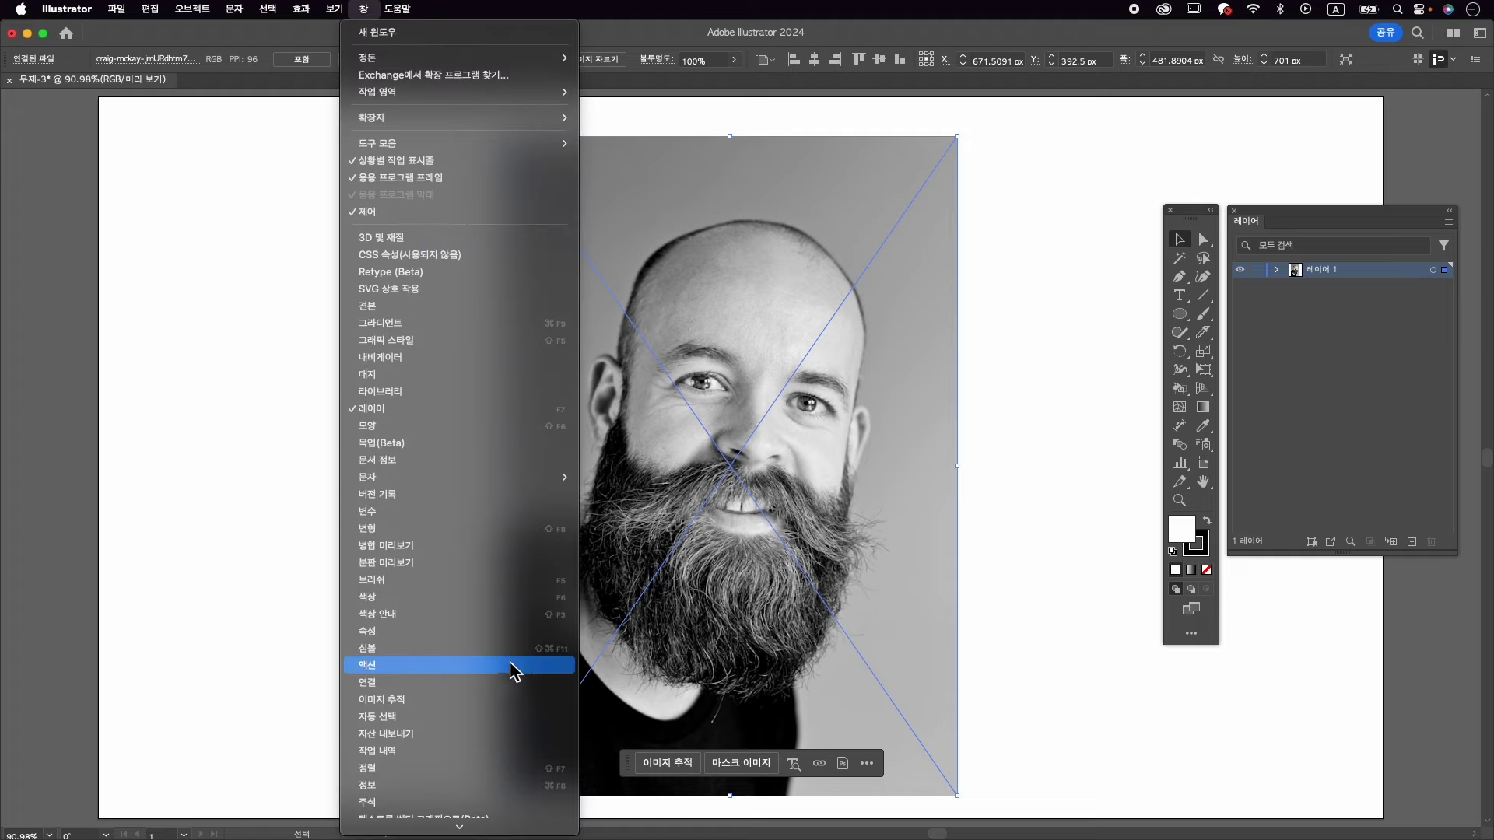
click(488, 772)
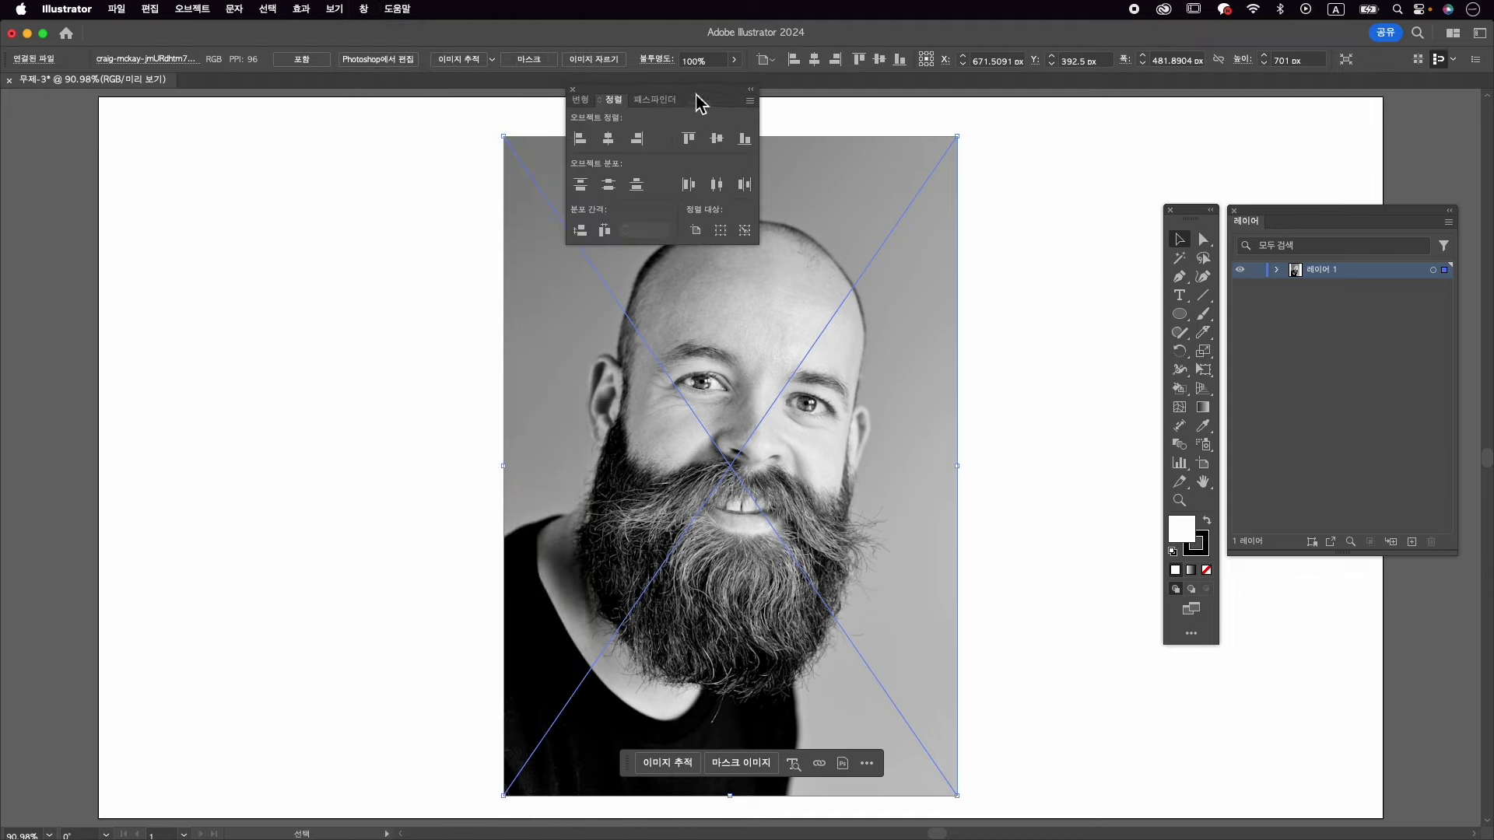
drag(698, 103, 367, 235)
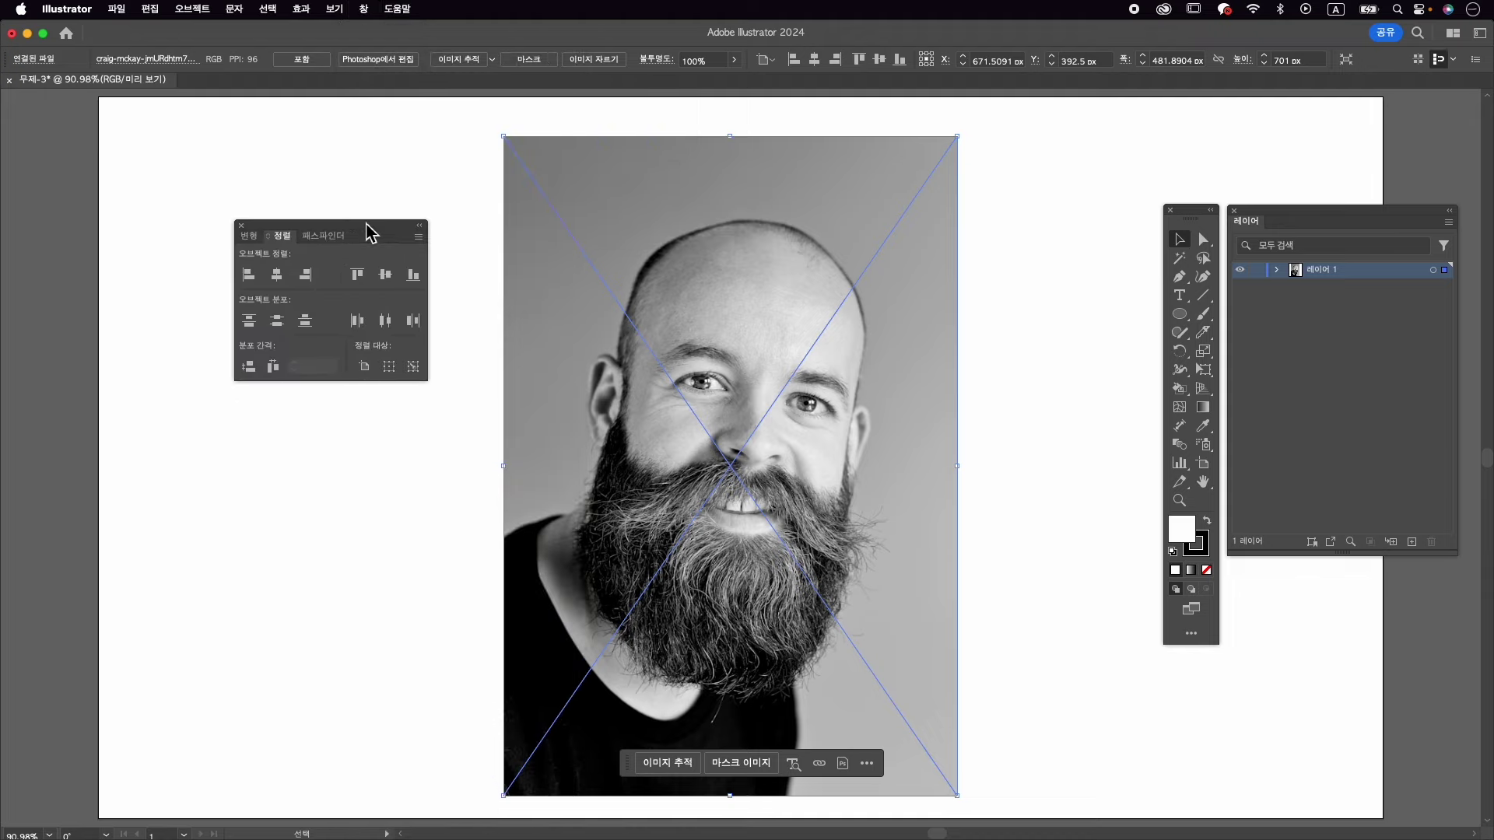
- Center the portrait horizontally and vertically on the artboard and close the Align panel
click(364, 369)
click(276, 275)
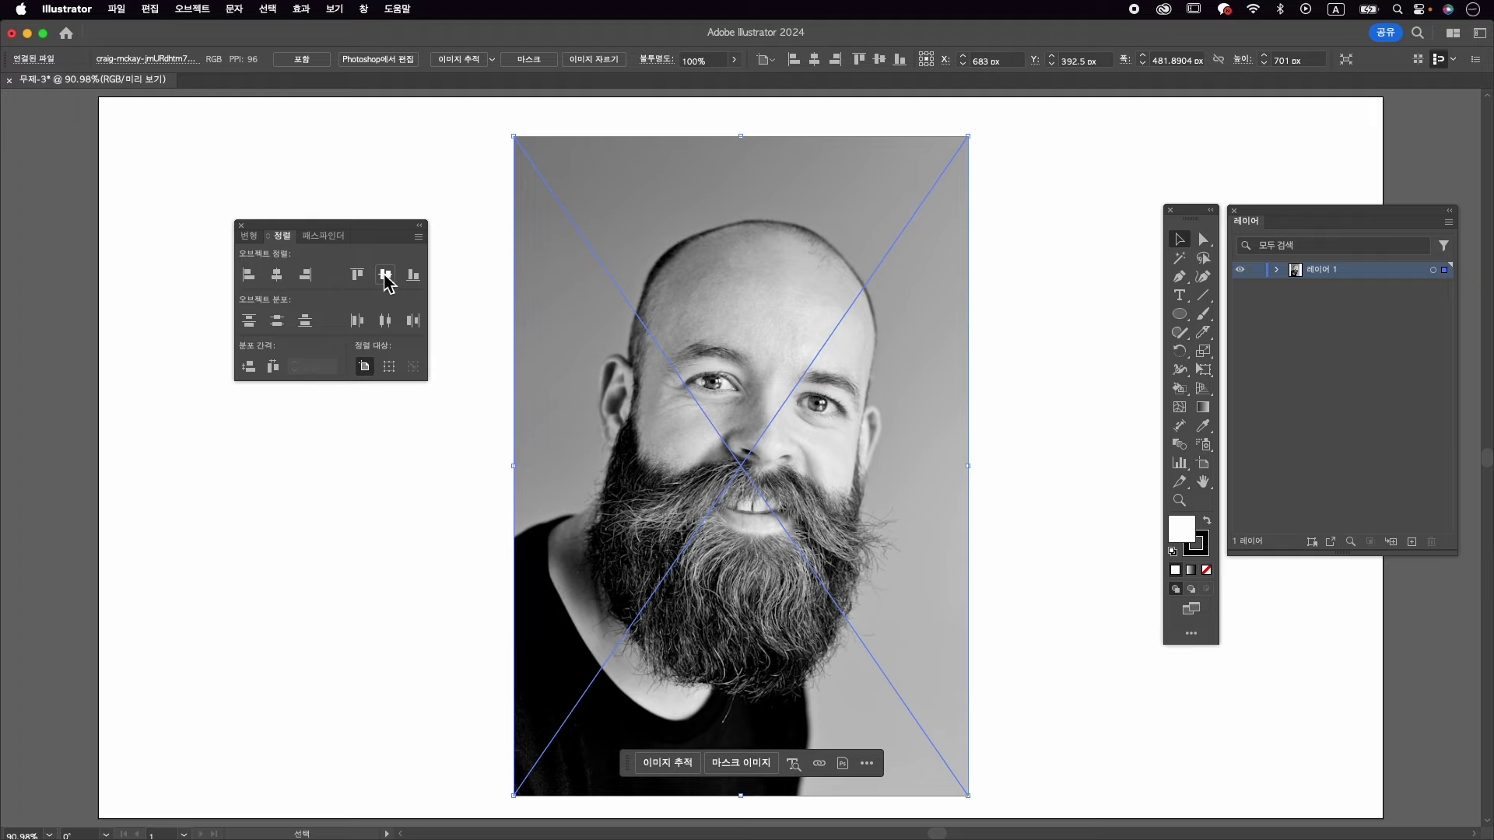
click(385, 275)
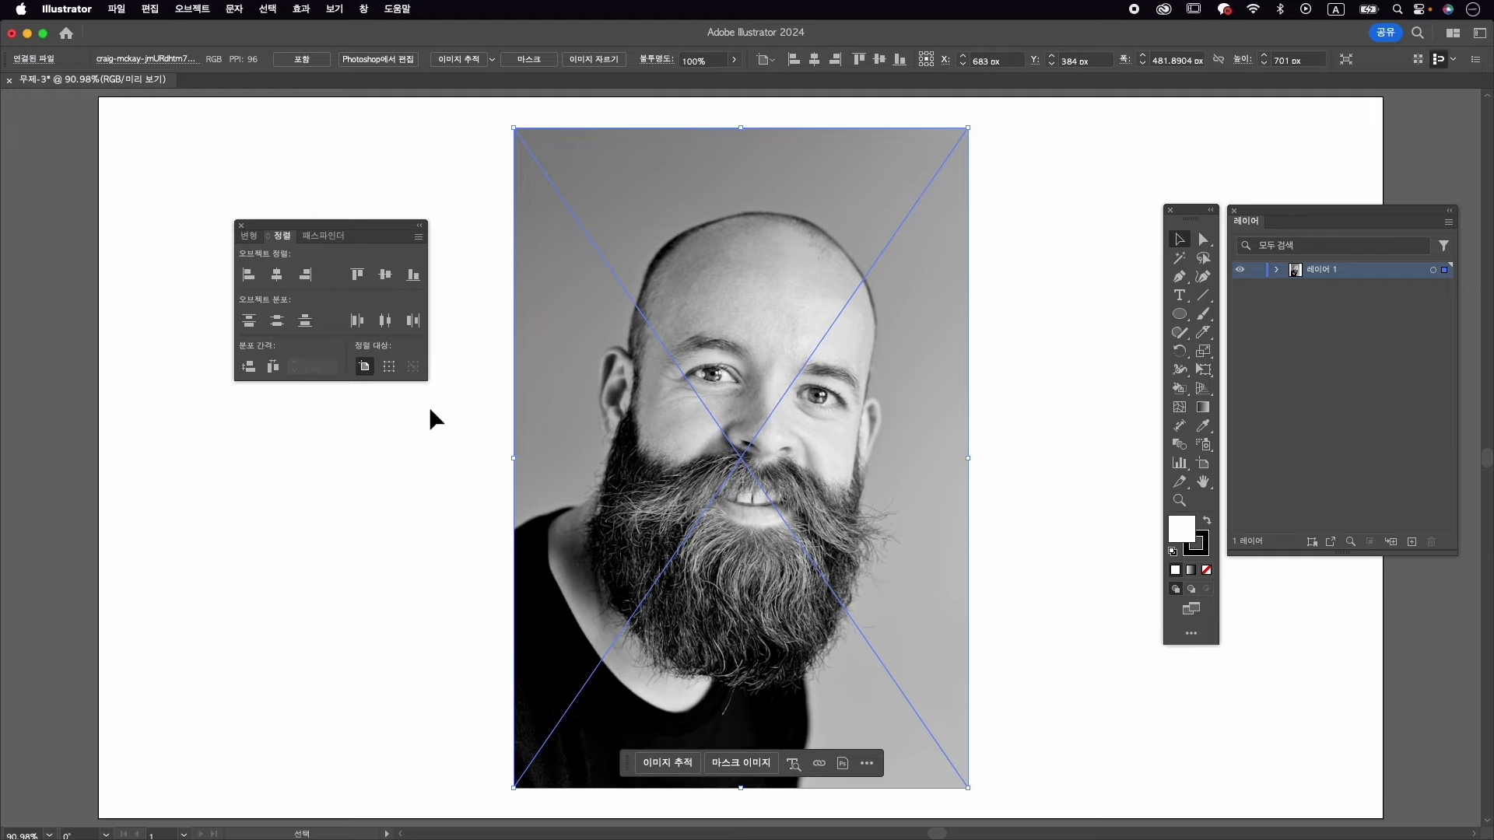
click(241, 226)
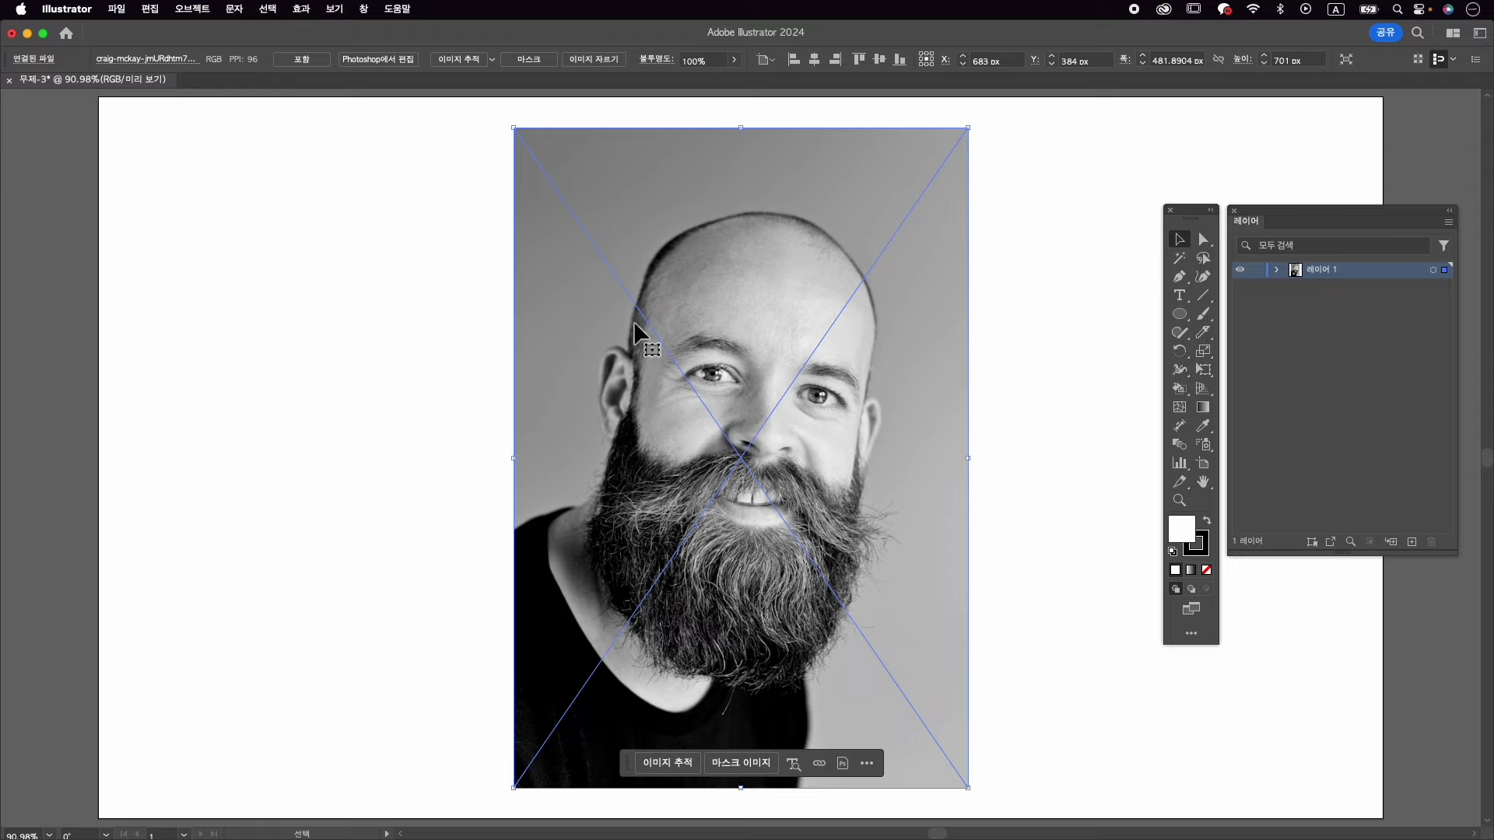
- Apply Image Trace to the portrait with the default preset and place the Image Trace panel over the empty artboard area beside it
click(458, 60)
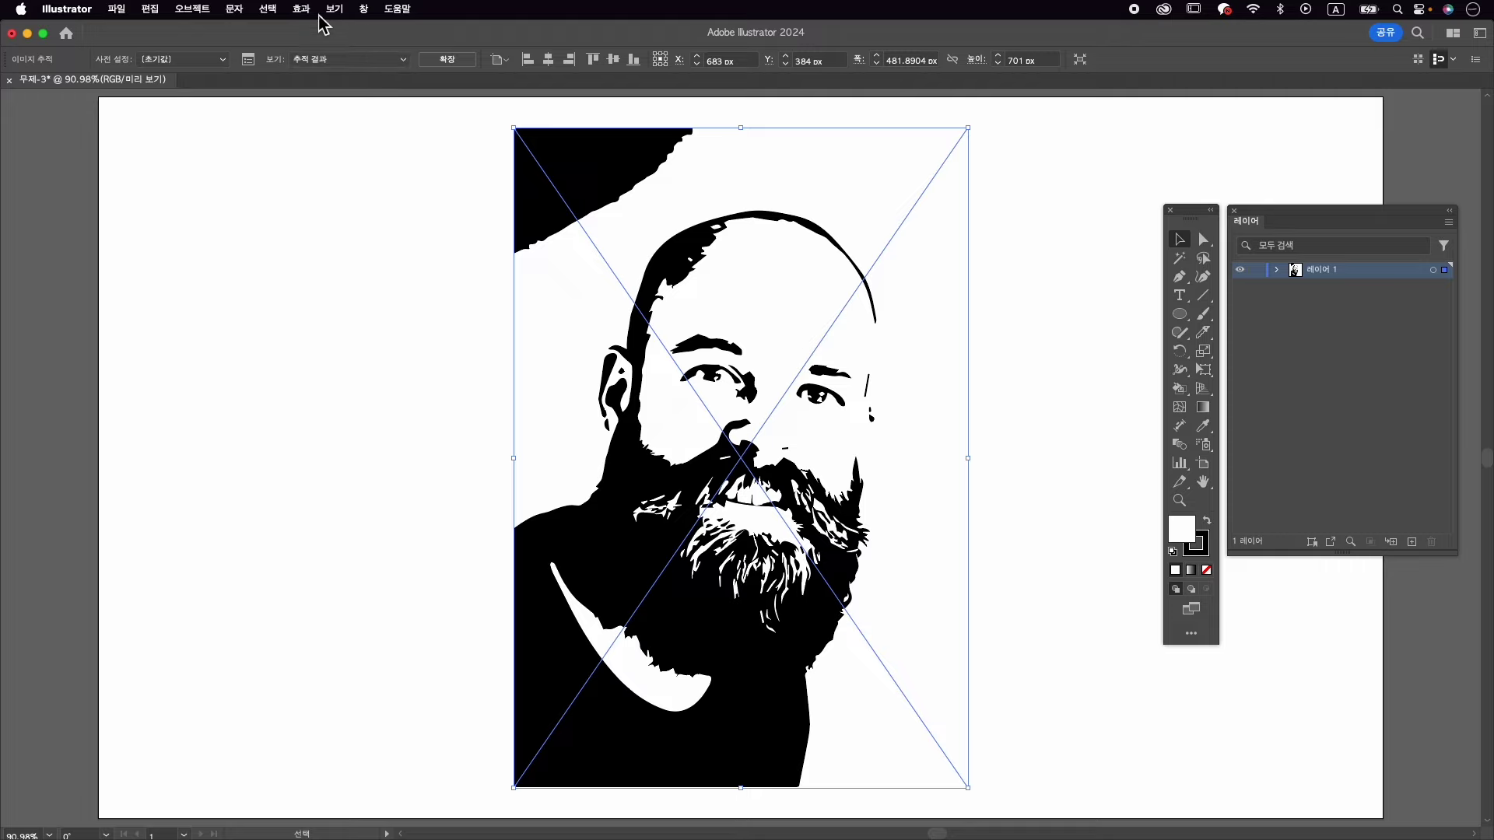
click(363, 10)
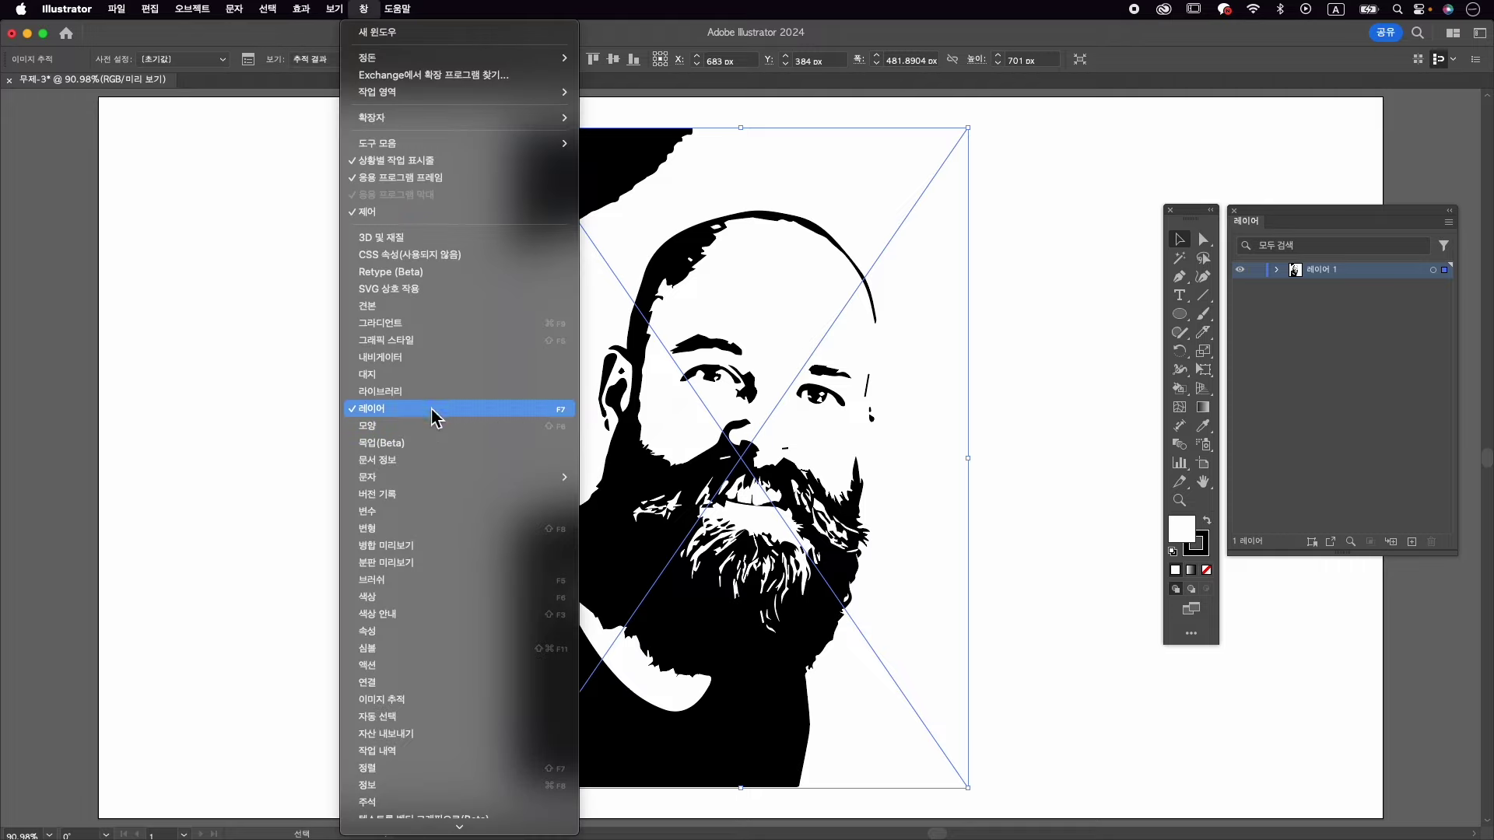
click(484, 706)
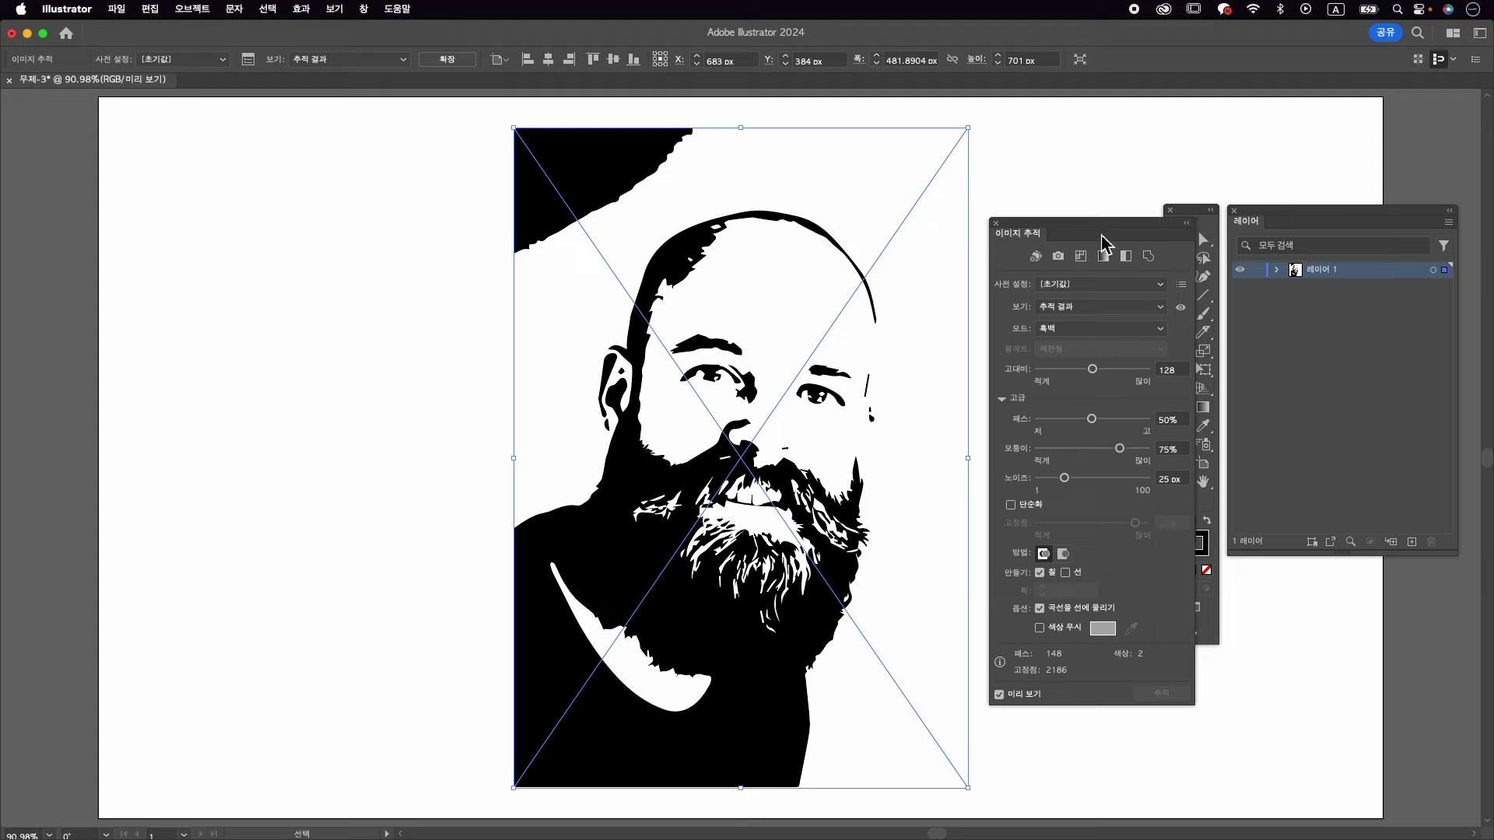
drag(1101, 221, 381, 197)
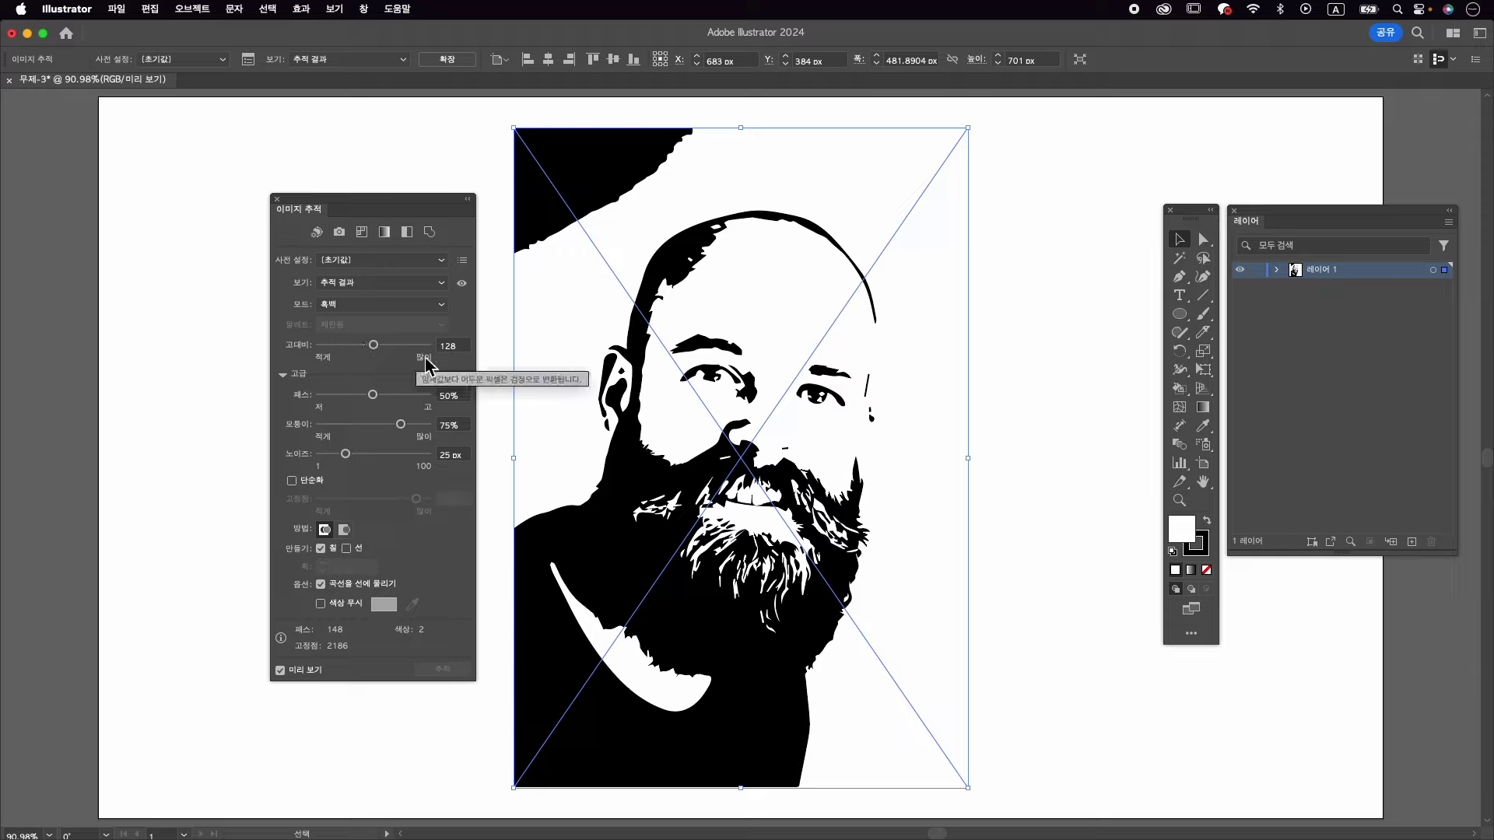
- Adjust the black-and-white trace's threshold, trying 106 and 110 before setting it to 133
drag(373, 345, 366, 349)
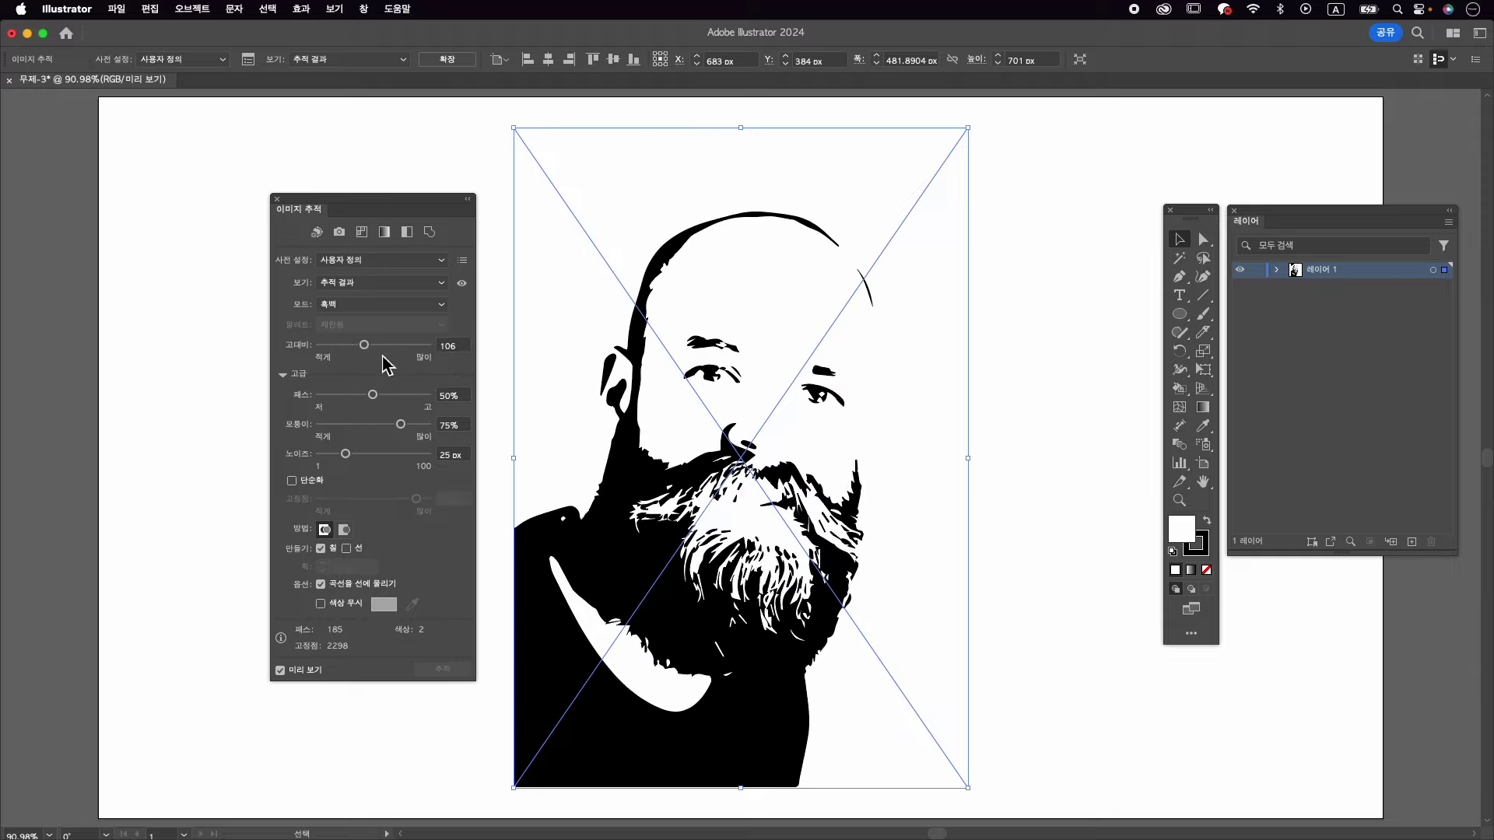
click(461, 347)
key(BackSpace)
key(BackSpace)
key(BackSpace)
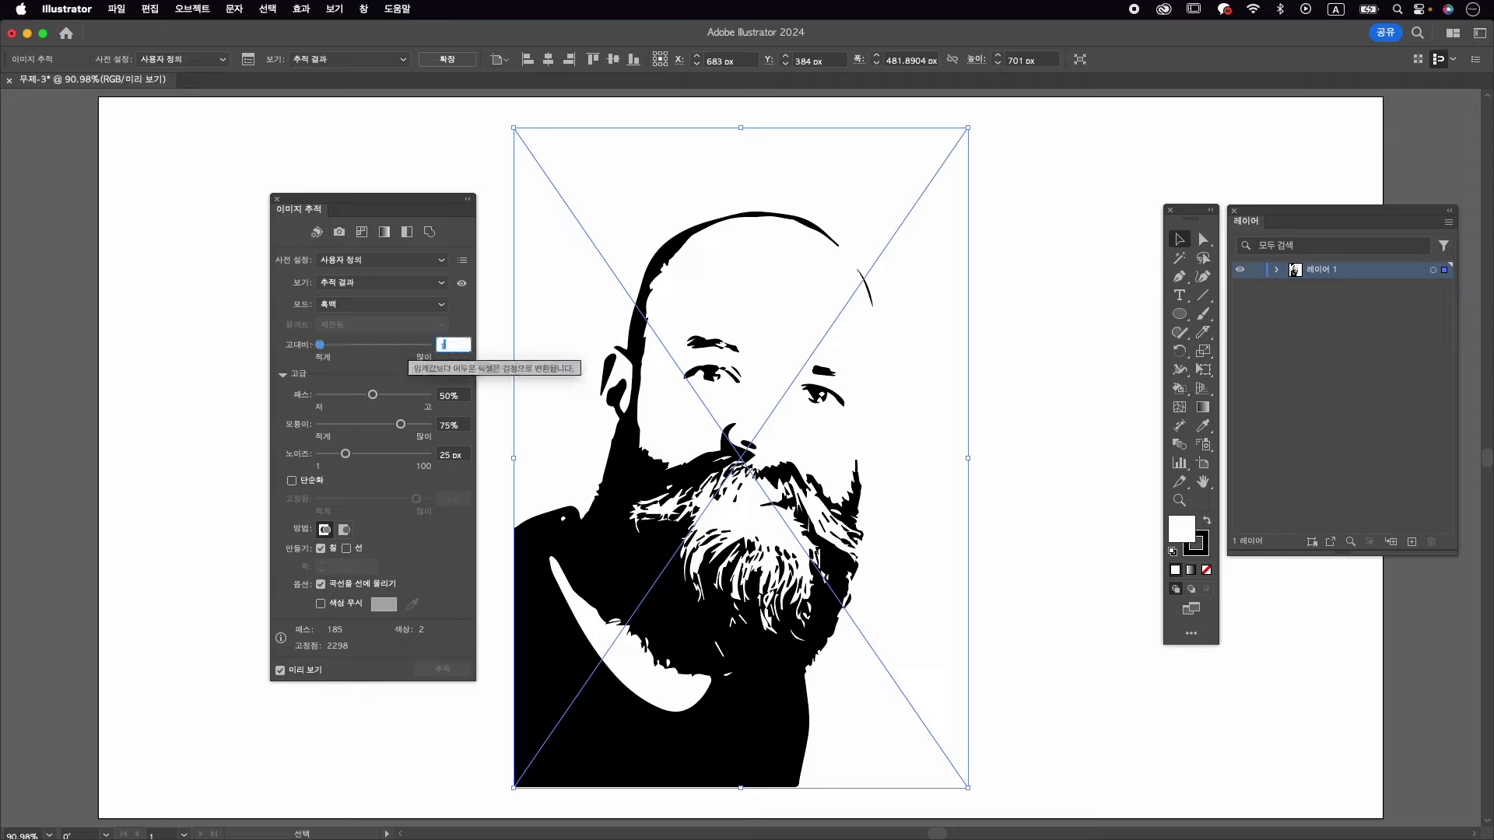
text(110)
key(Return)
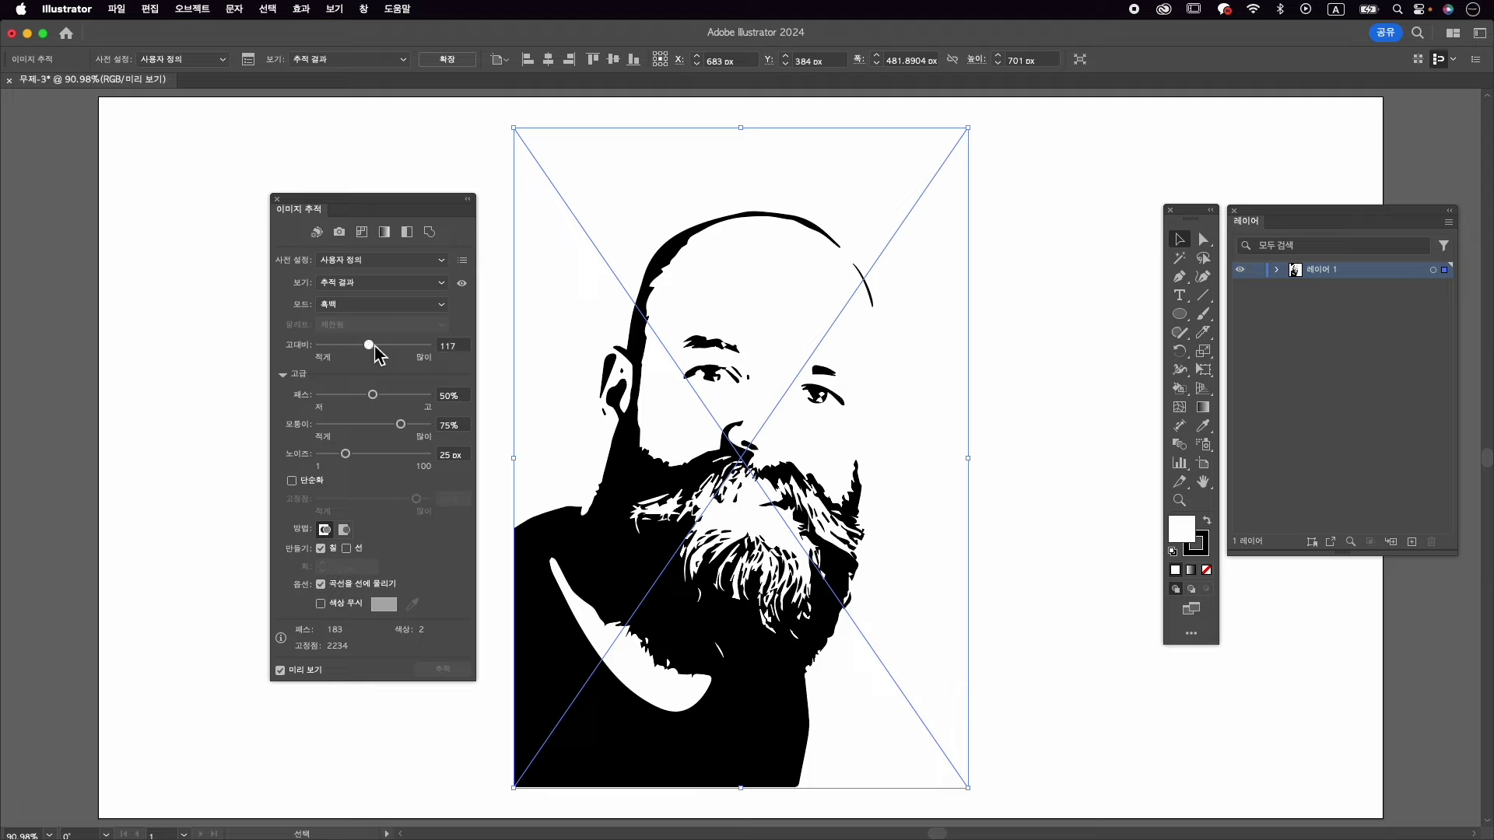
drag(374, 347, 376, 345)
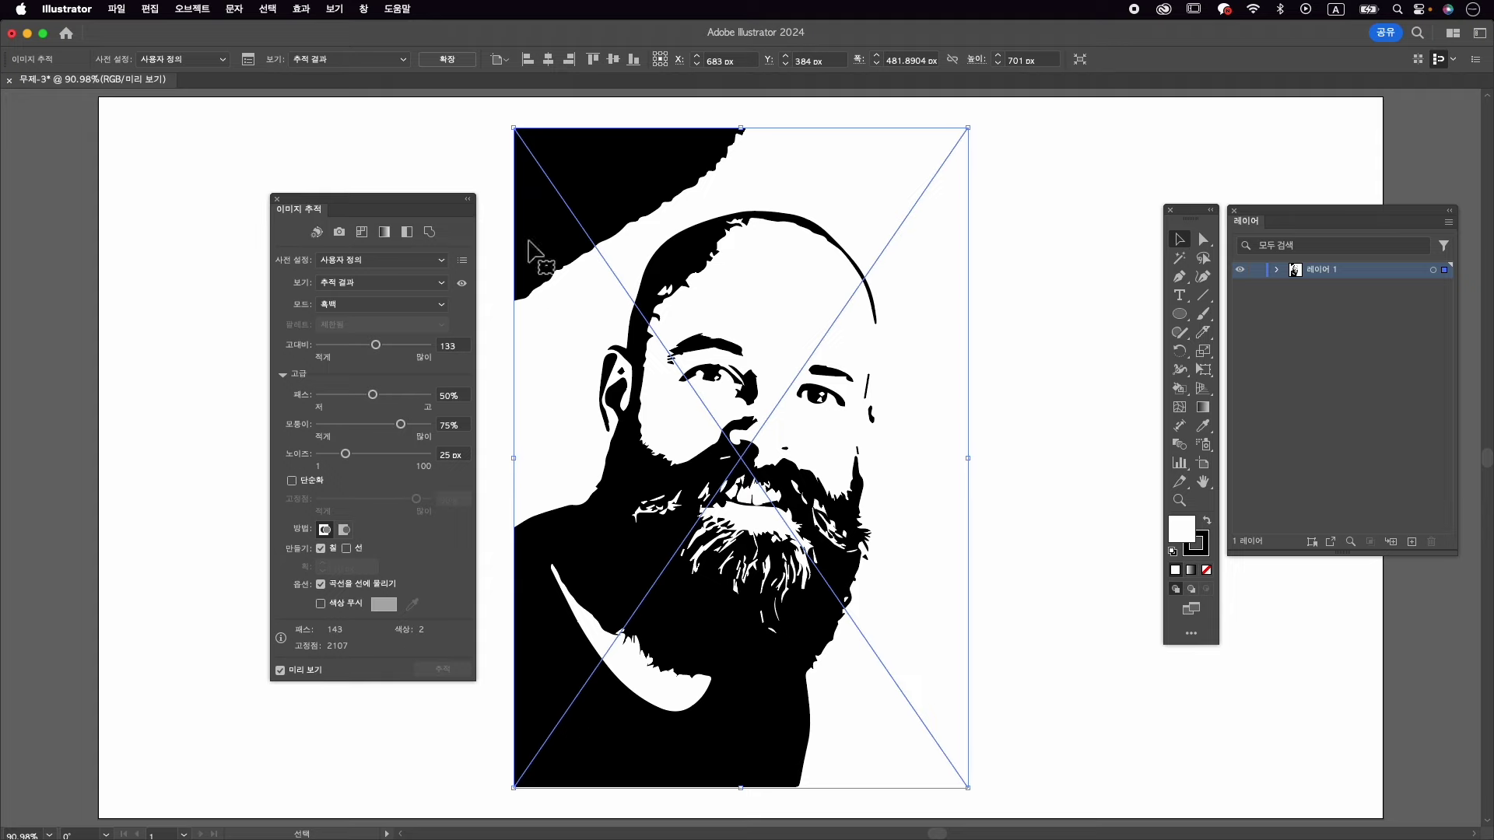
- Expand the trace into vector paths, close the Image Trace panel and isolate the expanded portrait group
click(460, 61)
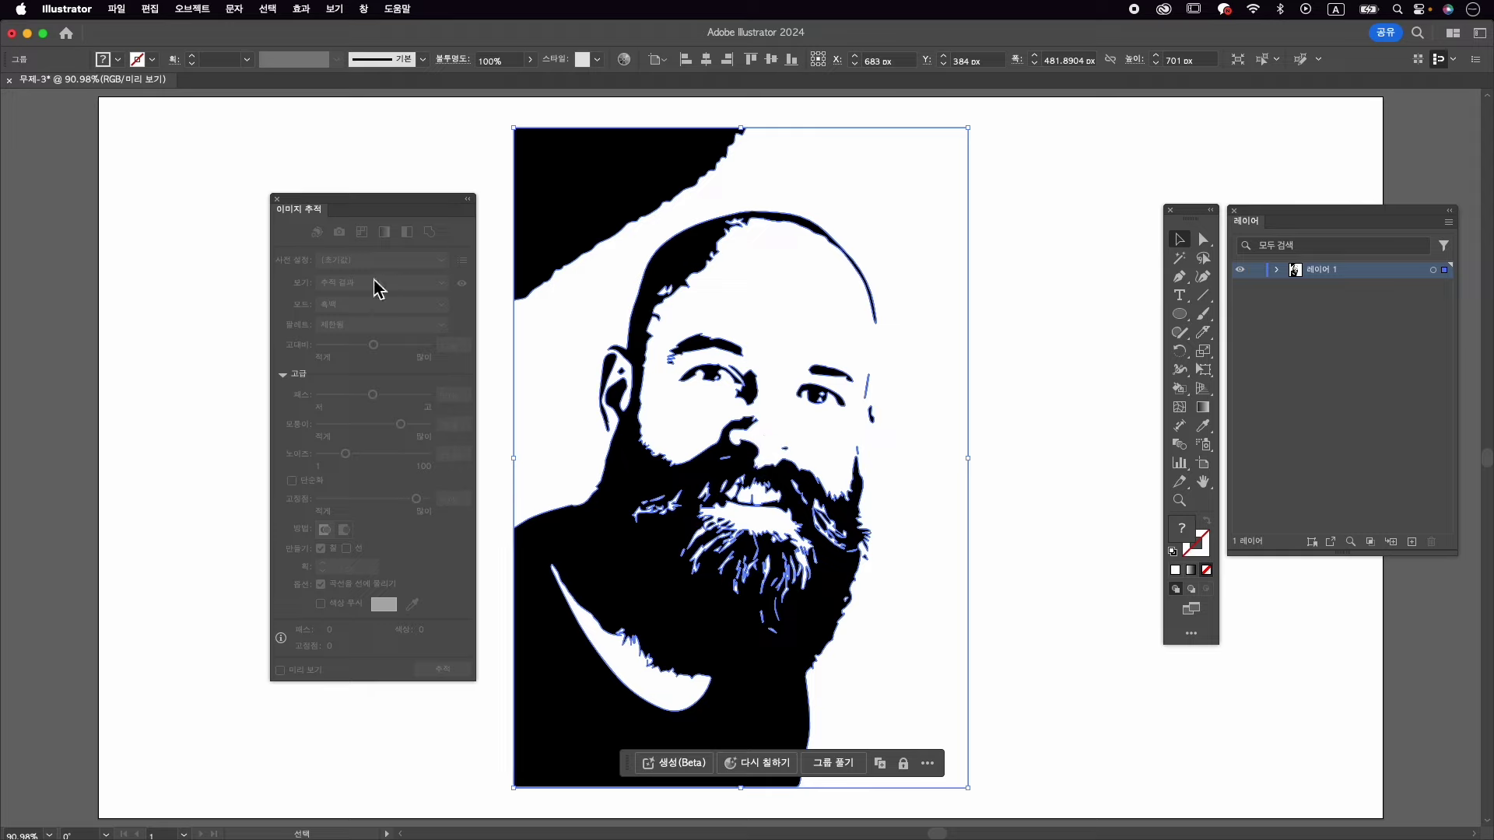
click(278, 200)
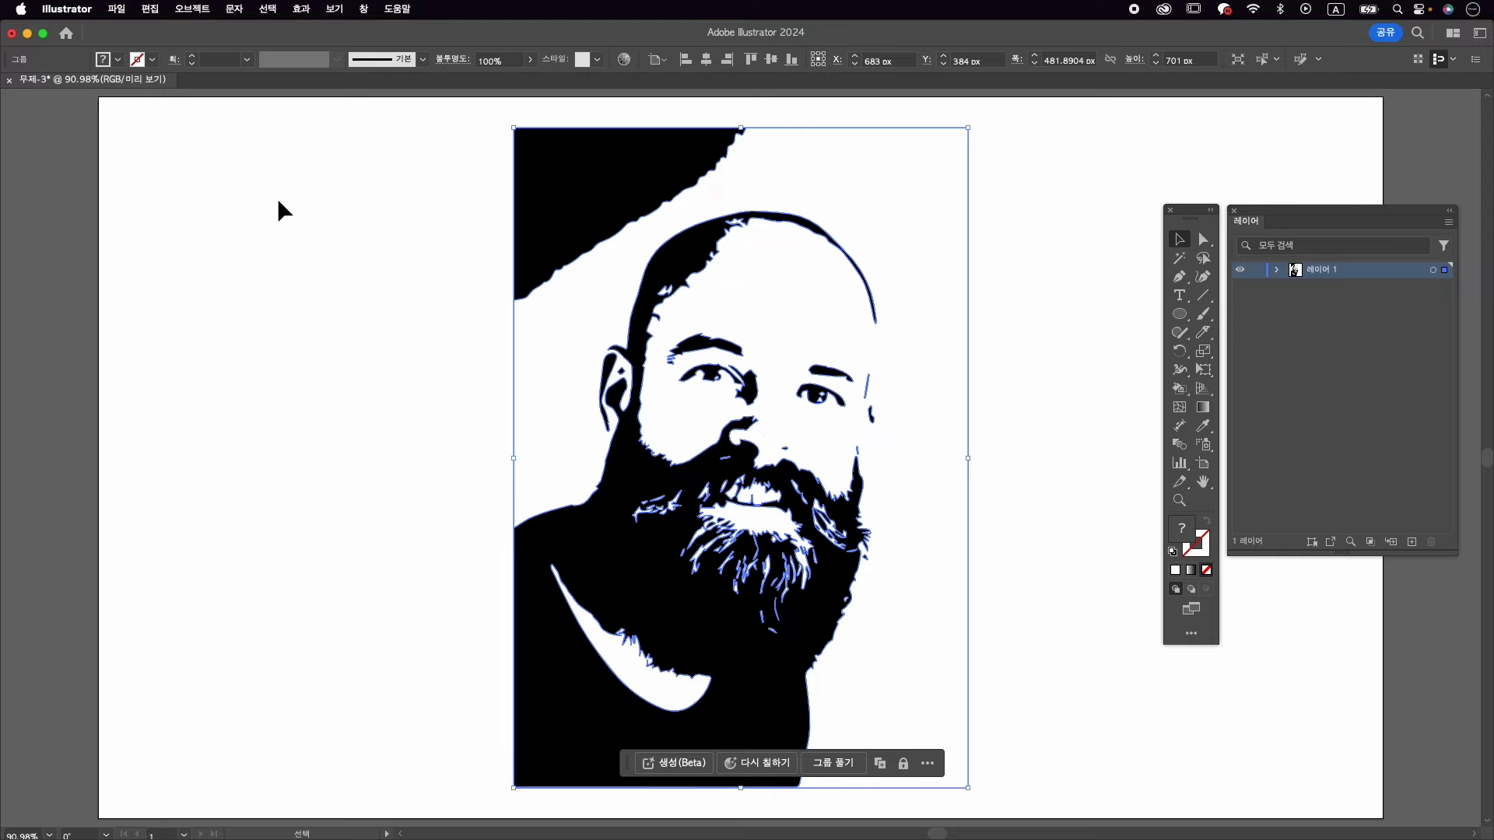
double_click(794, 274)
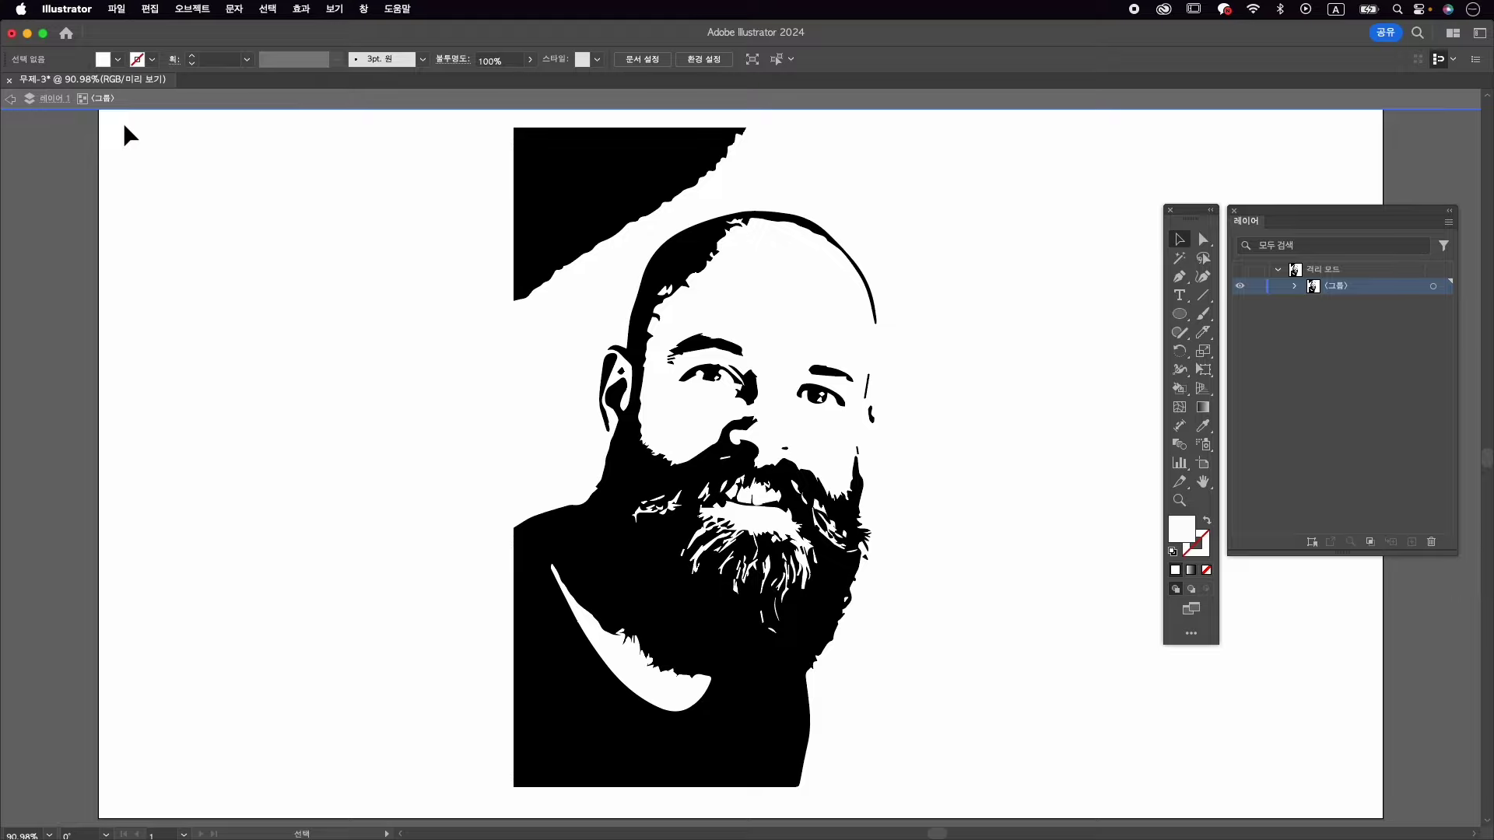
double_click(134, 178)
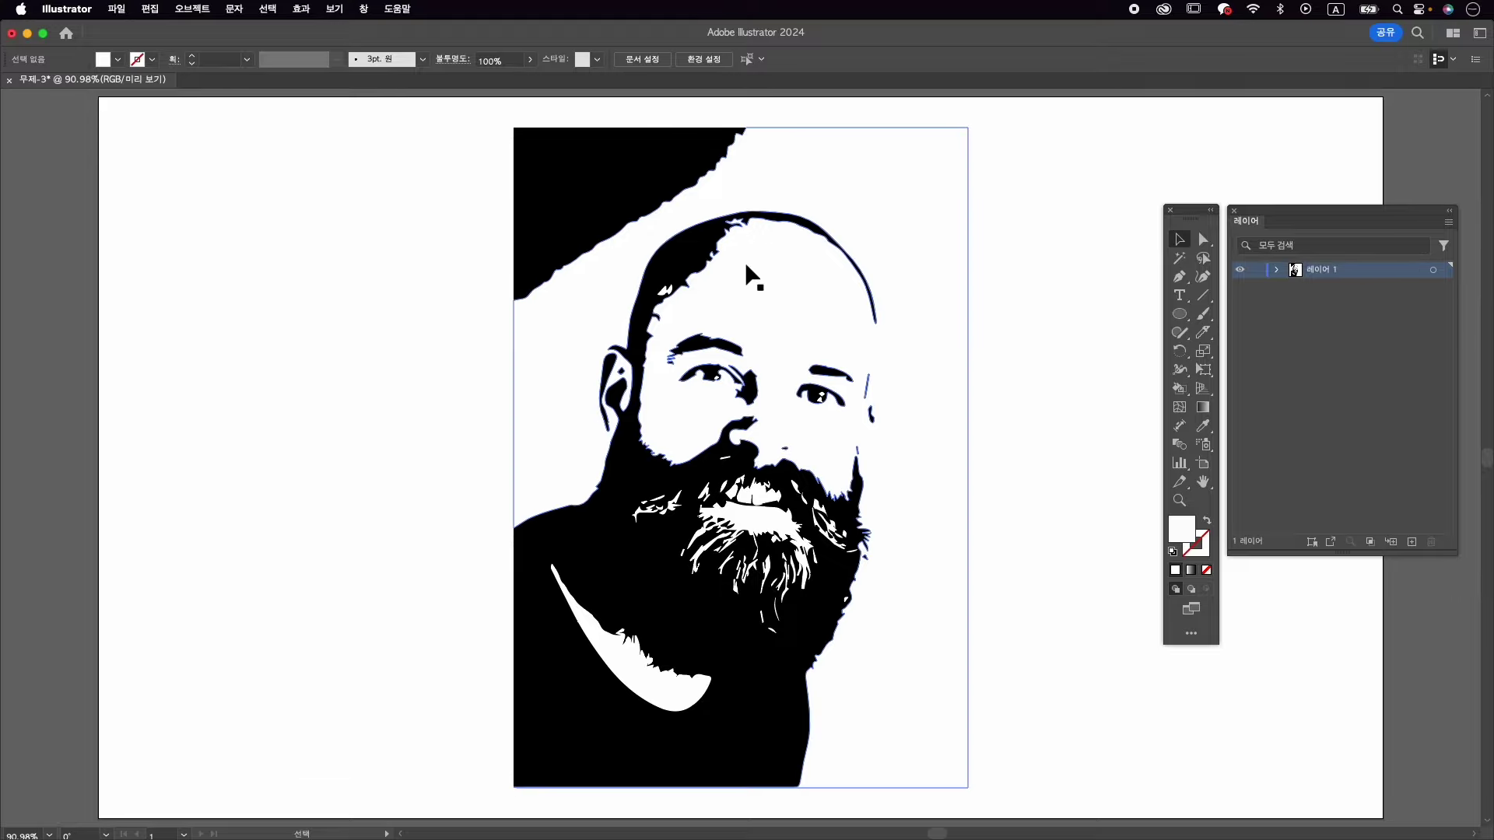
click(604, 191)
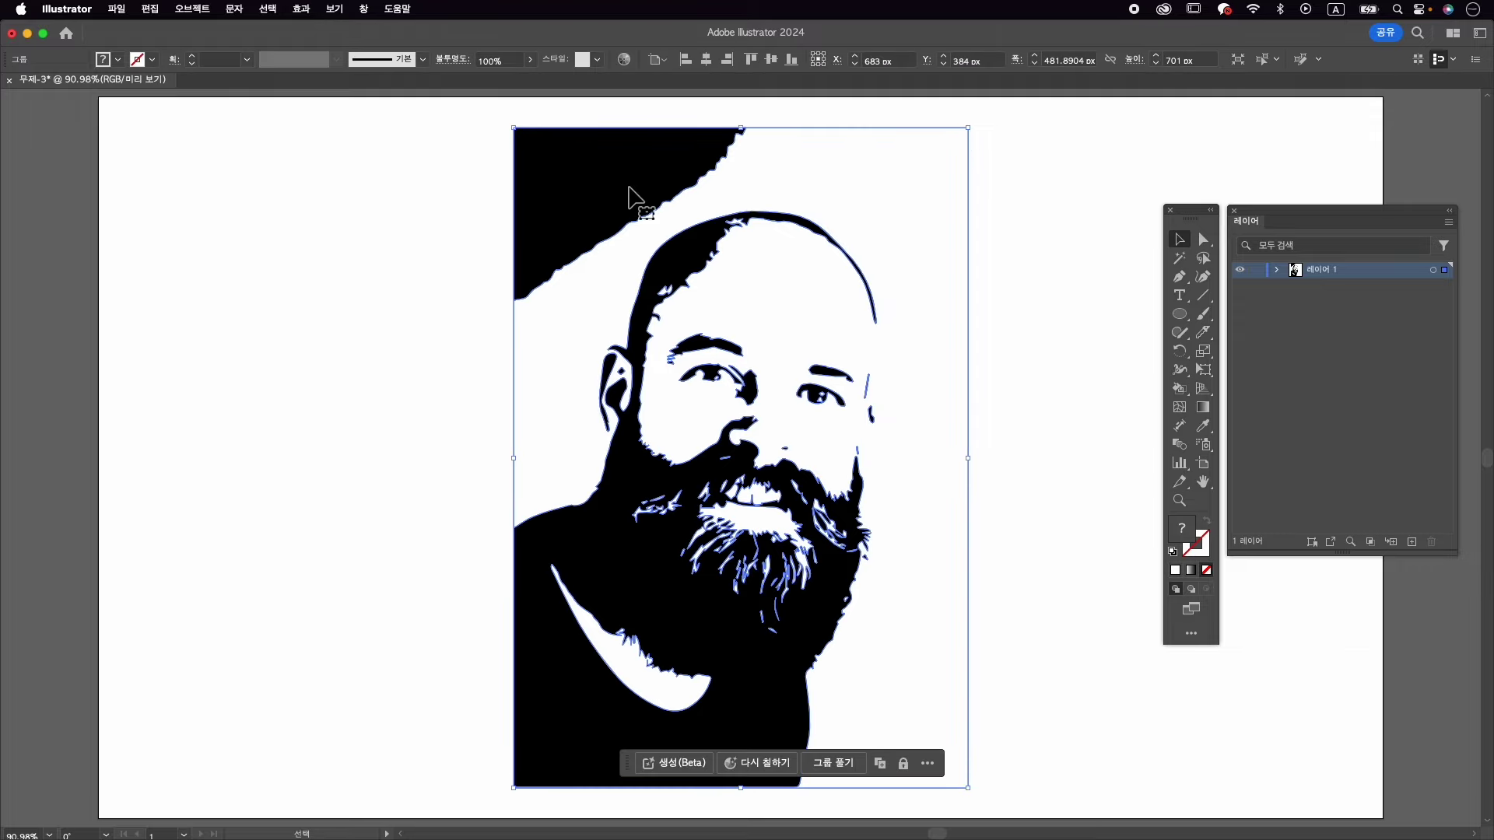
double_click(627, 200)
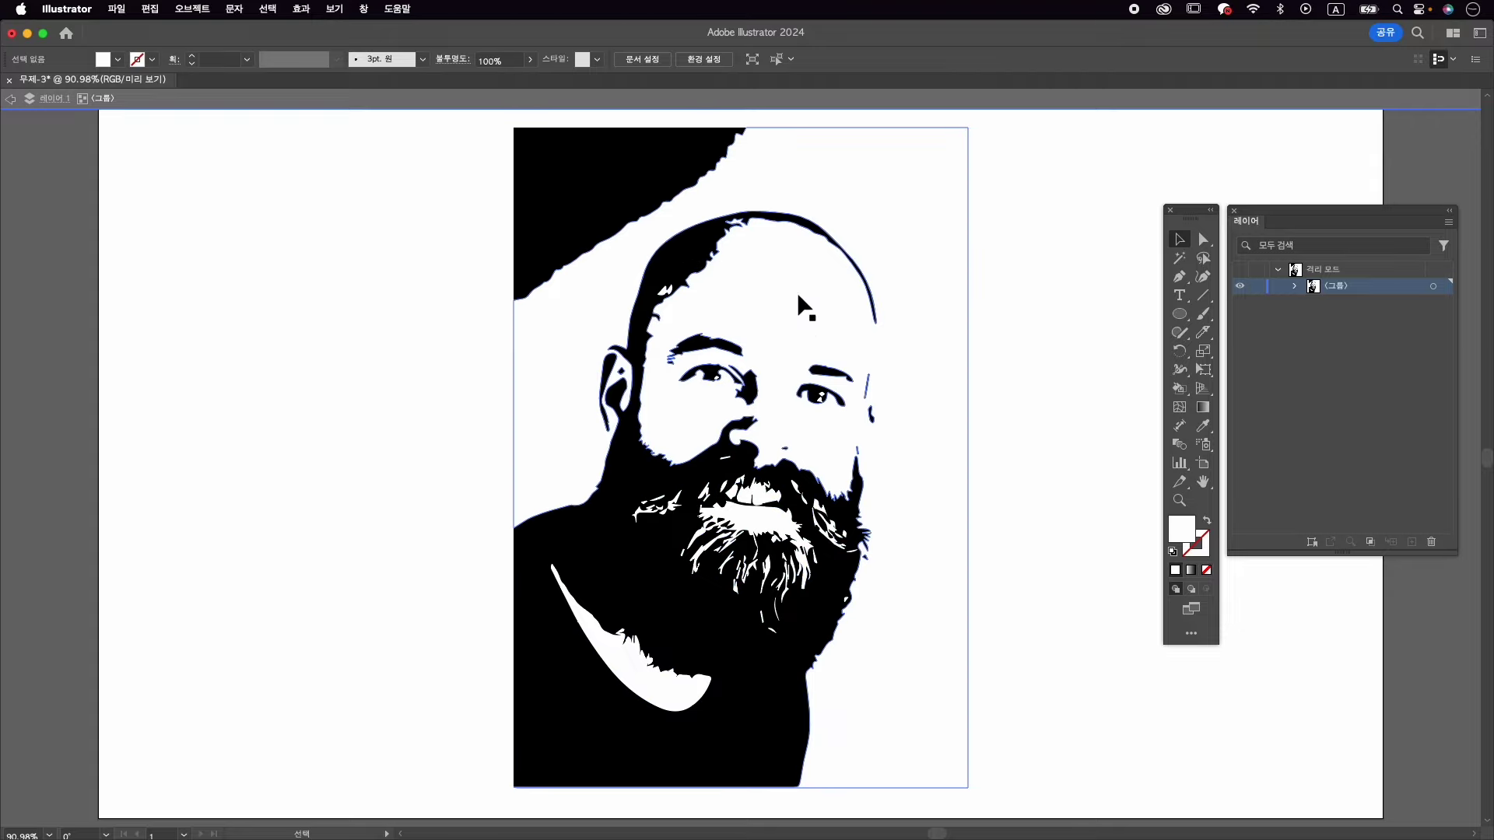
- Select all white shapes in the isolated group by the same fill color, delete them and exit isolation mode
drag(799, 296, 732, 304)
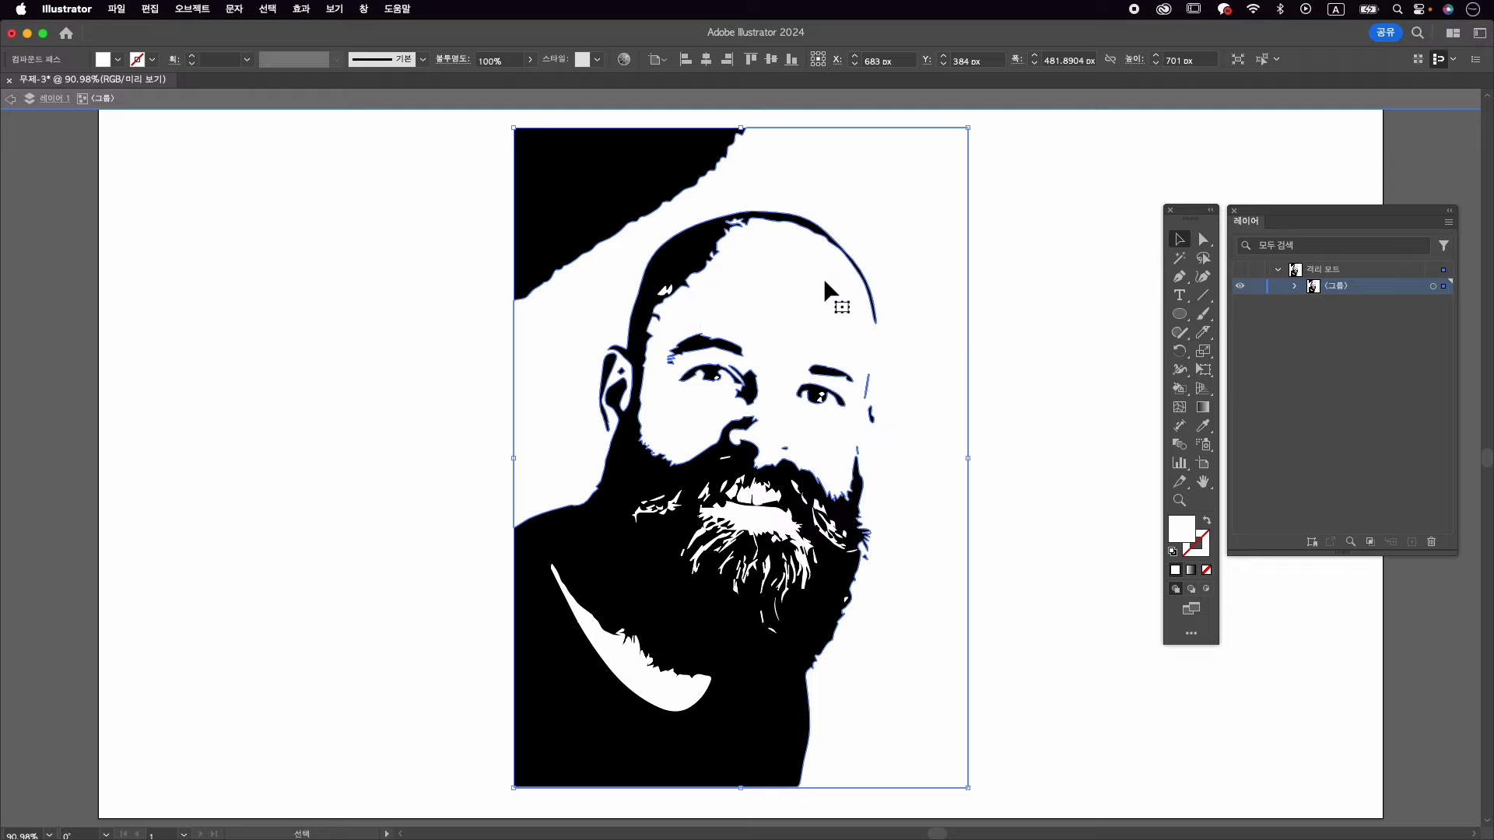
click(1208, 242)
click(1090, 241)
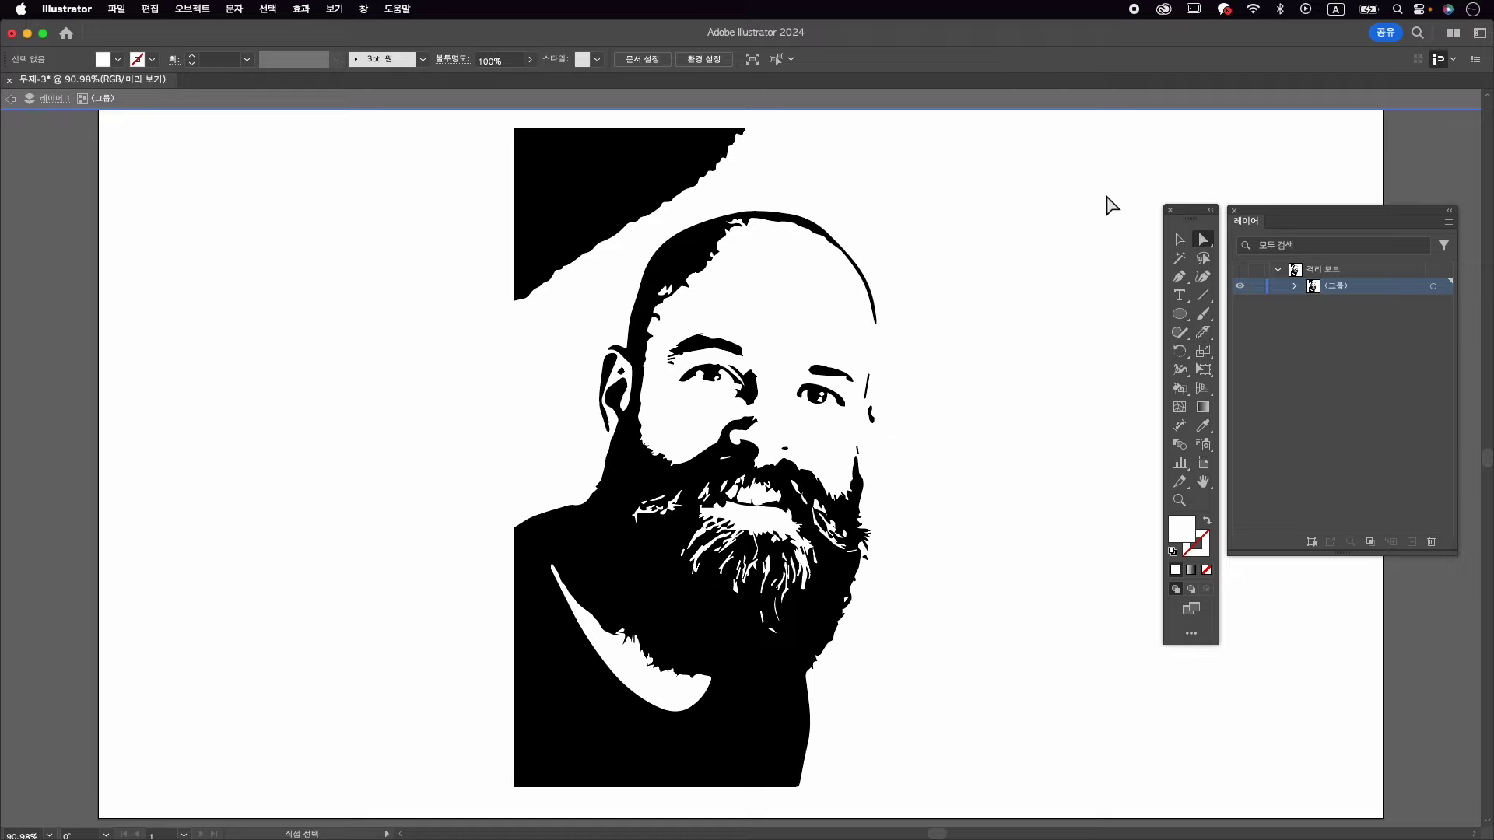
click(773, 306)
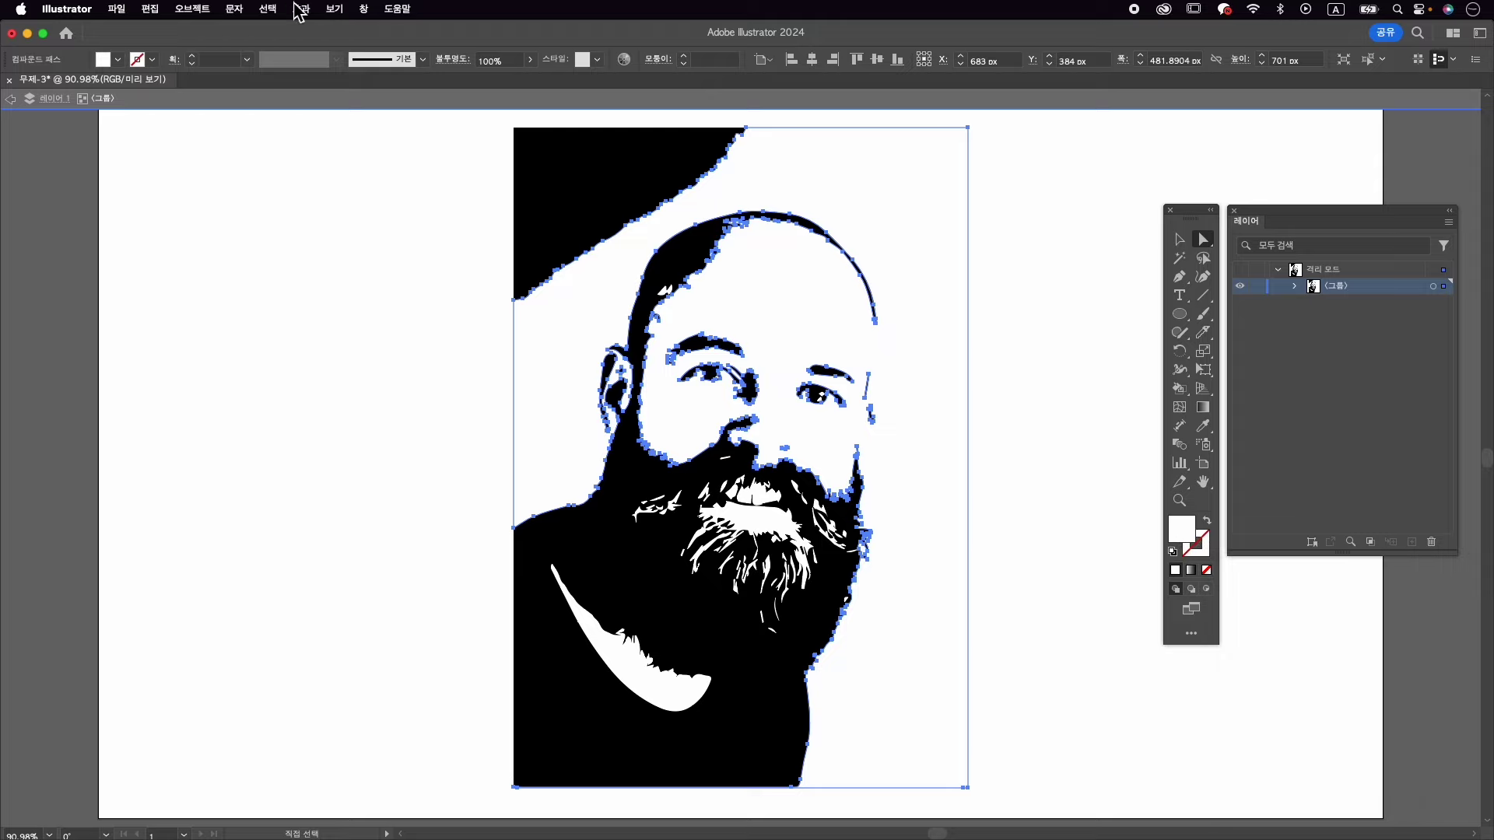
click(270, 8)
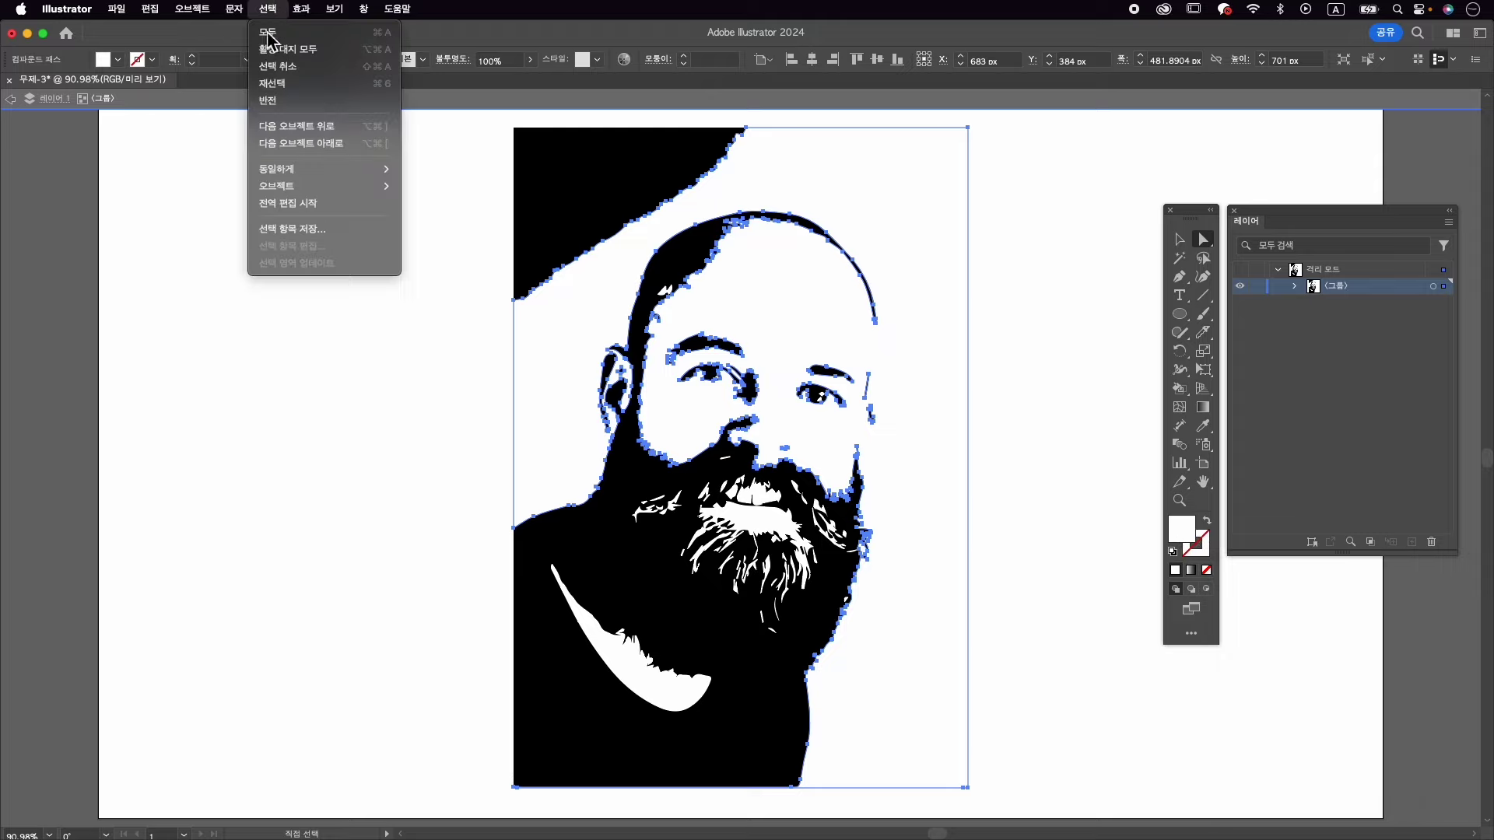
mouse_move(277, 173)
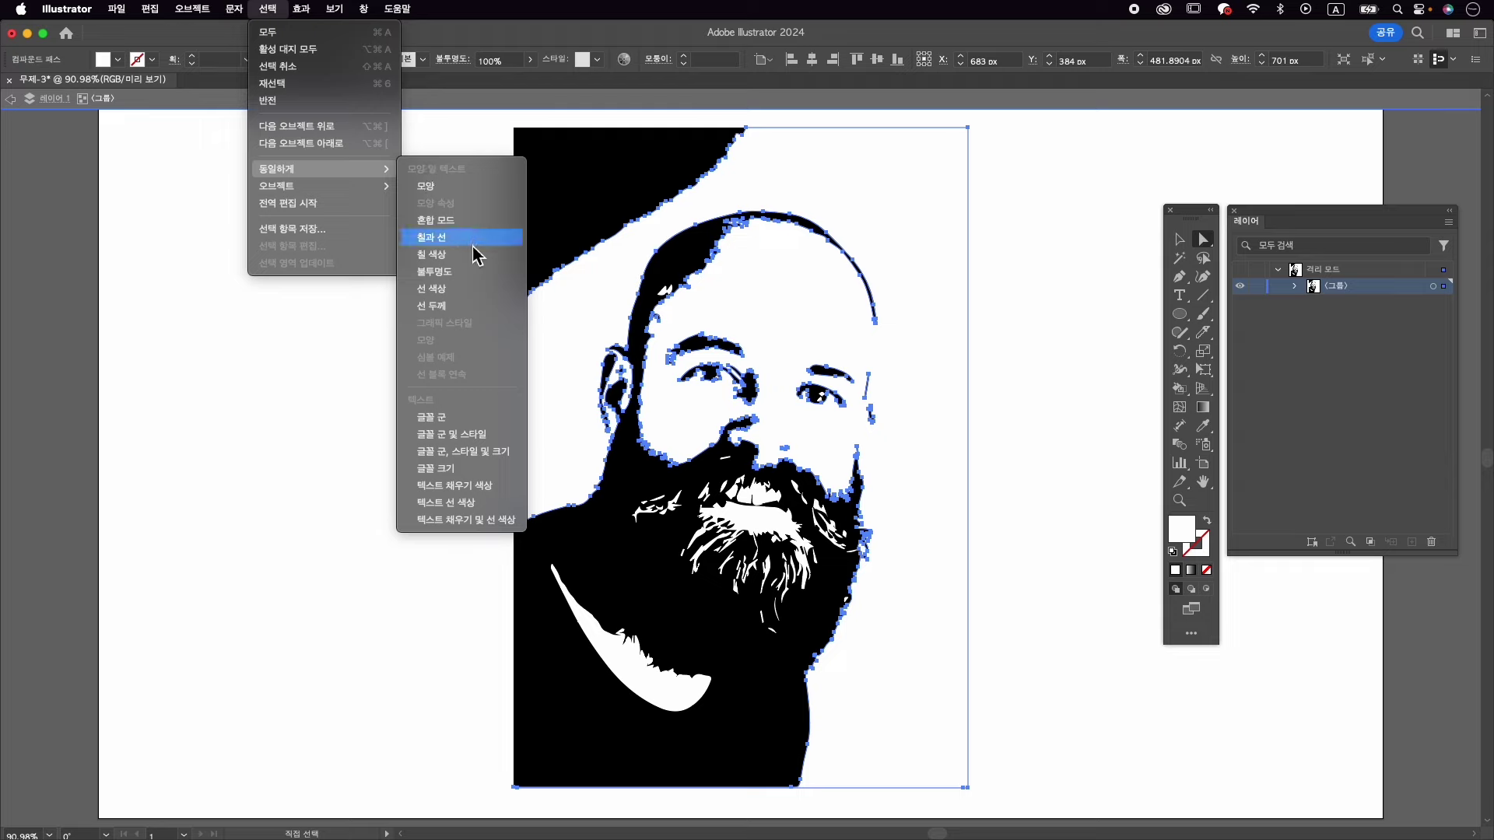
click(478, 257)
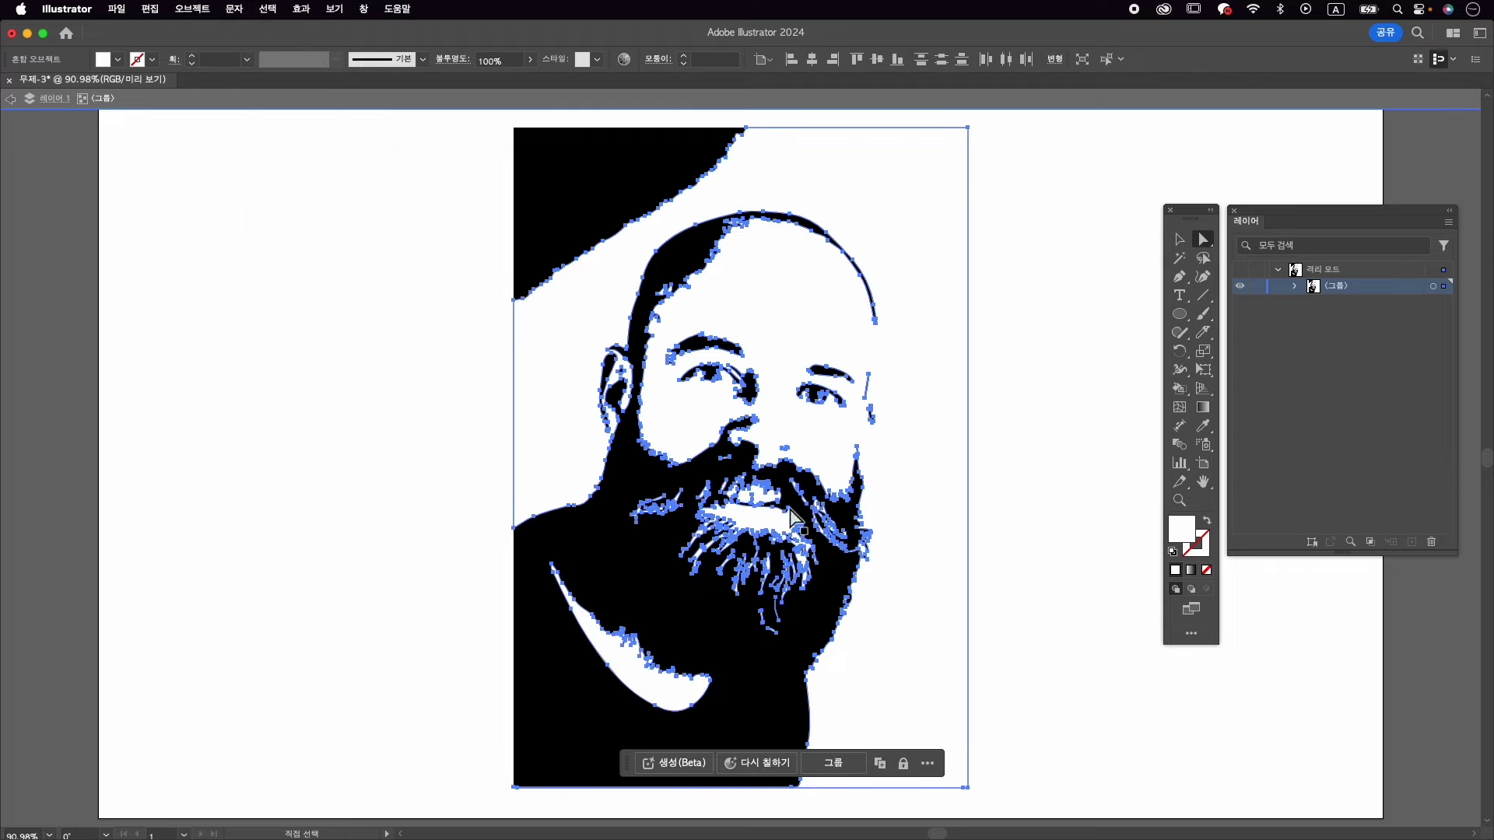
click(1181, 242)
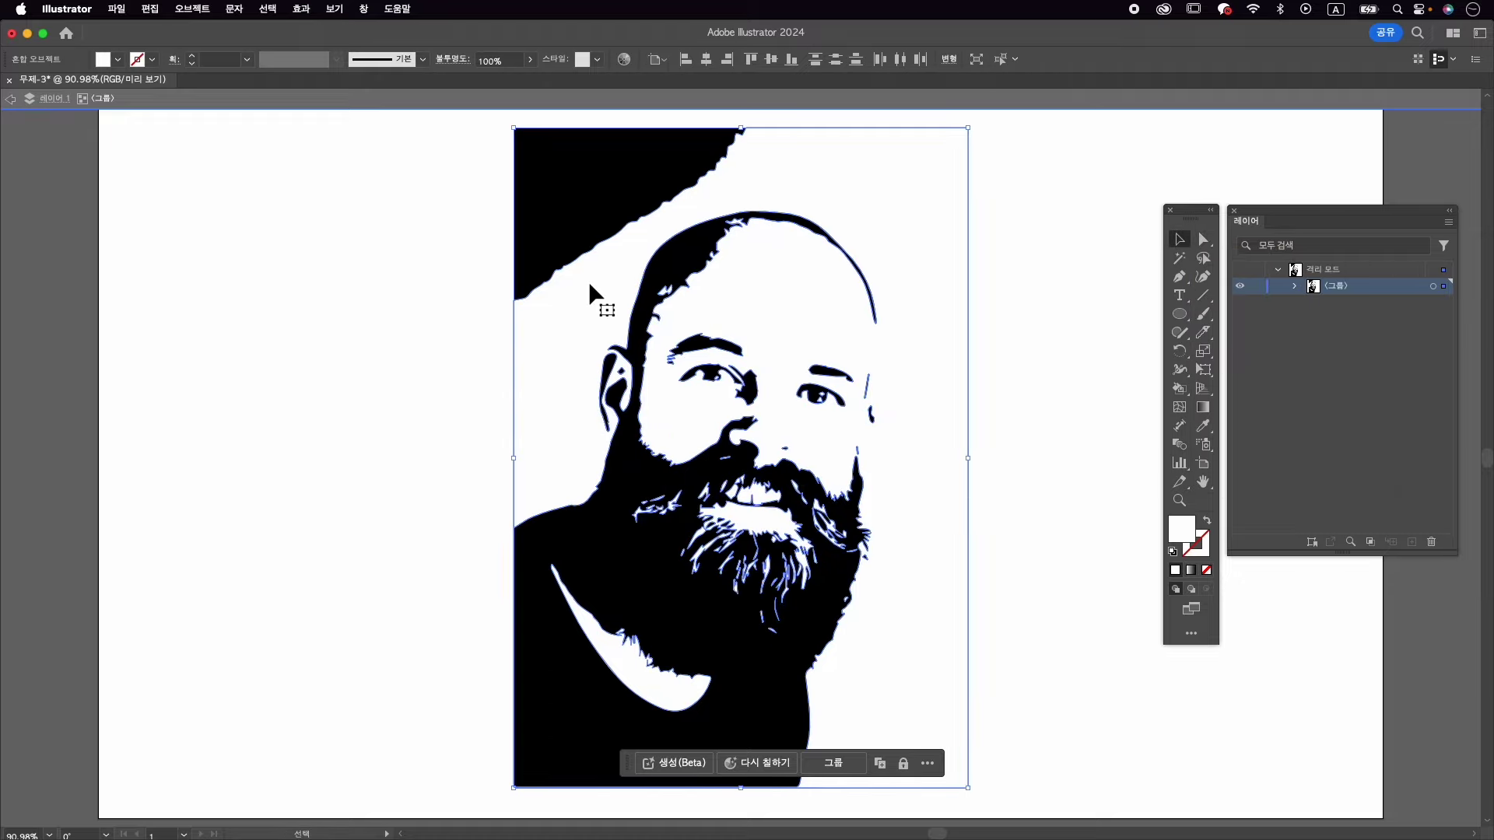
drag(600, 311, 96, 303)
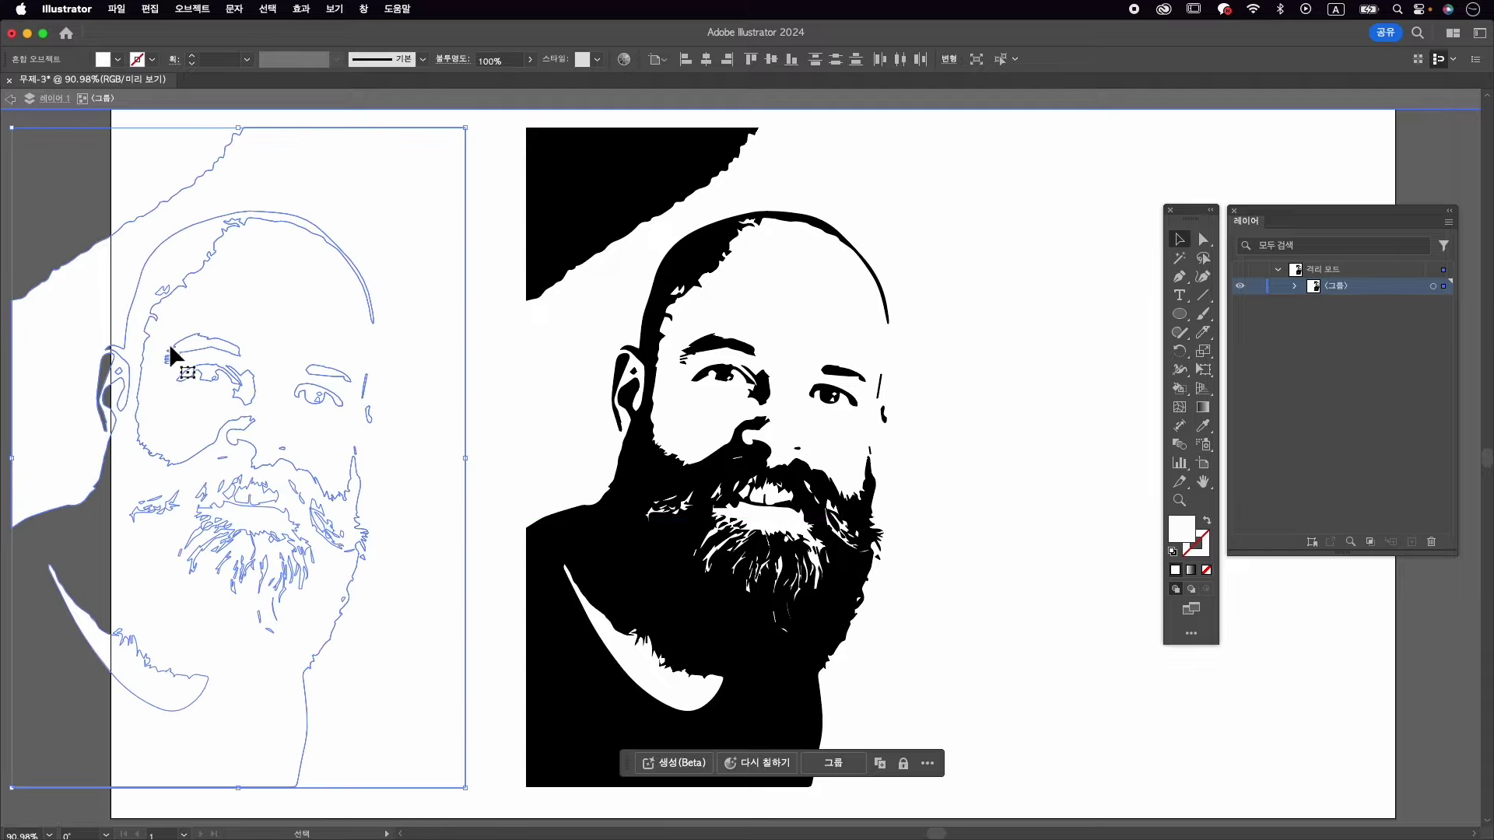
key(Delete)
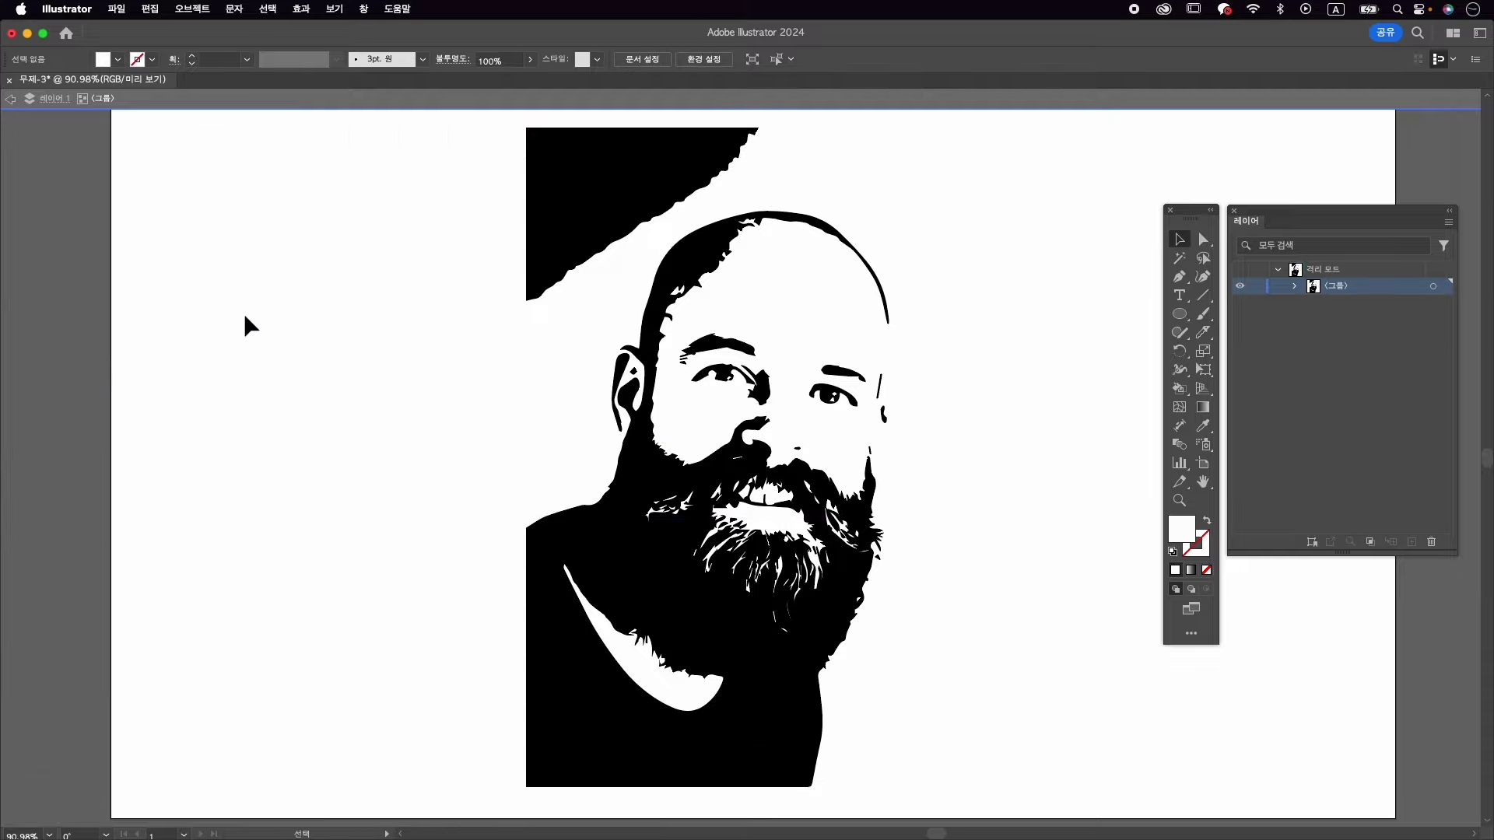
click(245, 106)
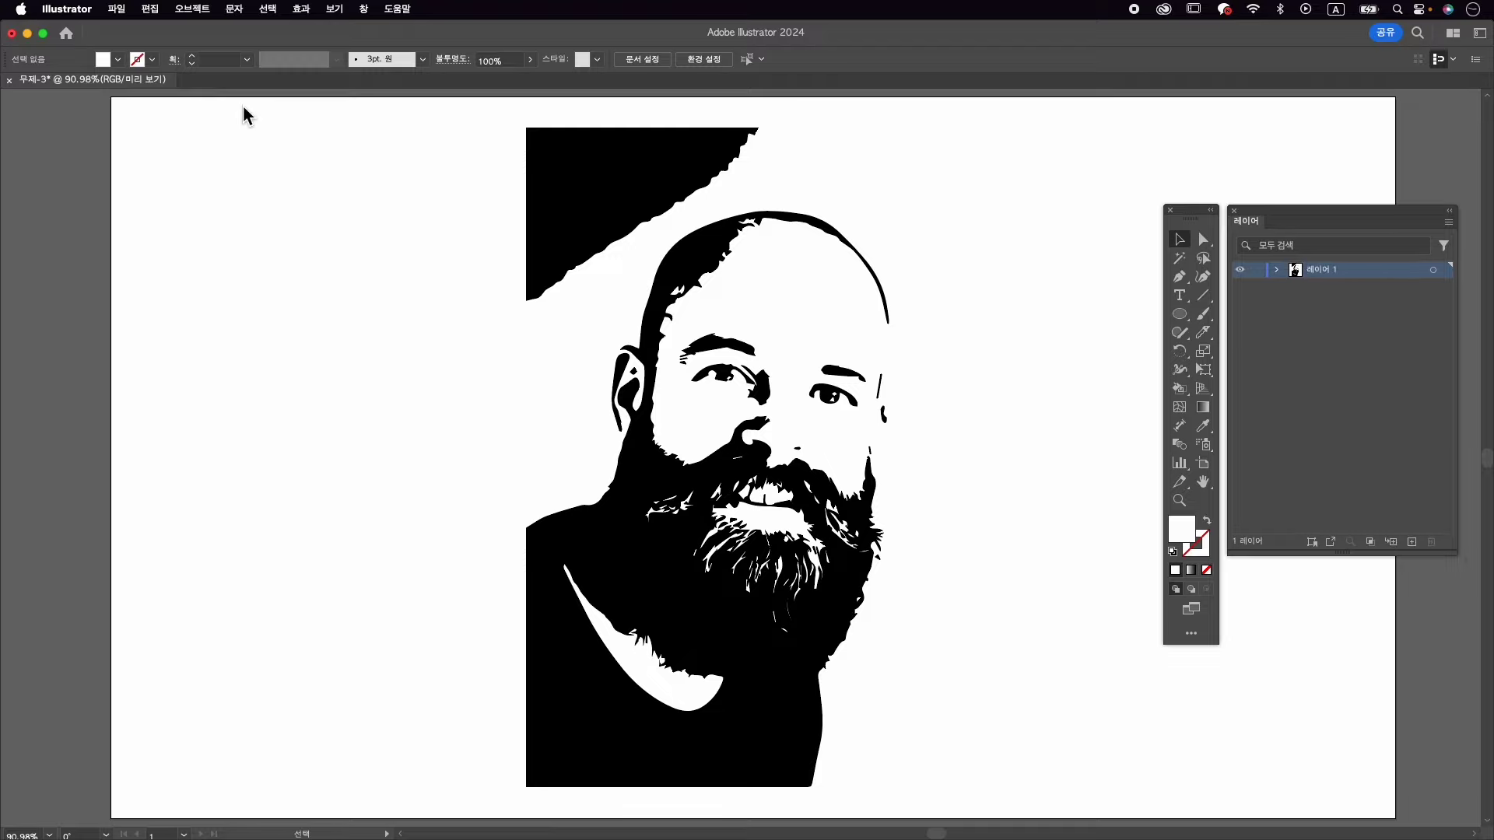
- Delete the black background shape at the portrait group's upper-left corner and move the group to about X 652.5, Y 370.9 px
drag(689, 191, 682, 190)
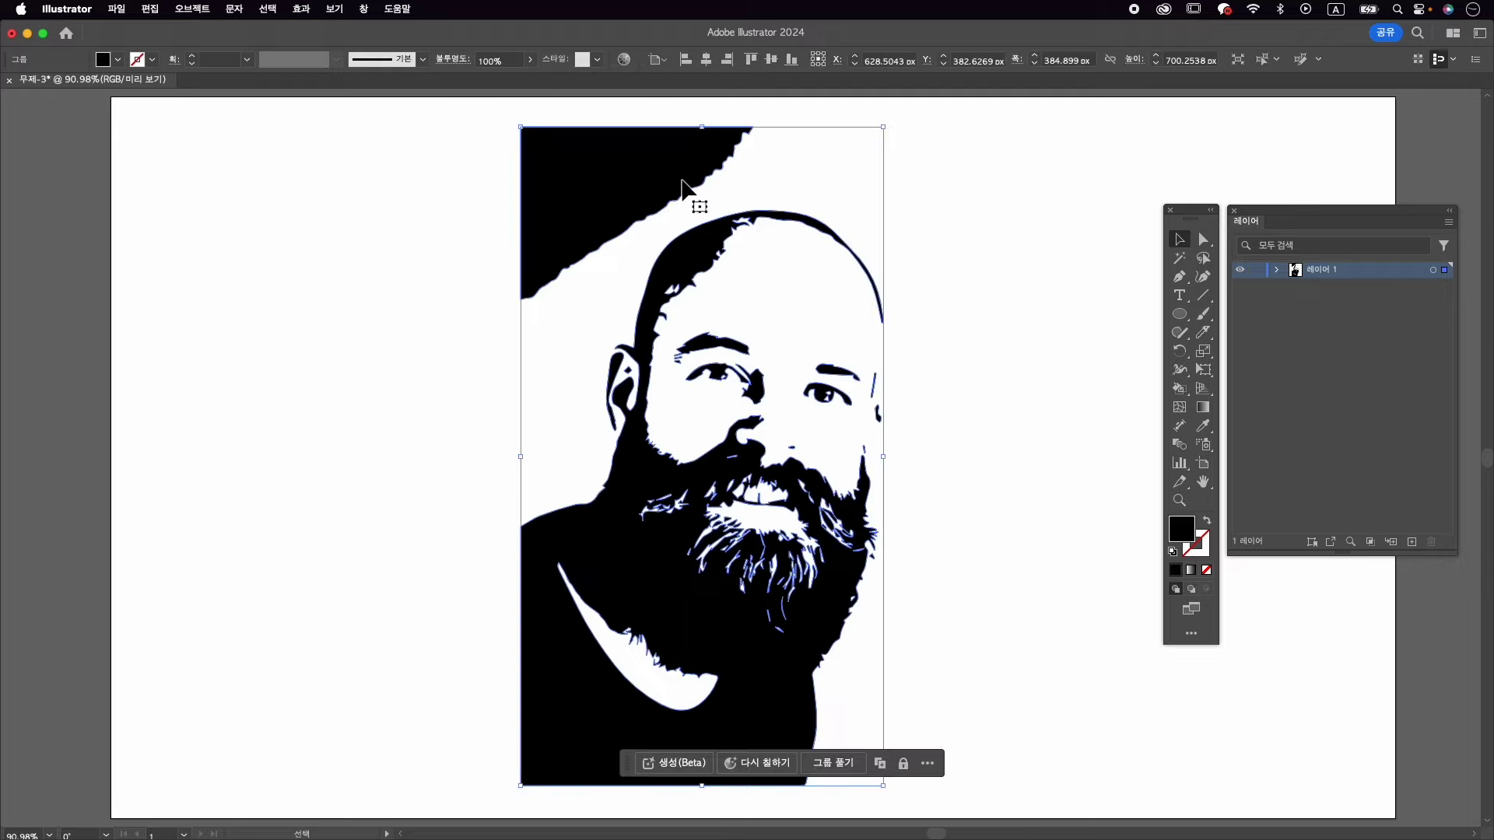
click(610, 255)
click(613, 232)
double_click(632, 195)
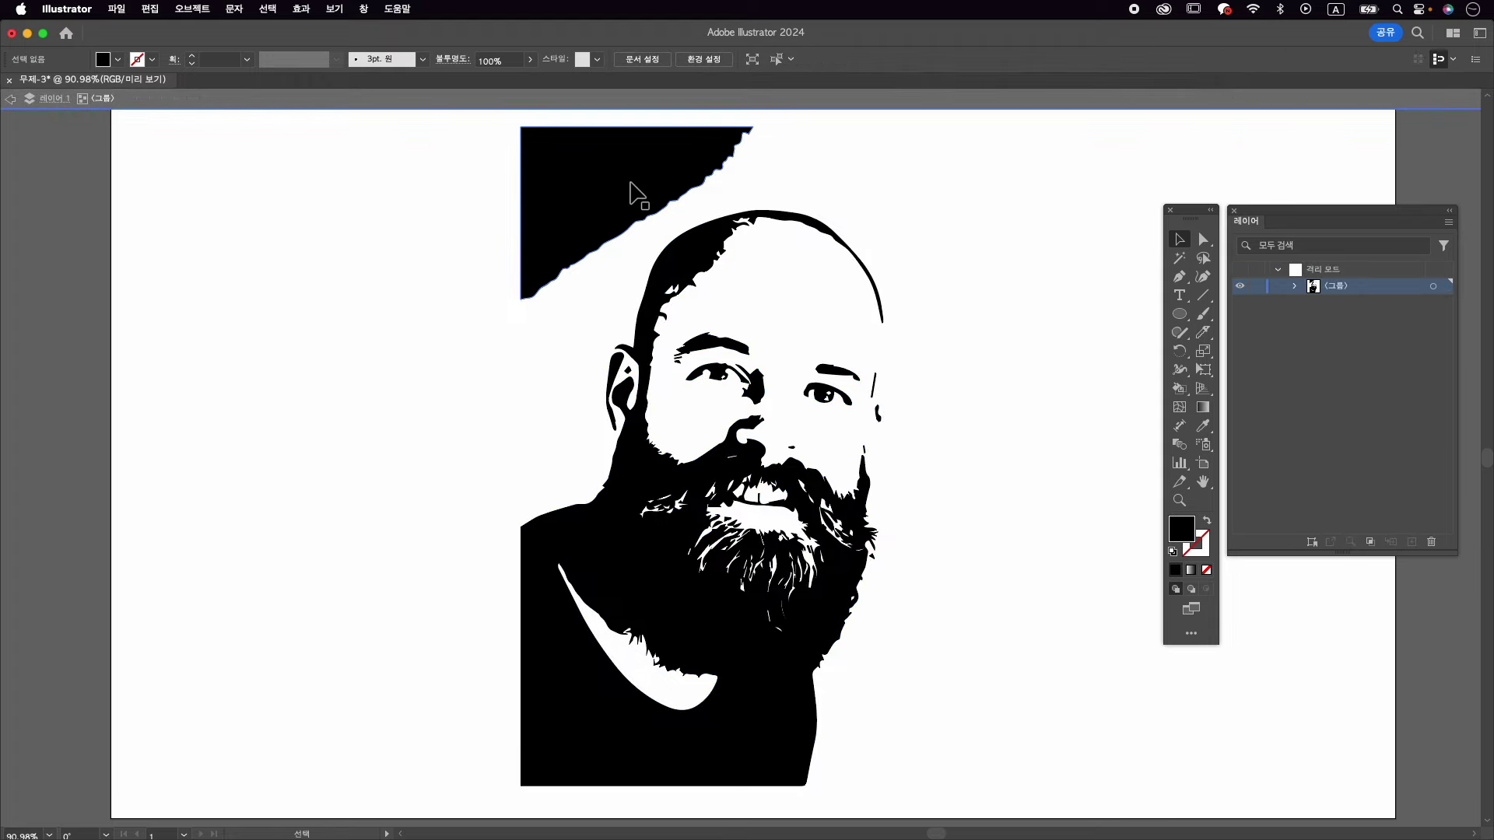
click(592, 167)
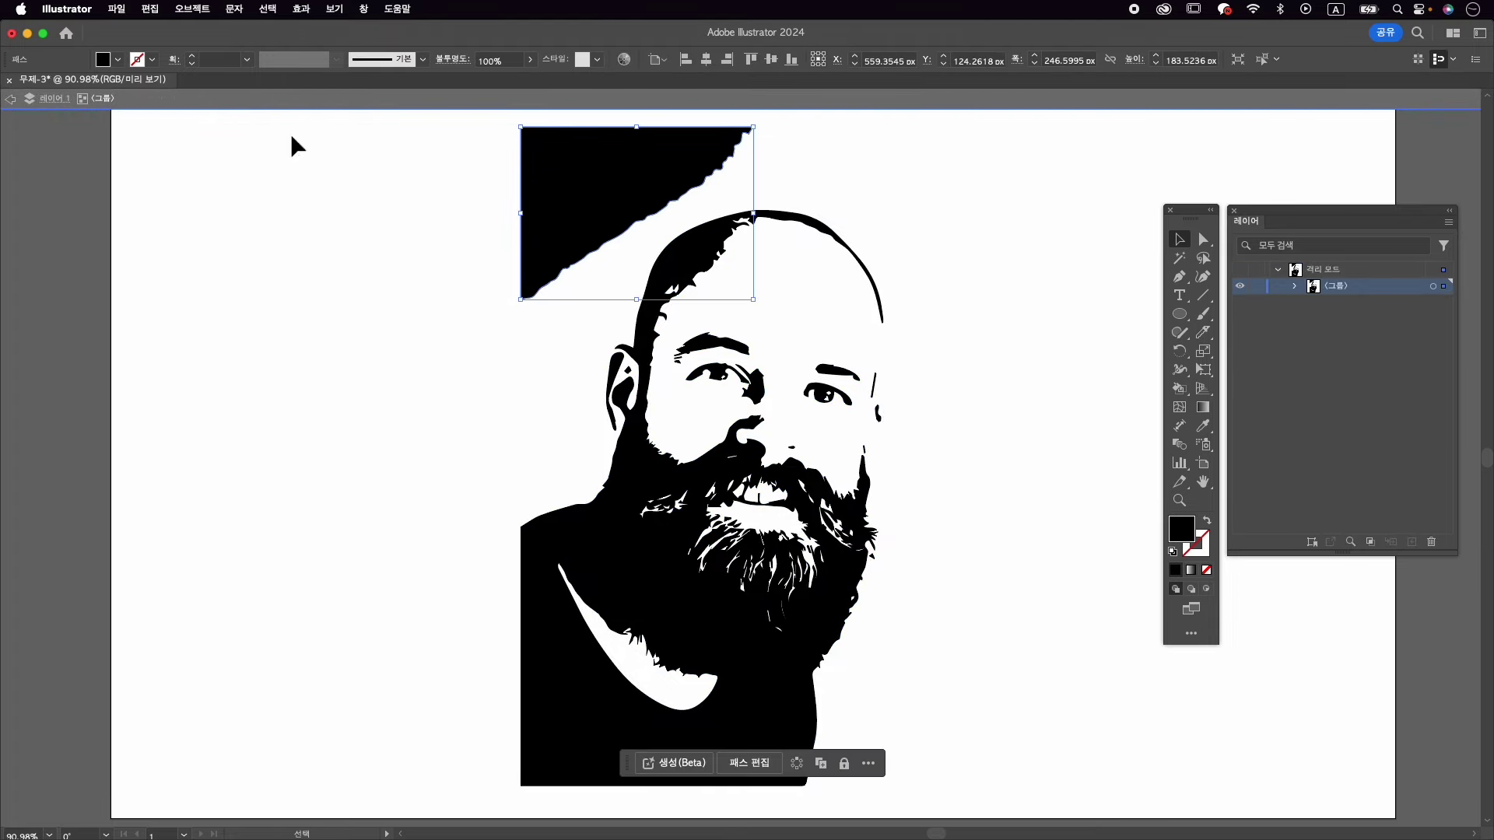
key(Delete)
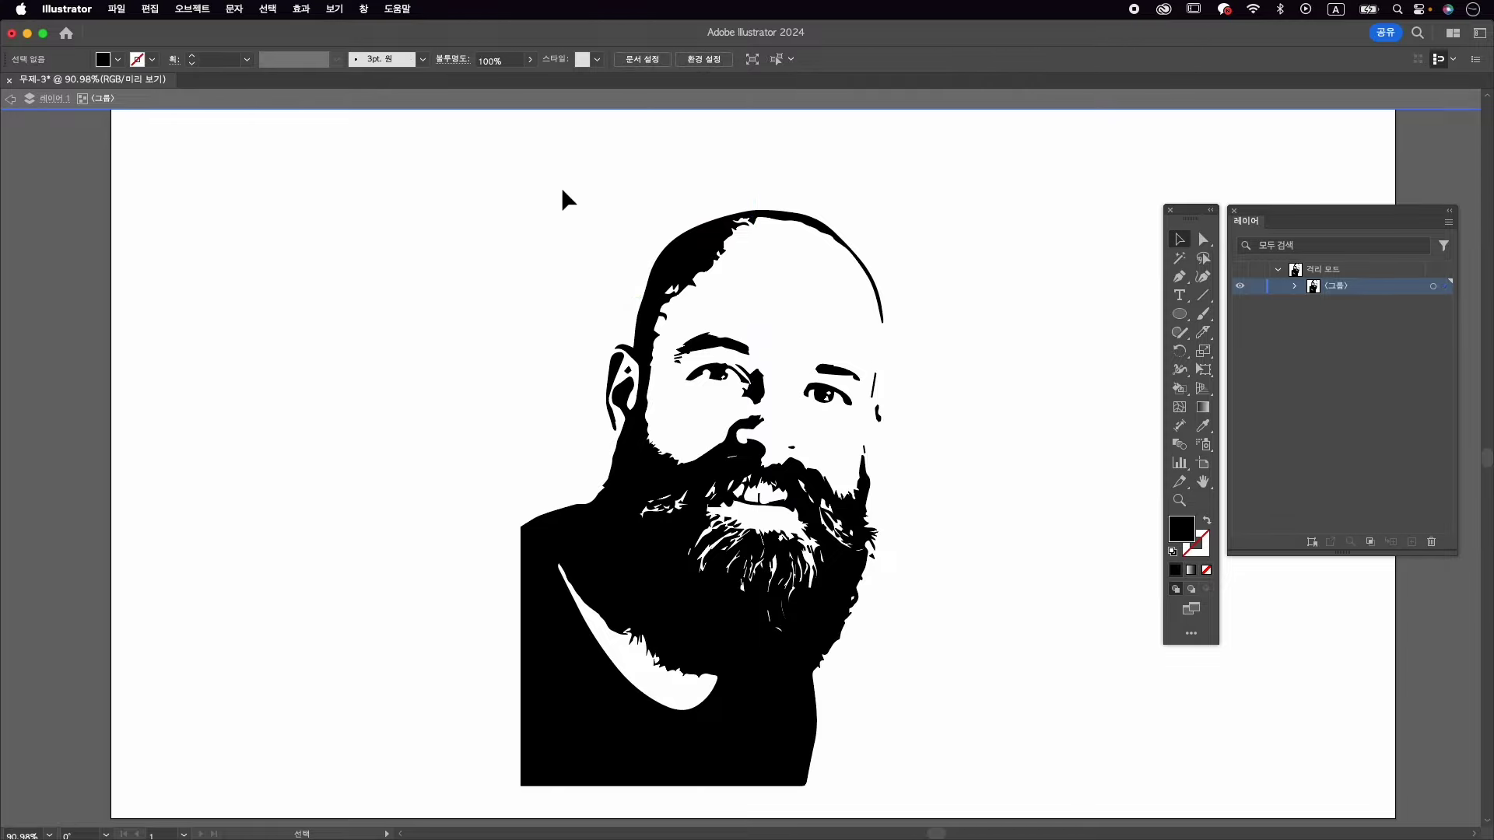
double_click(548, 252)
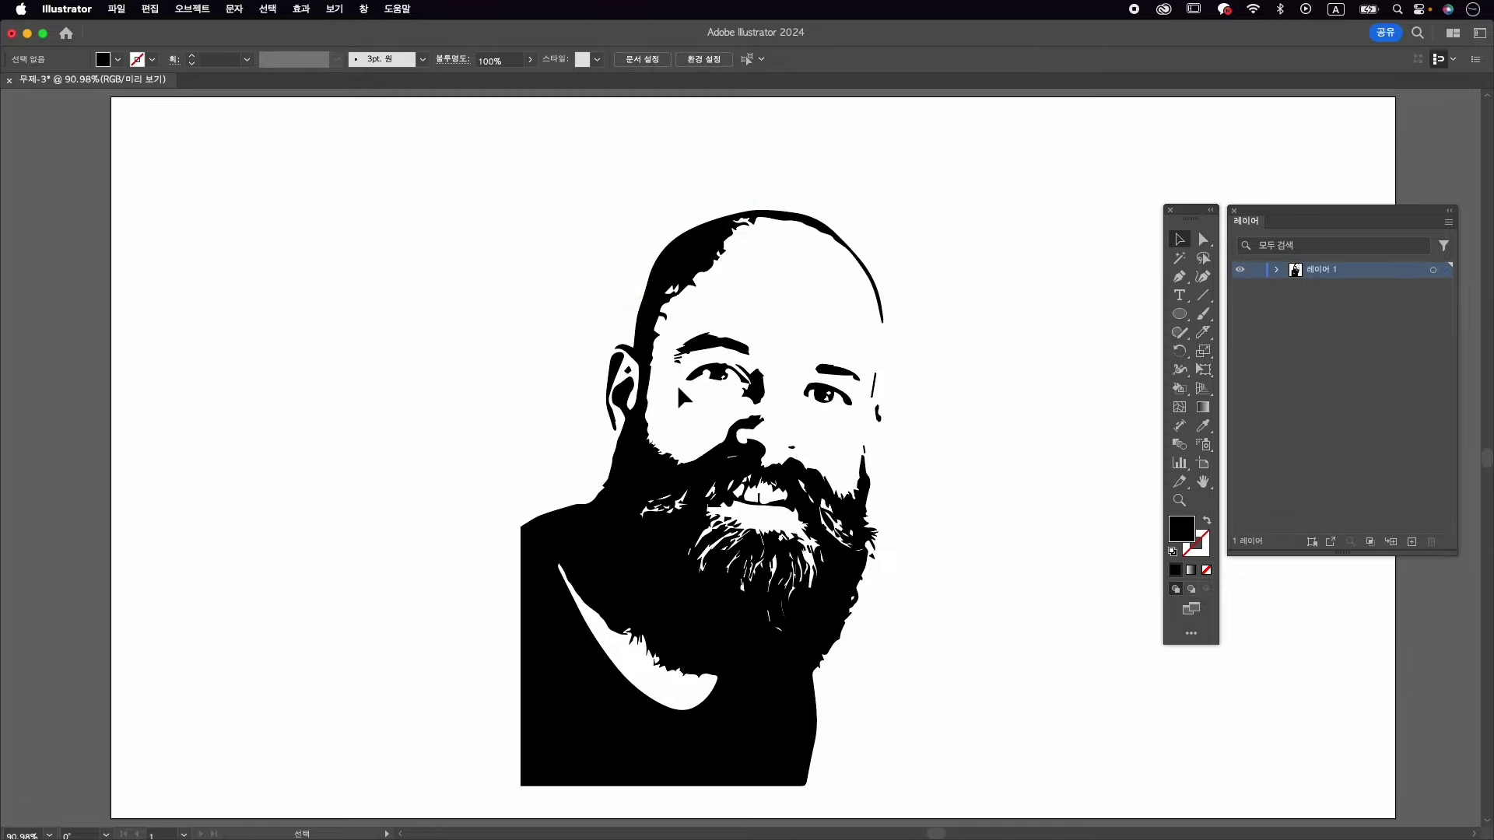
drag(699, 537, 721, 484)
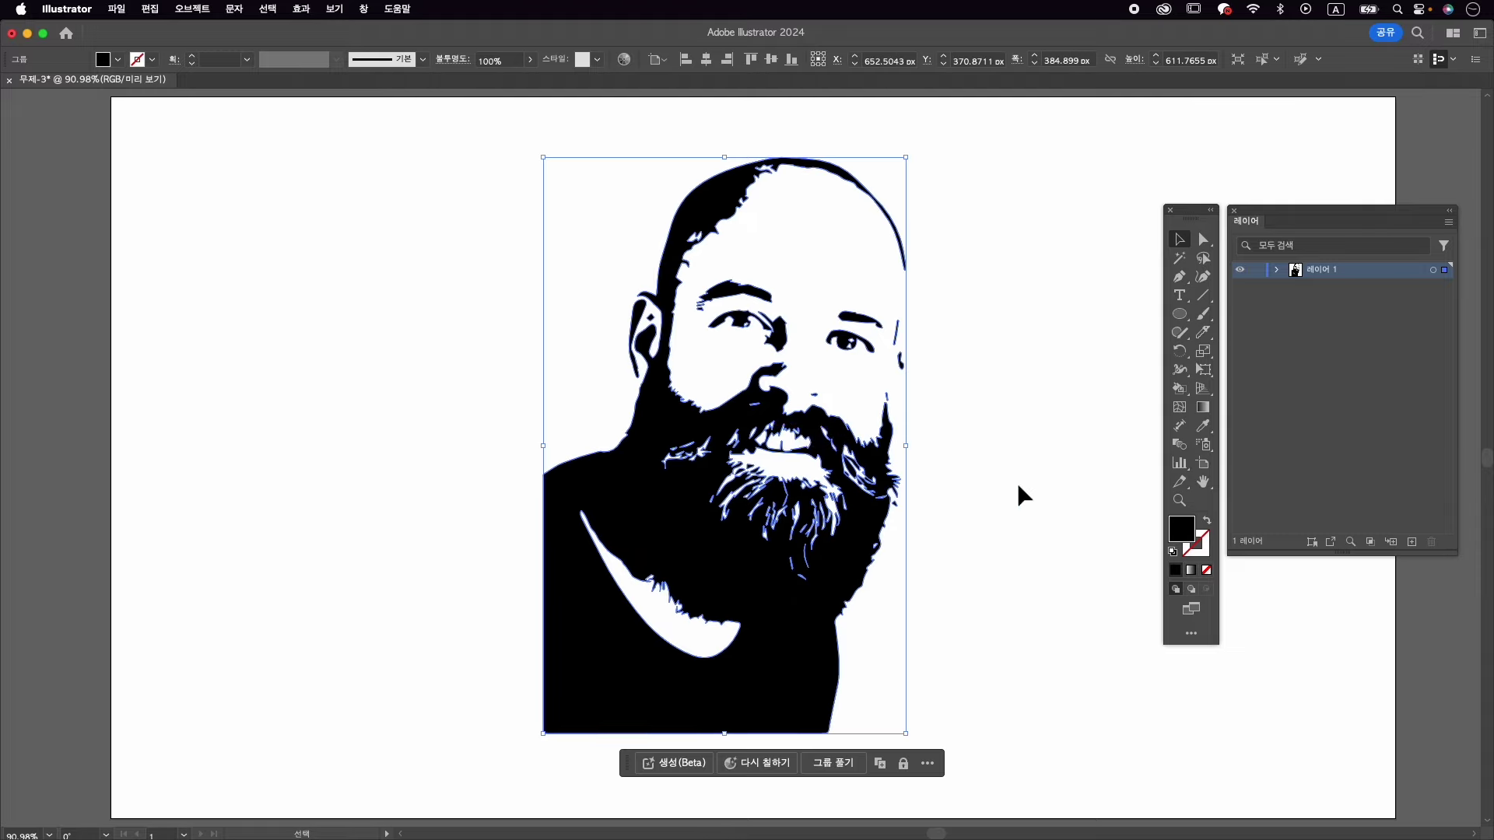
- Try to recolor the portrait group's black fill to purple #D921E8 with the Color Picker
double_click(1191, 539)
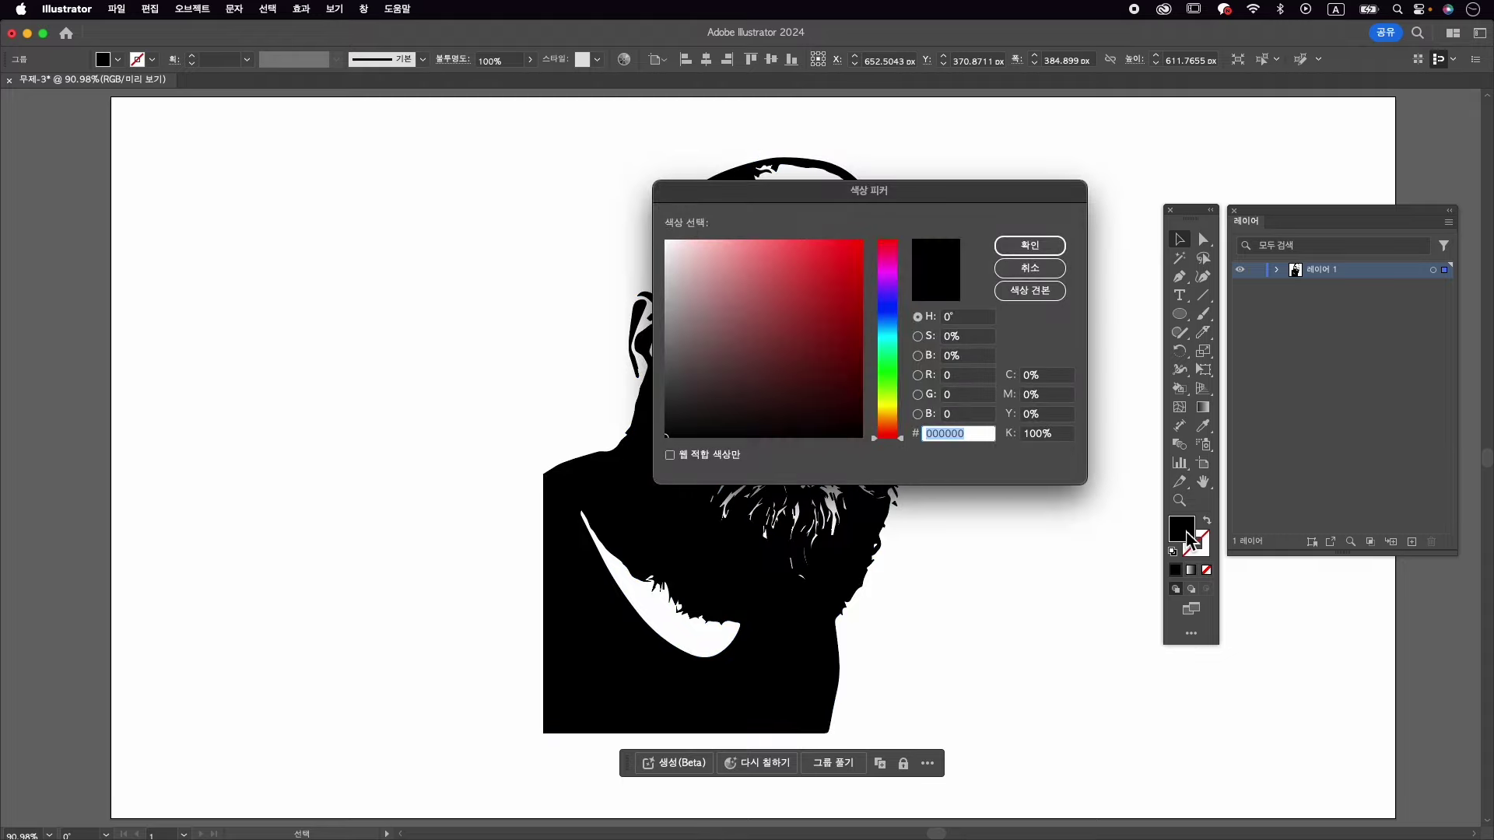
drag(903, 210, 403, 325)
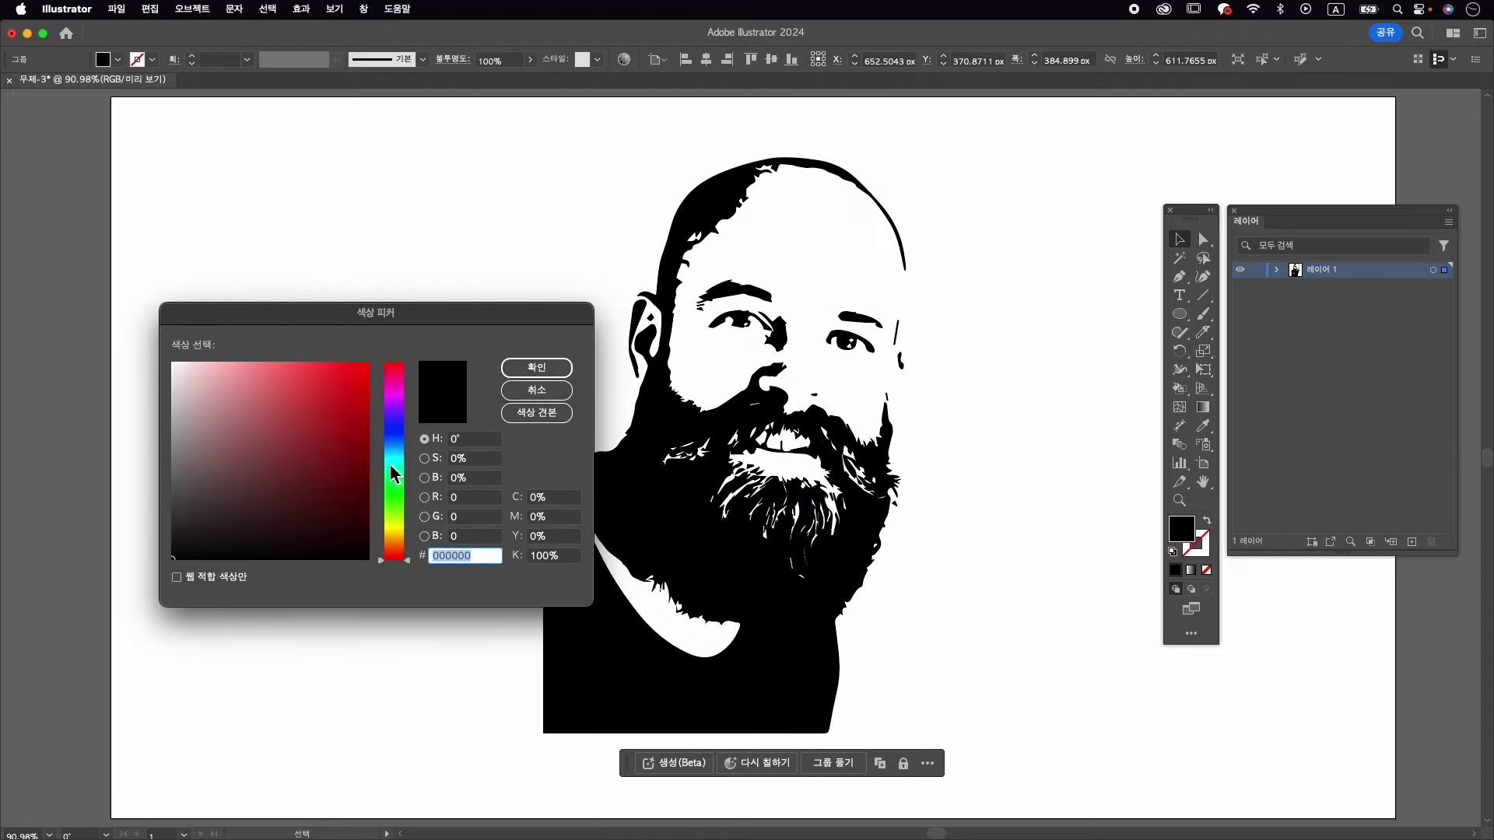
drag(397, 475, 396, 397)
drag(337, 400, 341, 379)
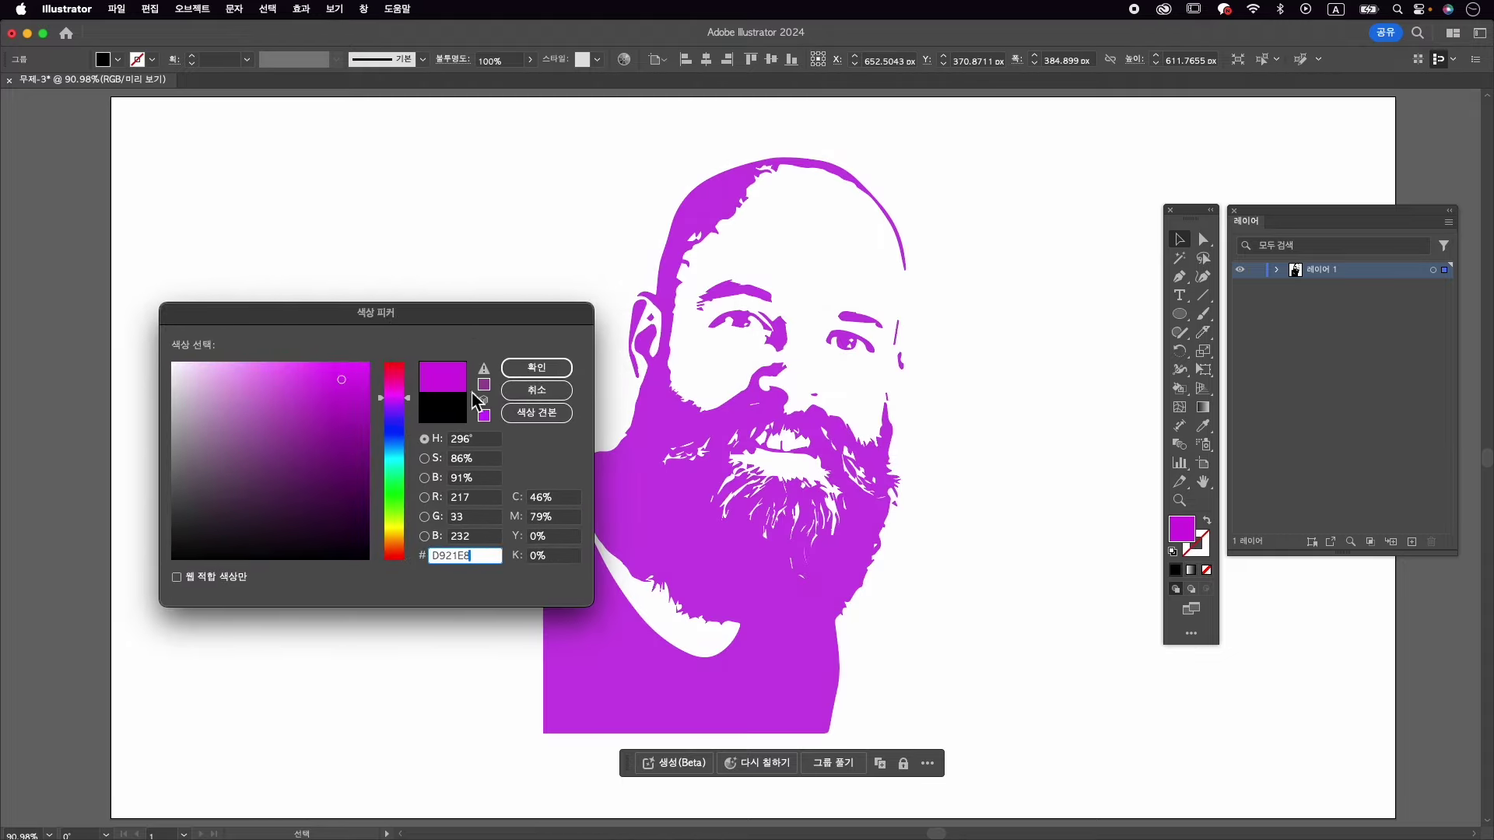
click(529, 367)
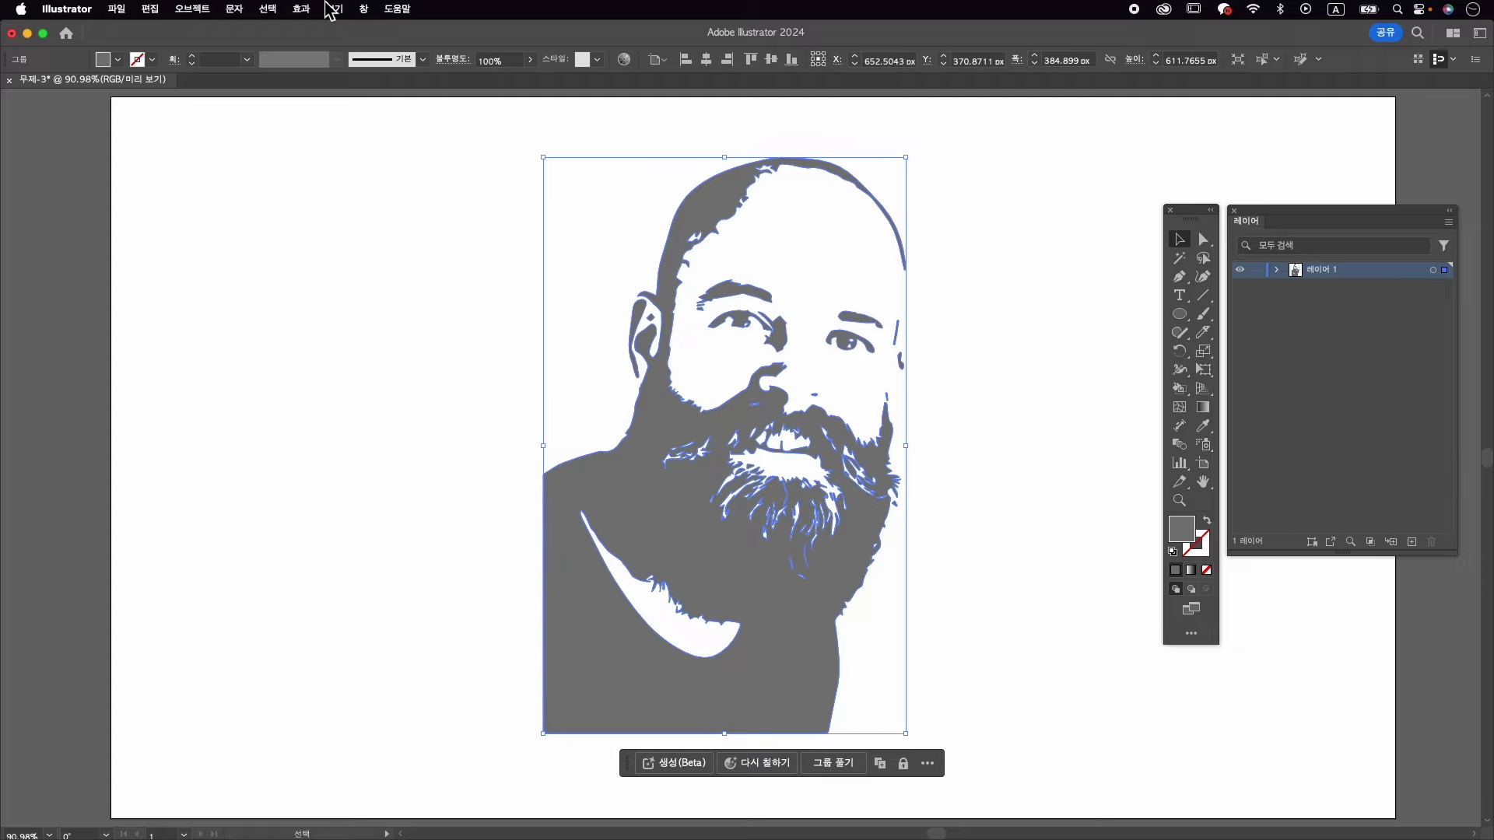
- Open the Color panel, place it beside the portrait, switch it from grayscale to RGB and fill the portrait with purple #D921E8
click(364, 9)
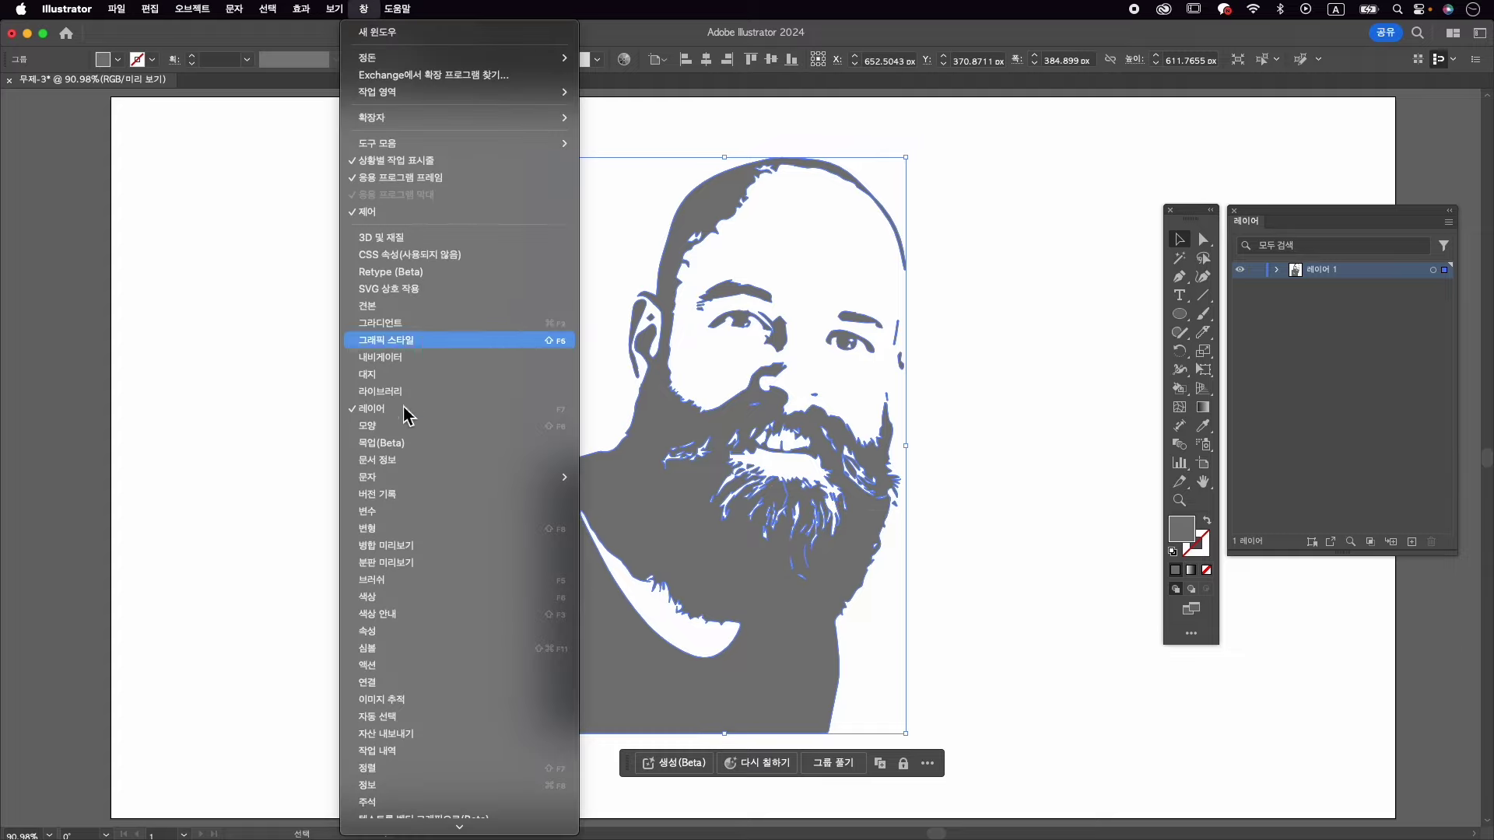
click(450, 597)
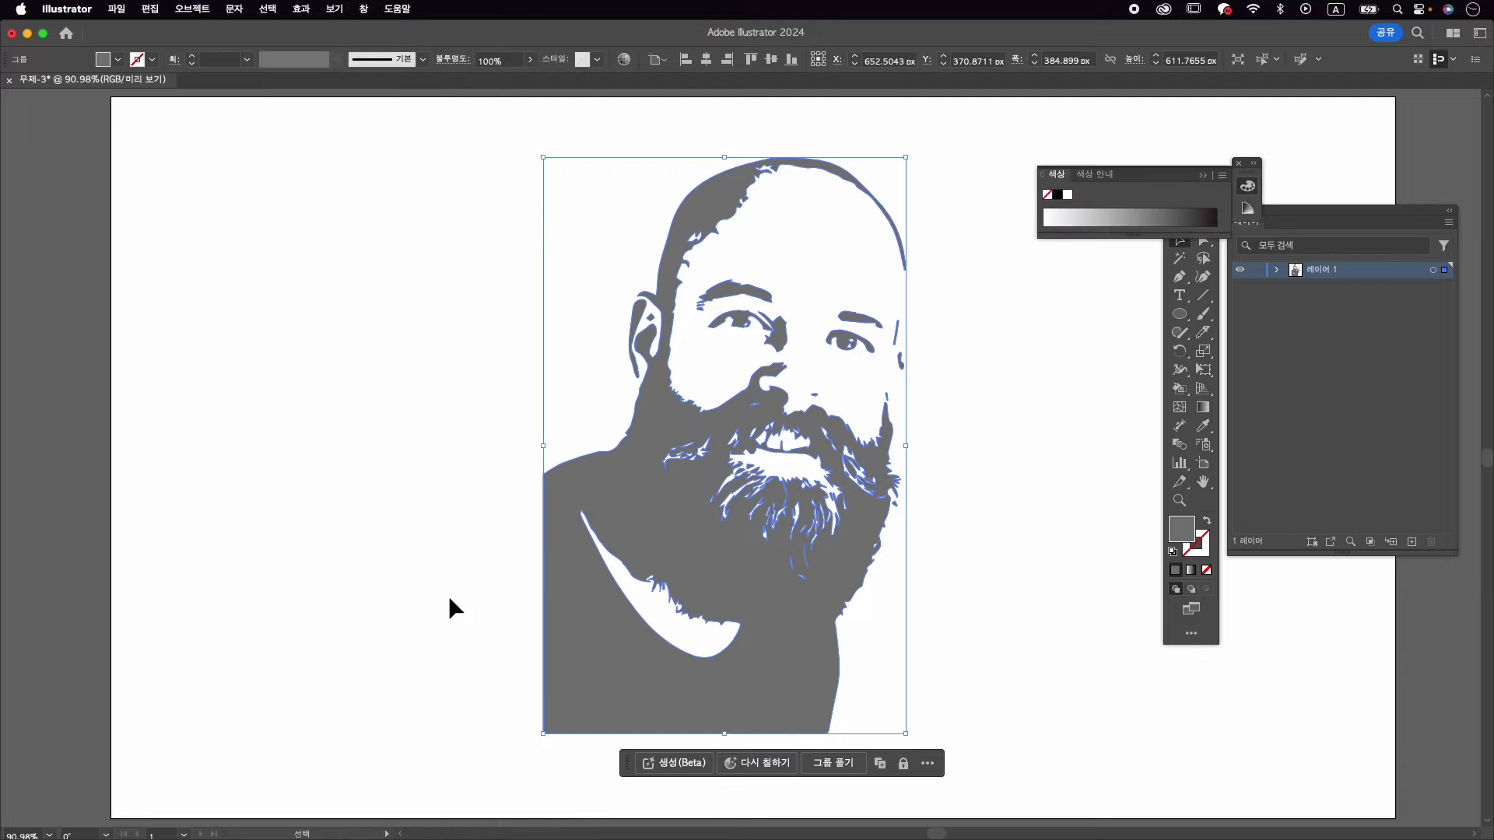
drag(1187, 177, 1054, 184)
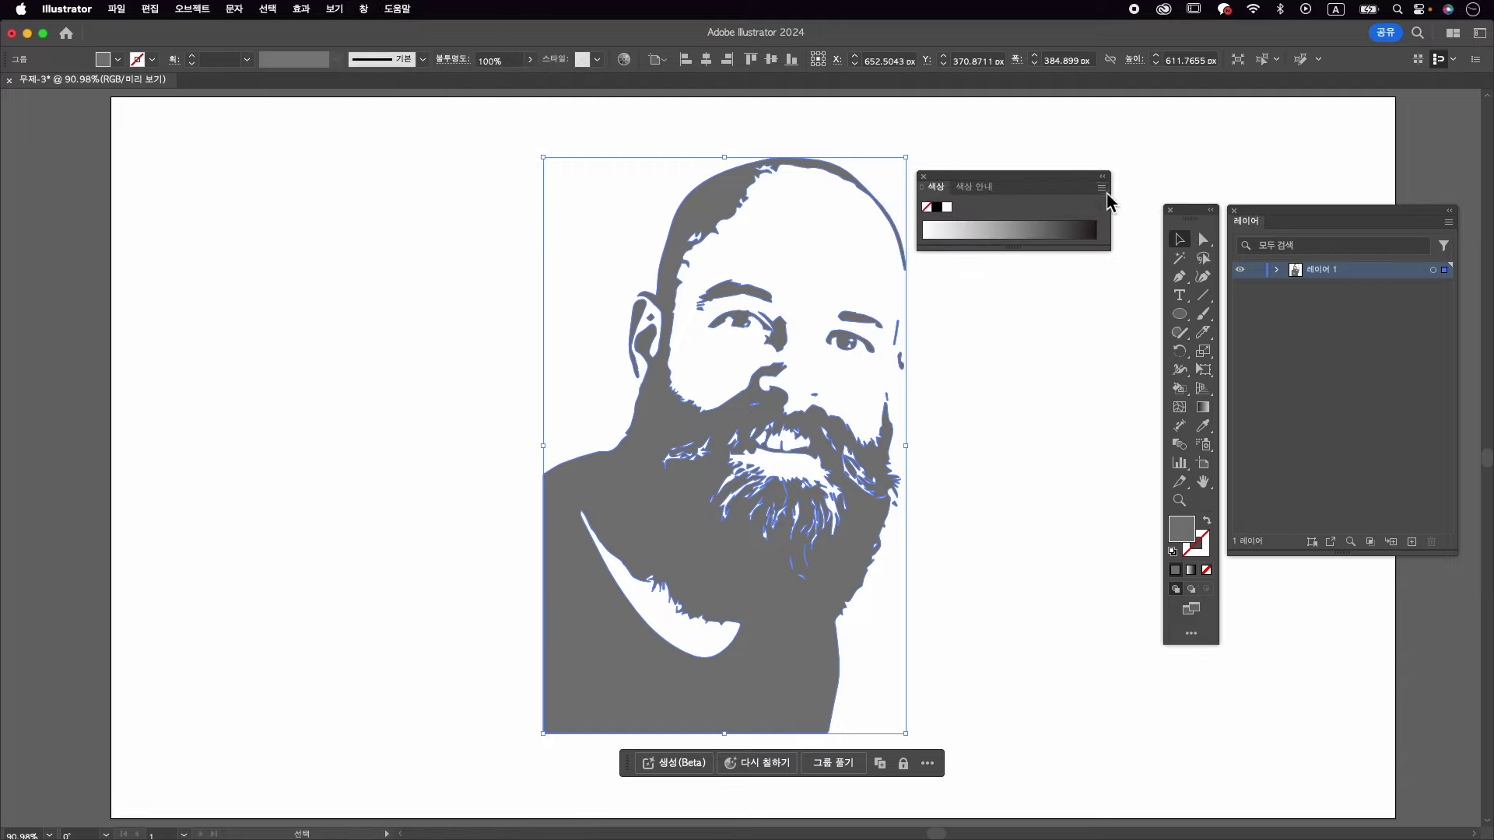
click(1102, 189)
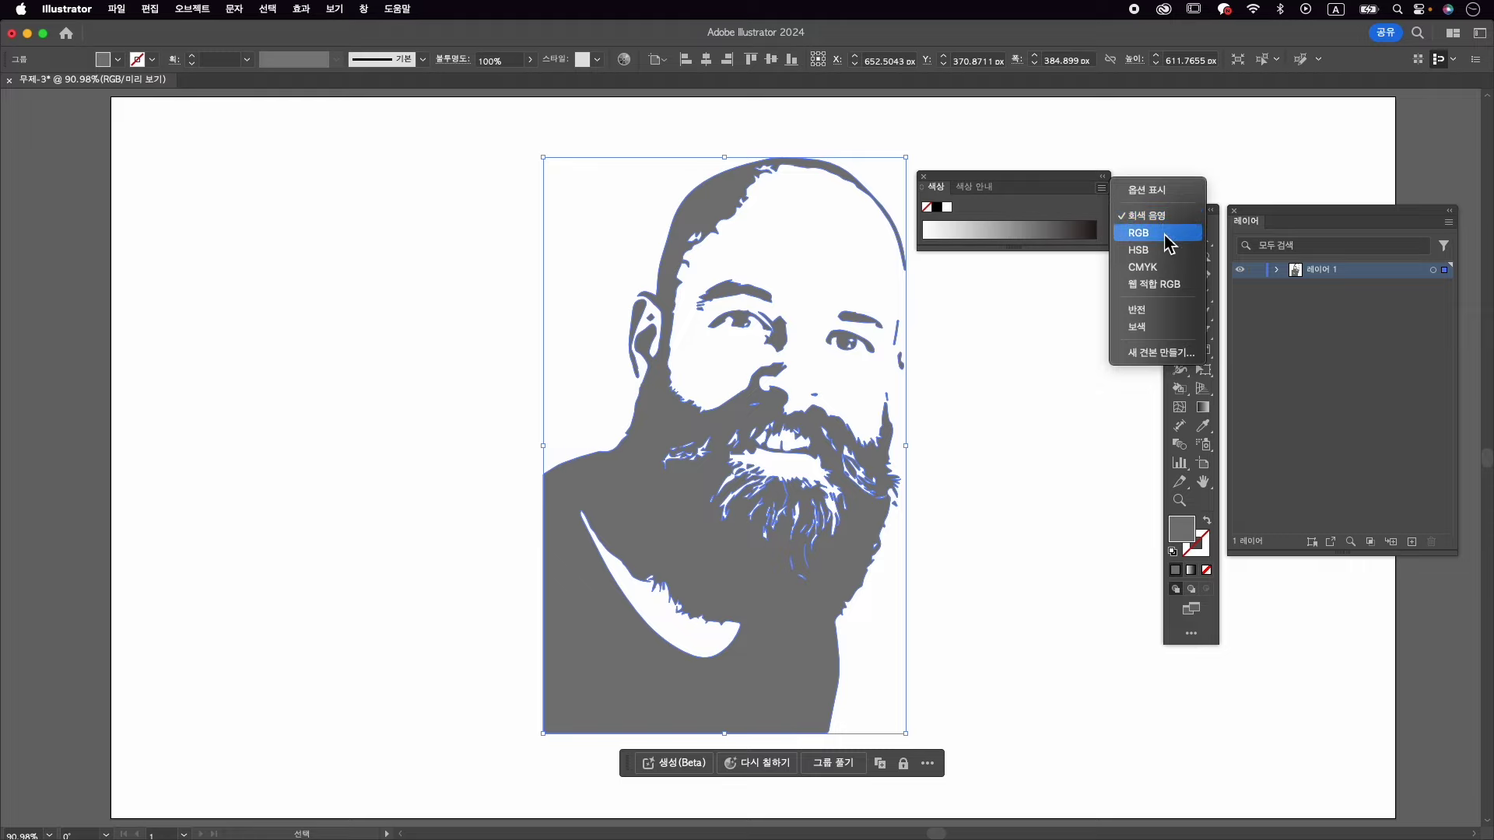
click(1167, 233)
click(1081, 234)
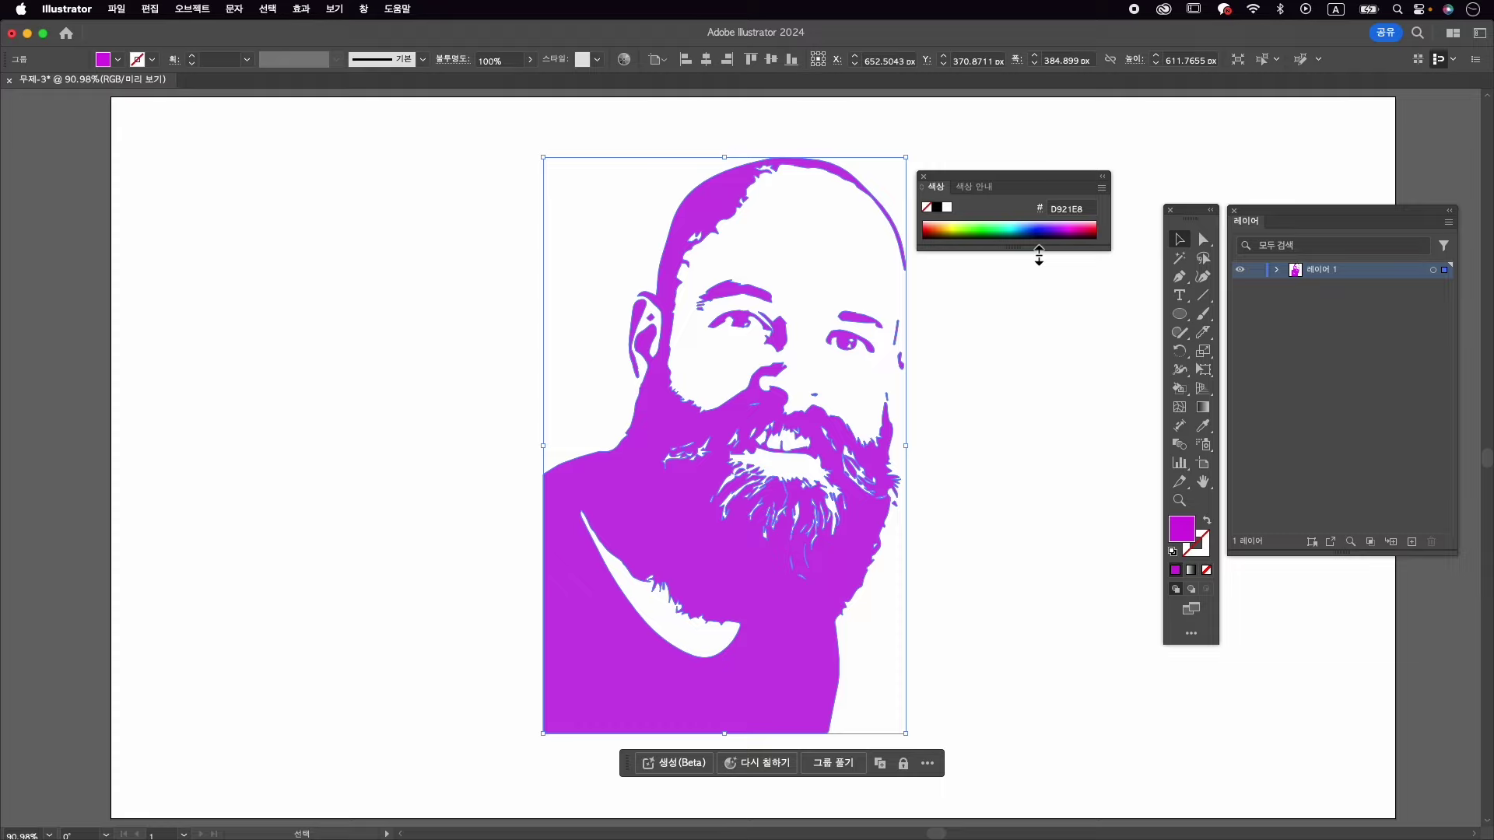
- Enlarge the Color panel's spectrum, pick light aqua #A9FFF4 as the portrait's fill and close the Color panel
drag(1039, 255, 1039, 386)
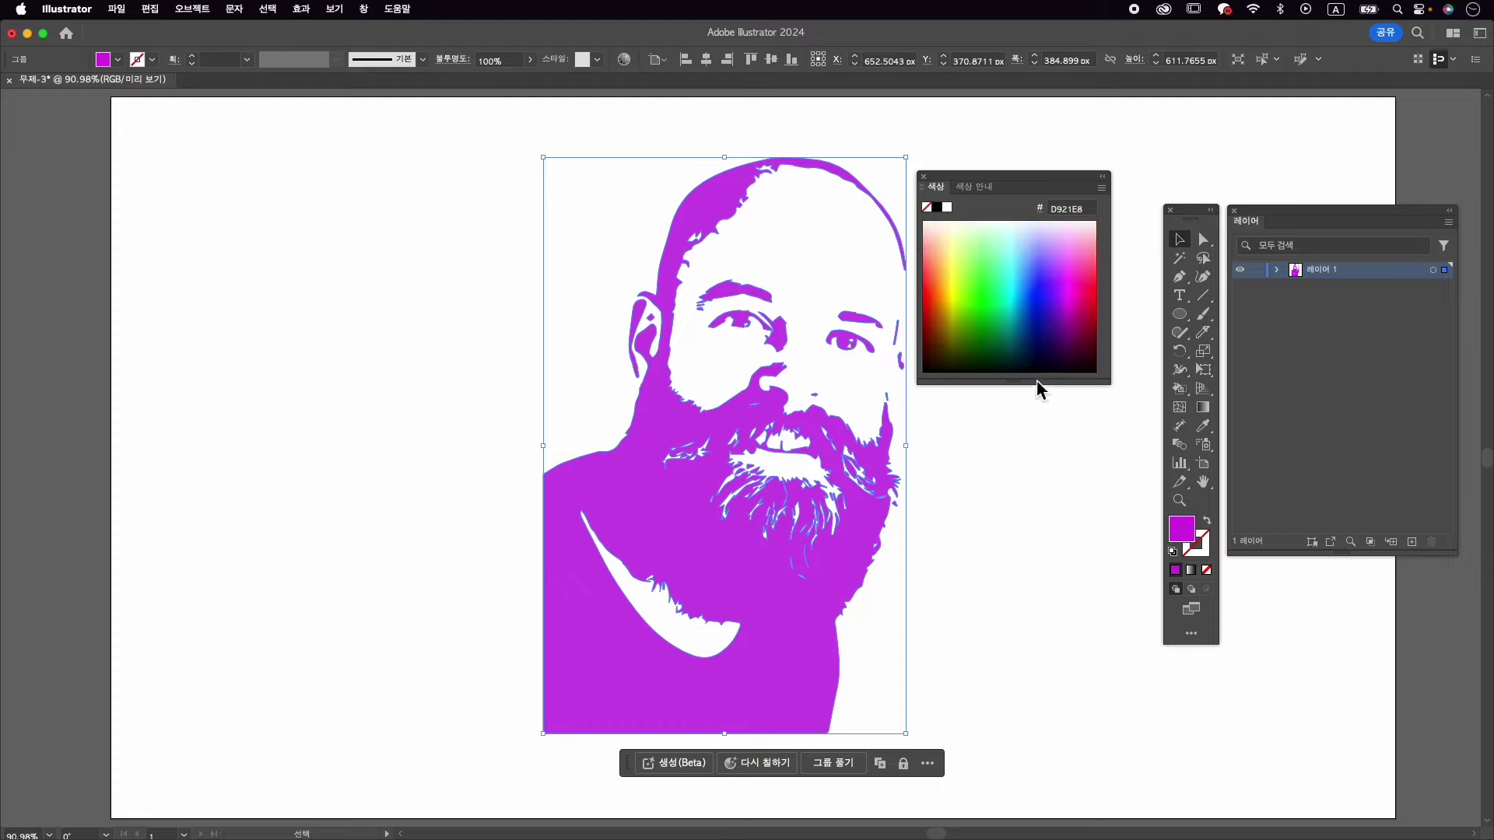
drag(1051, 280, 1052, 339)
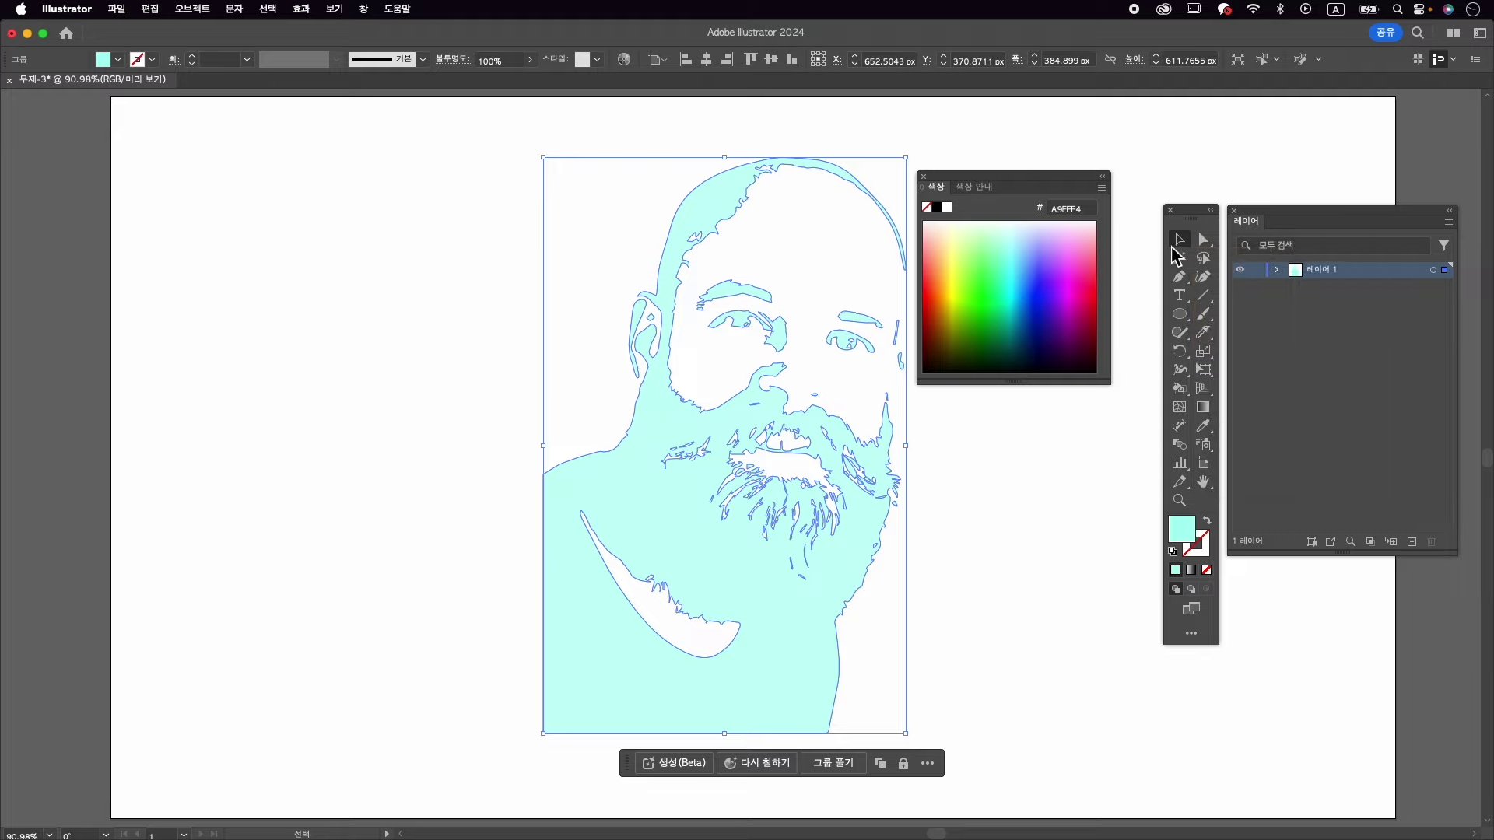
click(924, 177)
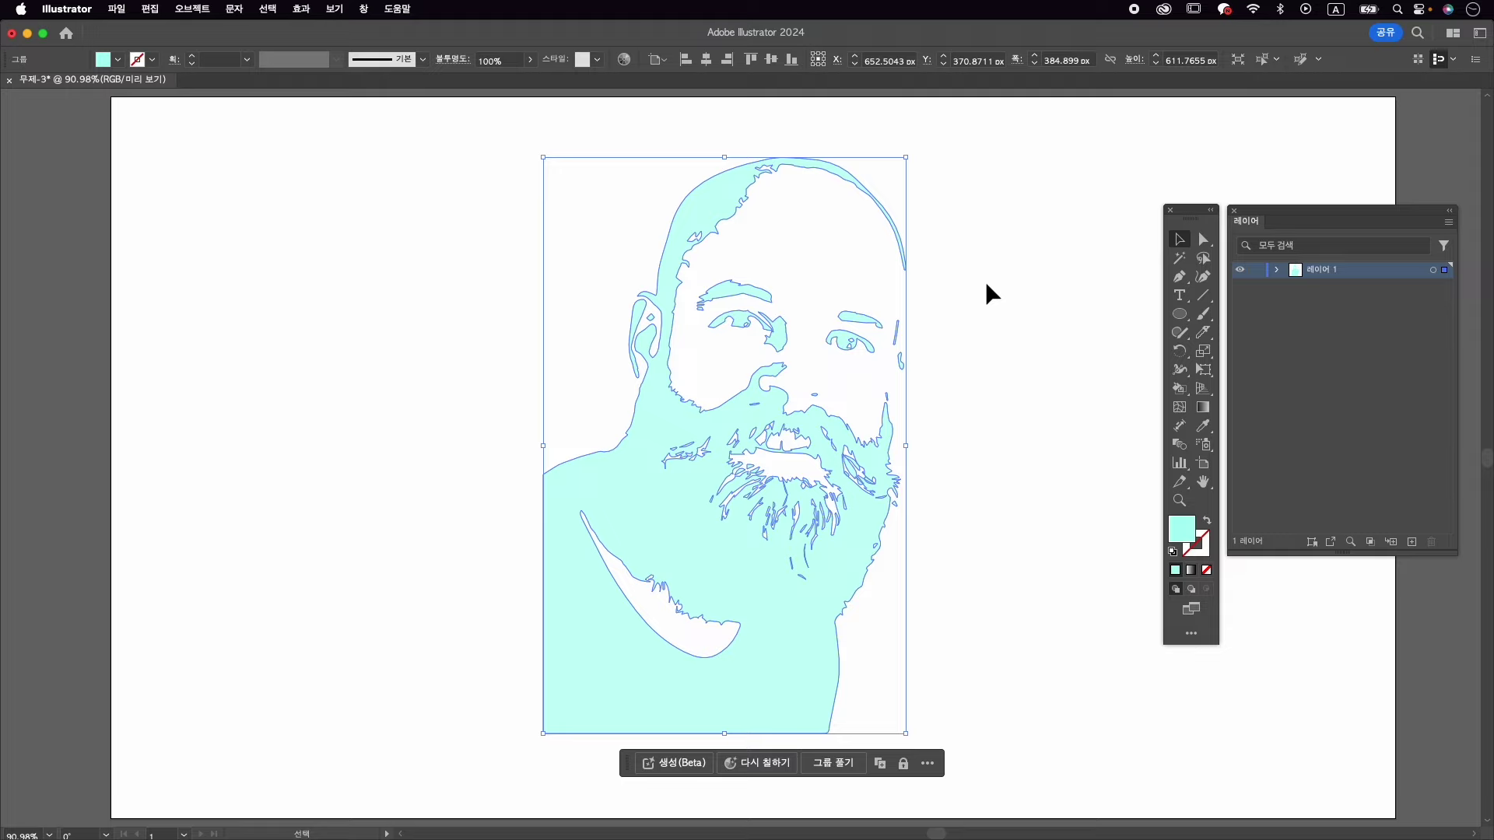
- Apply a white-to-black linear gradient to the portrait with the Gradient tool and place the Gradient panel beside the artwork
click(1201, 408)
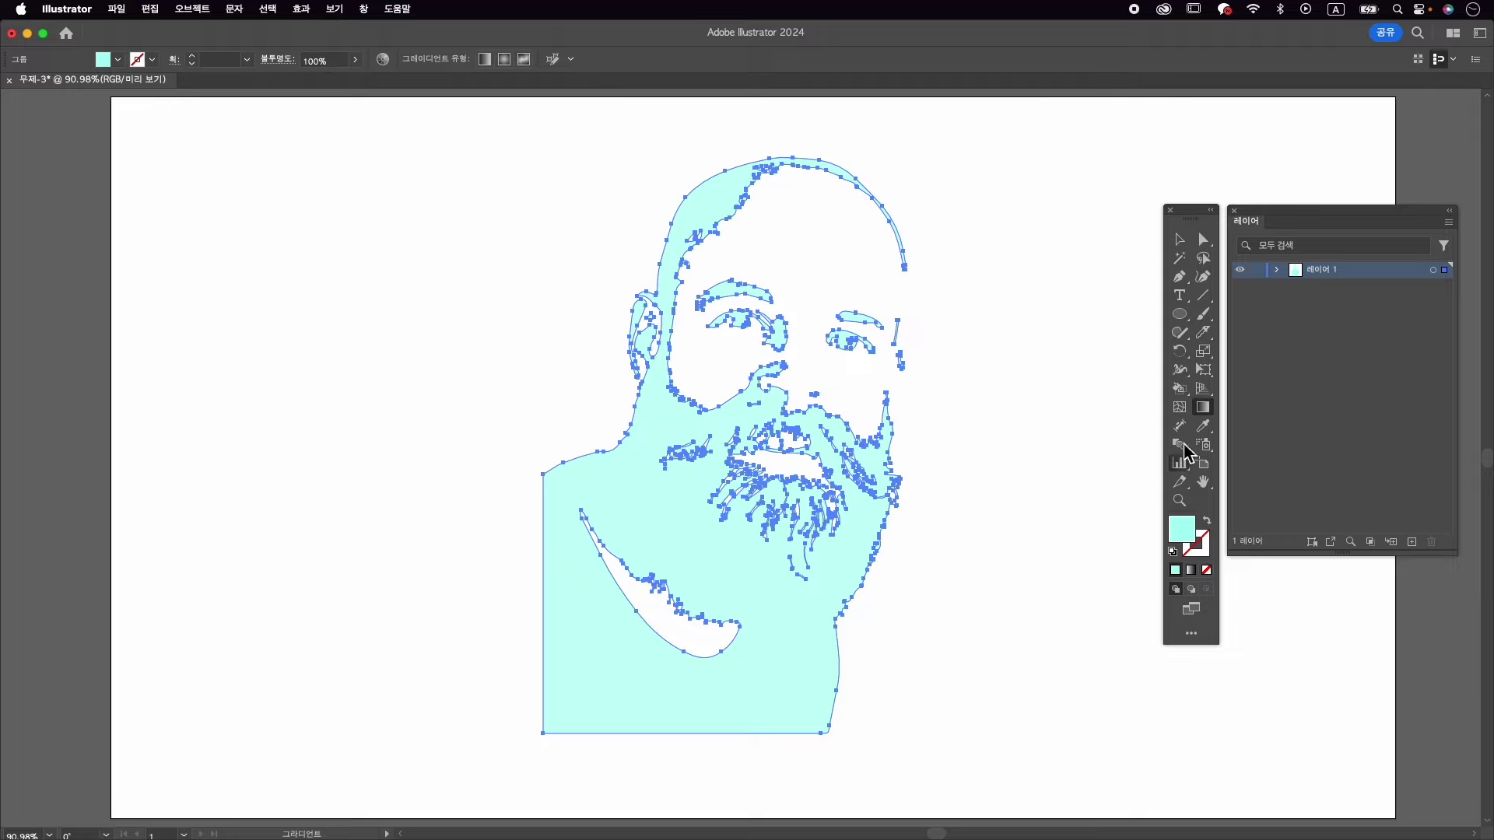
click(1191, 572)
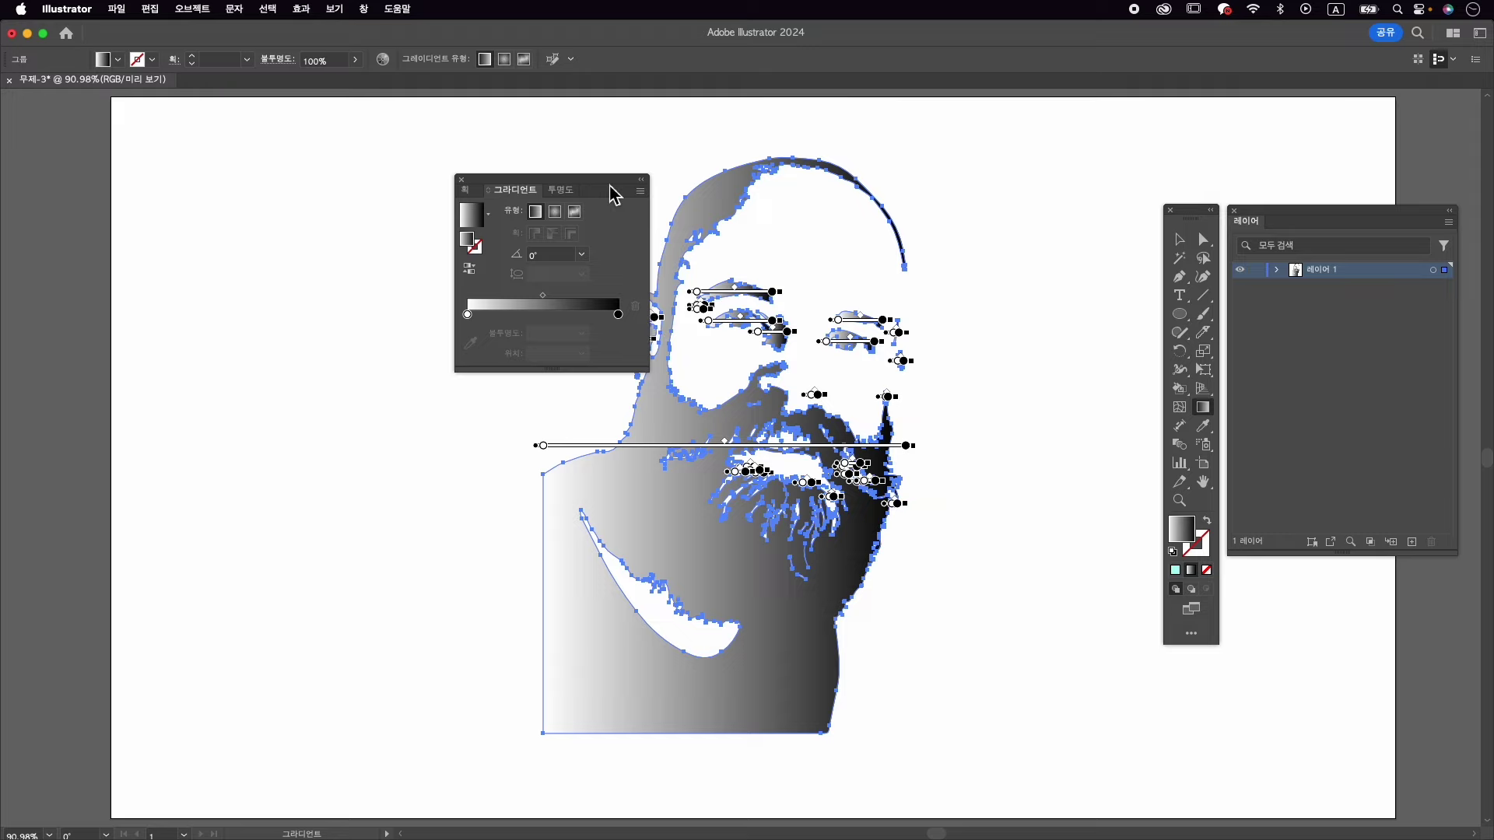
drag(614, 191, 1101, 227)
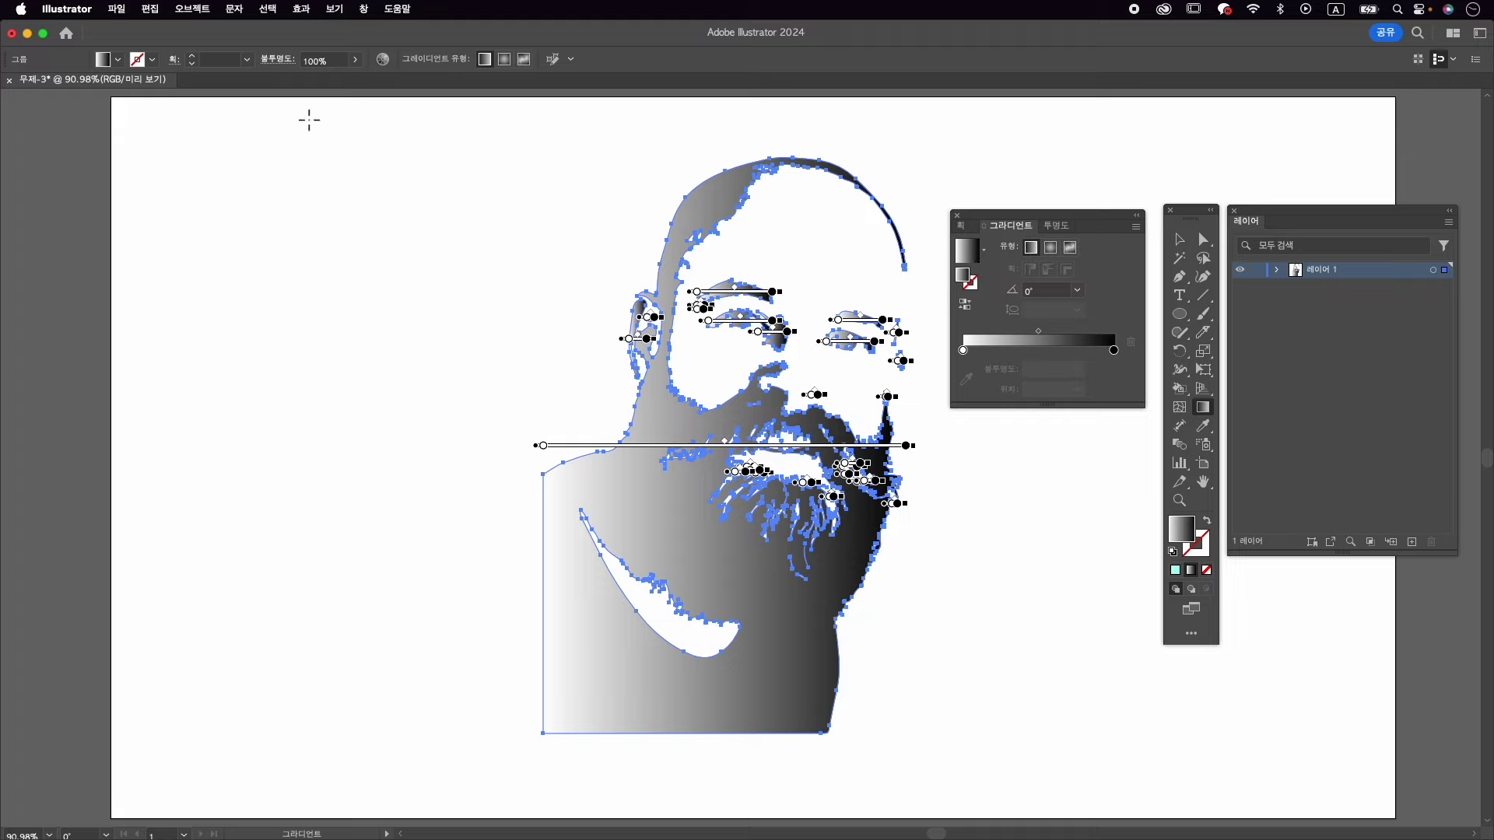
- Make the portrait shapes one compound path and draw the gradient diagonally from the lower-left shoulder to the upper-right head, at about 47°
click(196, 9)
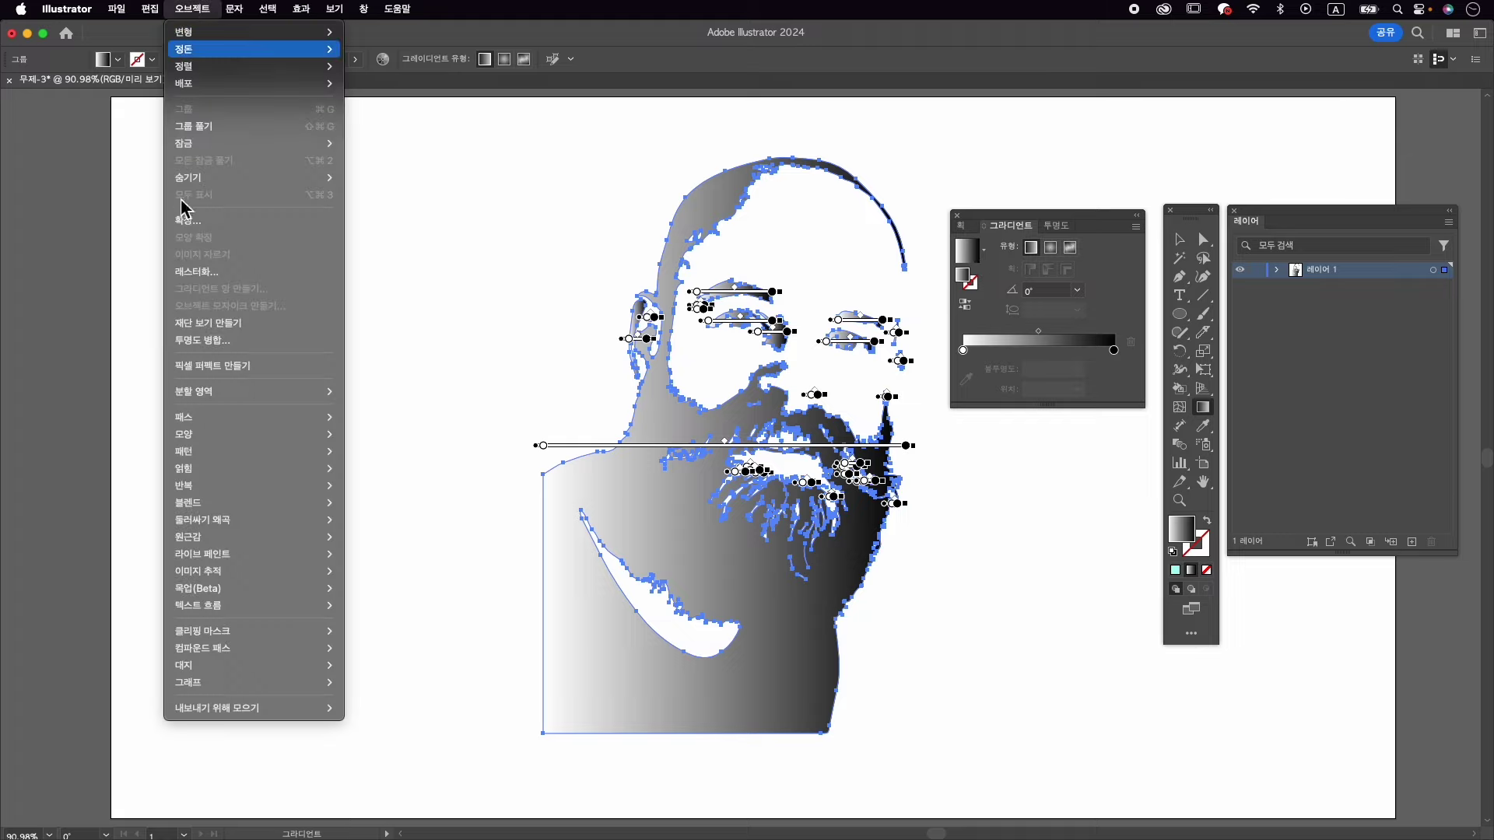
mouse_move(265, 650)
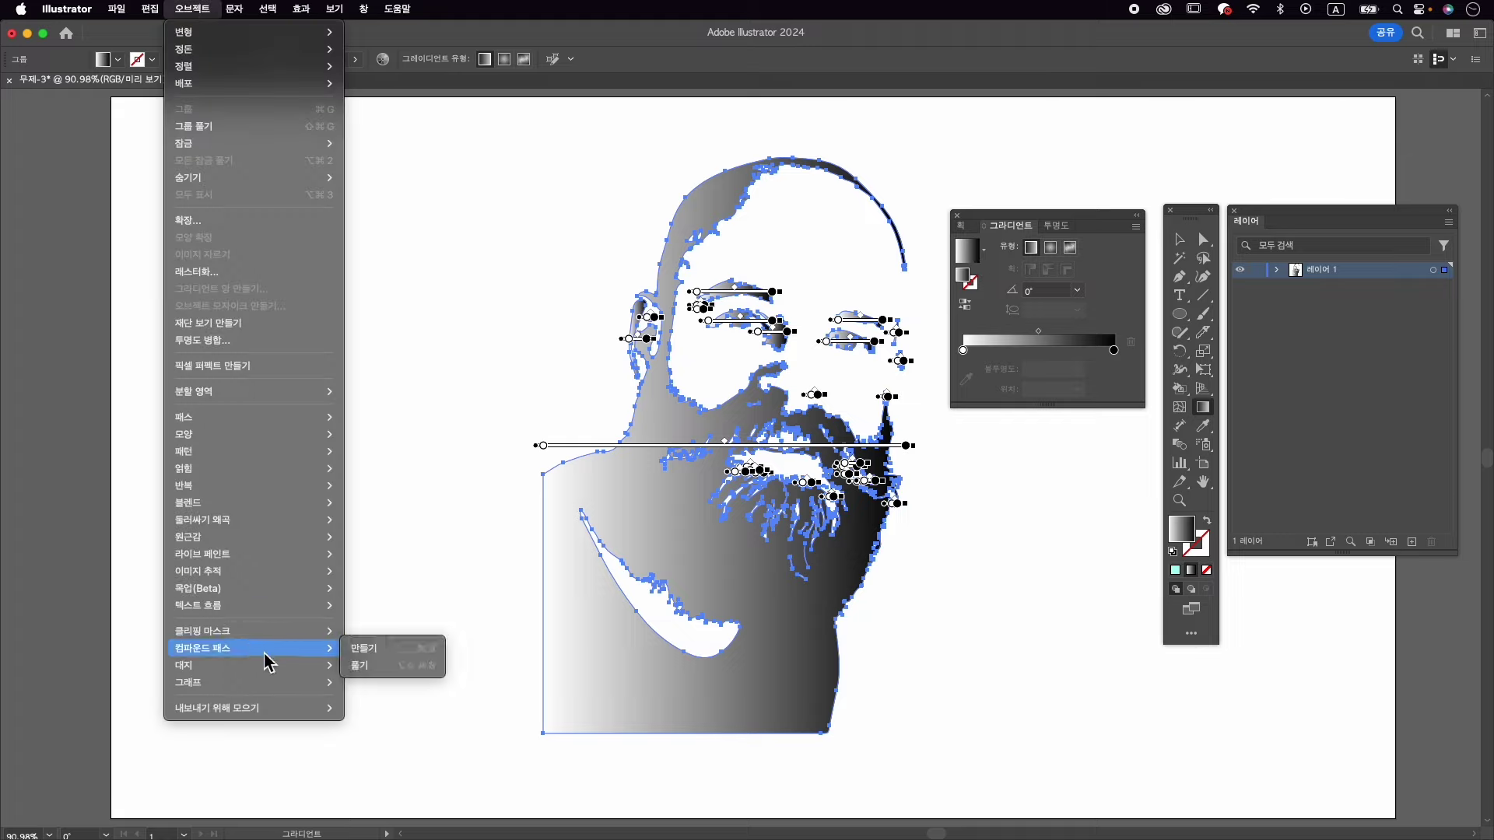
click(365, 649)
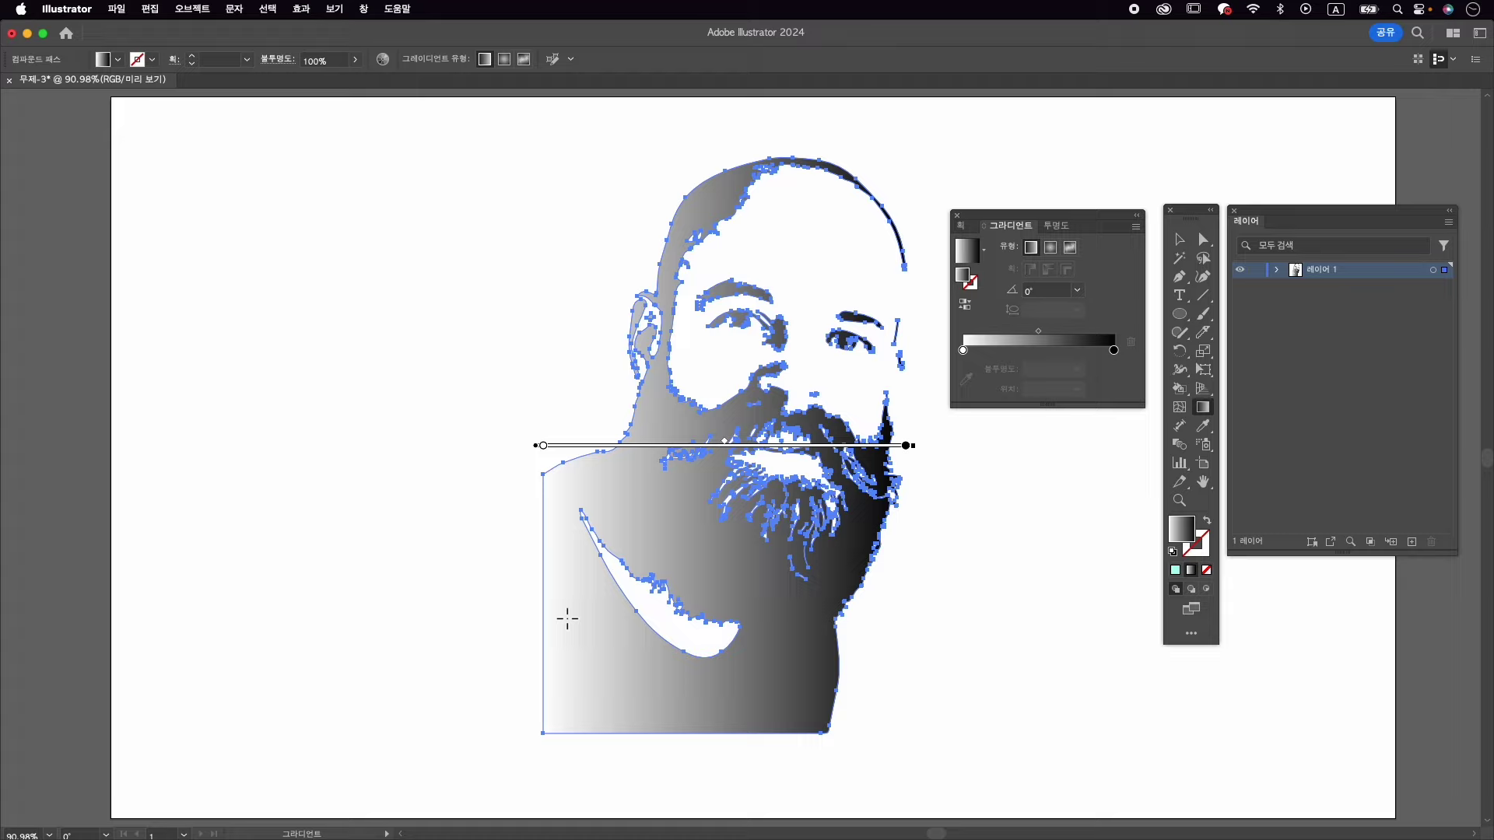
drag(556, 628, 894, 273)
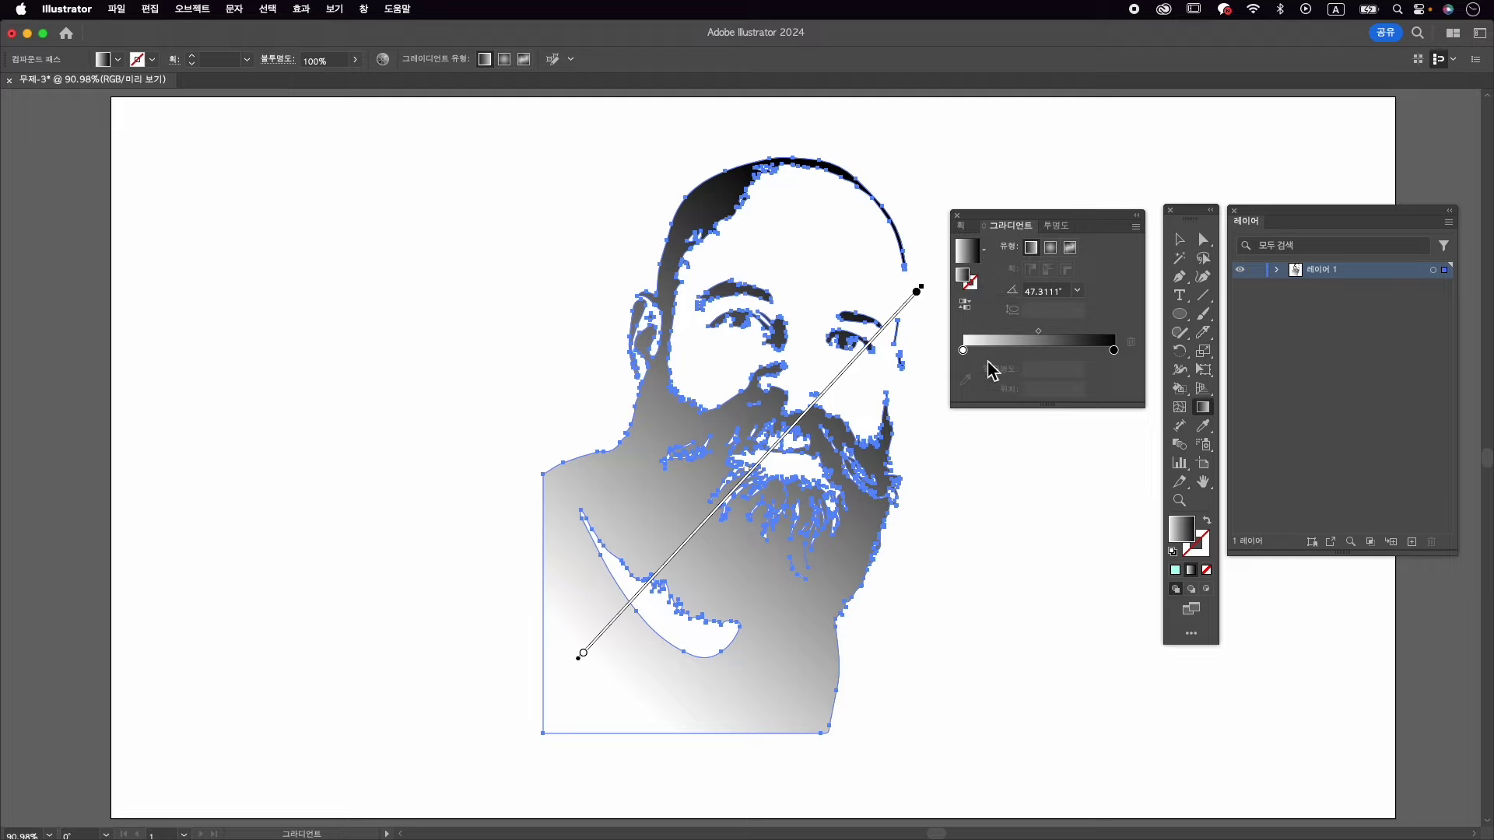
- Reopen the Color panel and set the gradient's white starting stop to purple #B587FF
click(964, 352)
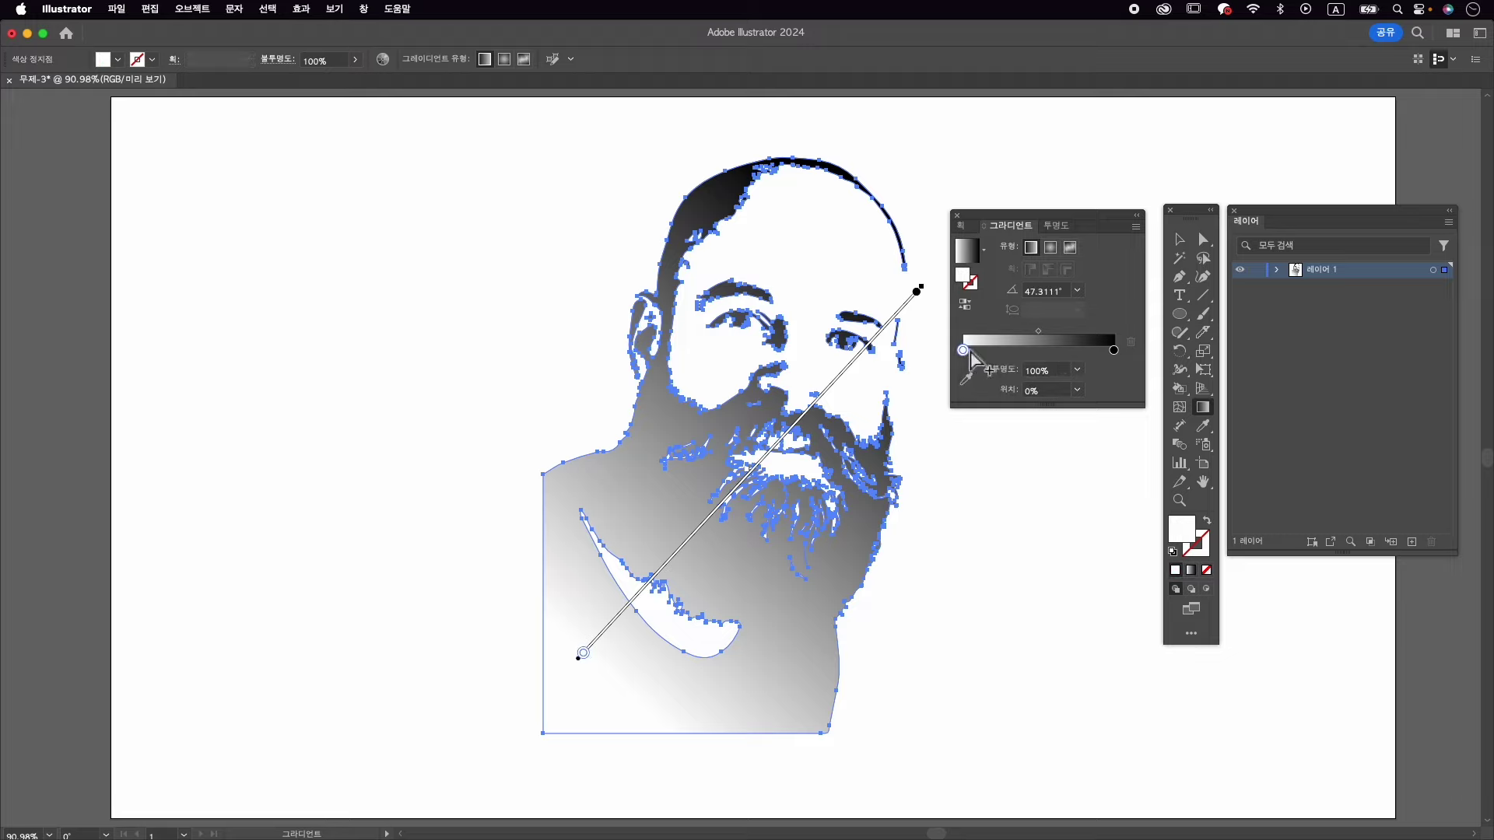
double_click(964, 351)
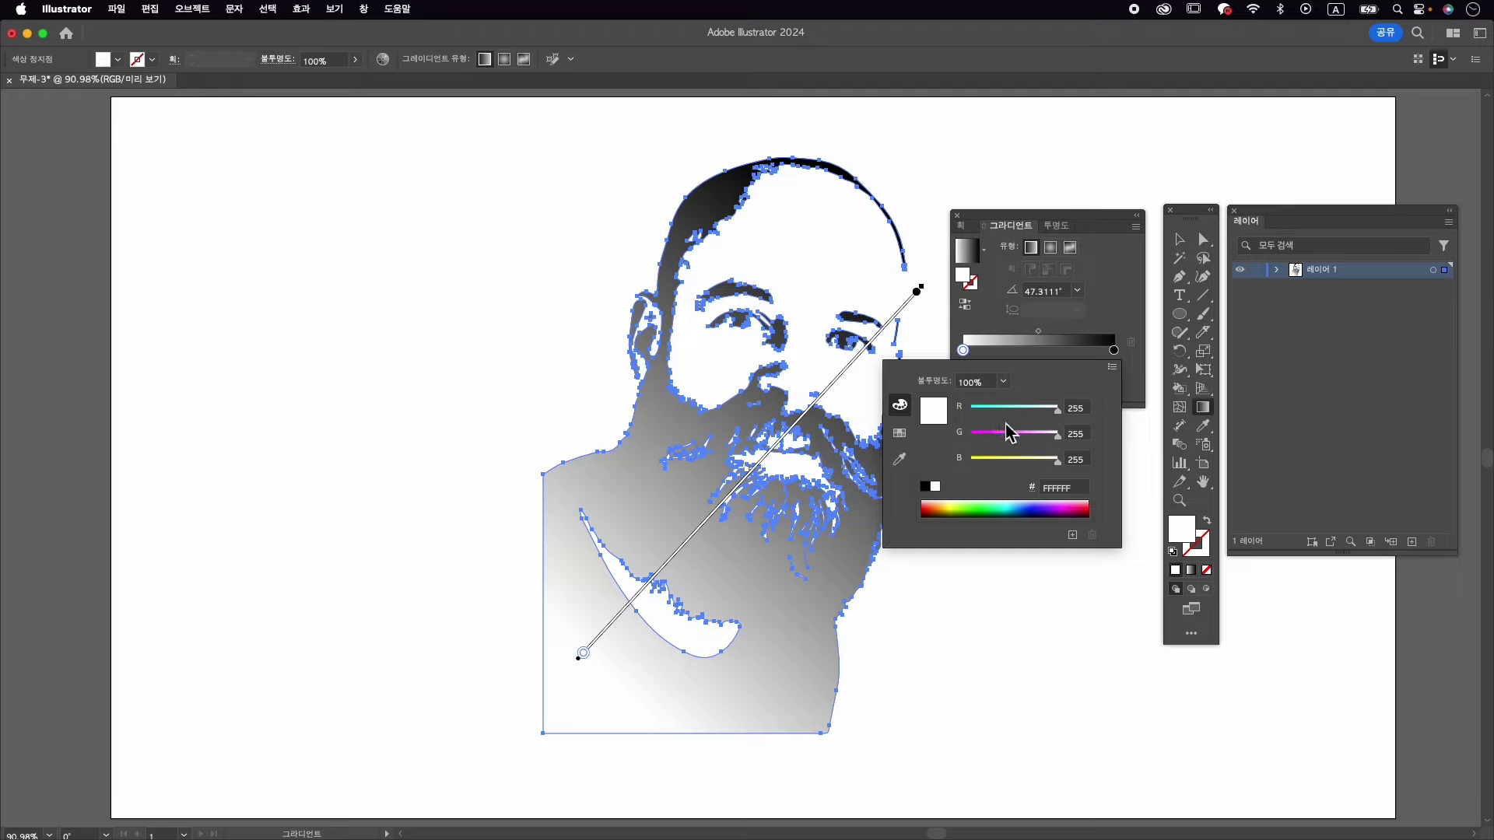
click(364, 9)
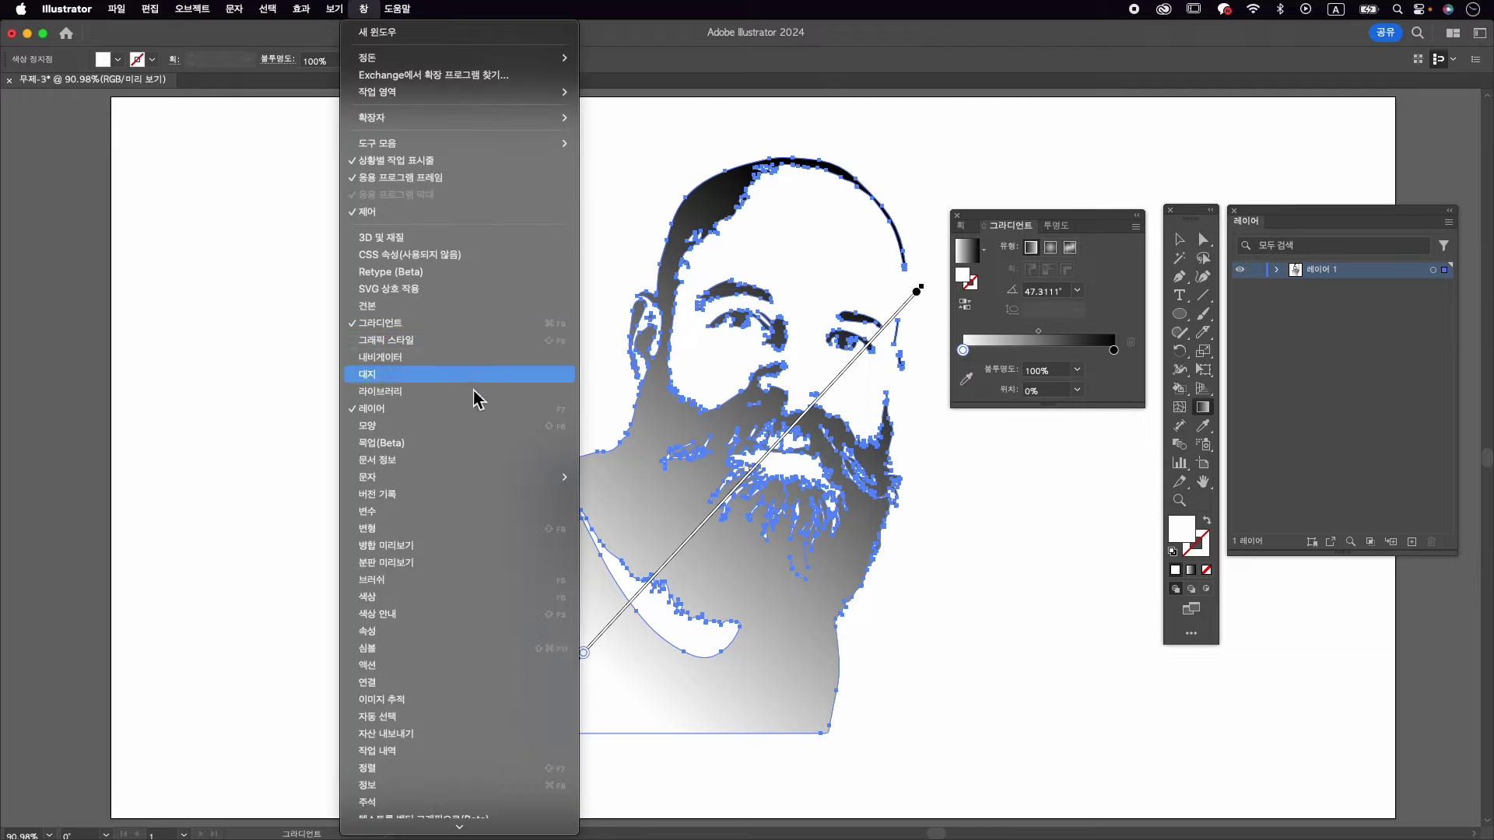
click(498, 608)
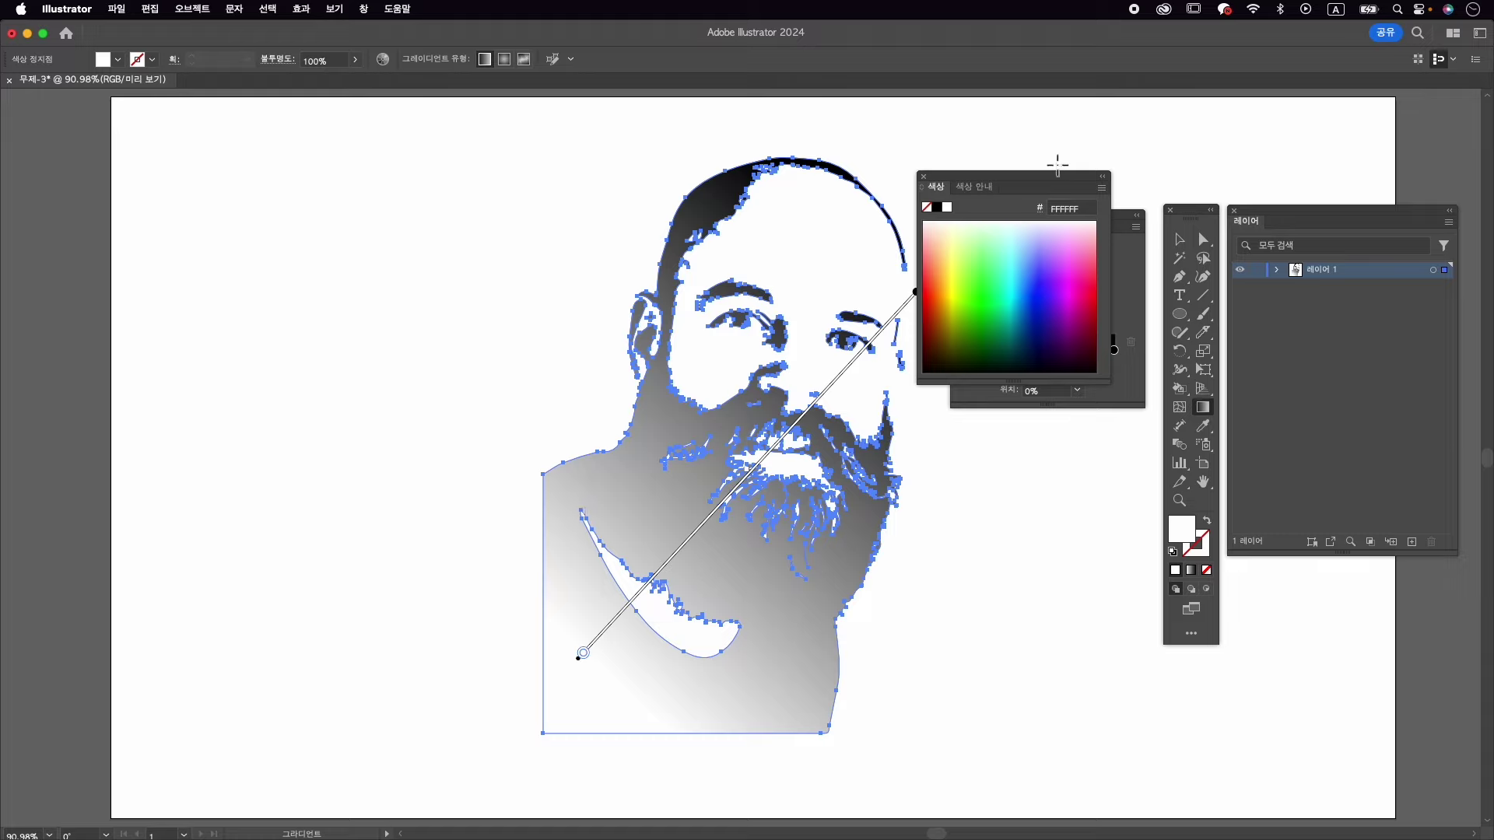
drag(1060, 185, 845, 230)
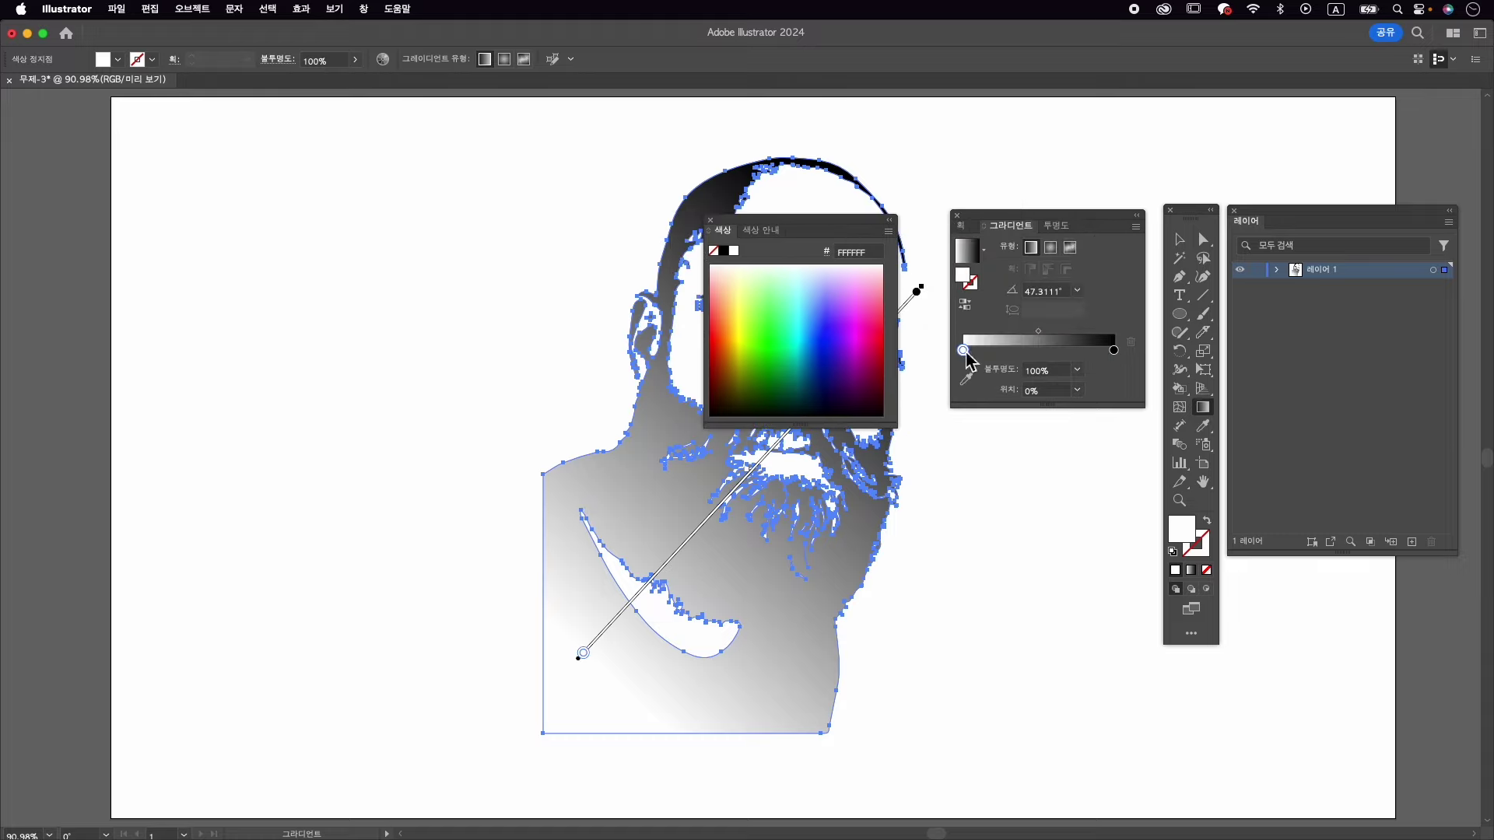
click(845, 323)
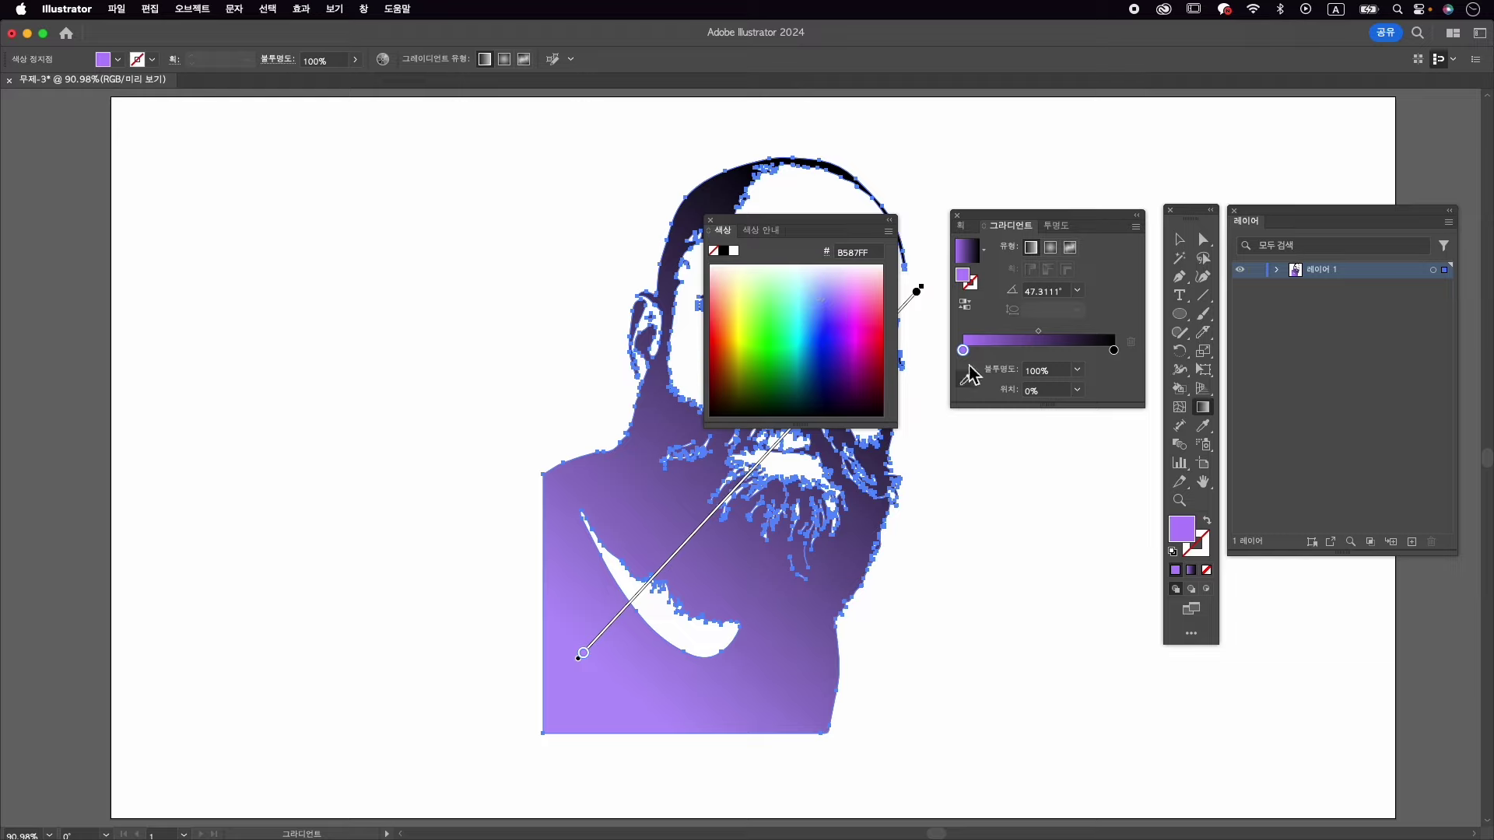
- Set the gradient's black end stop to pale yellow #FFF8B3 after trying mint #B6FFE2, and place the Color panel below the Gradient panel
click(1116, 351)
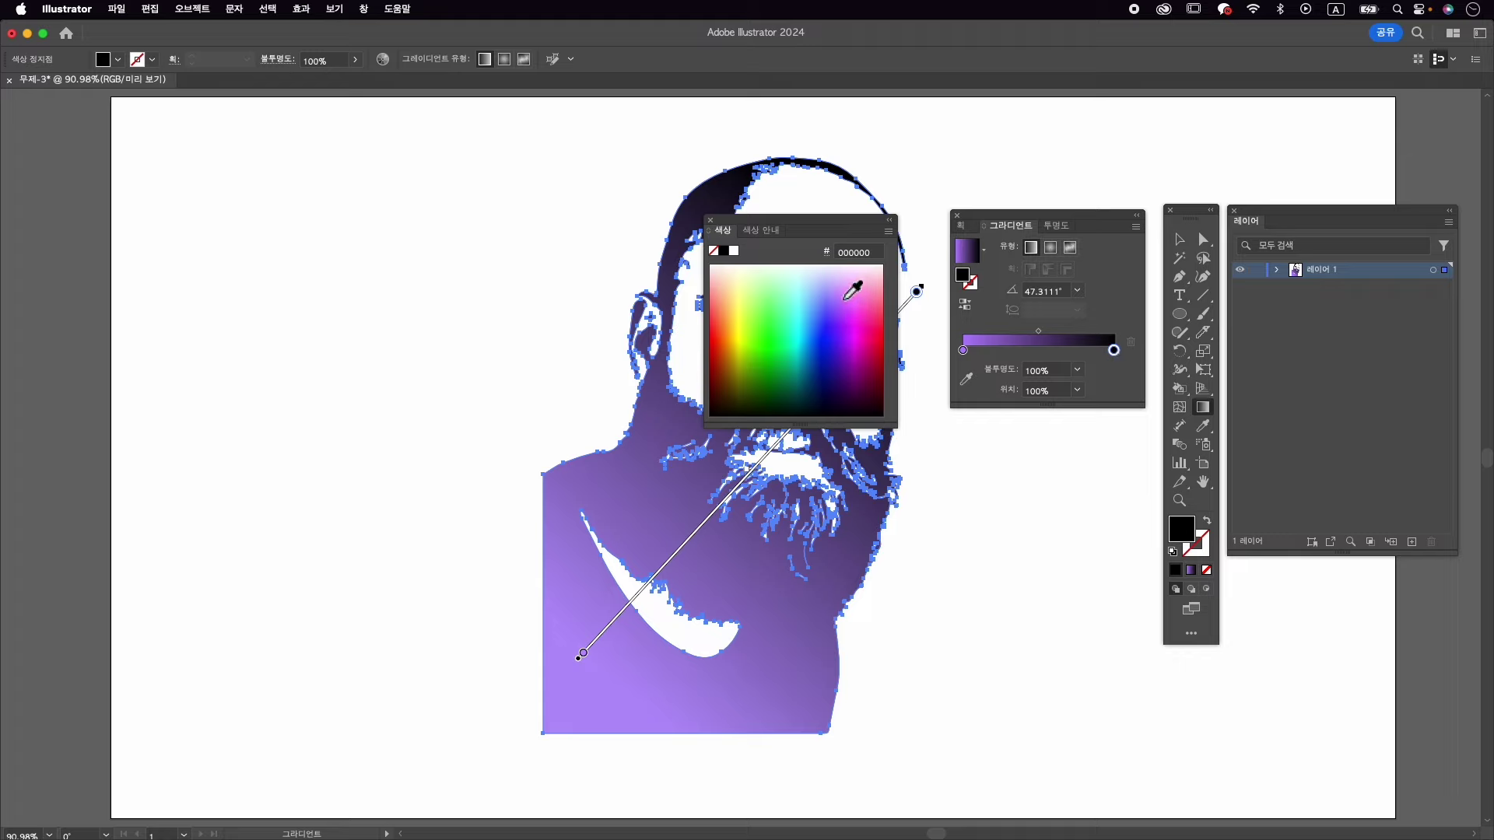
click(862, 304)
click(763, 277)
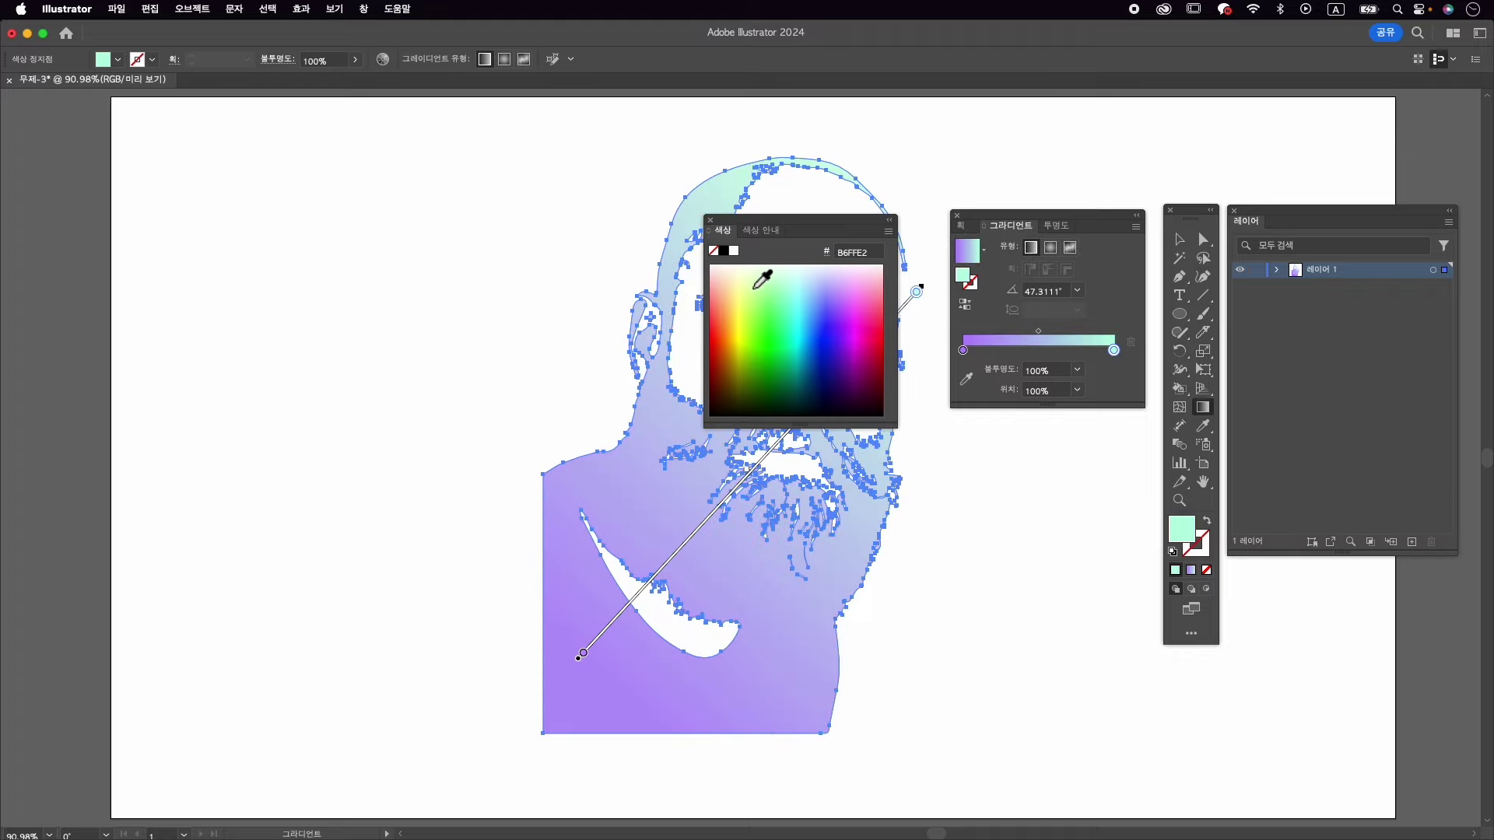
click(771, 274)
drag(807, 231, 1051, 449)
click(987, 513)
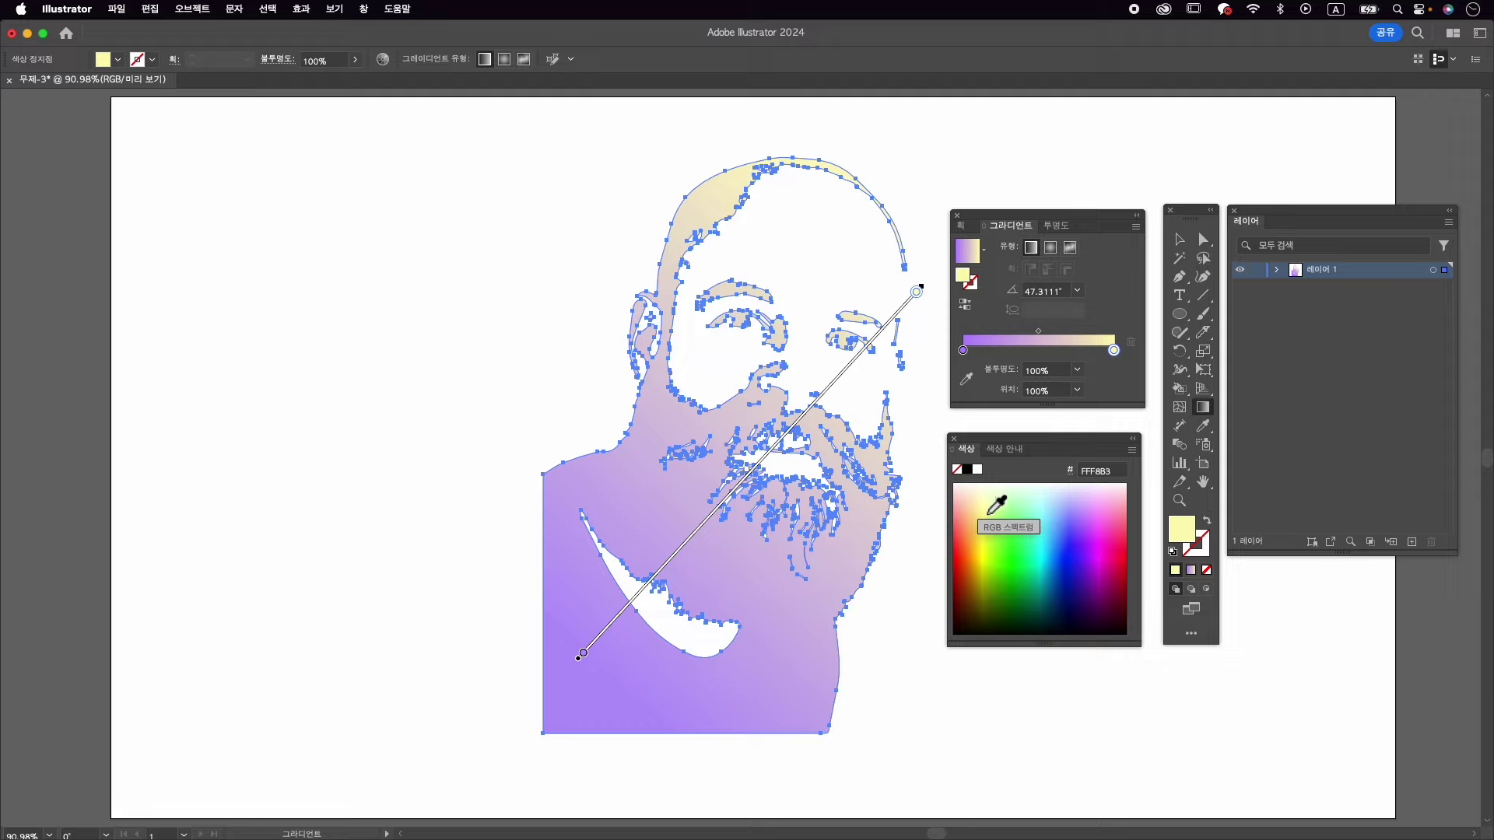
- Add a middle gradient stop in pink #FF0772, shift it to about 52.65%, and remove it from the gradient
click(1042, 355)
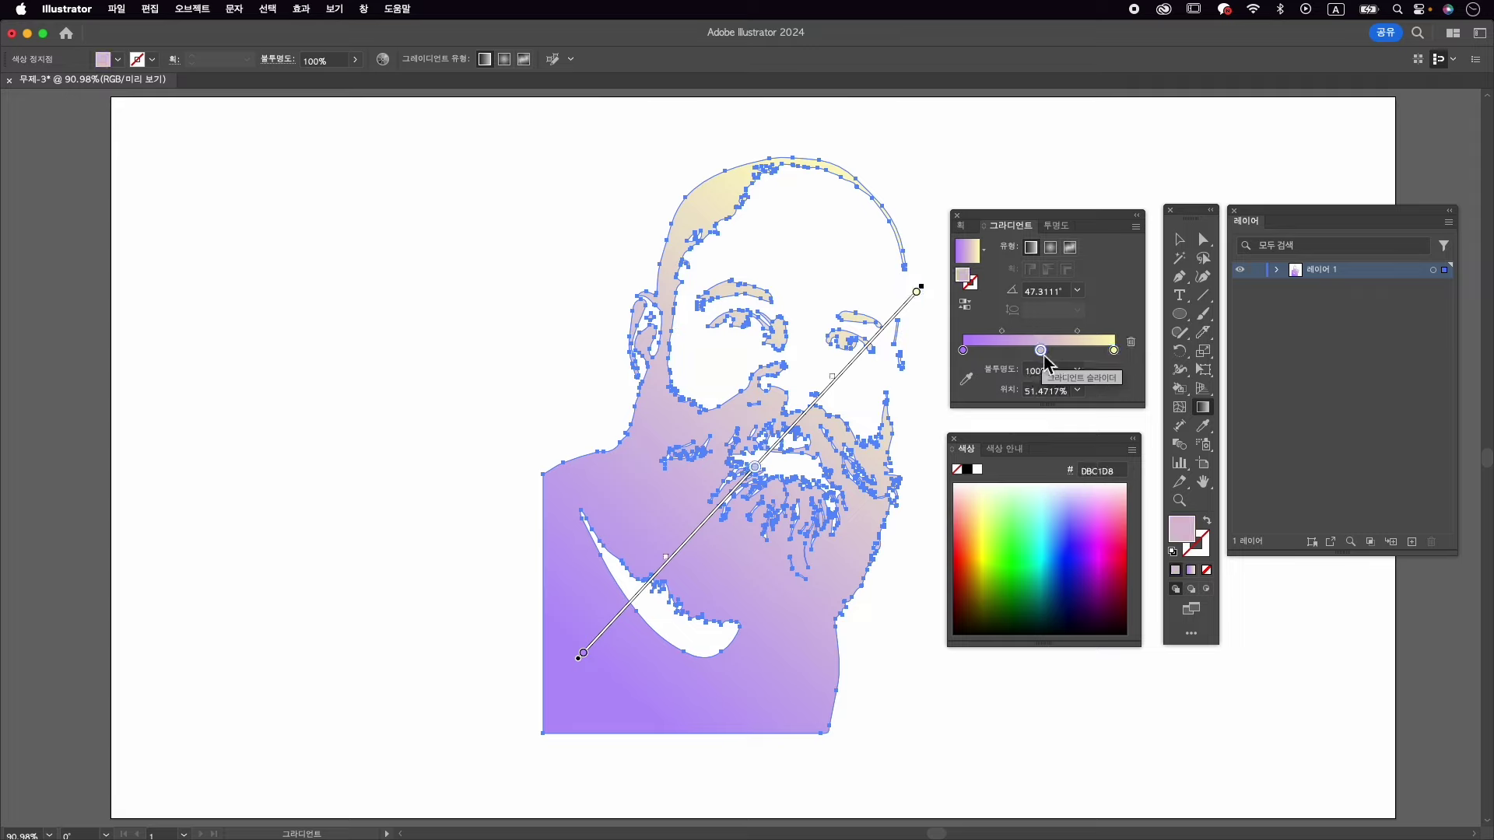
click(1115, 562)
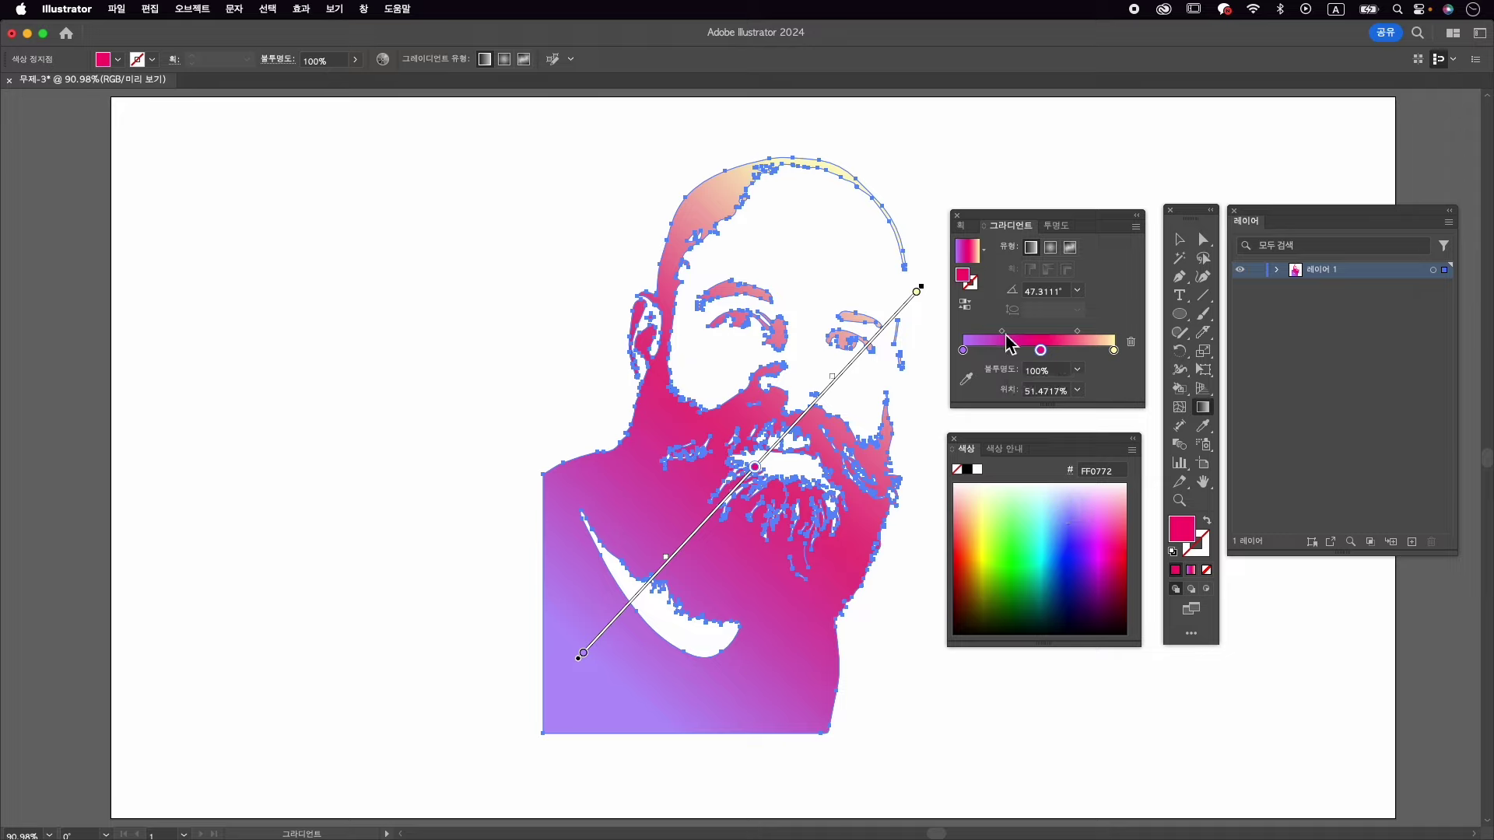
mouse_move(1041, 350)
mouse_down()
mouse_move(996, 343)
mouse_move(1093, 339)
mouse_move(1043, 350)
mouse_up()
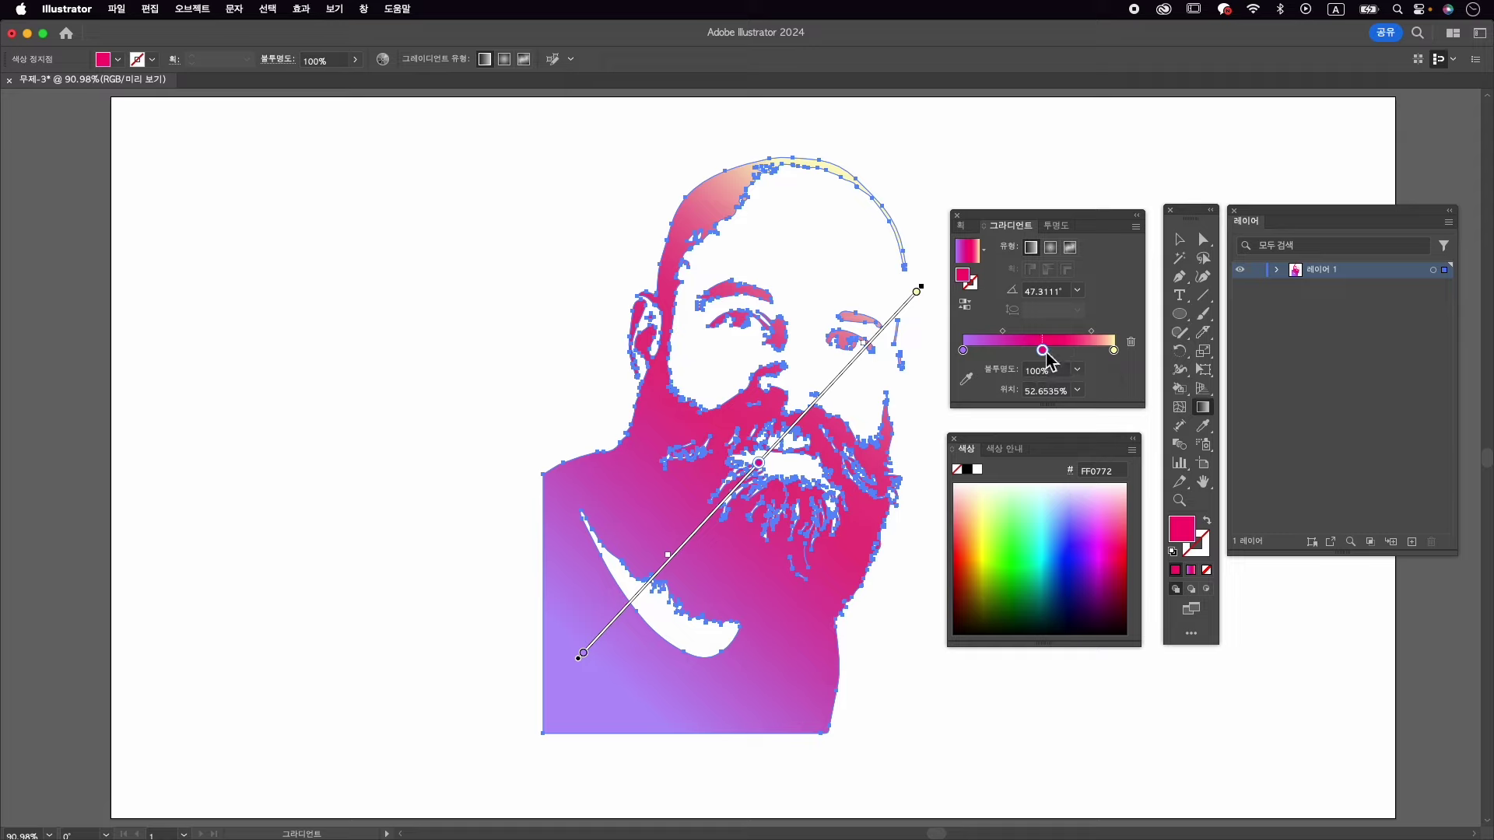
drag(1043, 351, 1062, 420)
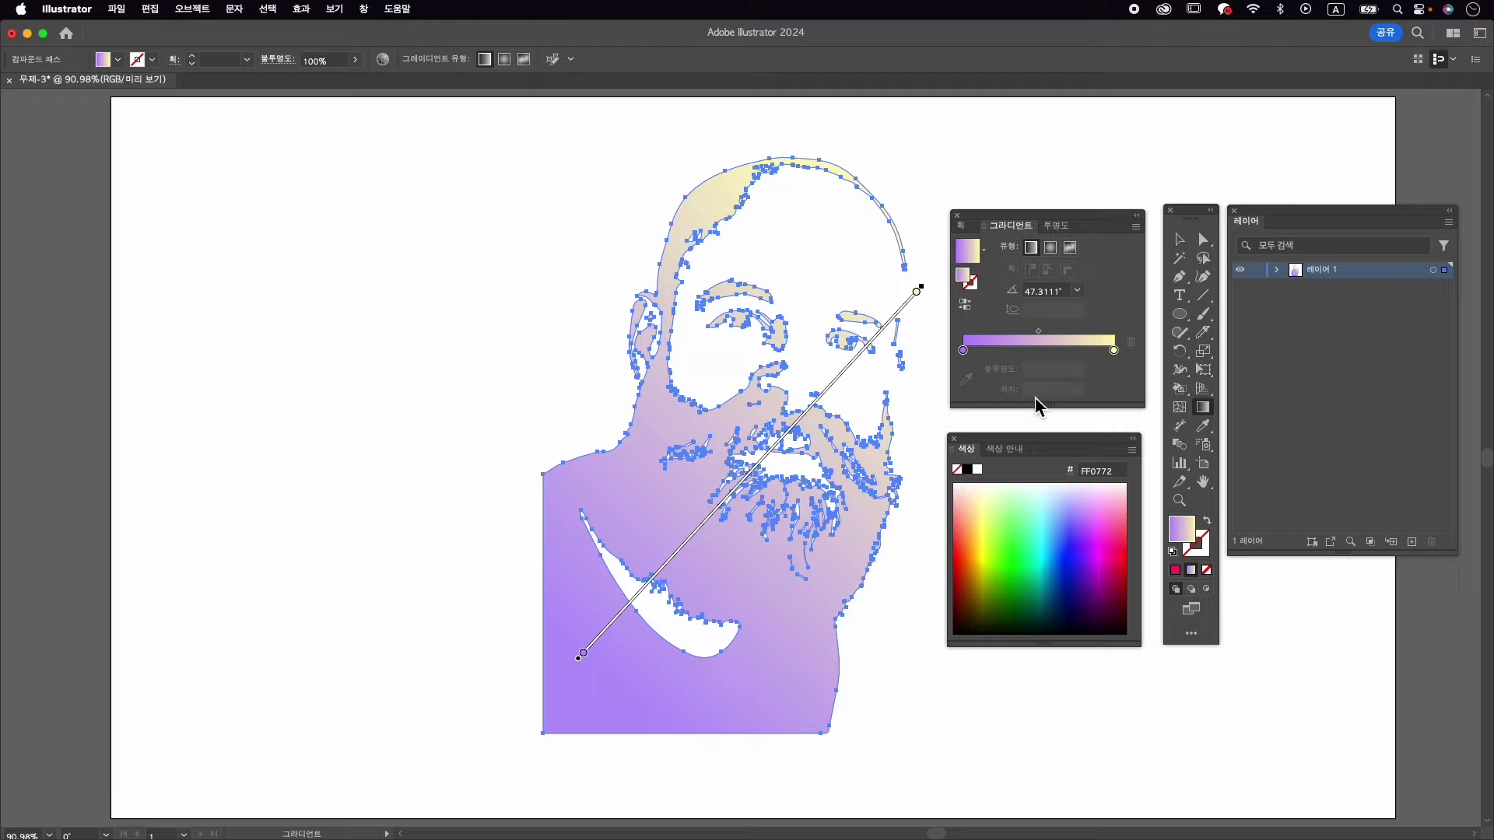
- Switch to the Selection tool, deselect the portrait to view the gradient result and select it again
click(1180, 243)
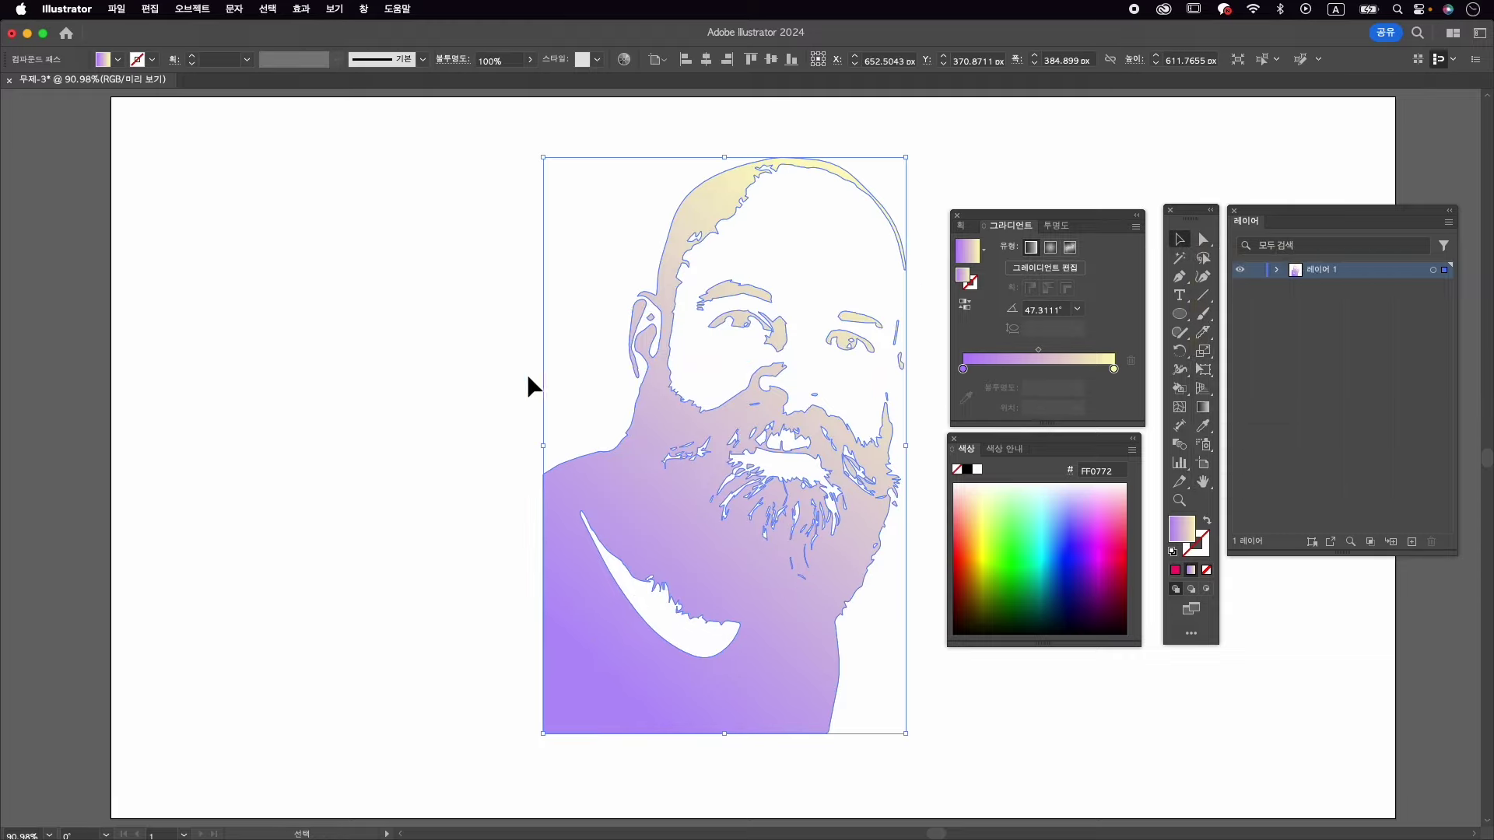
click(475, 376)
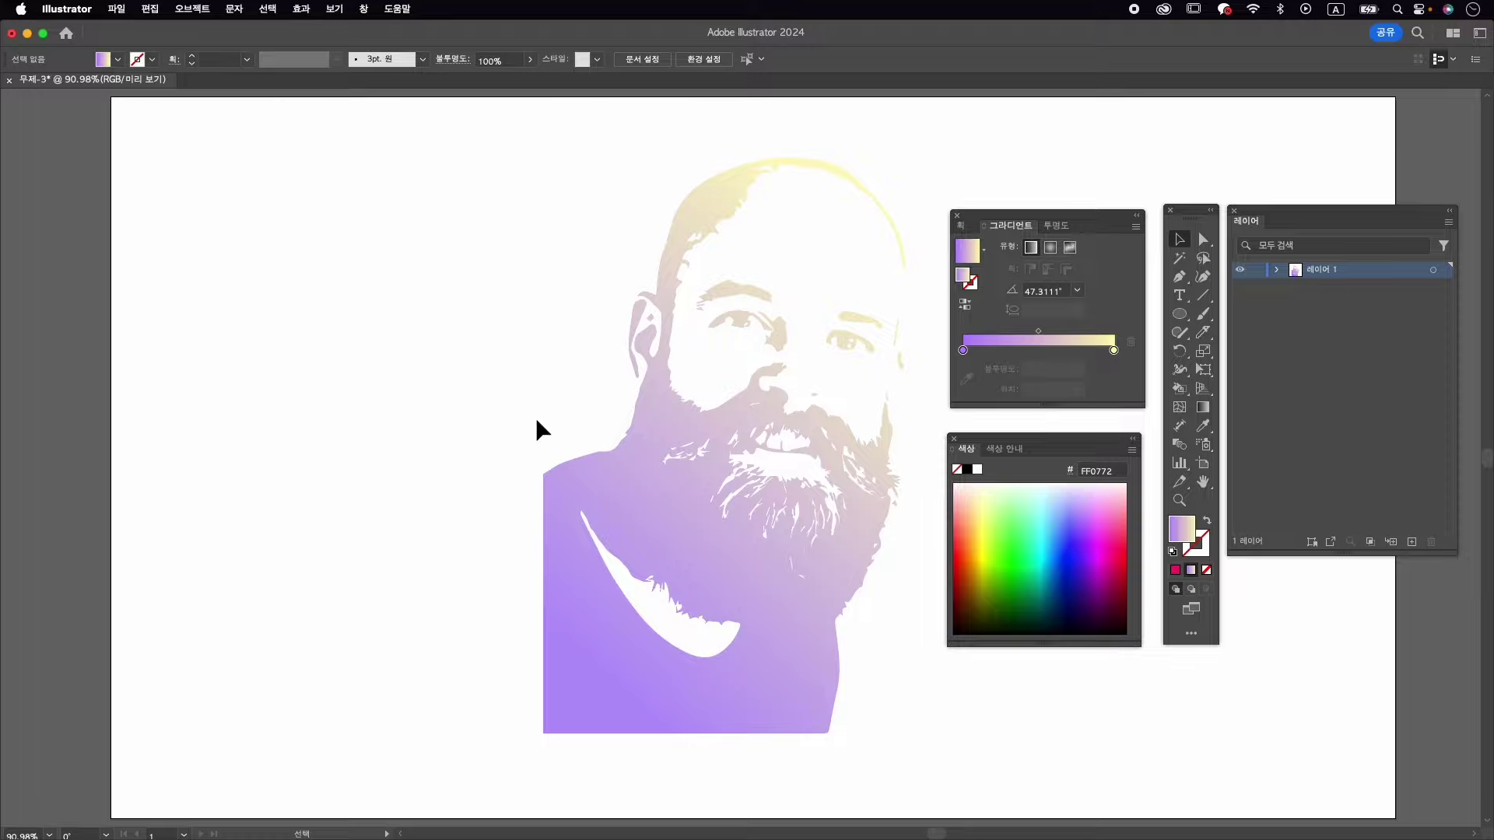
click(764, 515)
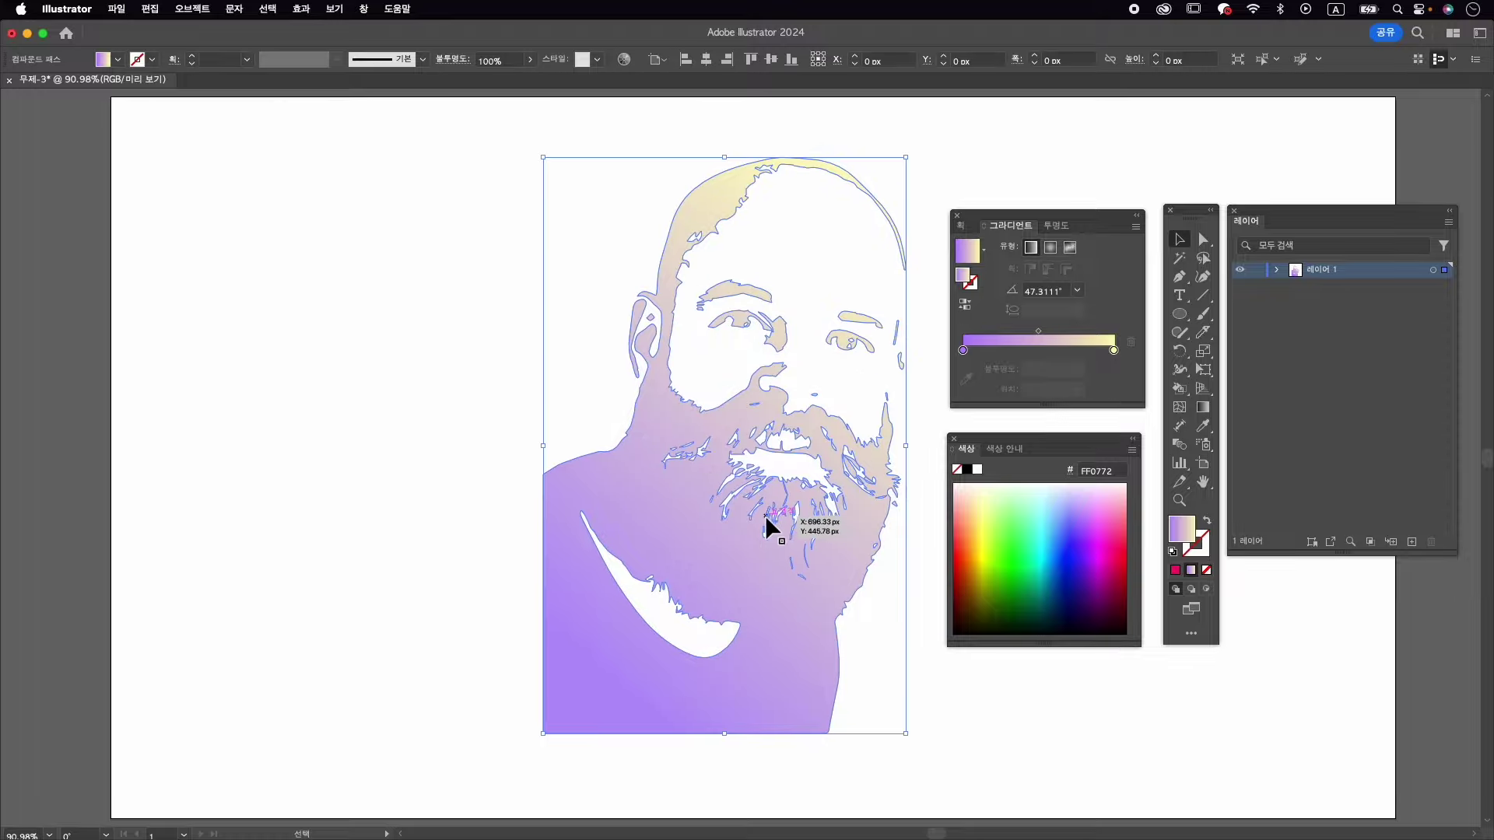
- Delete the gradient-filled portrait and close the Color and Gradient panels
key(Delete)
click(954, 439)
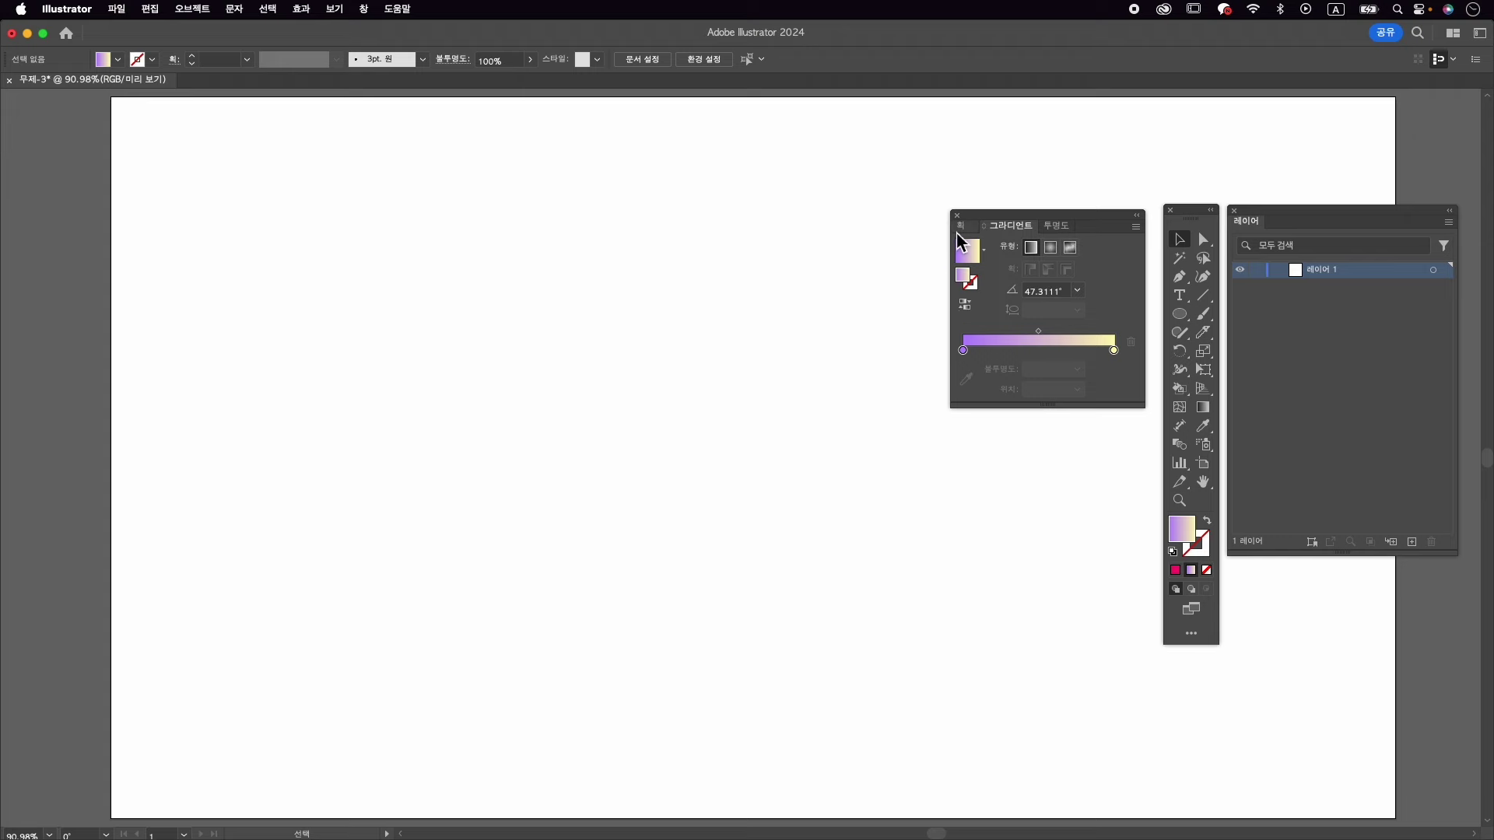
click(958, 215)
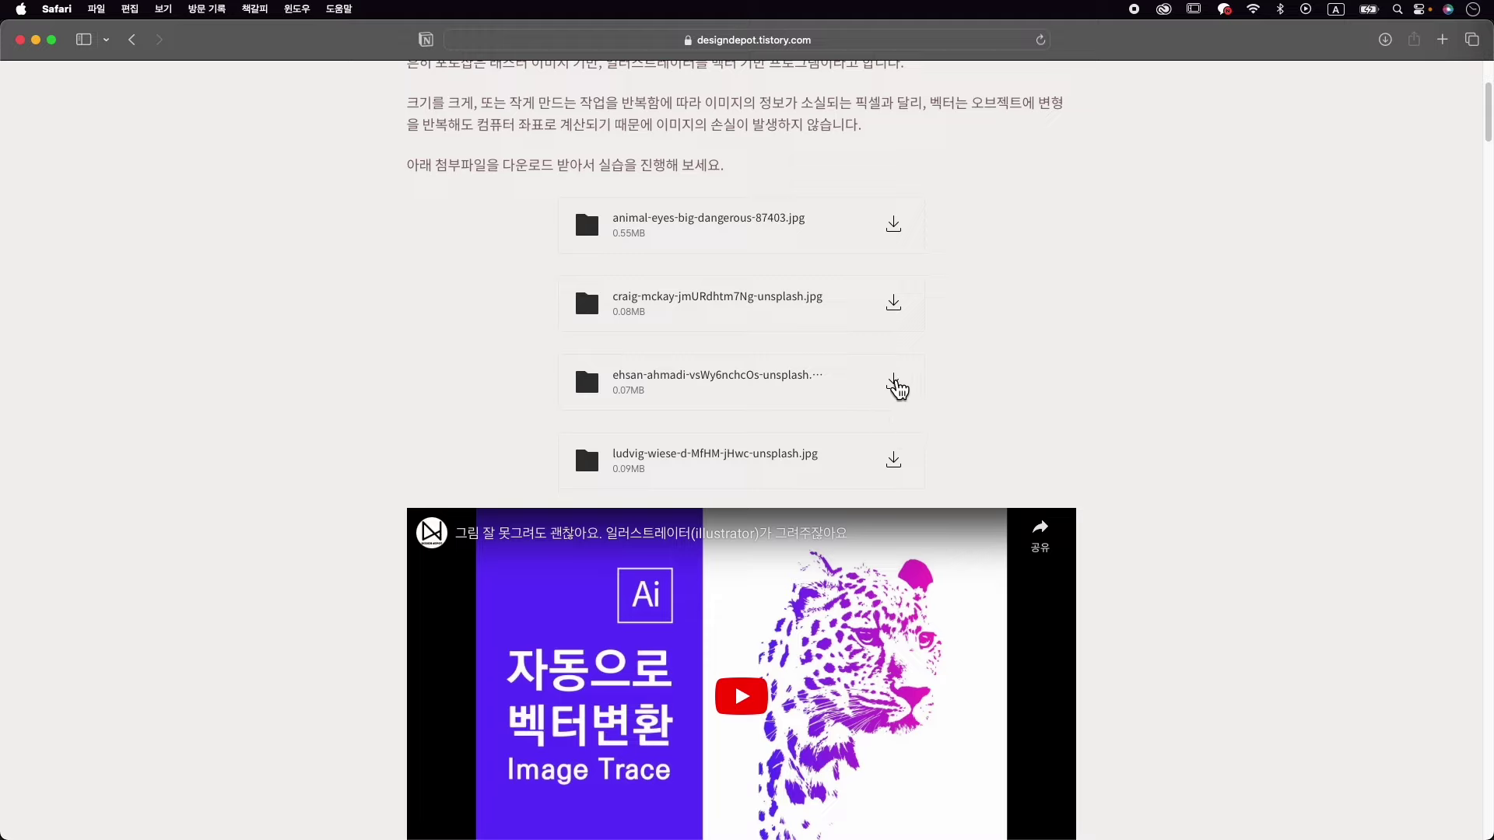
- Download the third listed portrait JPG (vsWy6nchcOs-unsplash) in Safari and place it from the Downloads folder onto the empty Illustrator artboard
click(895, 383)
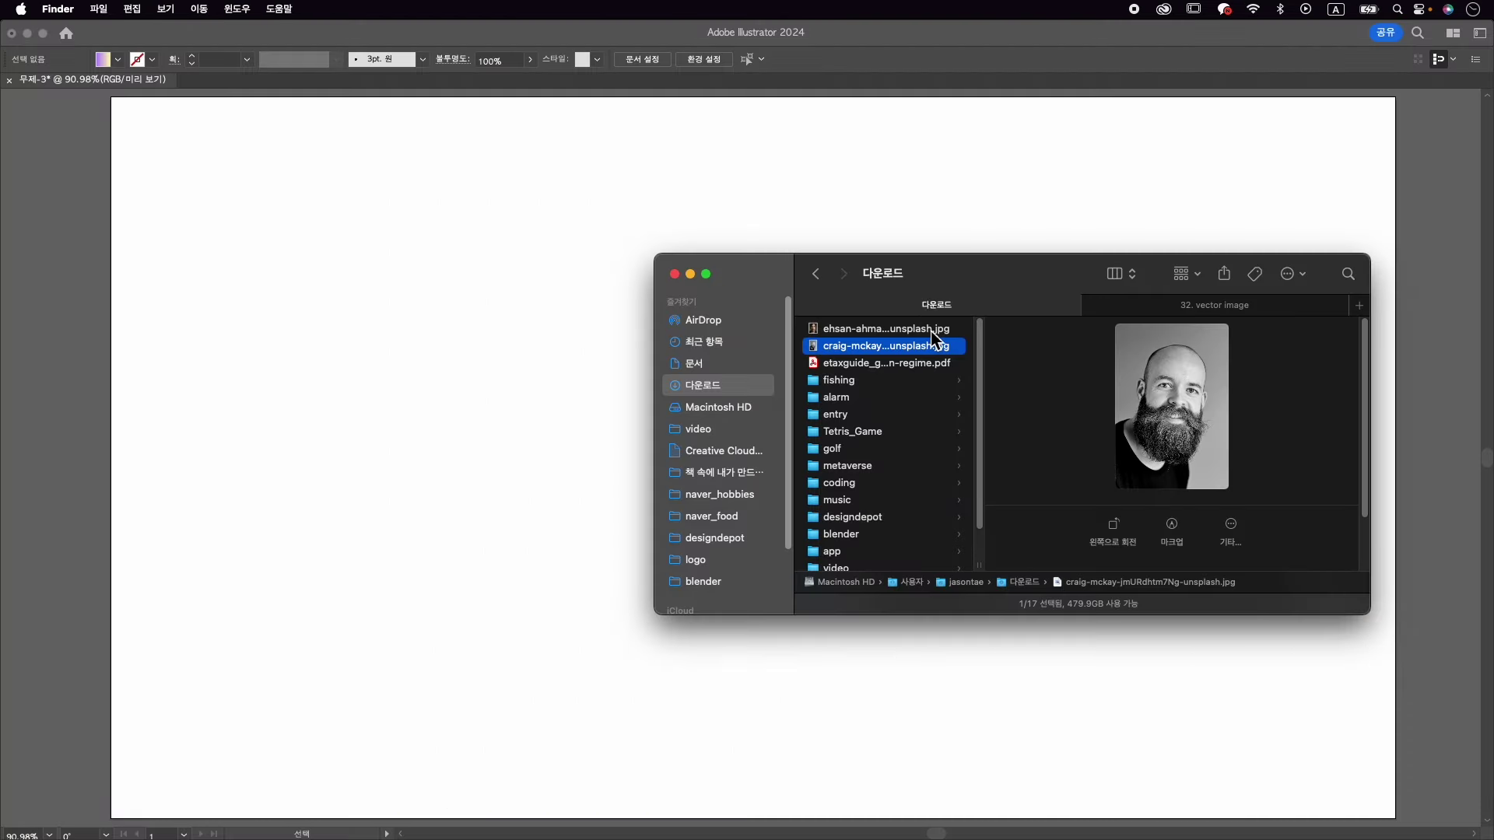
key(Up)
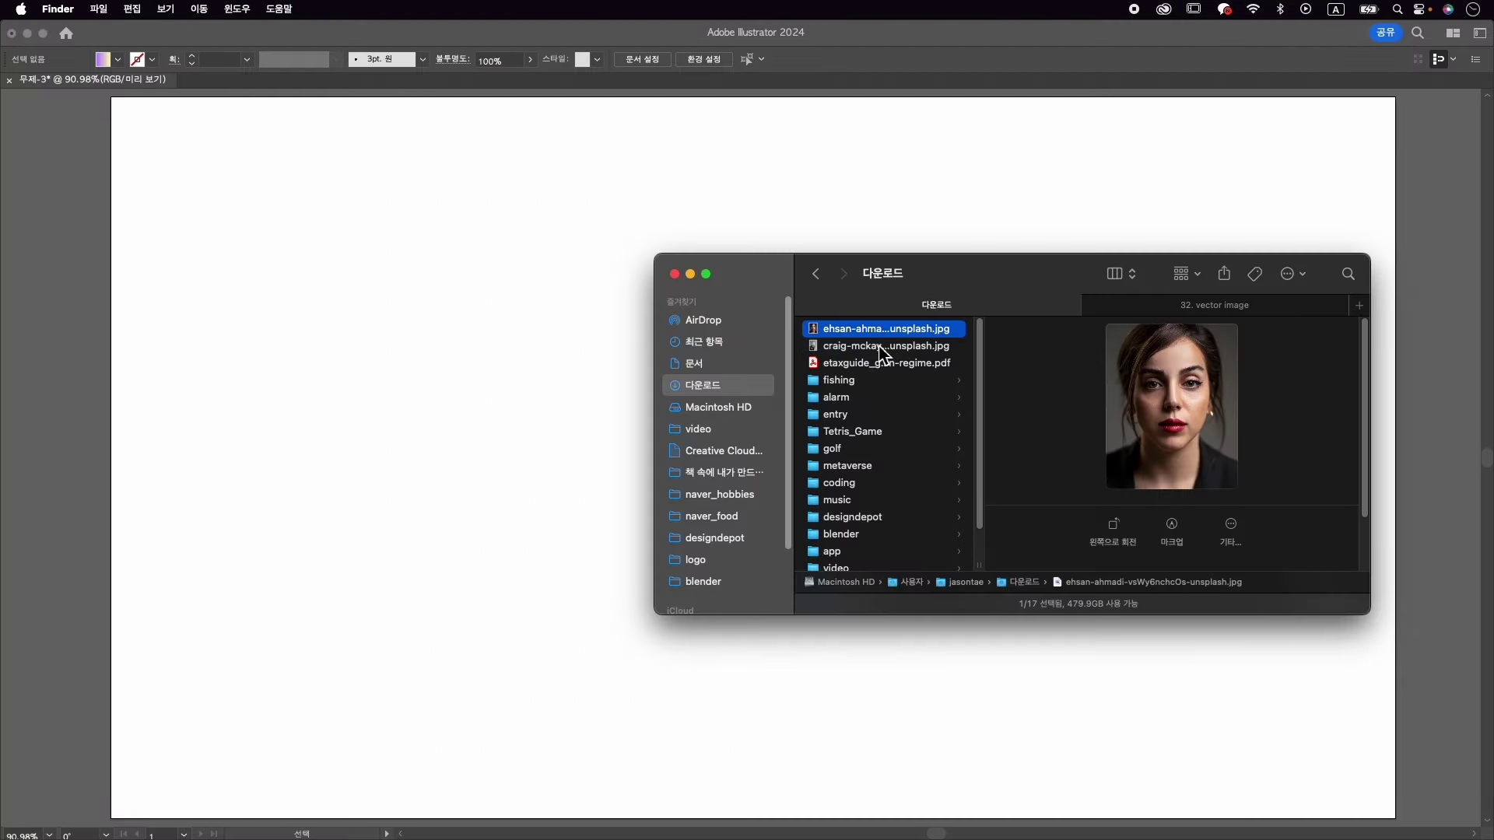
drag(930, 336, 506, 346)
drag(607, 421, 908, 414)
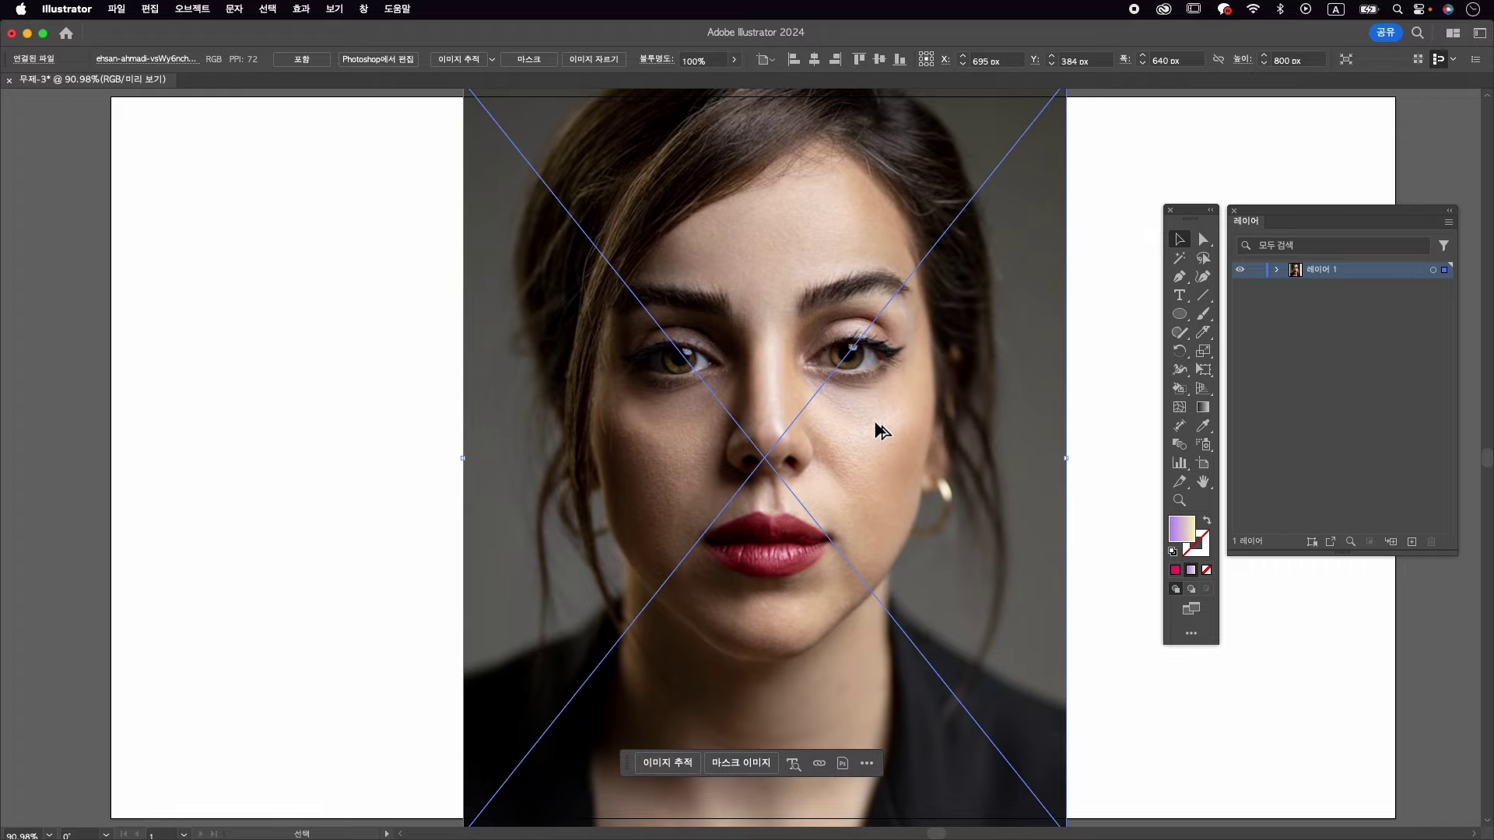
- Scale the placed photo uniformly to 80%, and shrink it further to about 483 × 604 px around its center
key(super+minus)
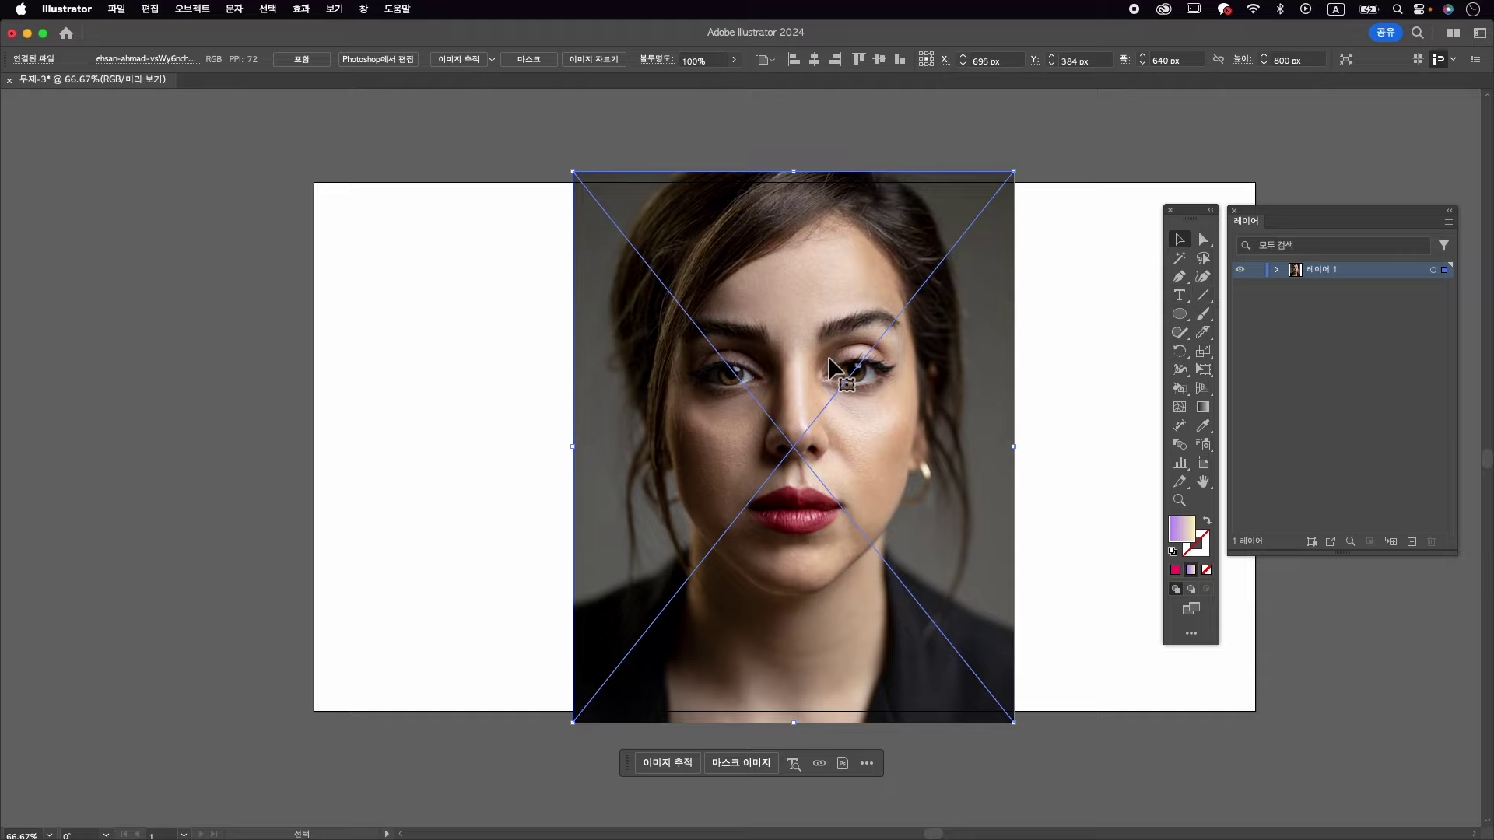
key(s)
key(Return)
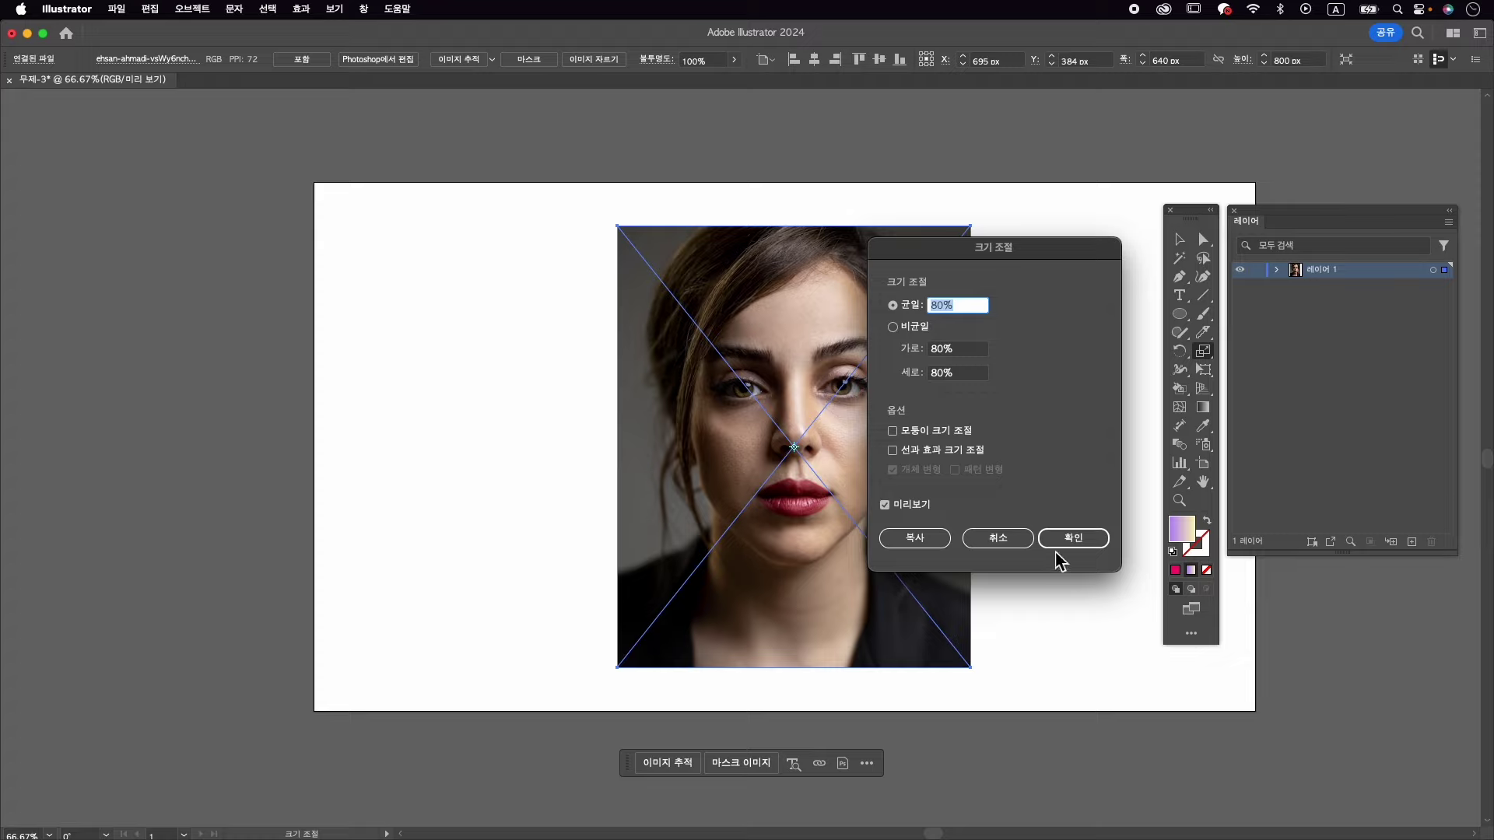
click(1060, 545)
click(1181, 239)
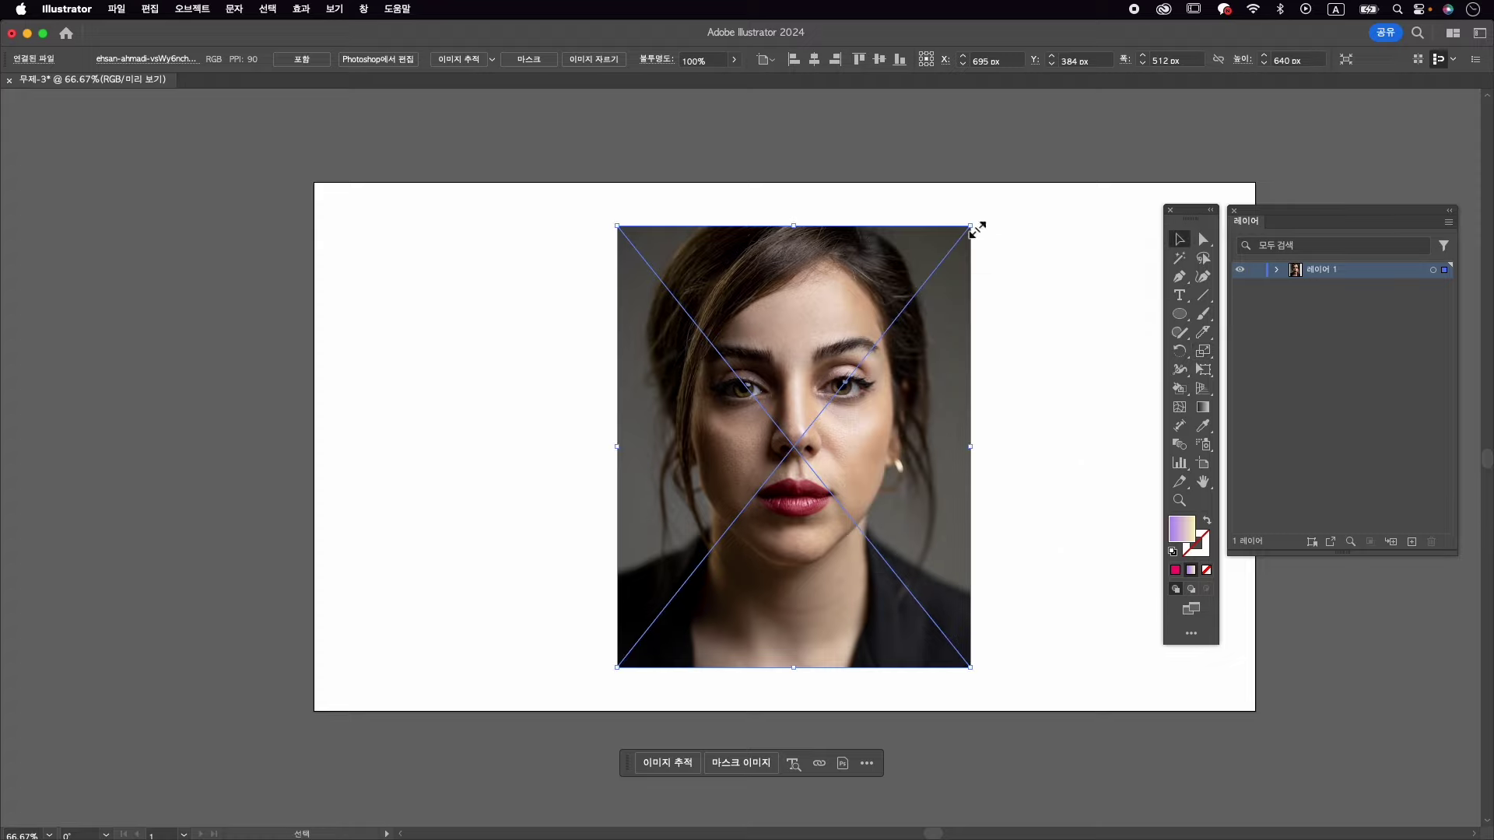
mouse_move(978, 225)
mouse_down()
mouse_move(988, 243)
mouse_move(979, 254)
mouse_move(977, 234)
mouse_move(961, 267)
mouse_move(975, 242)
mouse_up()
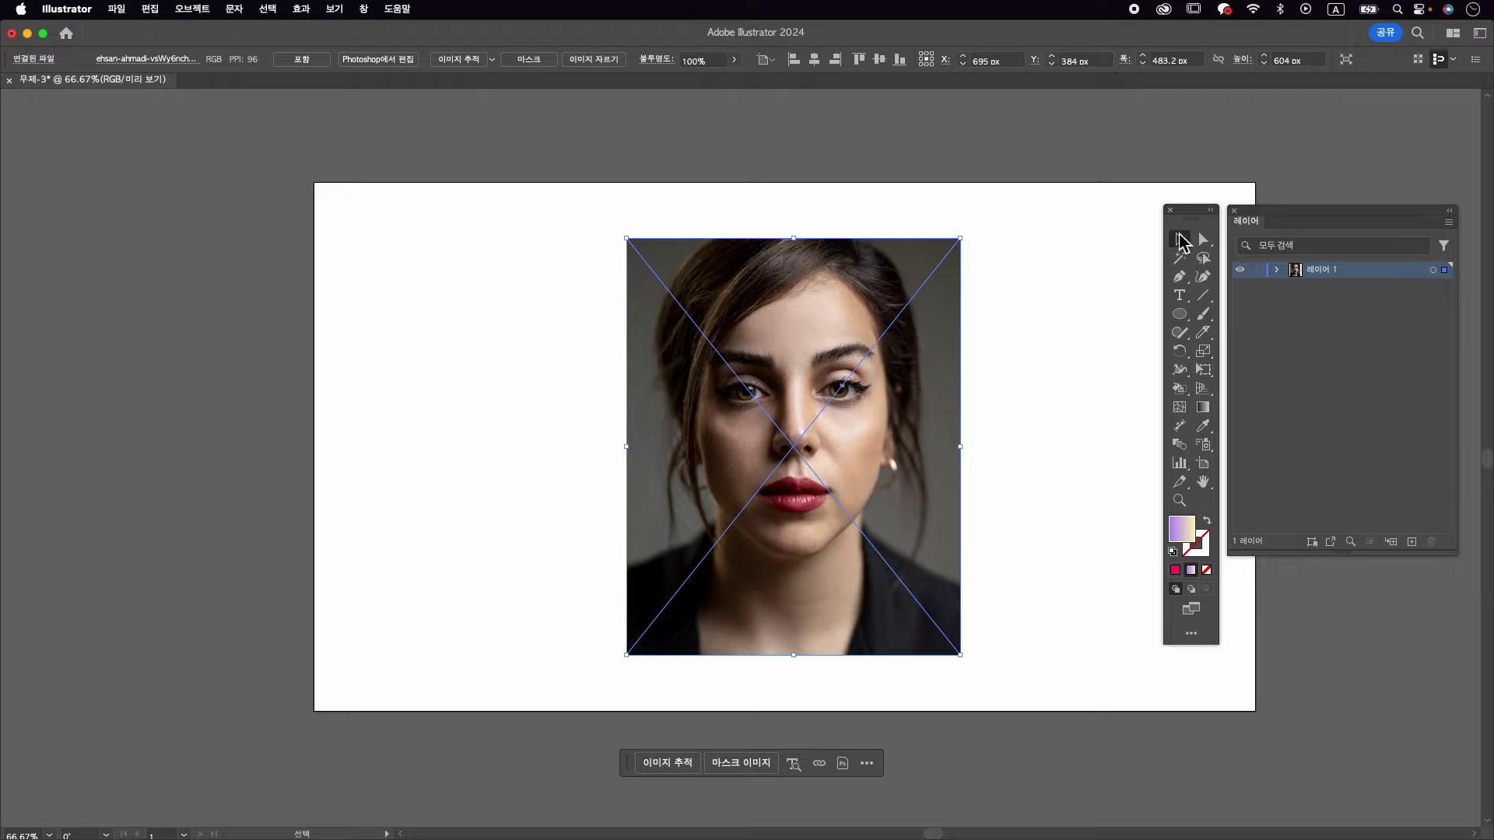
- Move the photo to the artboard's left half at about X 340 px and place a copy beside it at about X 867 px
click(815, 61)
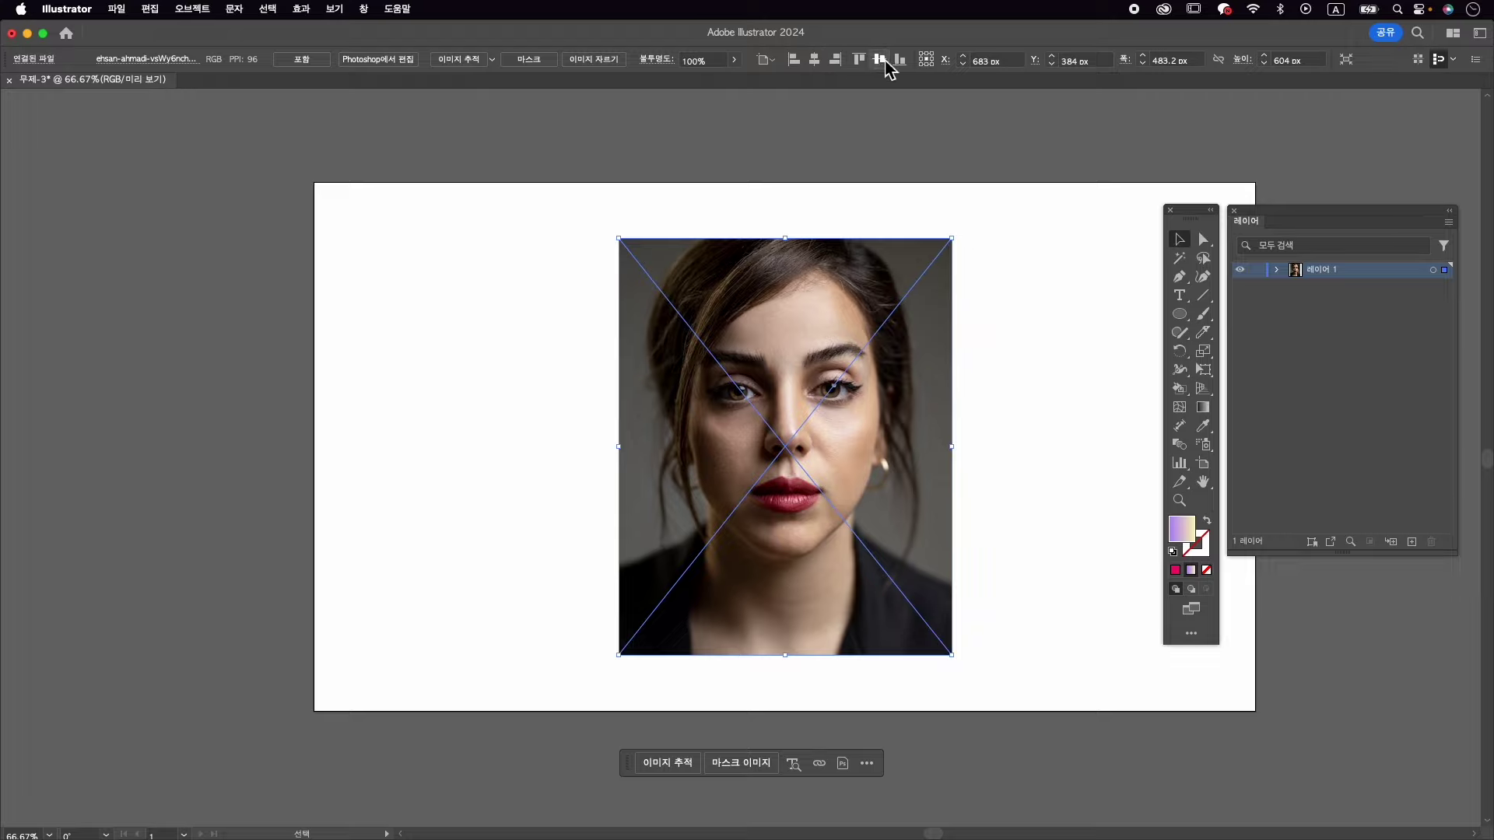
key(super+z)
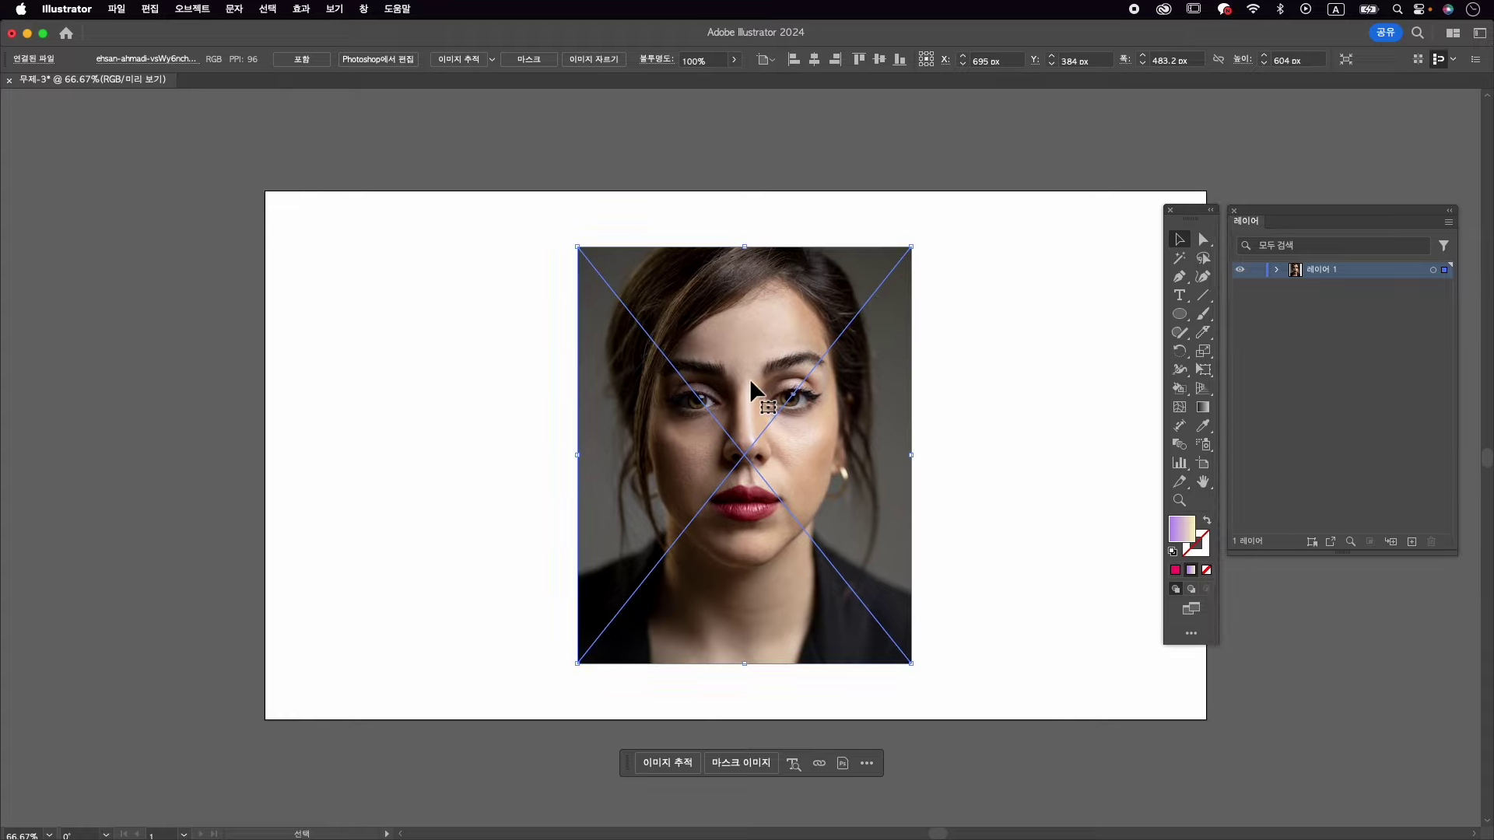
scroll(827, 440, up, 3)
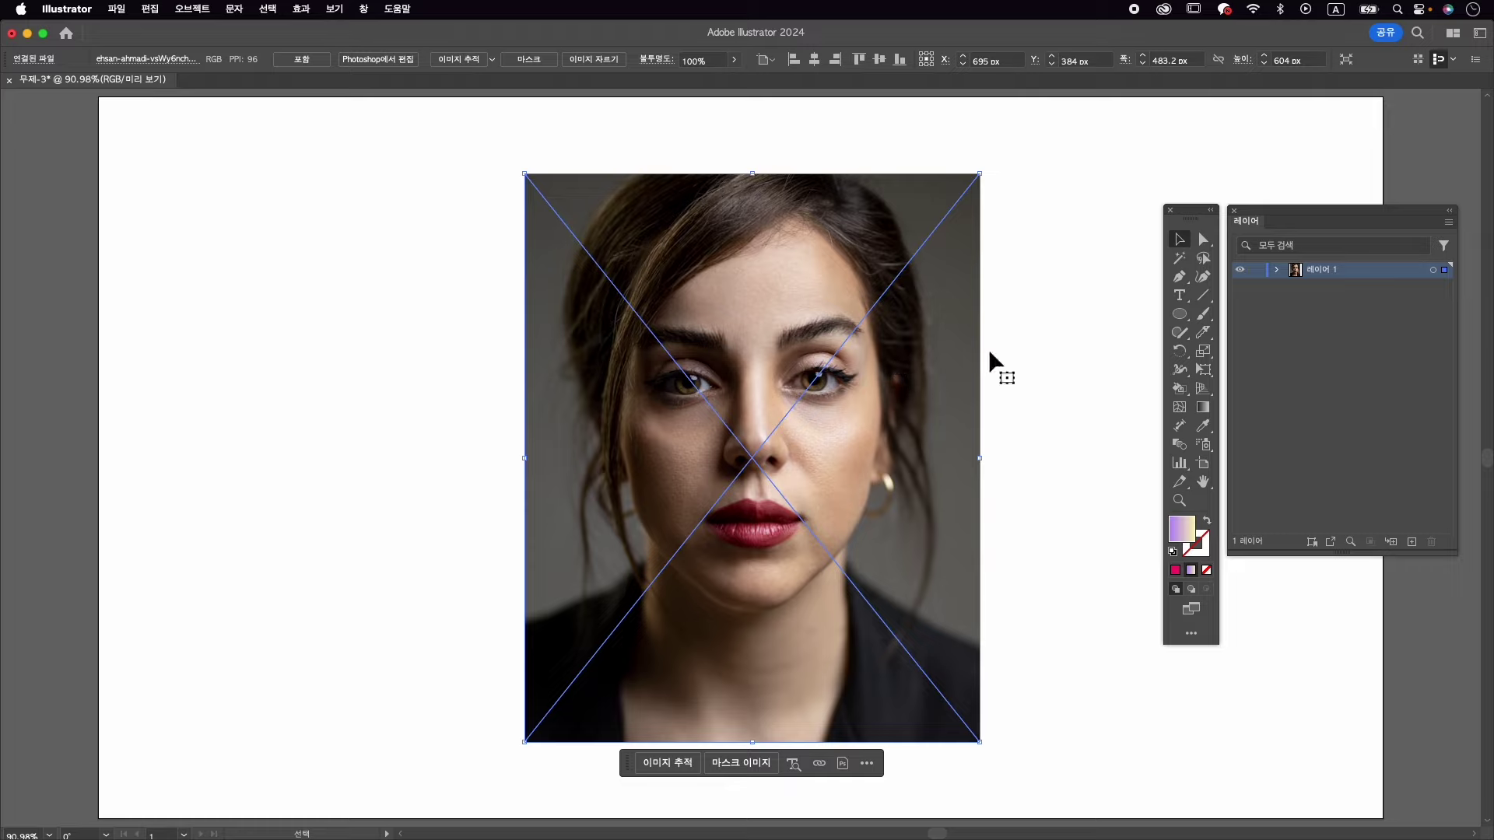
drag(861, 417, 529, 419)
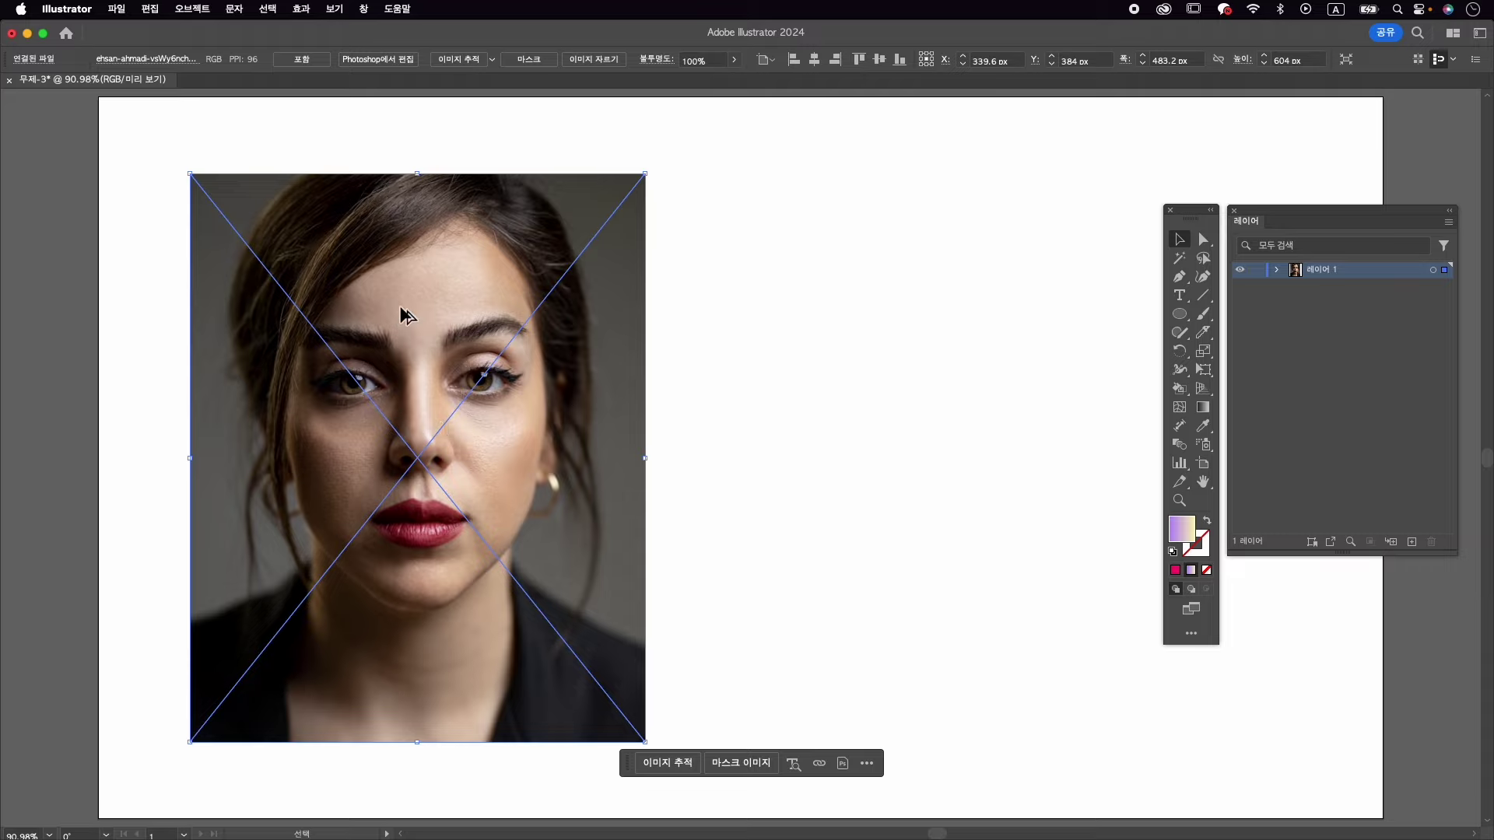
drag(386, 330, 881, 344)
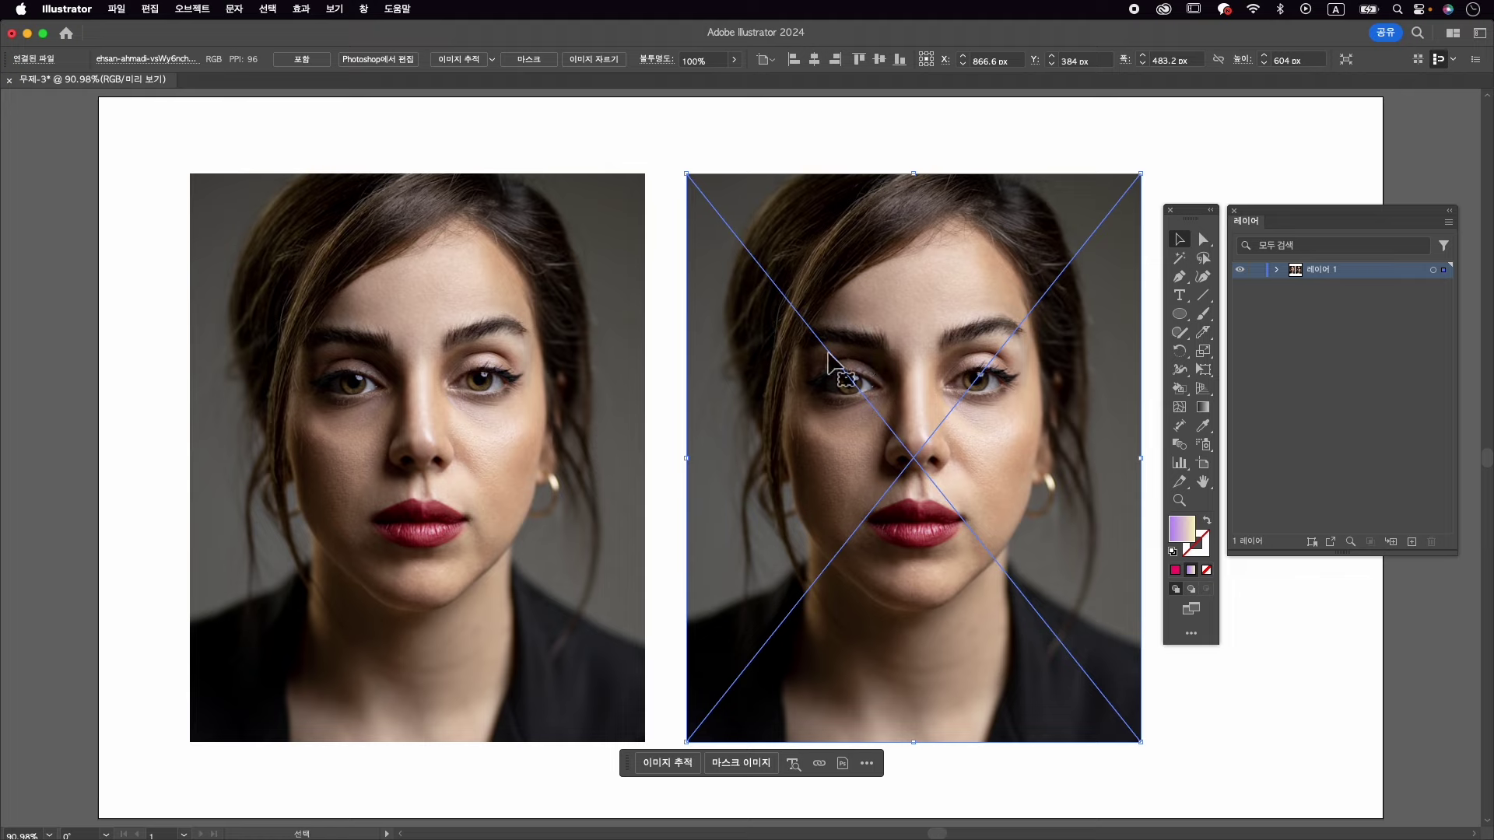
- Apply Image Trace to the original photo on the artboard's left half and show the Image Trace settings beside the face
click(522, 383)
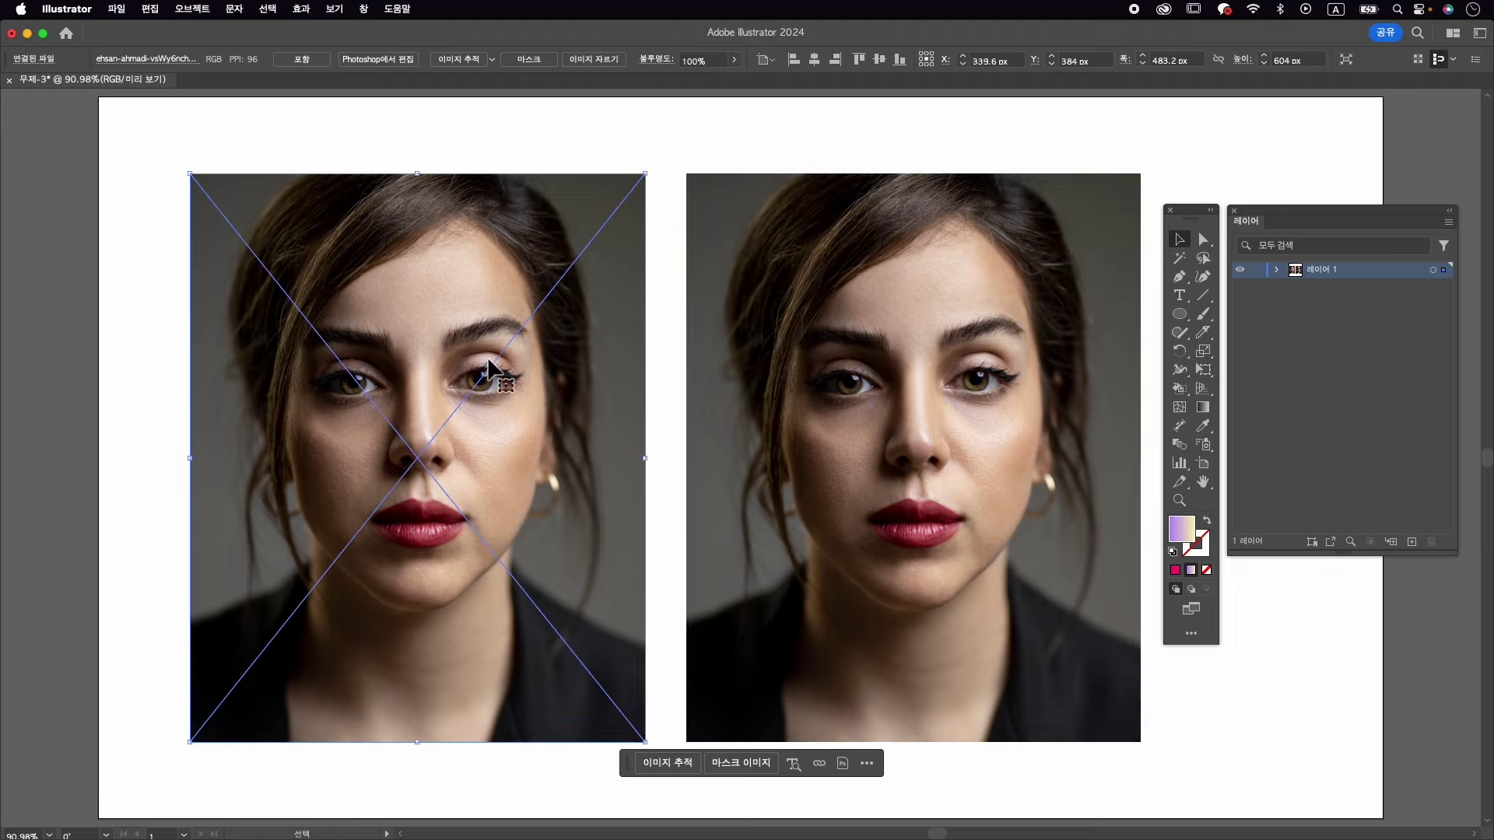
click(467, 64)
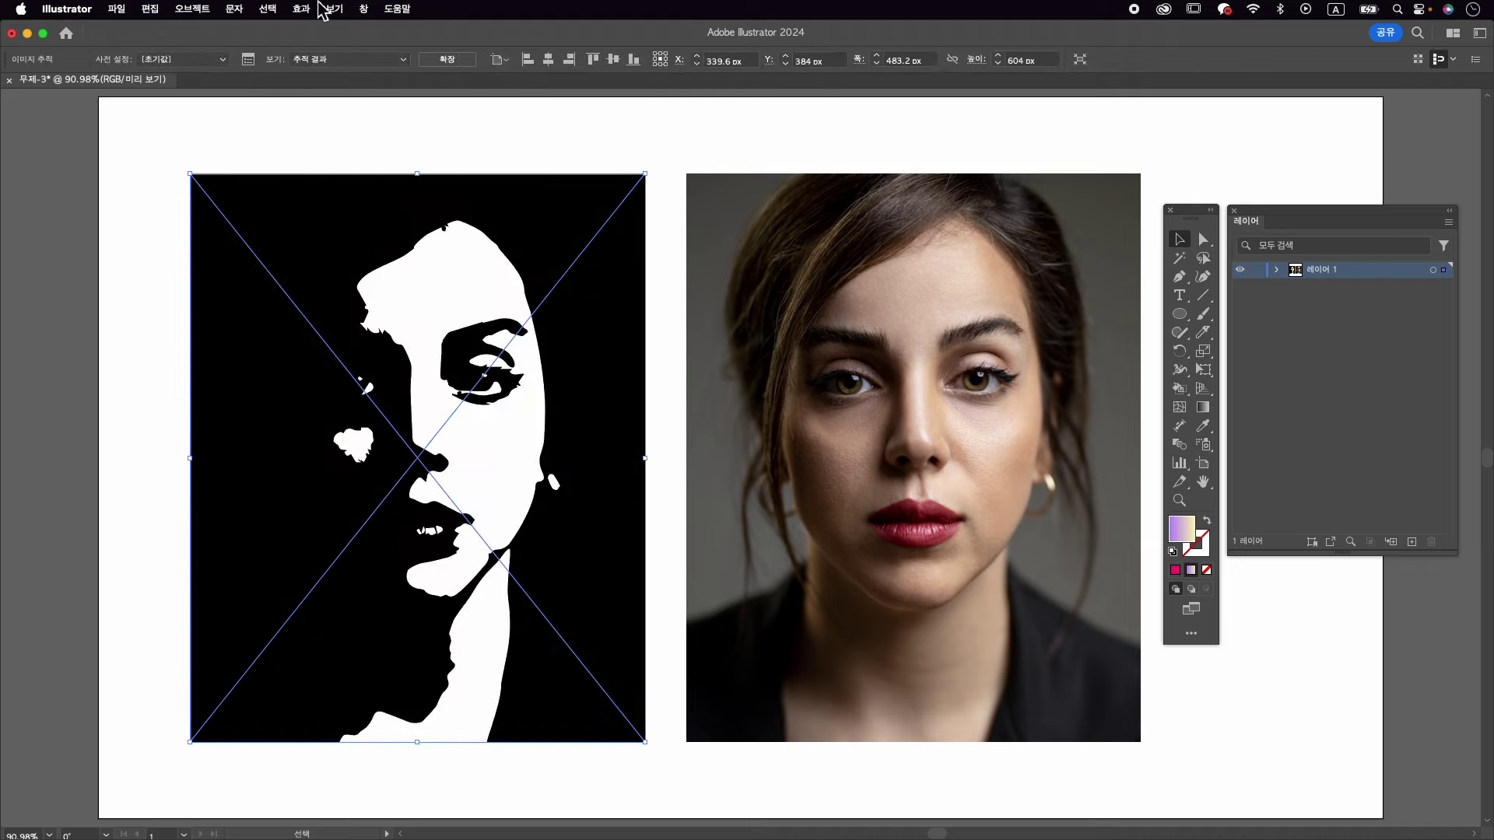
click(366, 10)
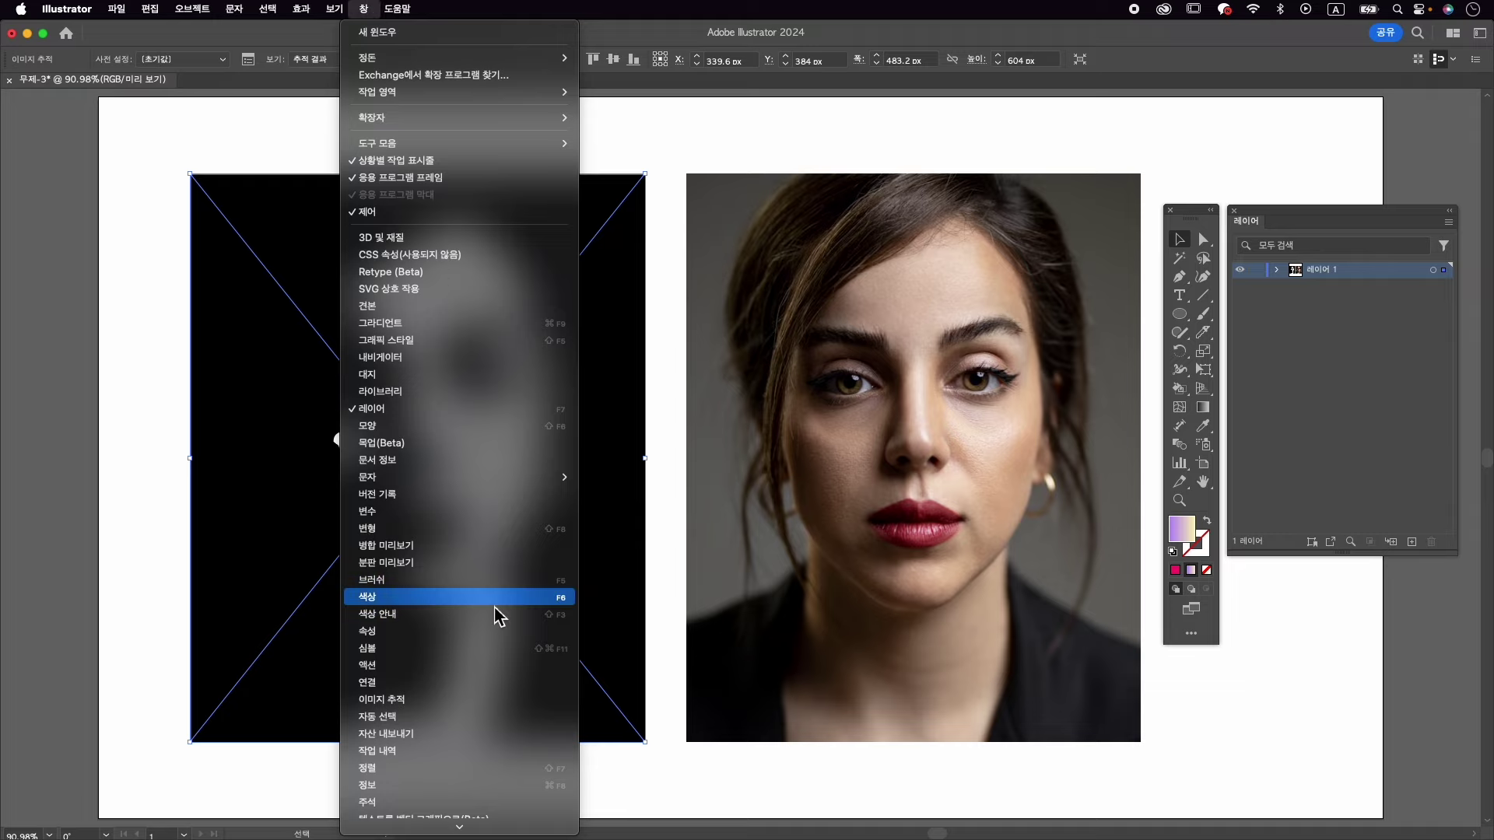
click(511, 700)
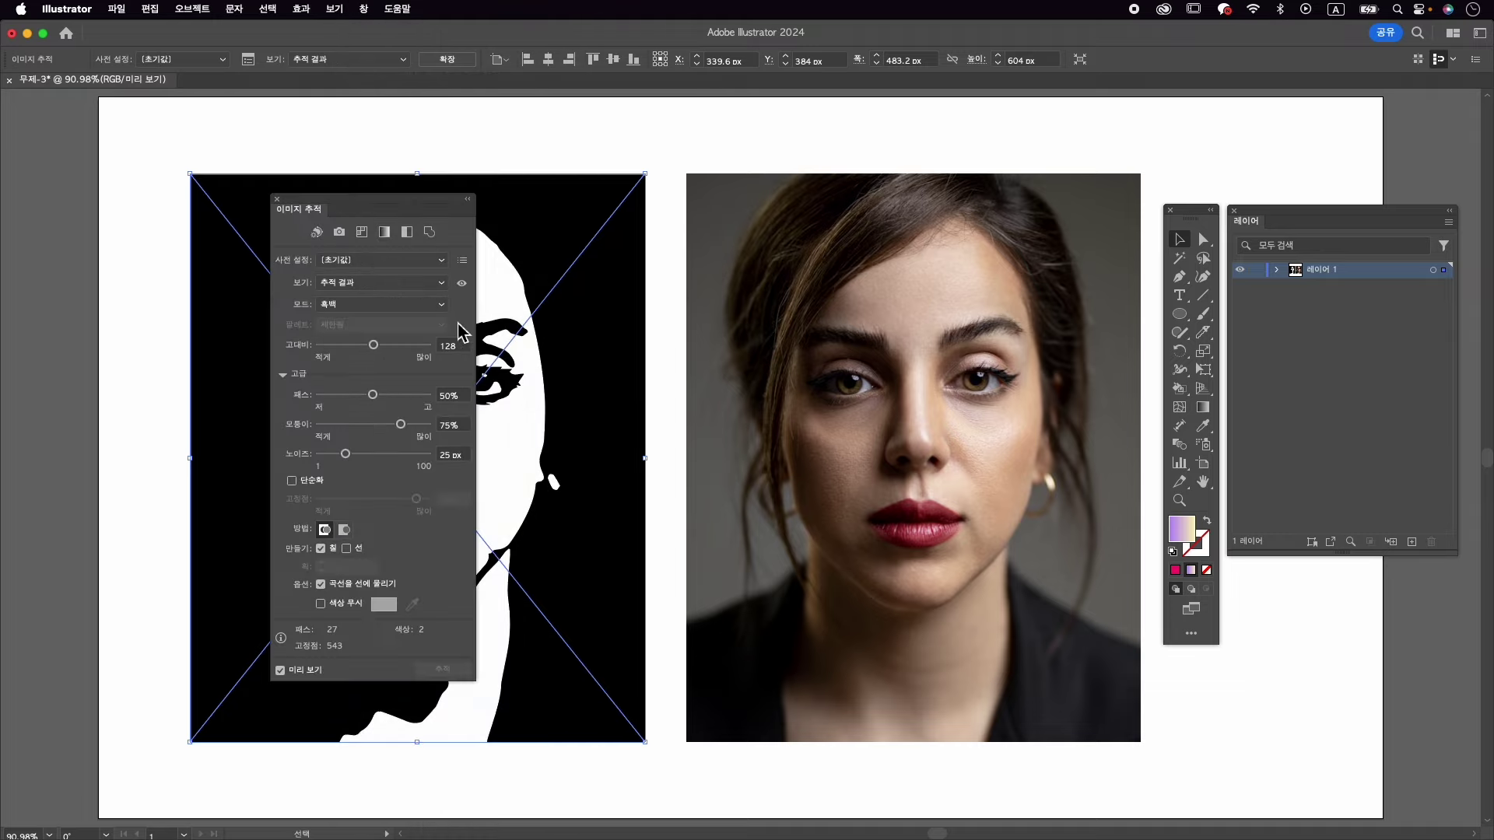
drag(401, 208, 251, 222)
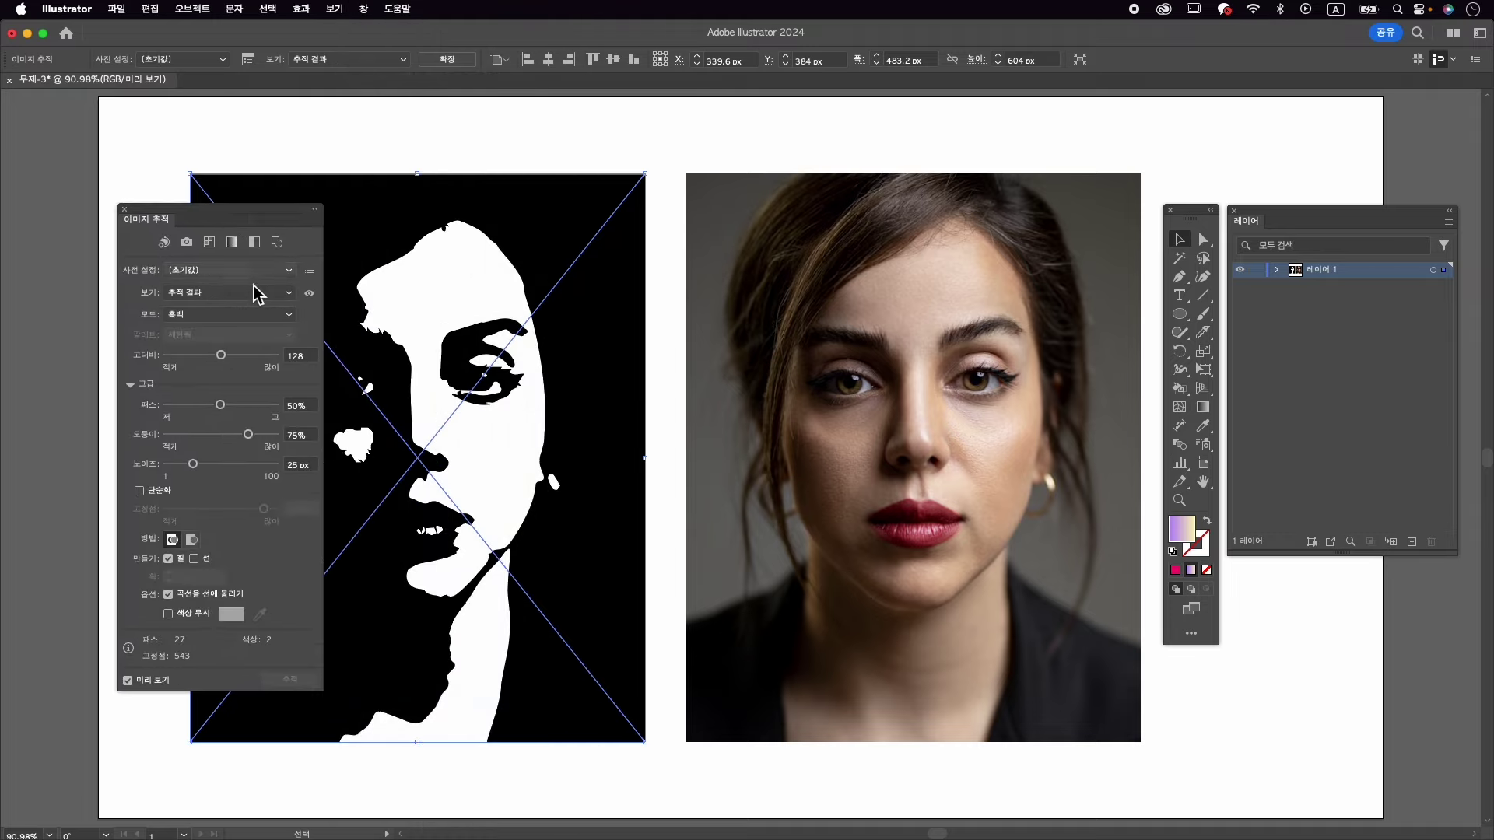
- Set the trace threshold to 100 and move the Image Trace settings farther away from the traced face
click(314, 360)
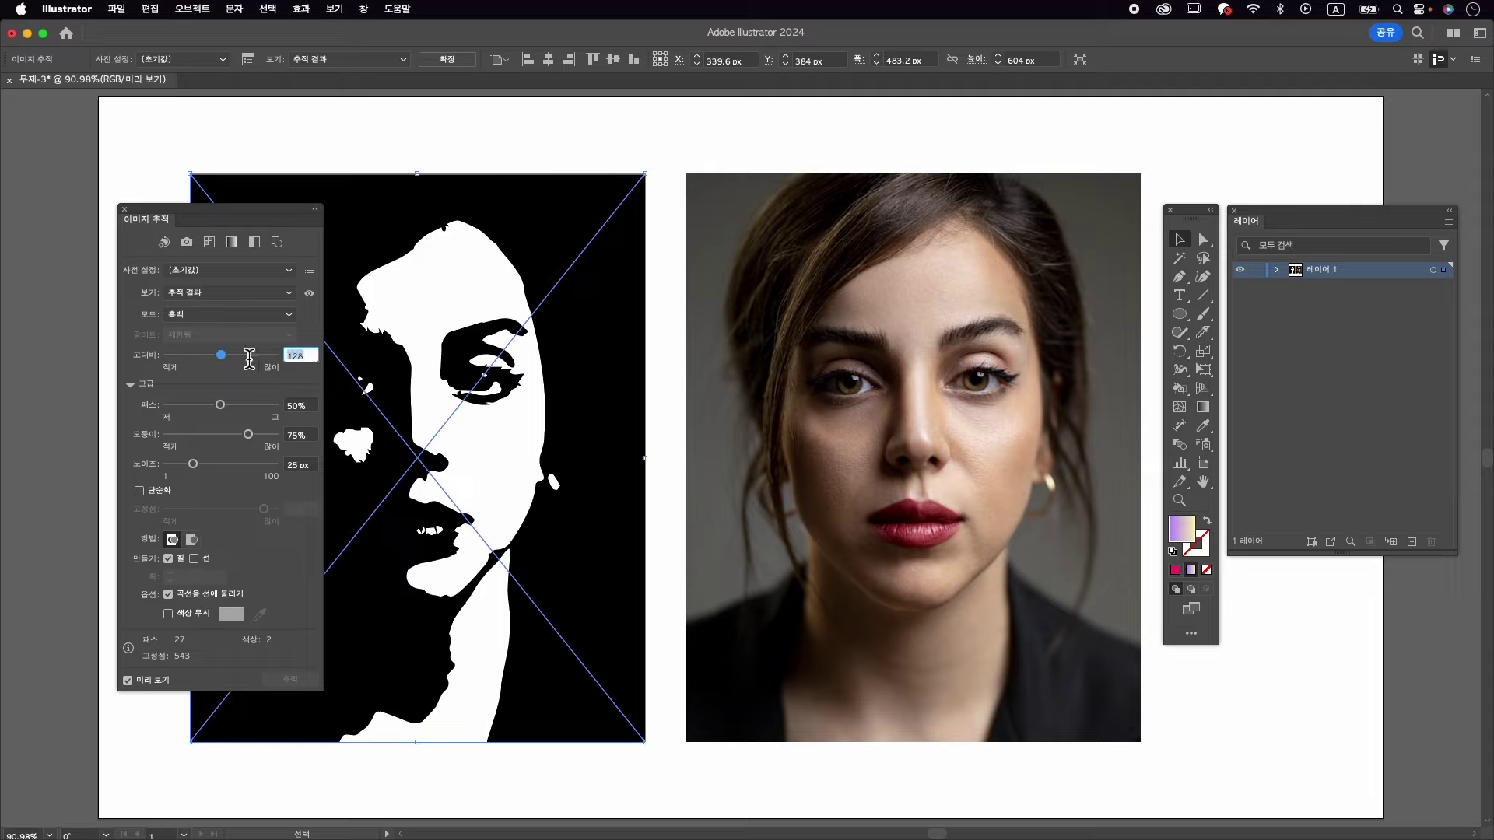
text(100)
key(Return)
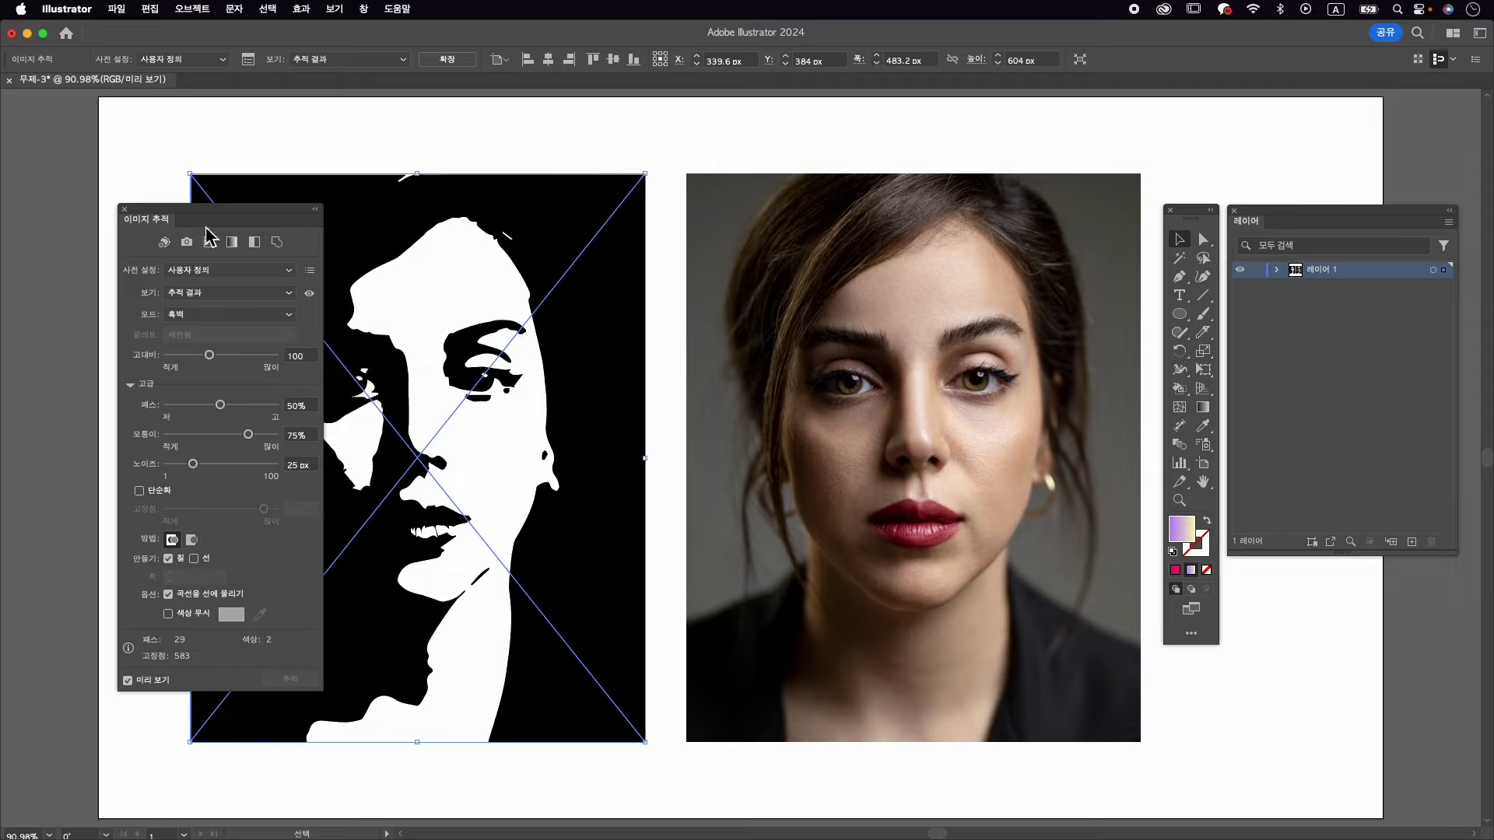
drag(226, 219, 161, 217)
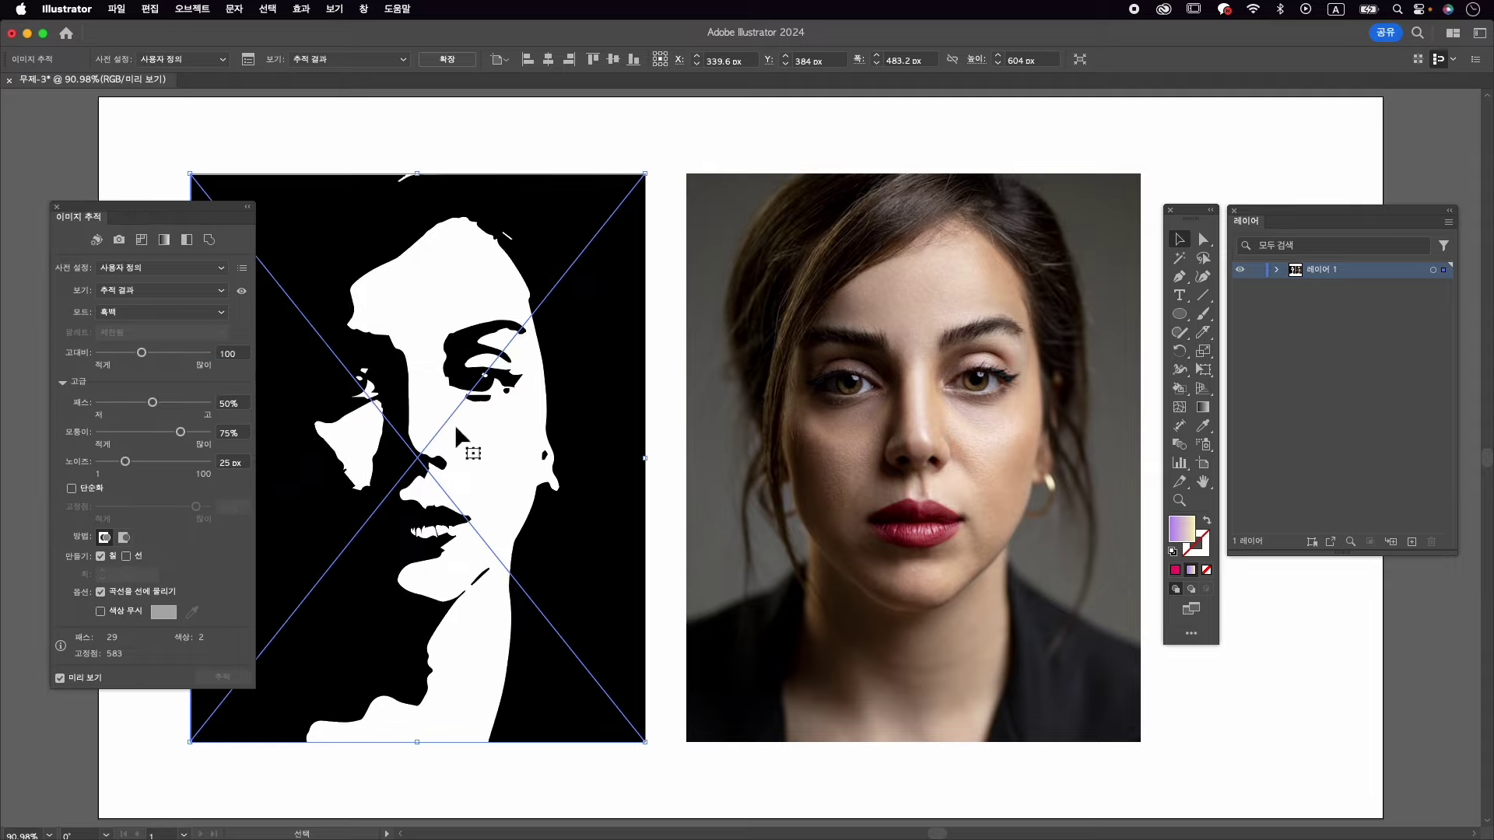
- Open the untraced copy's linked image in Photoshop for editing
click(999, 429)
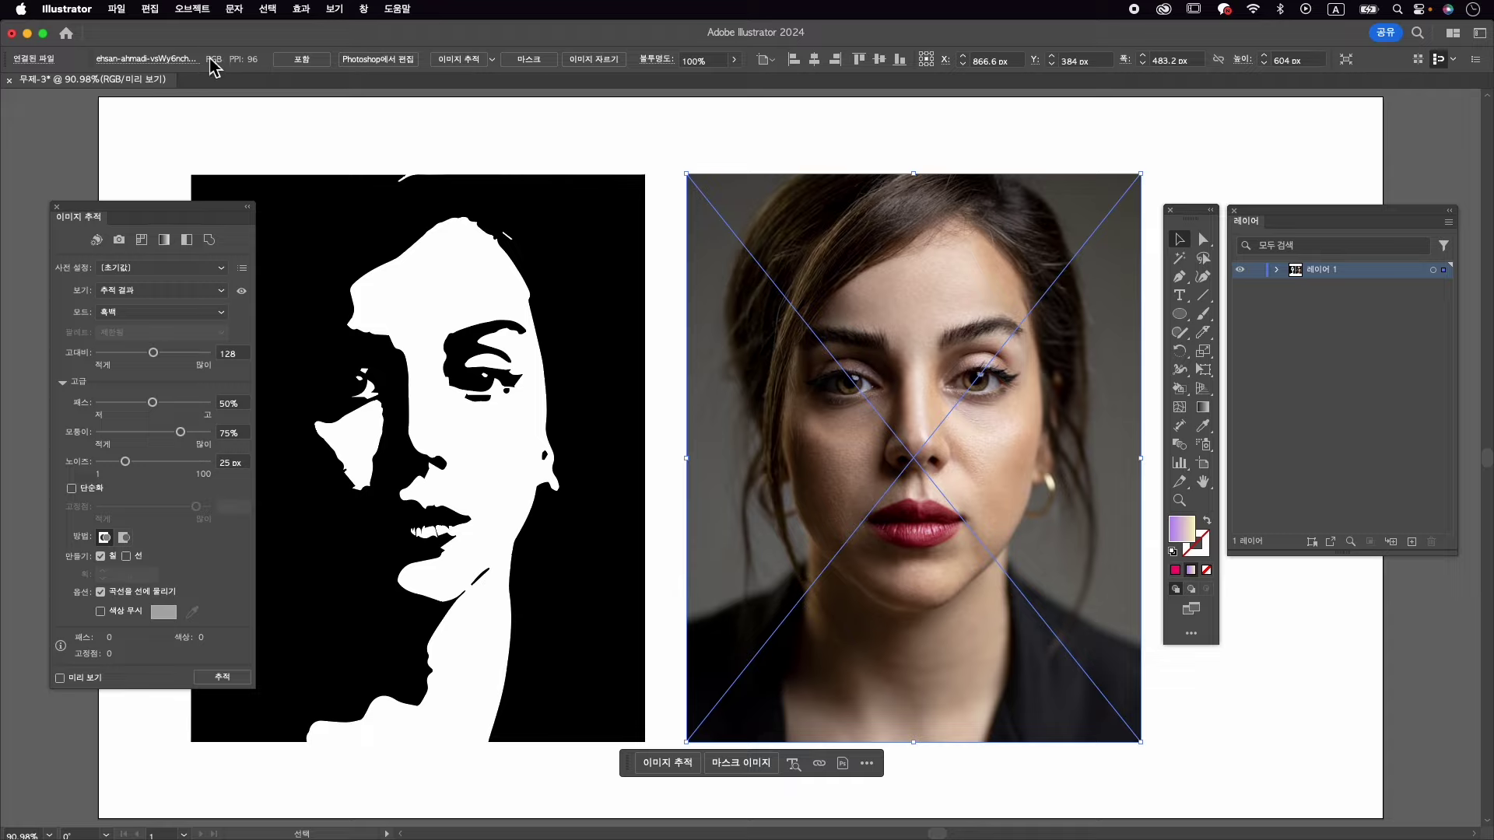
click(159, 61)
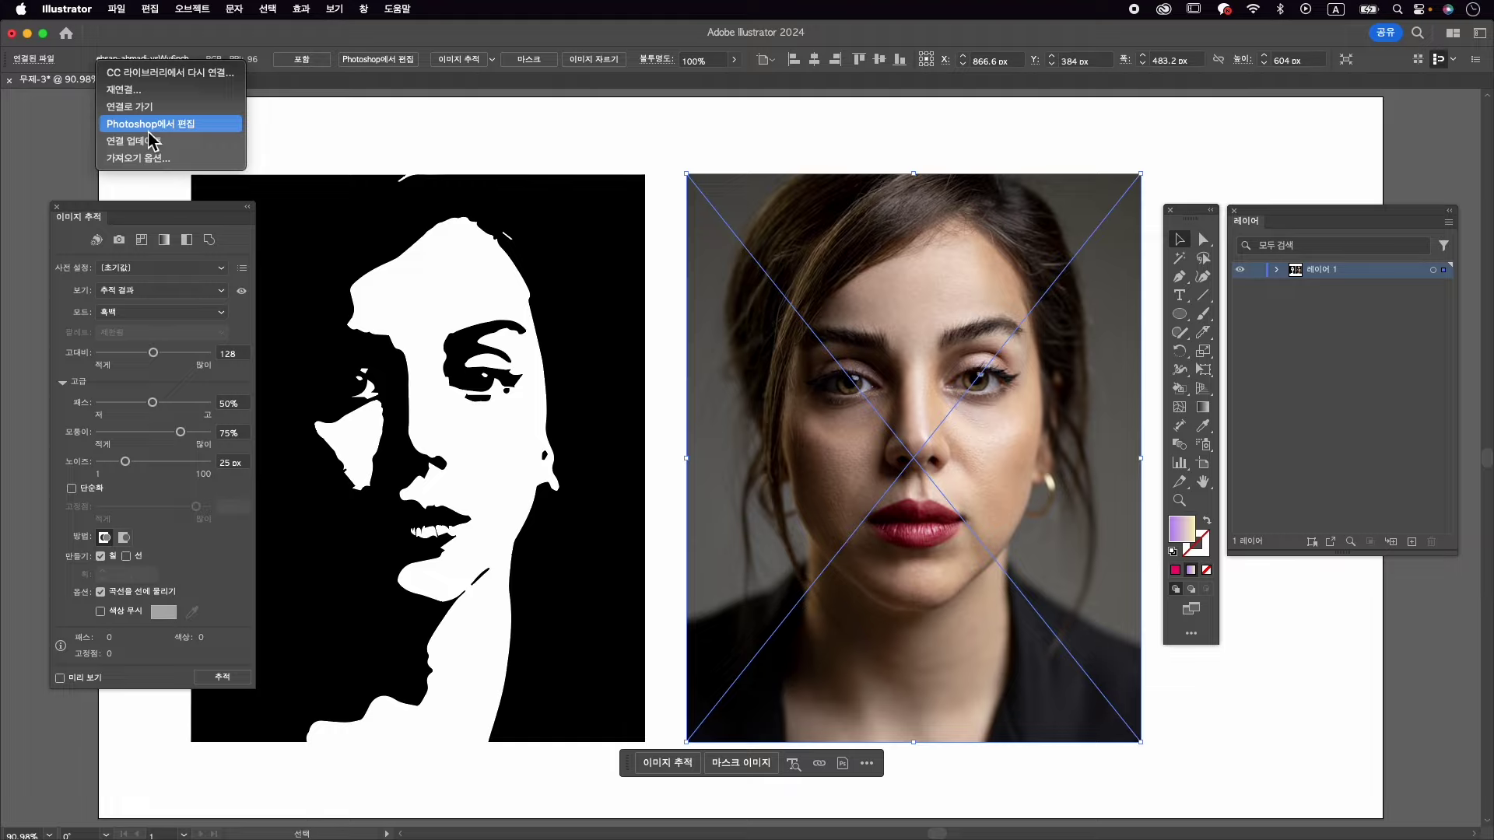
click(149, 130)
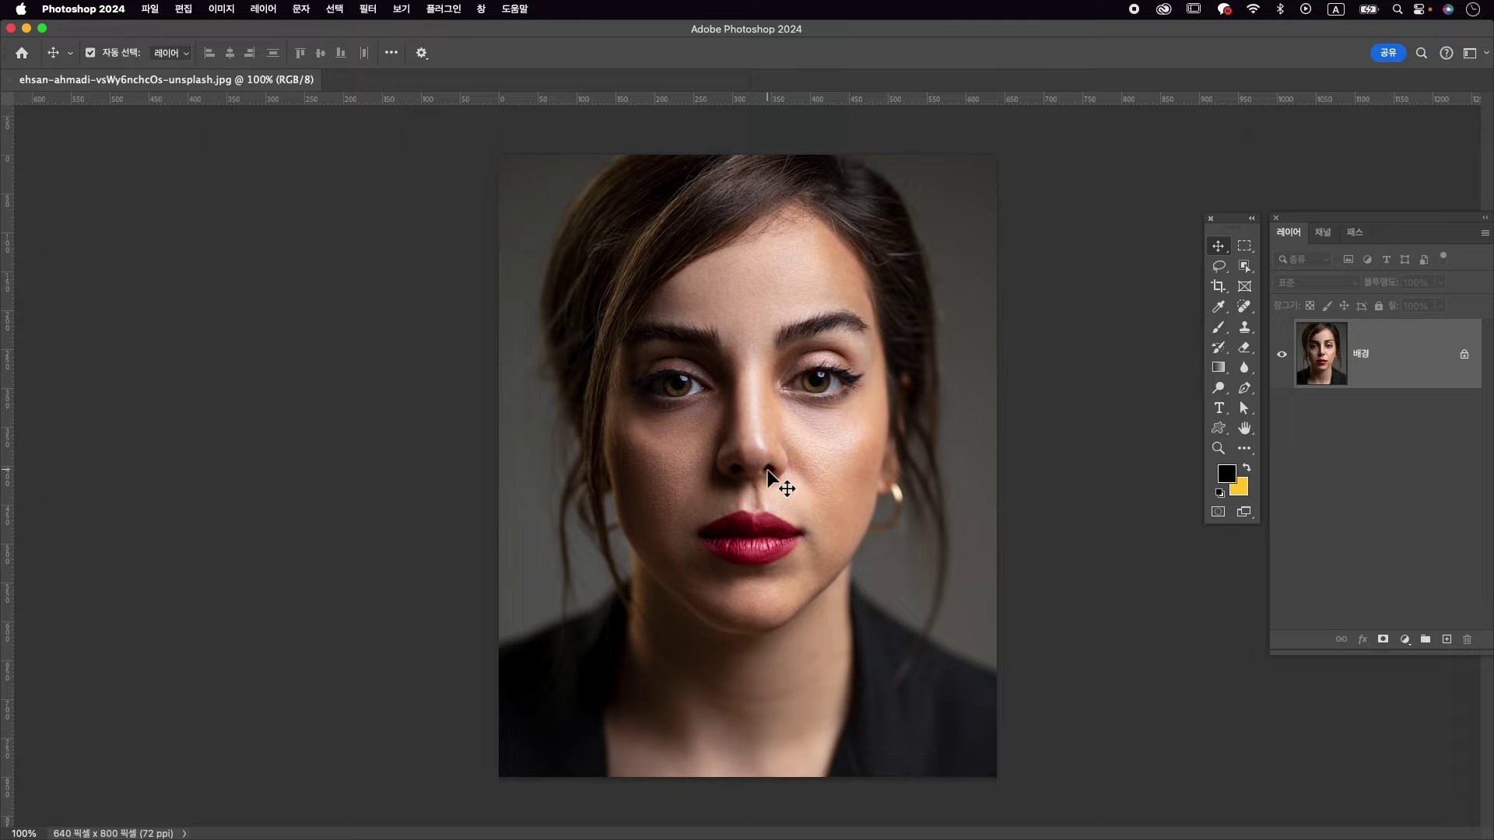
- Convert the background layer to a smart object and add a Black & White adjustment layer above it
right_click(1399, 352)
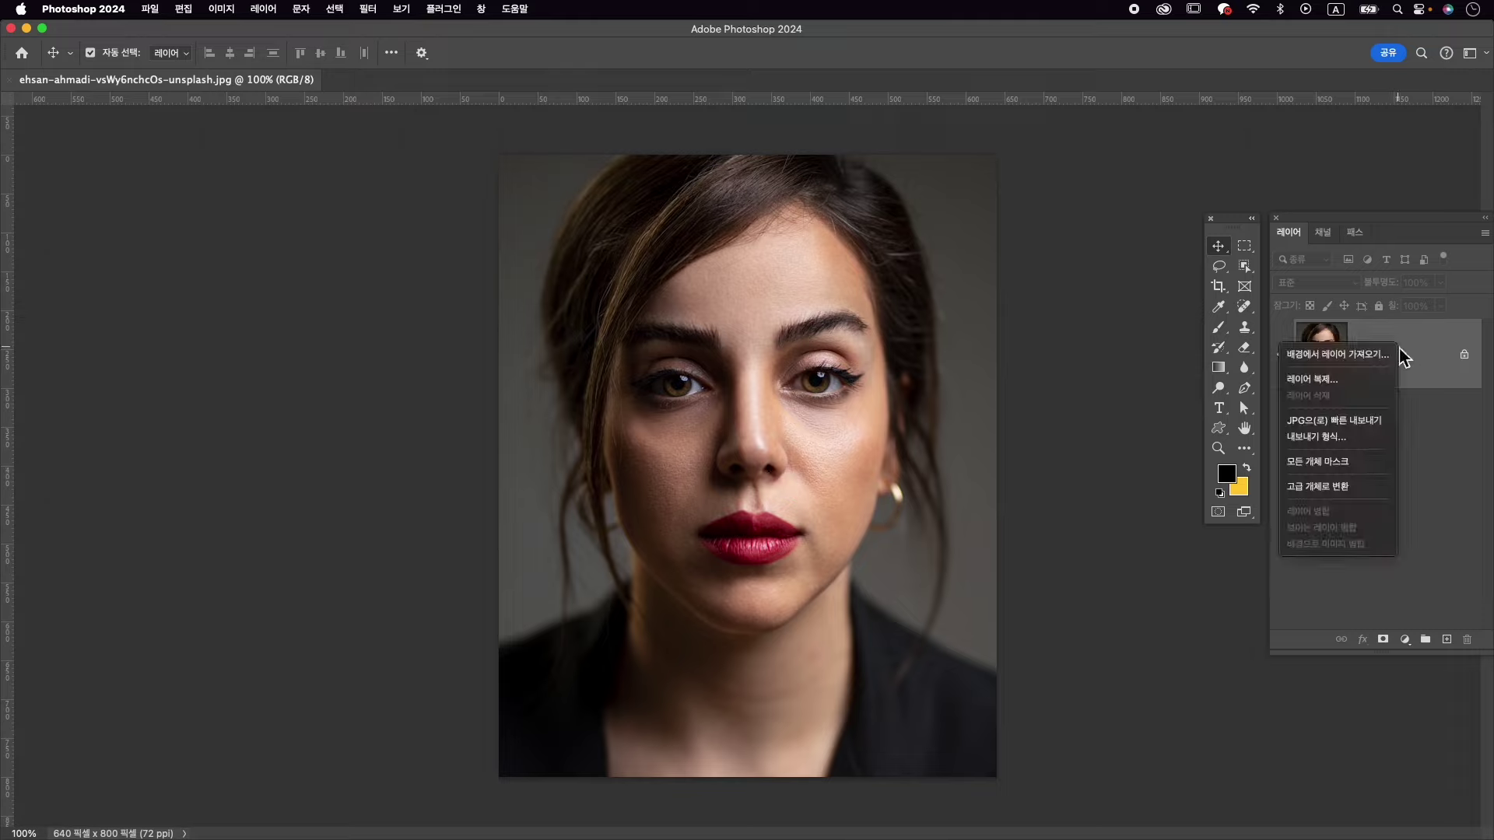
click(1377, 490)
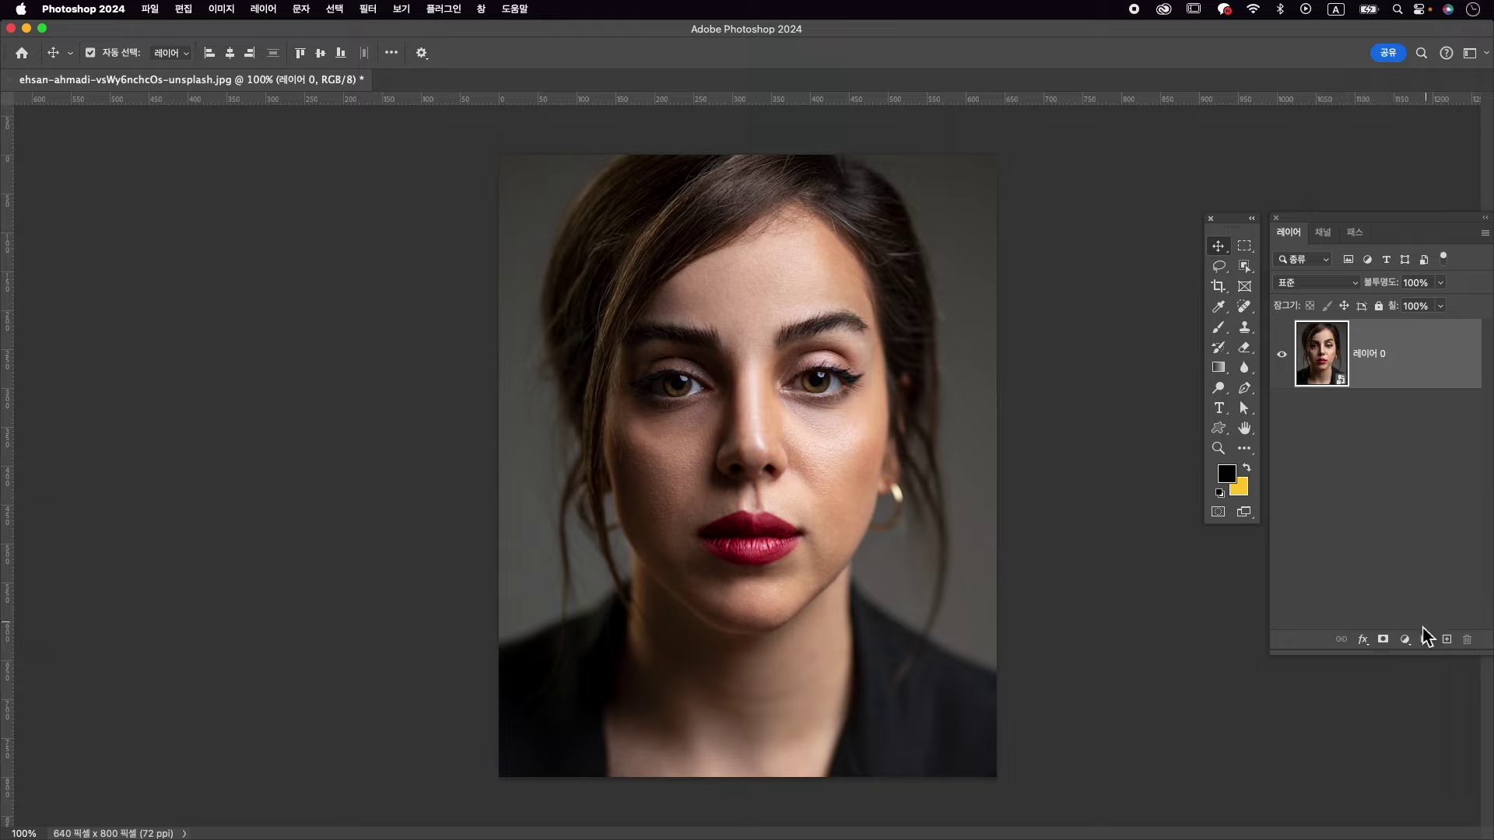
click(1405, 640)
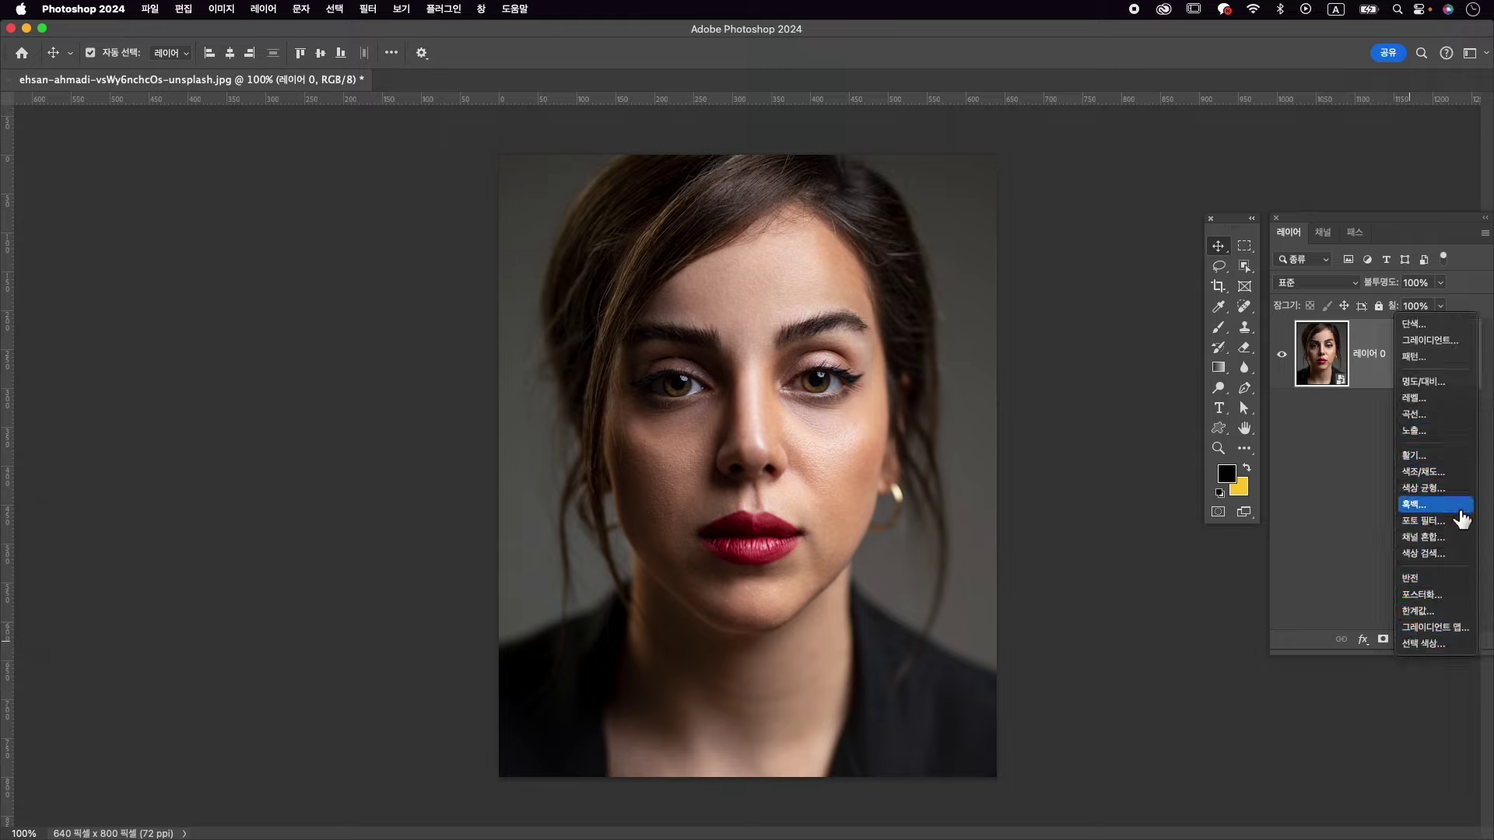
click(1460, 512)
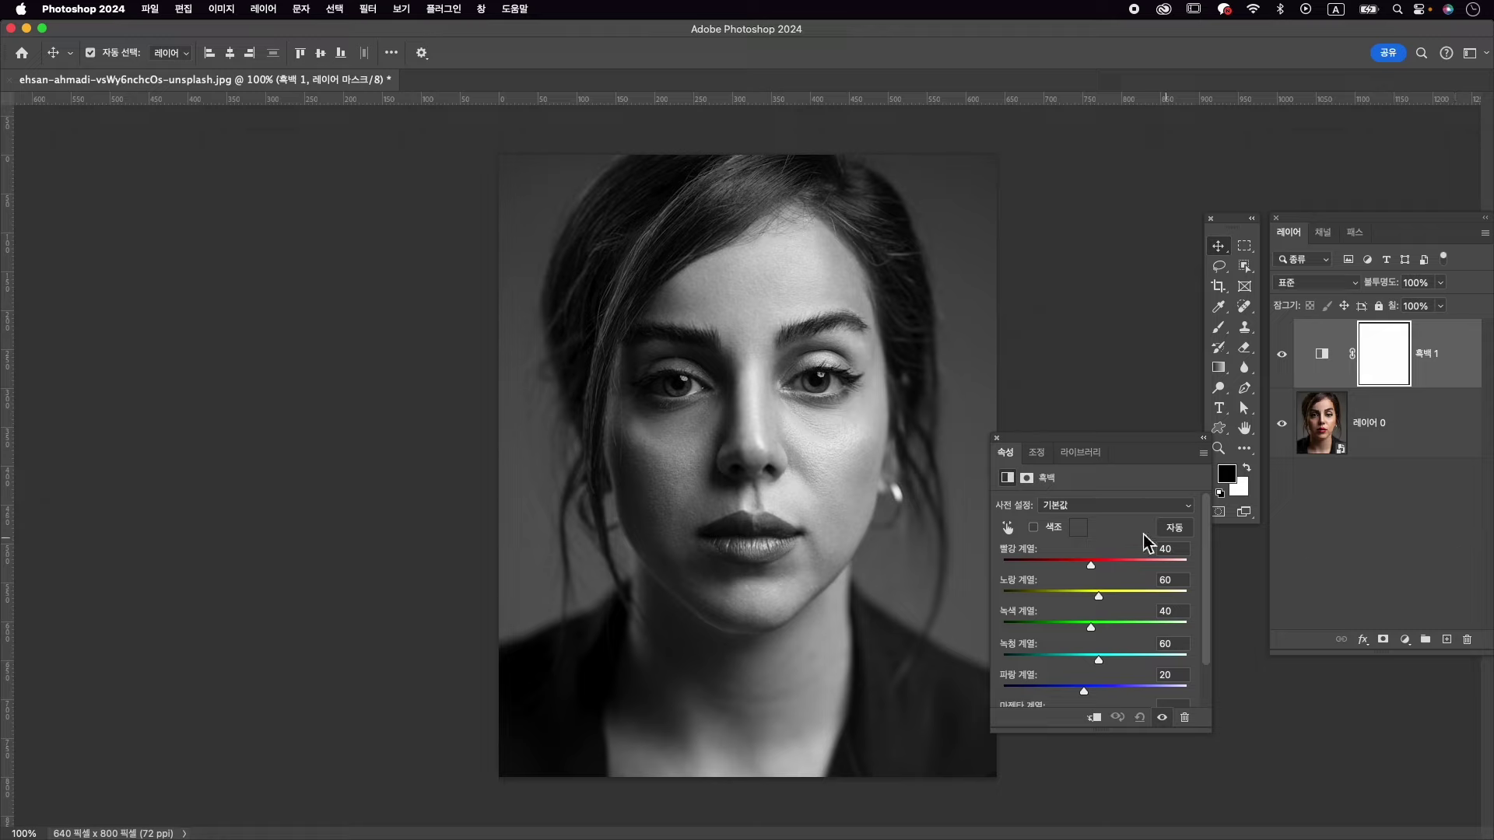
drag(1124, 445, 1128, 431)
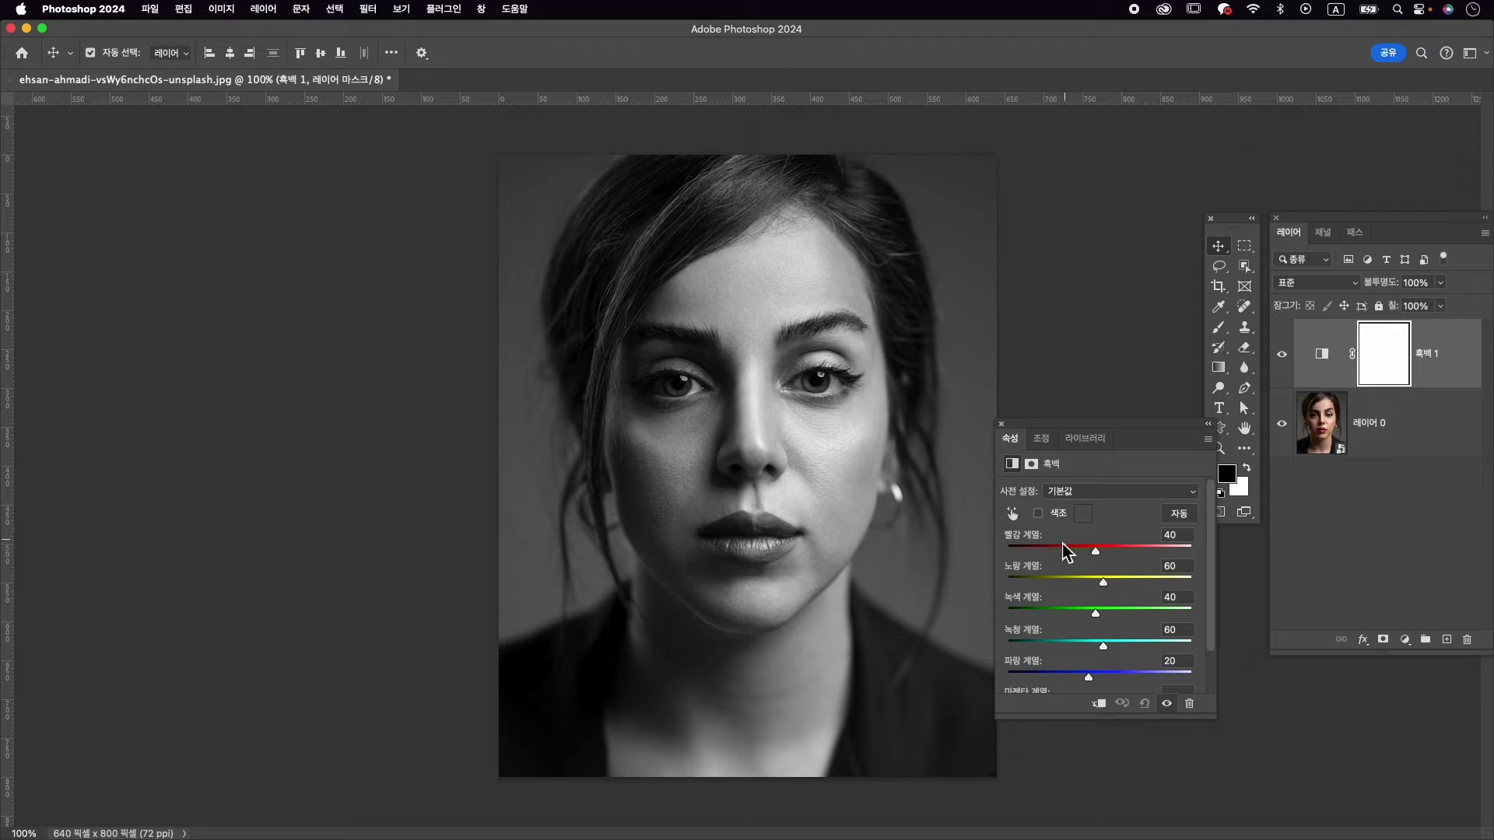
- Brighten the face with the Black & White adjustment: Reds 155, Yellows 132, Greens 96, Cyans 82 and Blues 52
drag(1097, 552, 1126, 554)
click(943, 423)
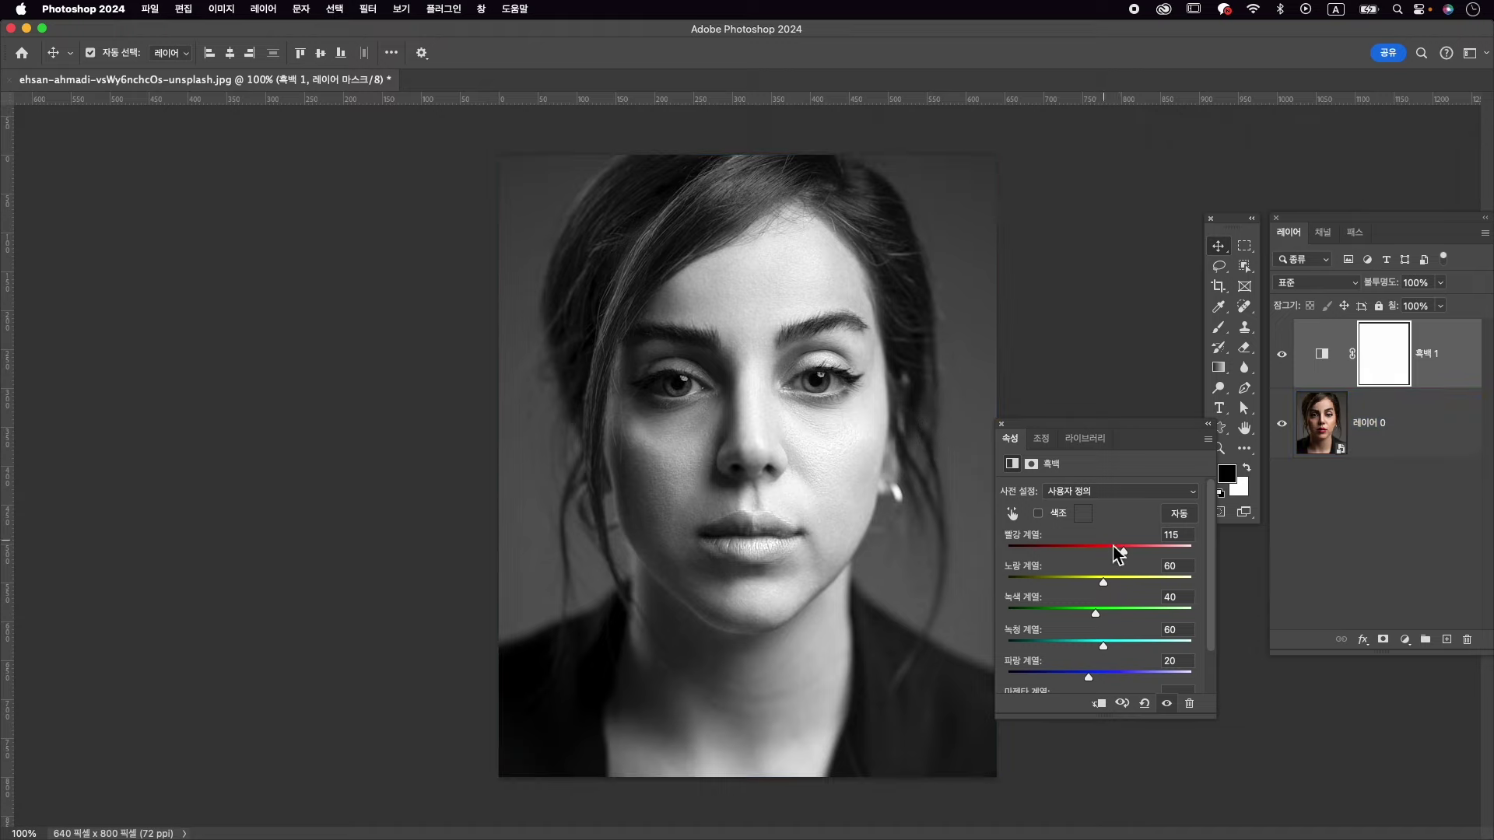
drag(1123, 552, 1115, 582)
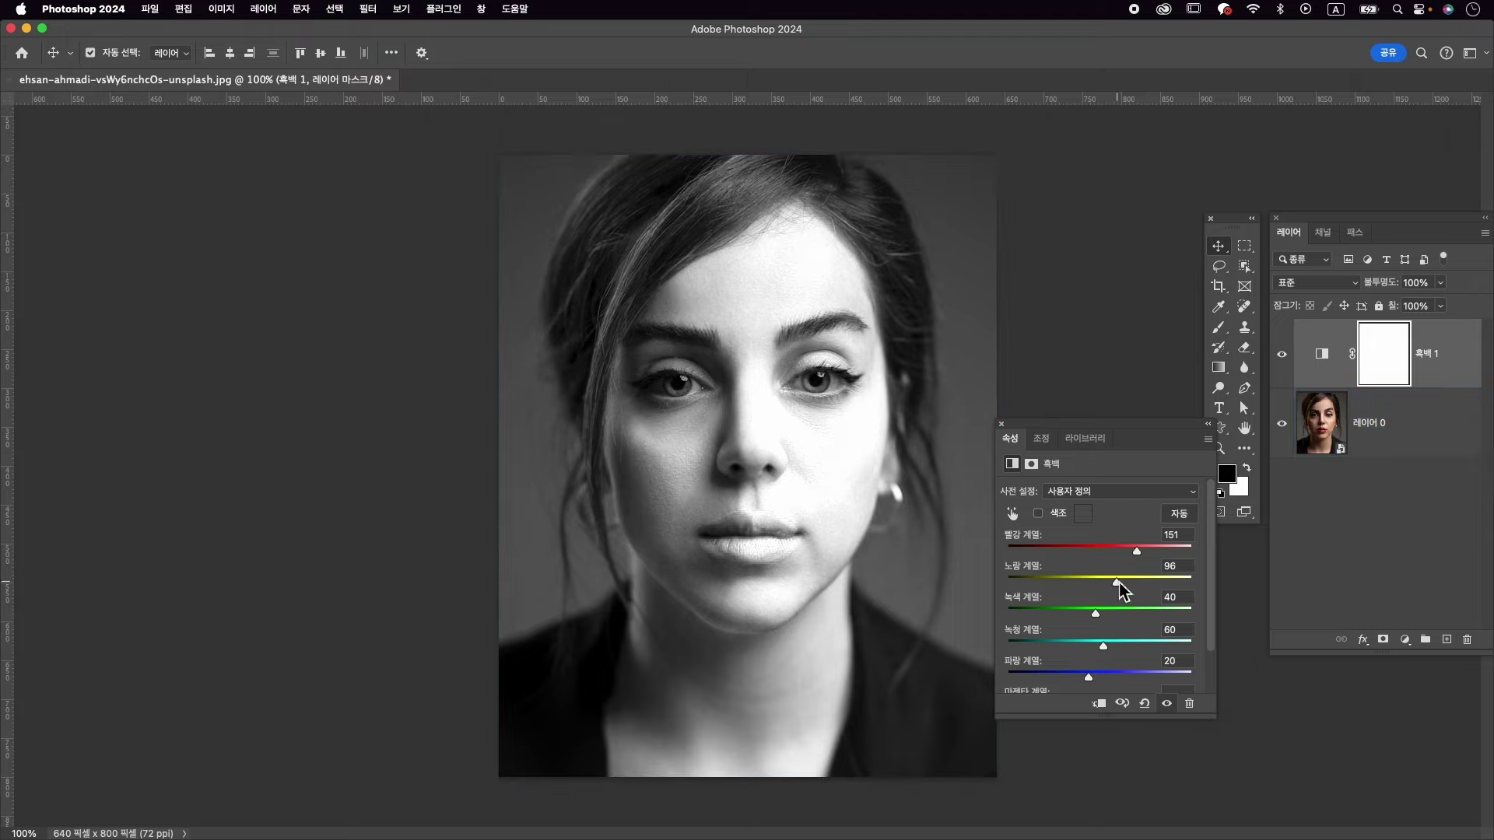
drag(1118, 584, 1102, 681)
click(806, 514)
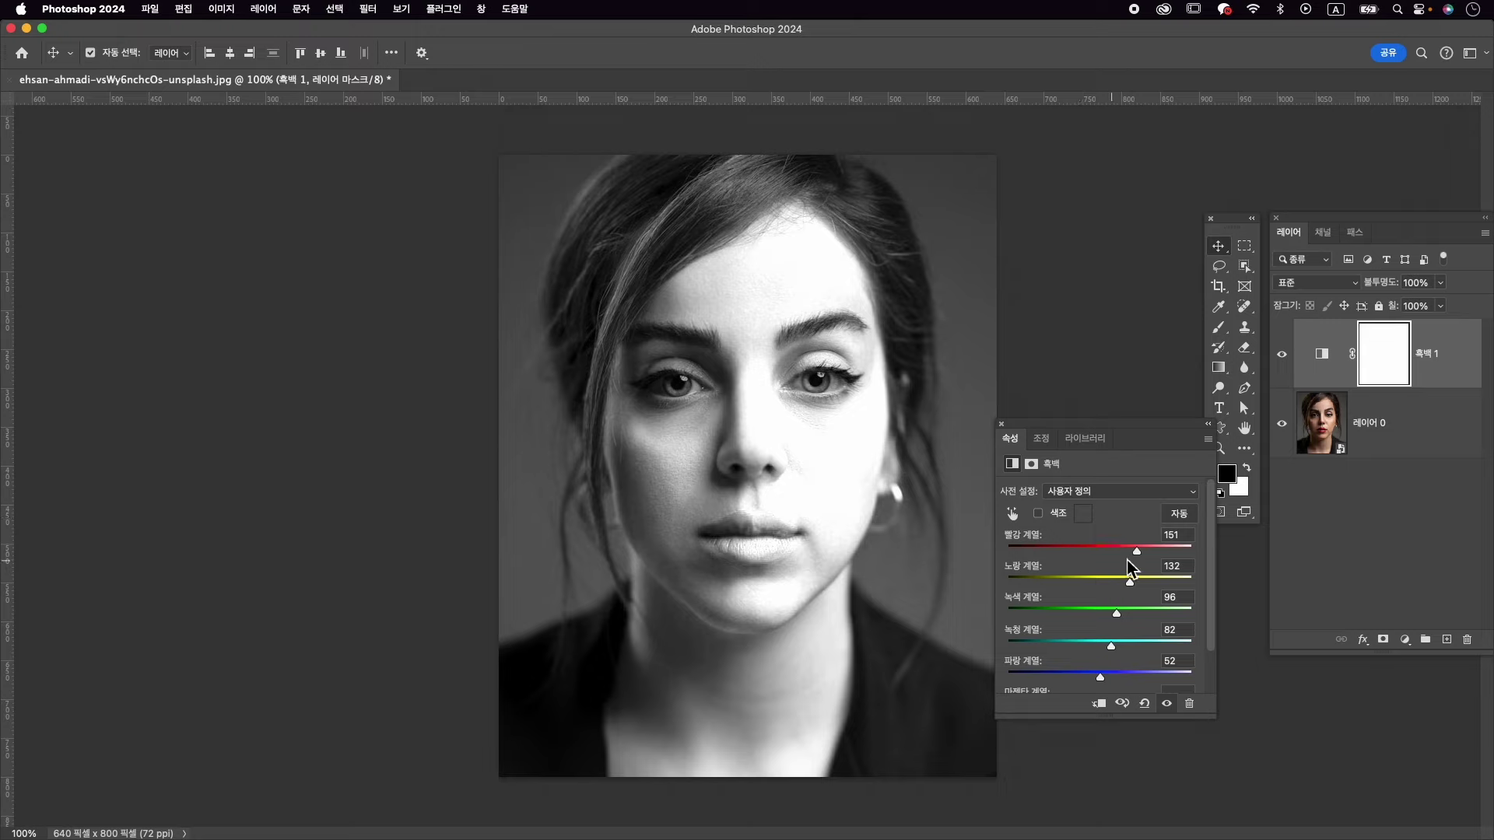
click(692, 420)
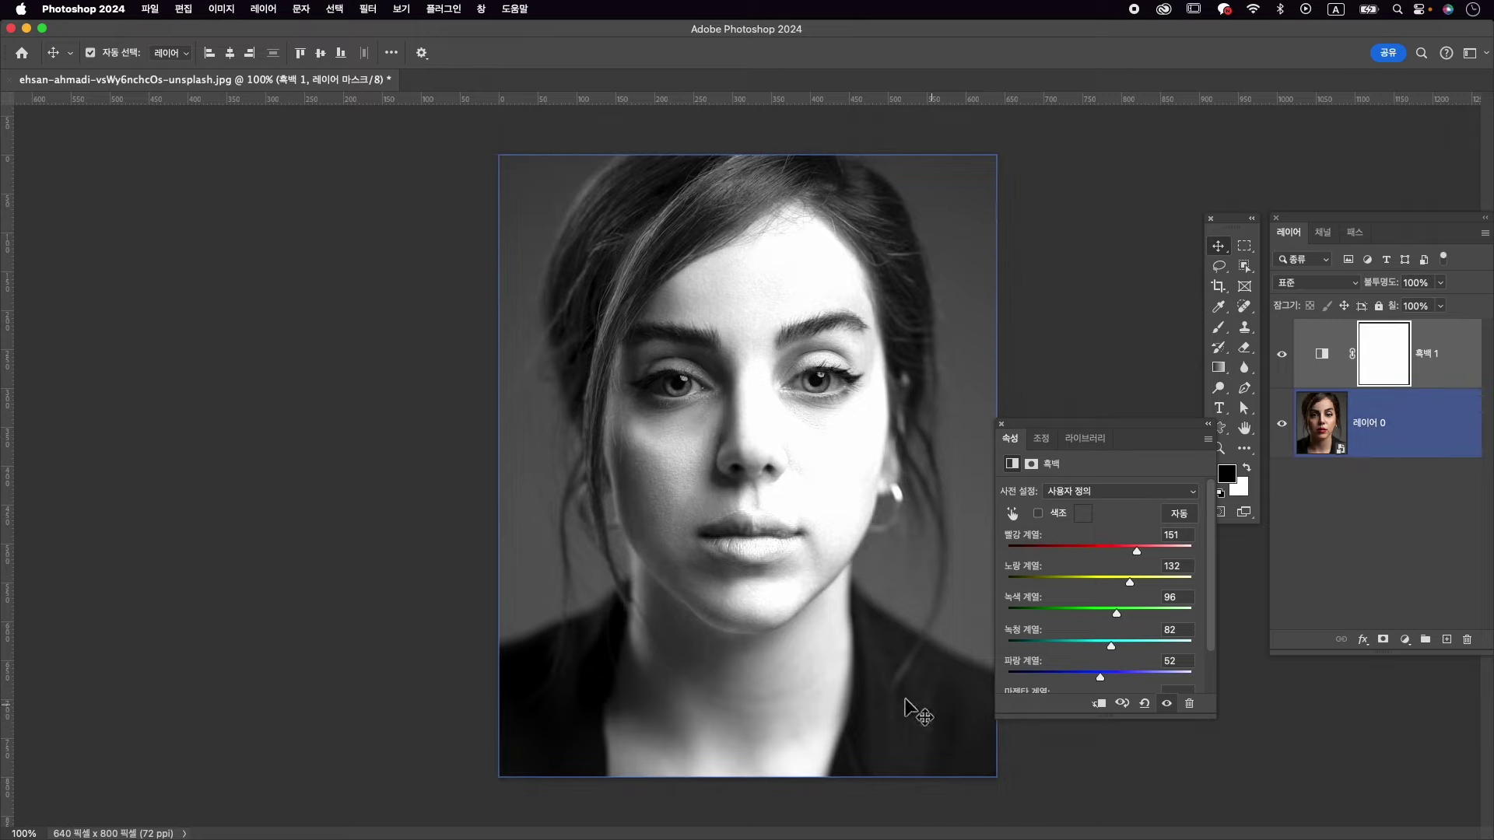
drag(1137, 551, 1144, 559)
click(856, 499)
- Save the black-and-white adjusted portrait as a layered Photoshop (PSD) file in the Downloads folder, keeping the original file name
click(163, 9)
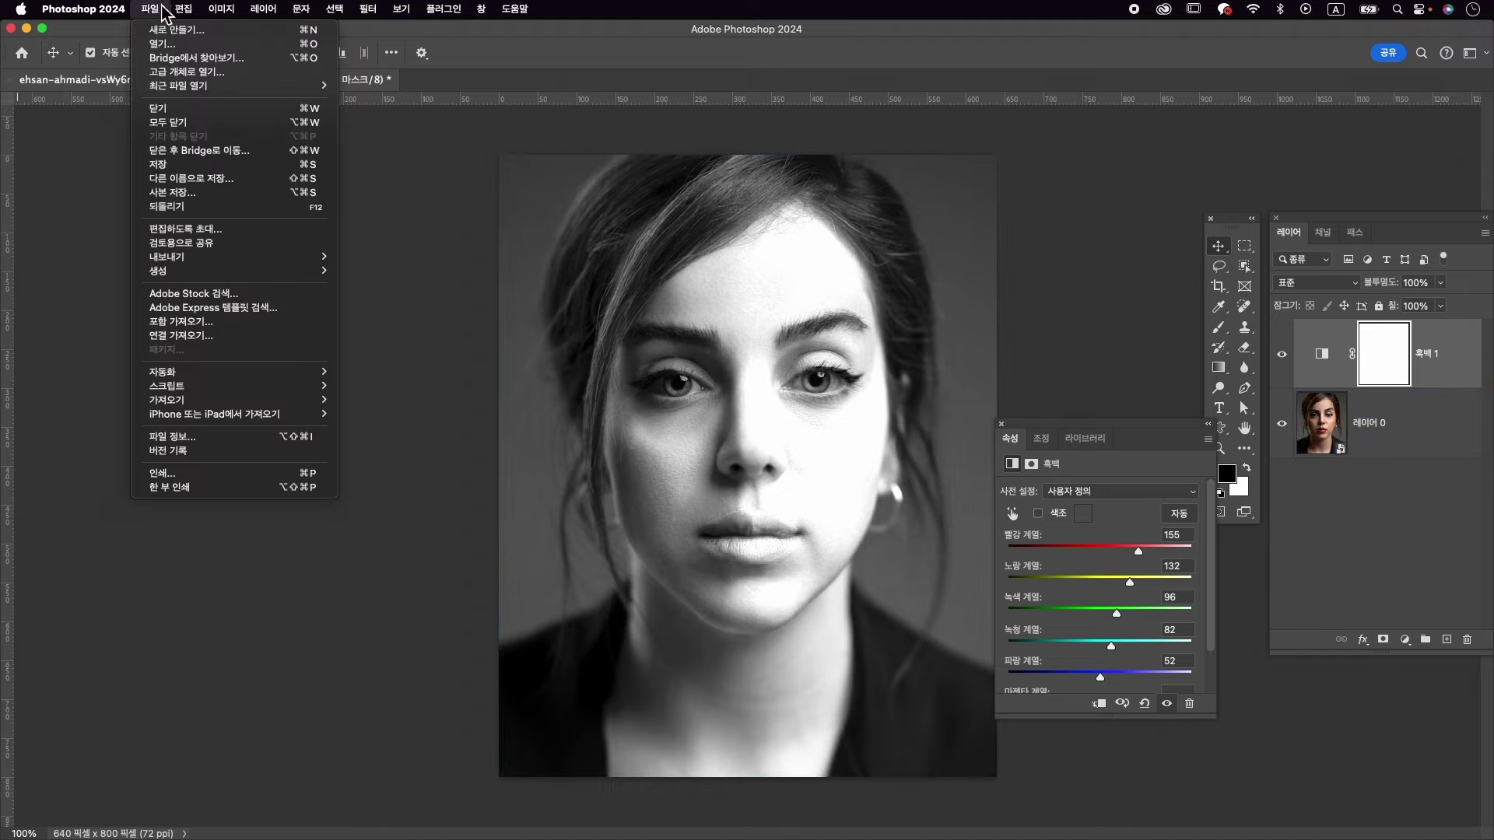
click(192, 184)
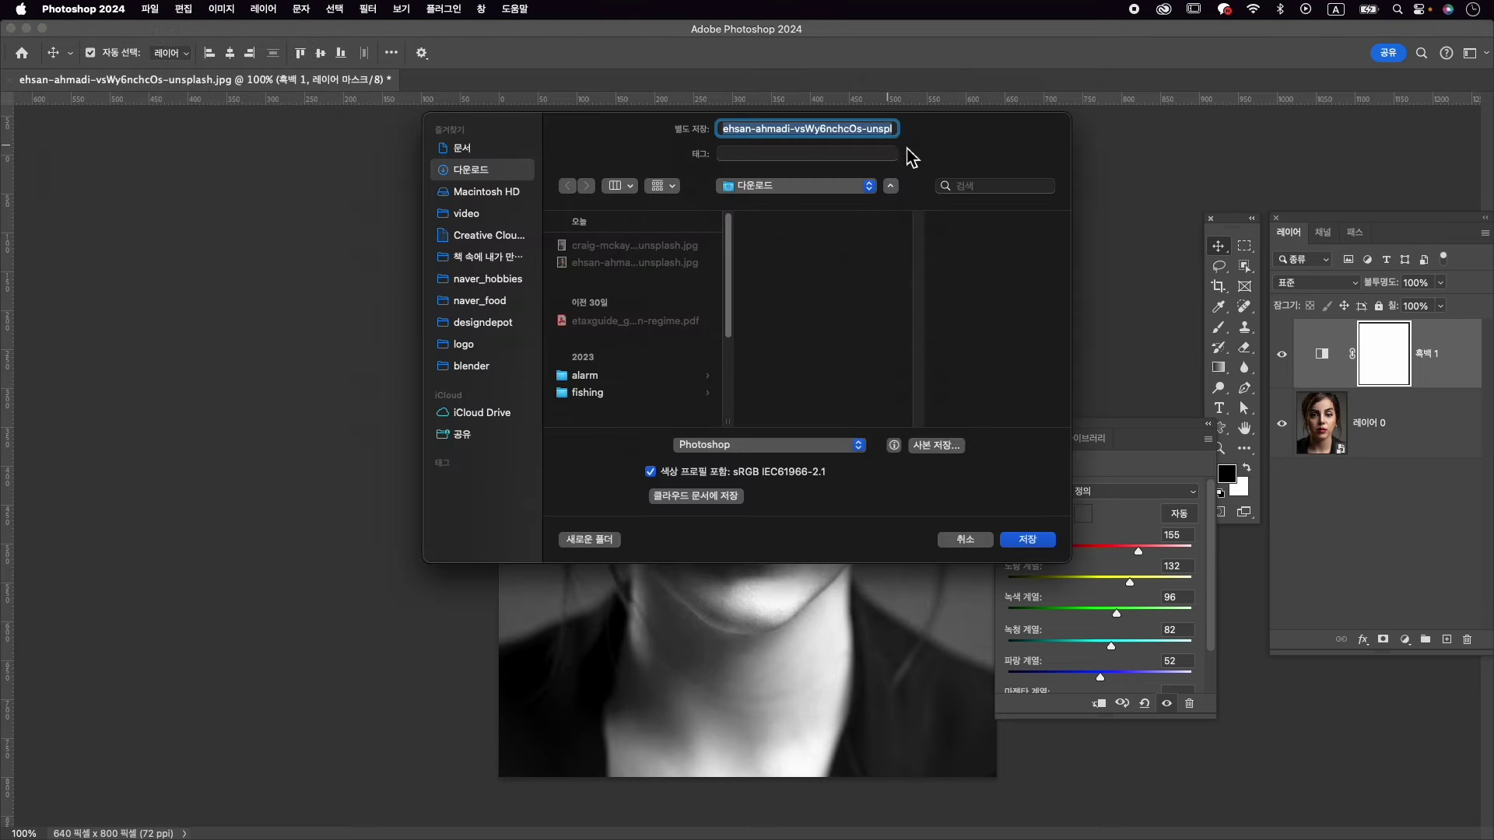
click(869, 133)
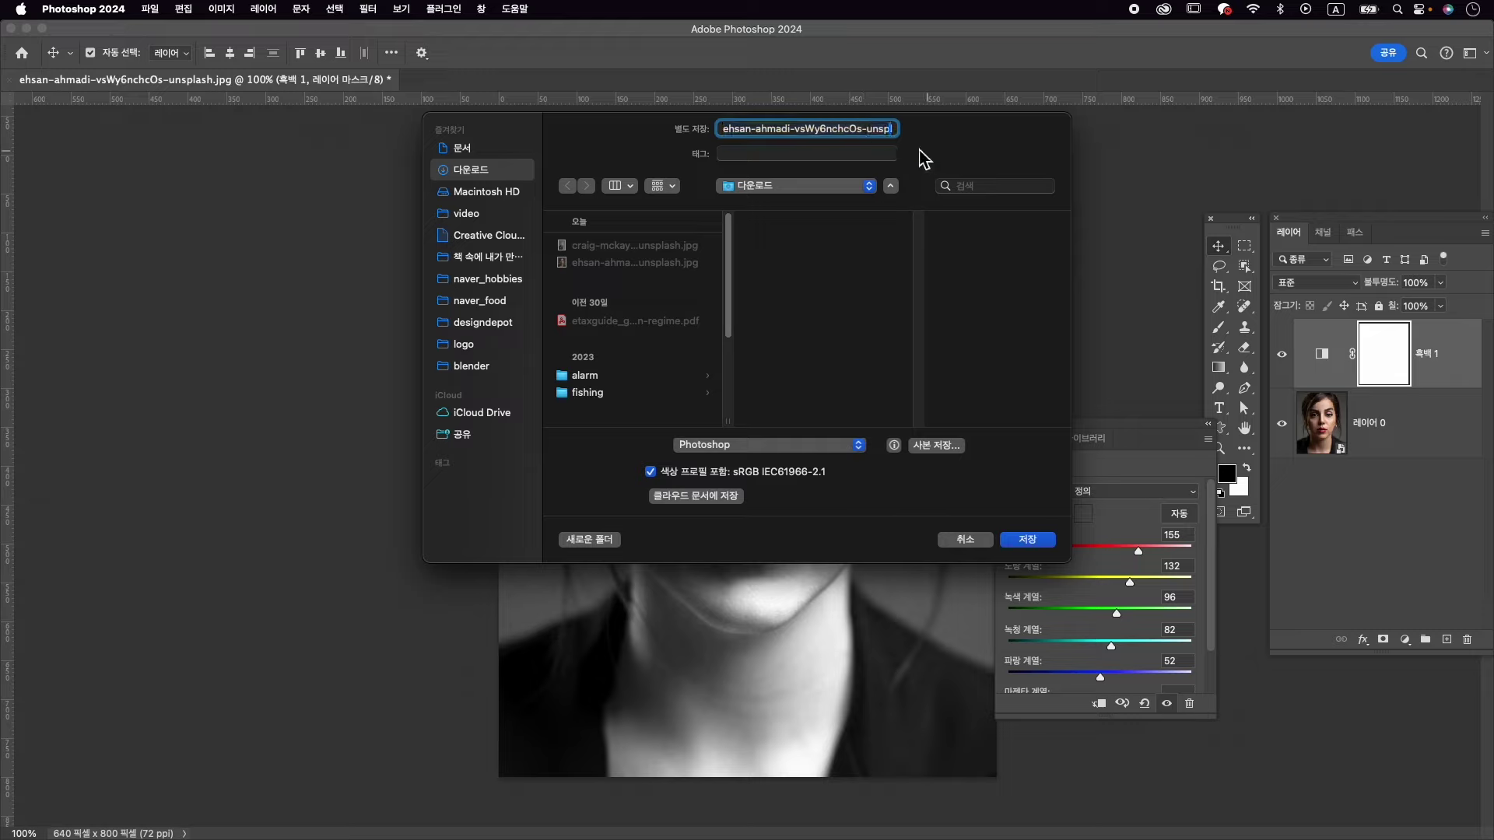
key(super+Right)
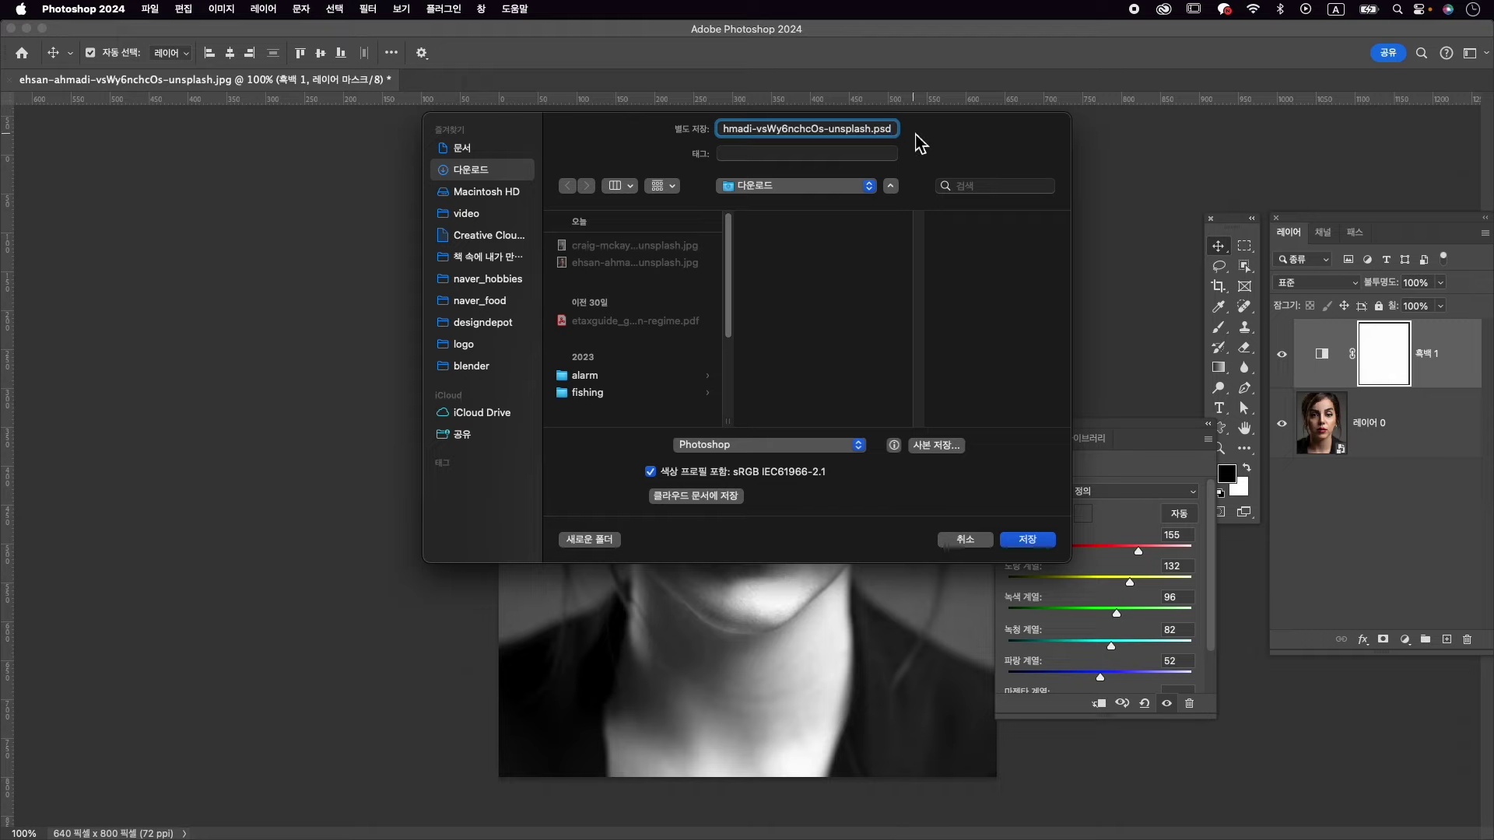
drag(962, 139, 947, 224)
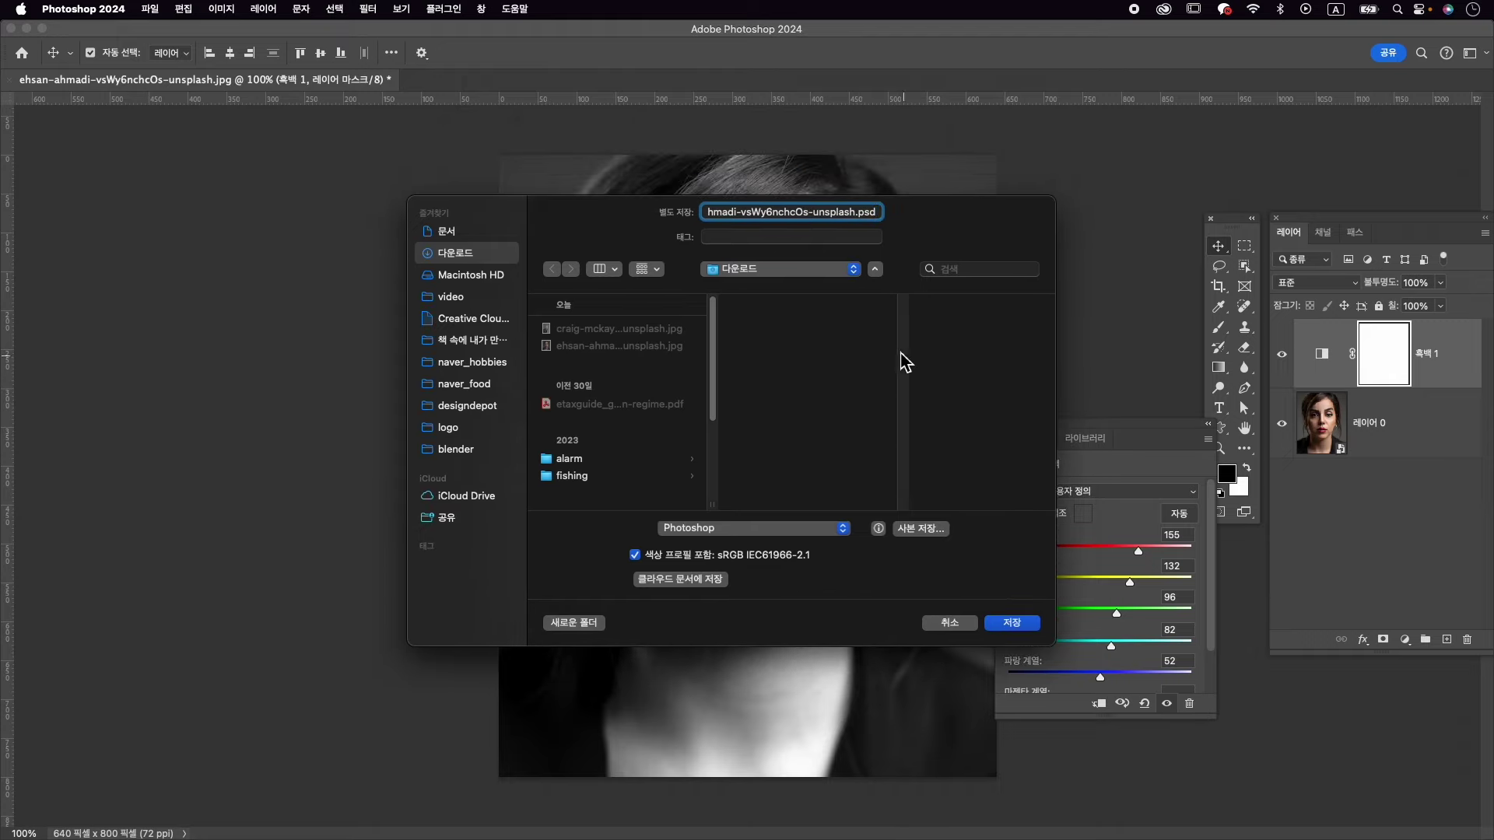
click(1030, 635)
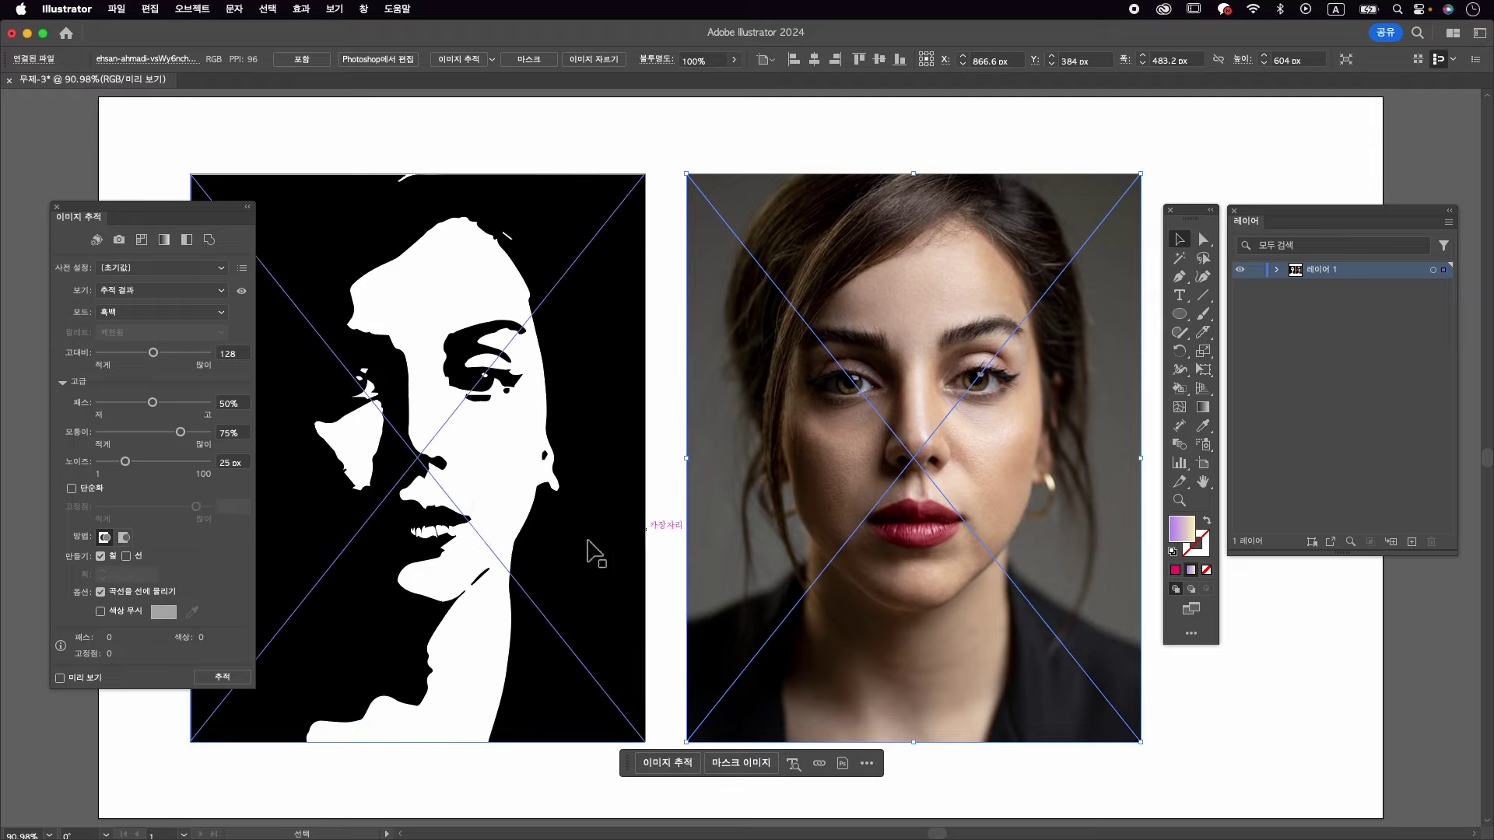
- Switch to Illustrator and relink the untraced color portrait to the saved PSD version
click(528, 313)
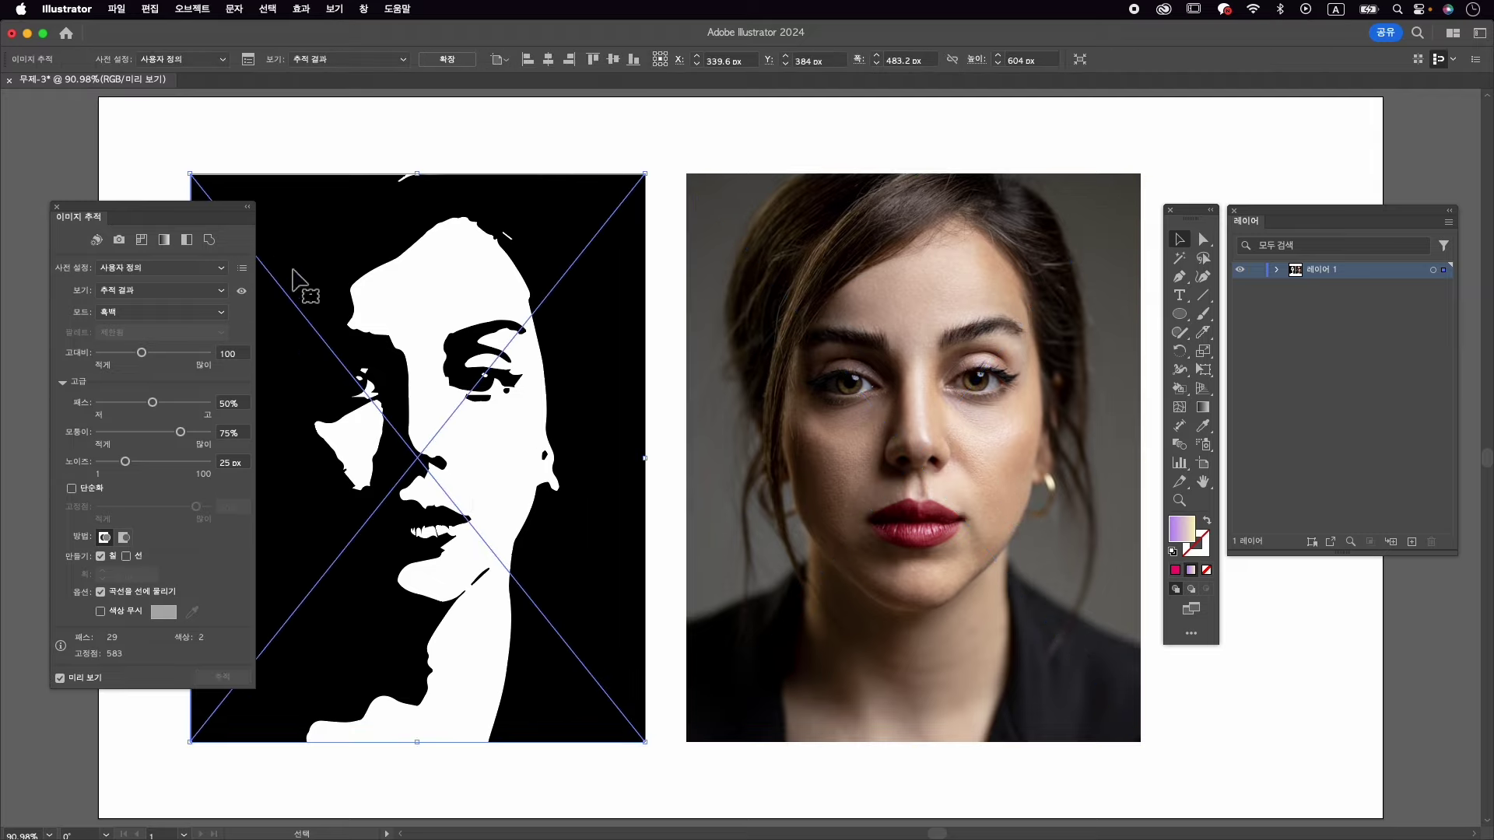
click(958, 375)
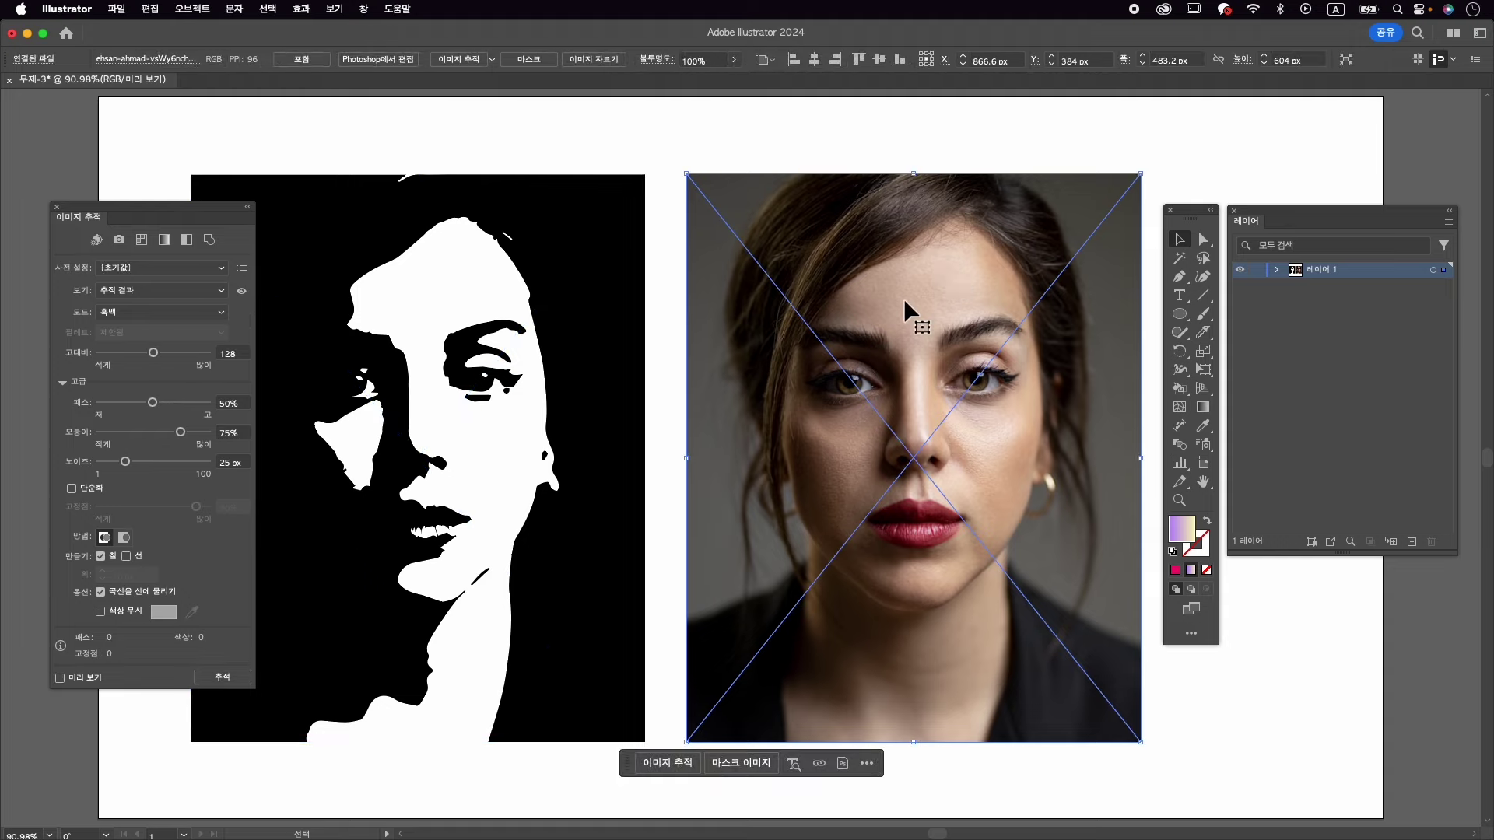
click(151, 62)
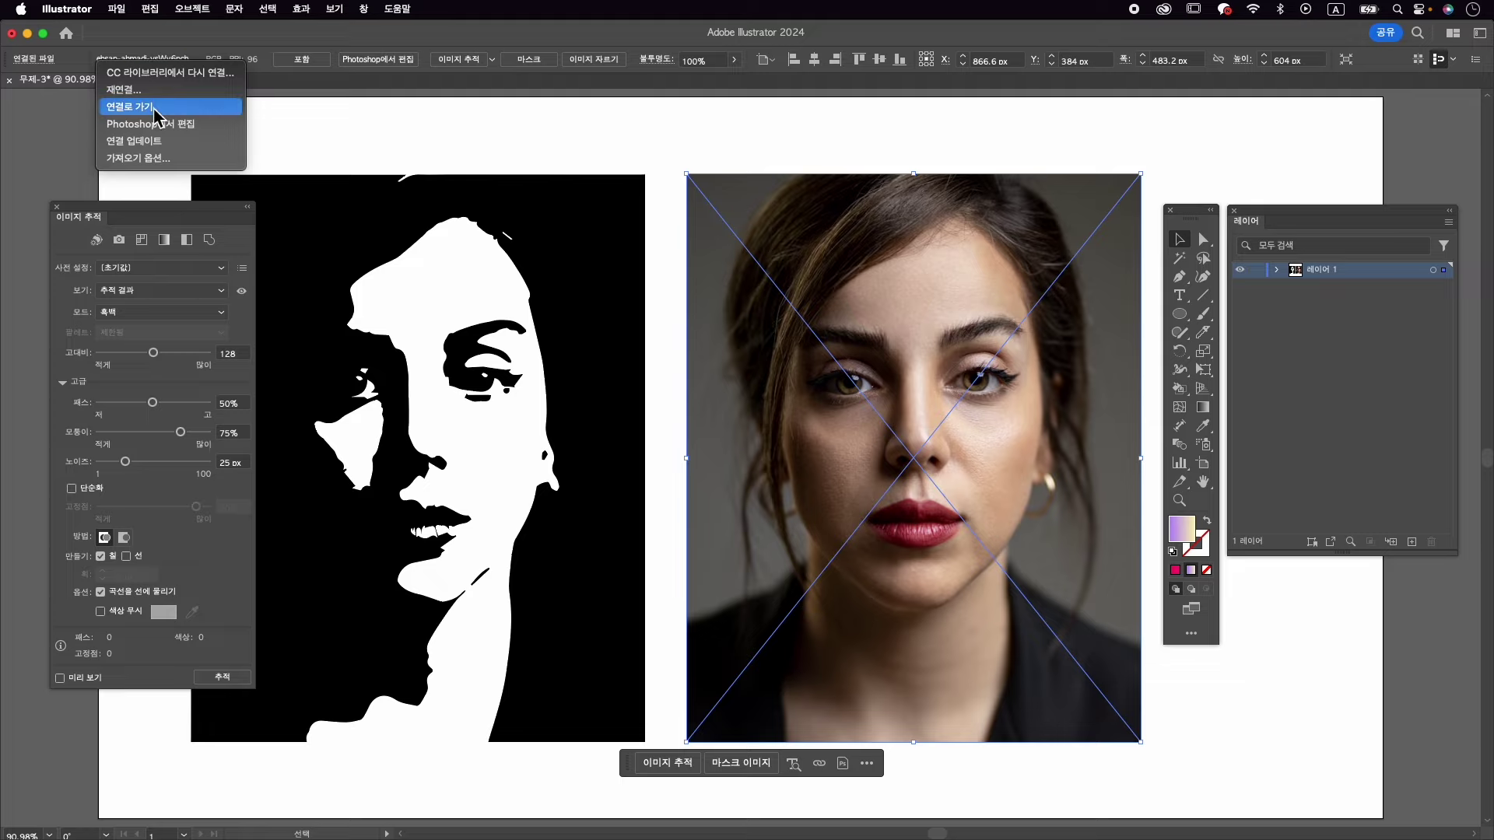
click(149, 92)
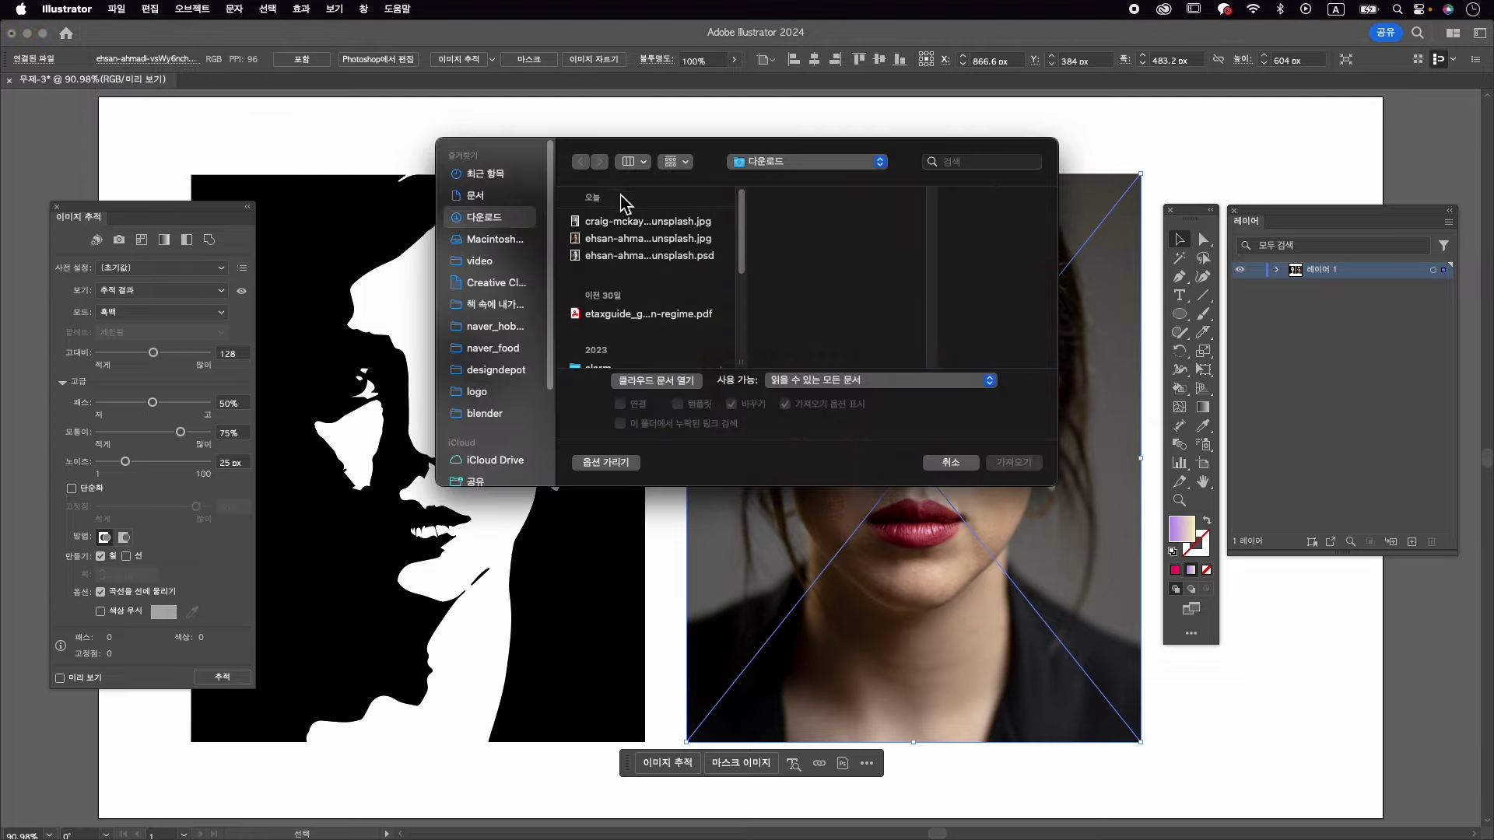
drag(676, 237, 754, 455)
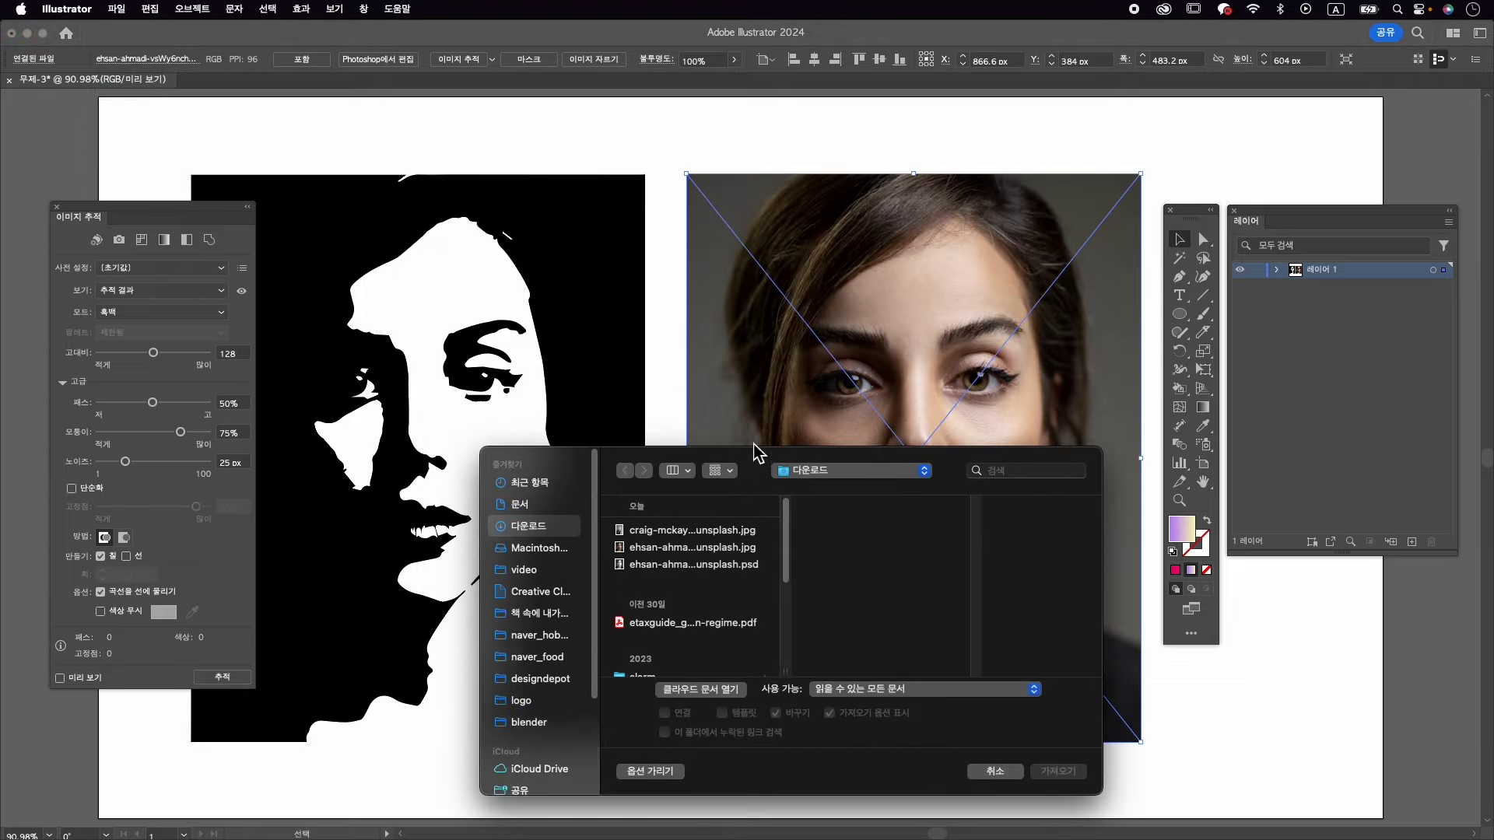
click(731, 566)
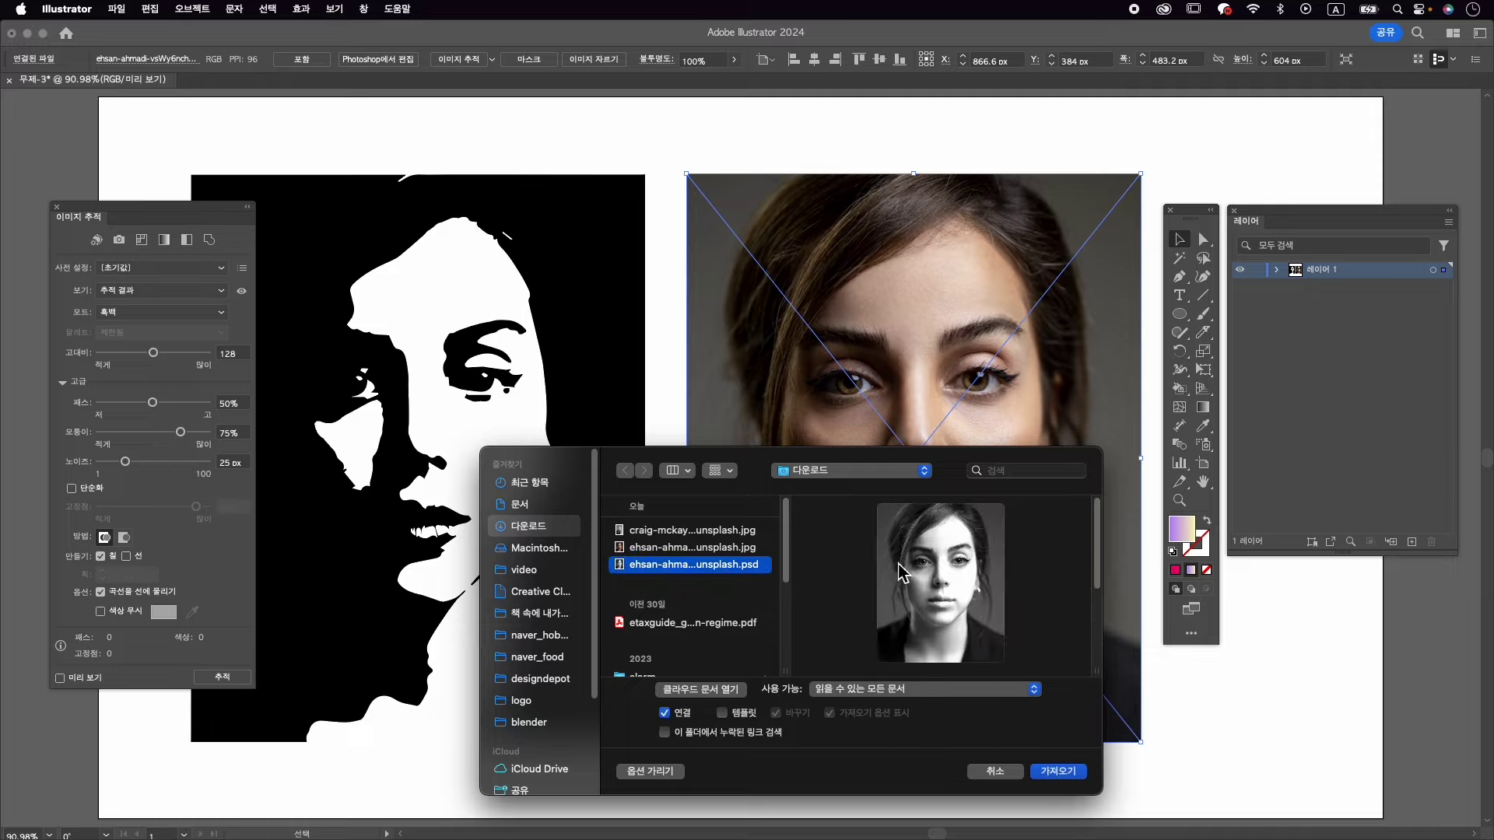
click(1058, 771)
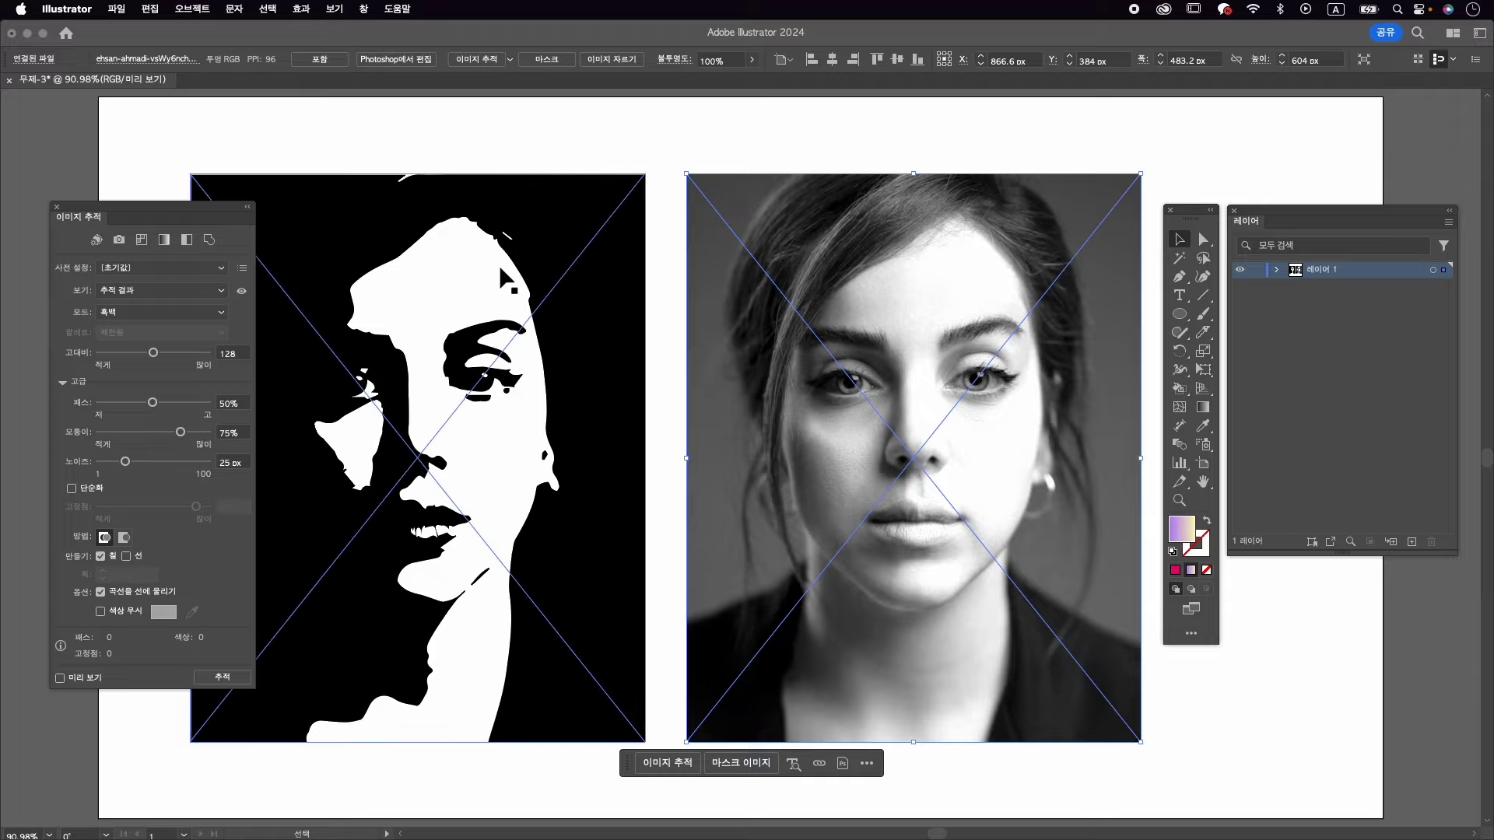
- Trace the relinked black-and-white portrait with a threshold of 100 and move the Image Trace settings away from the artwork
click(483, 63)
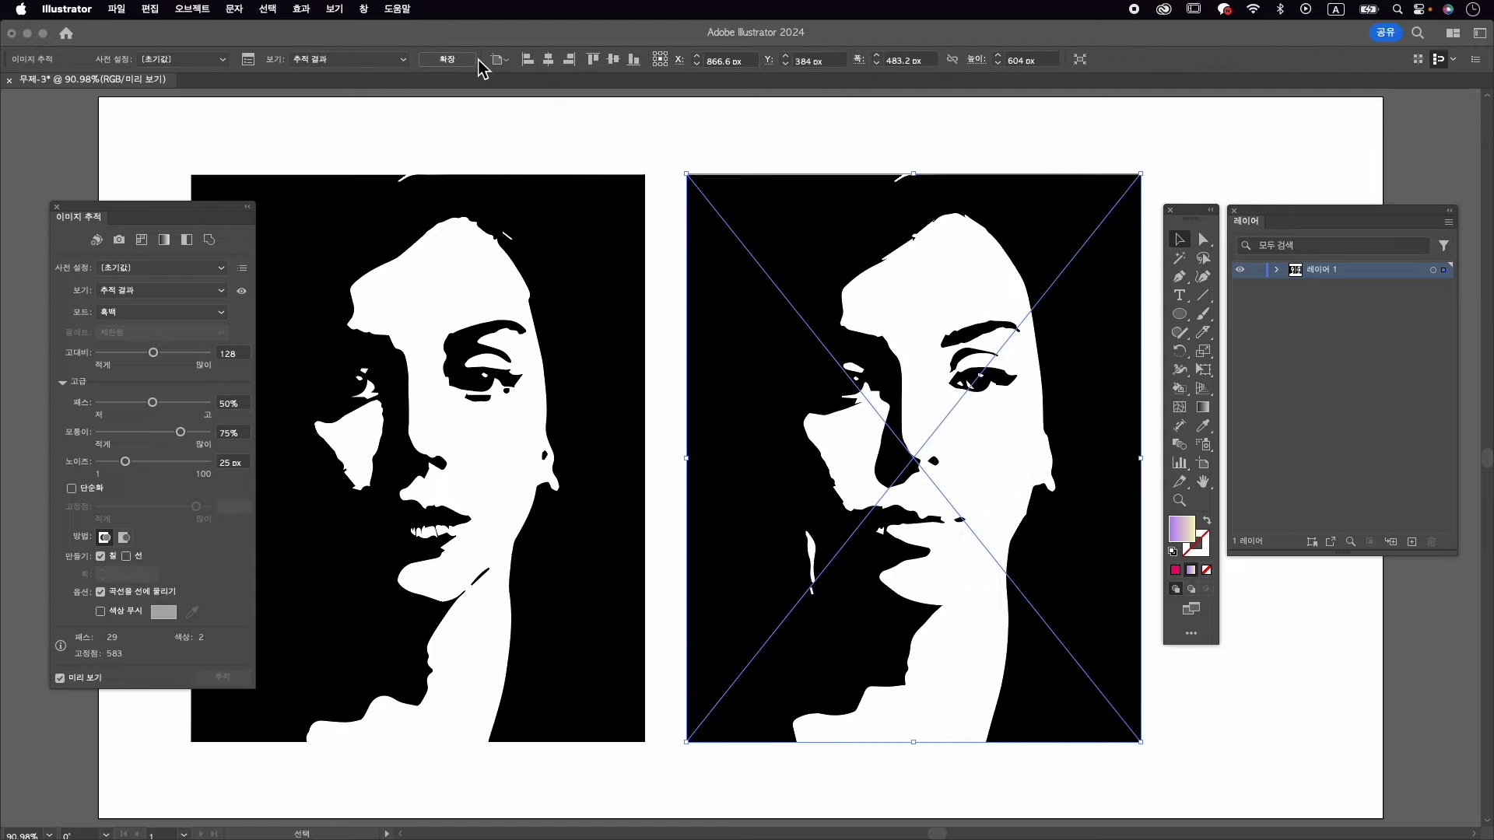
shift+click(271, 393)
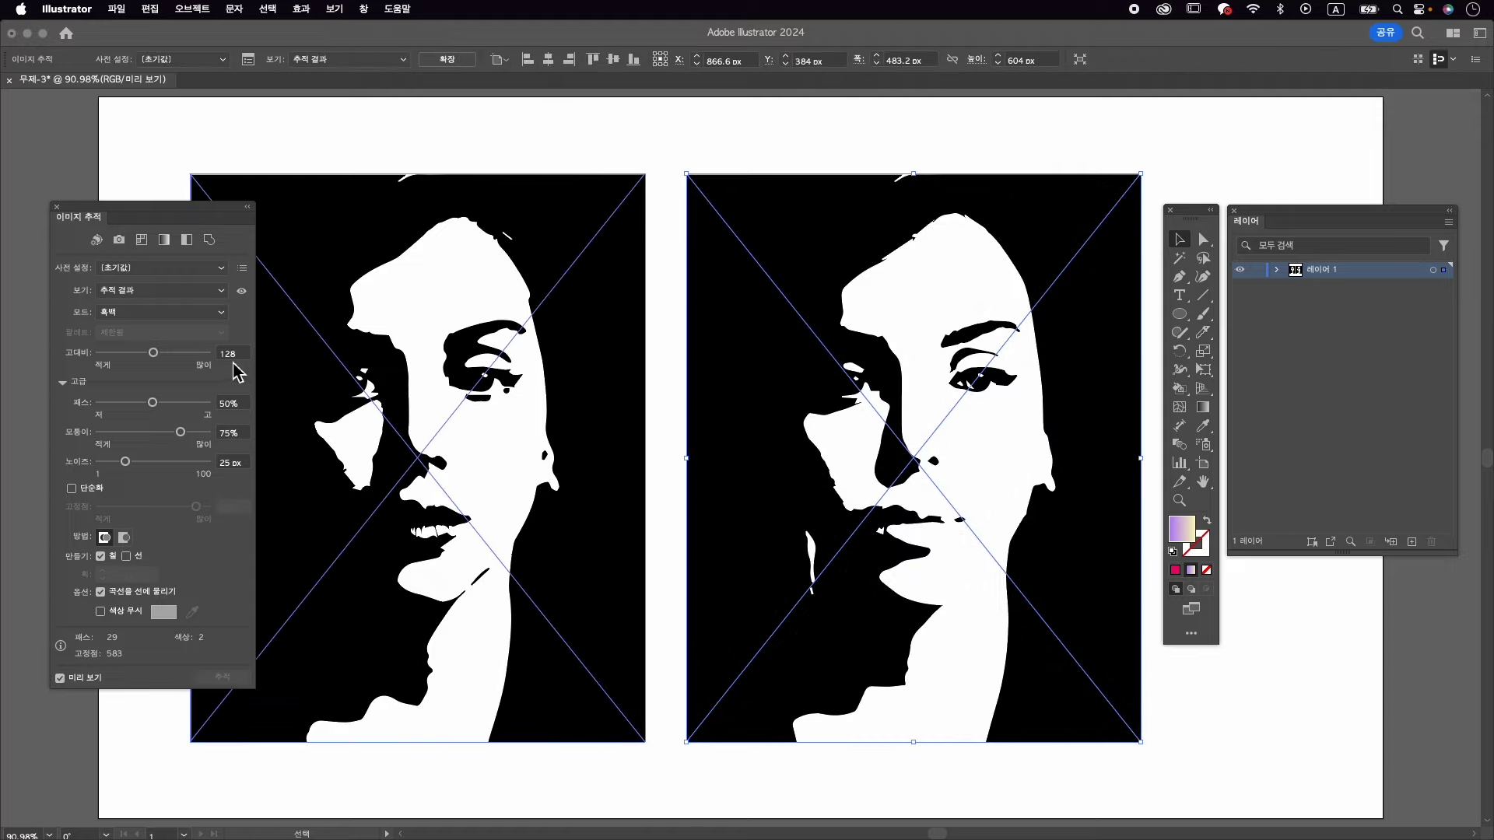
click(234, 355)
text(100)
key(Return)
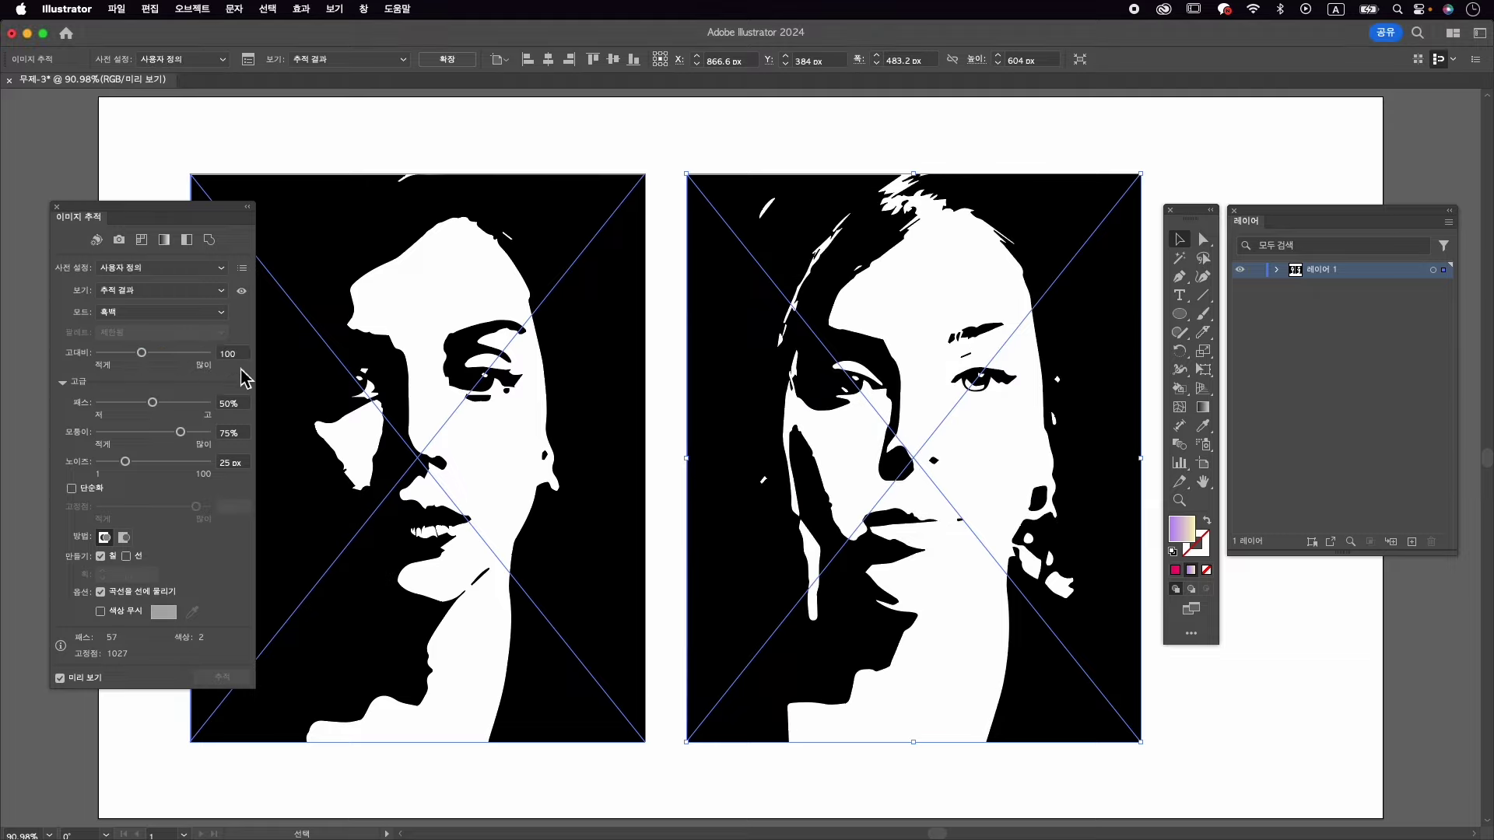
mouse_move(148, 217)
mouse_down()
mouse_move(63, 259)
mouse_move(170, 257)
mouse_up()
click(323, 295)
click(996, 383)
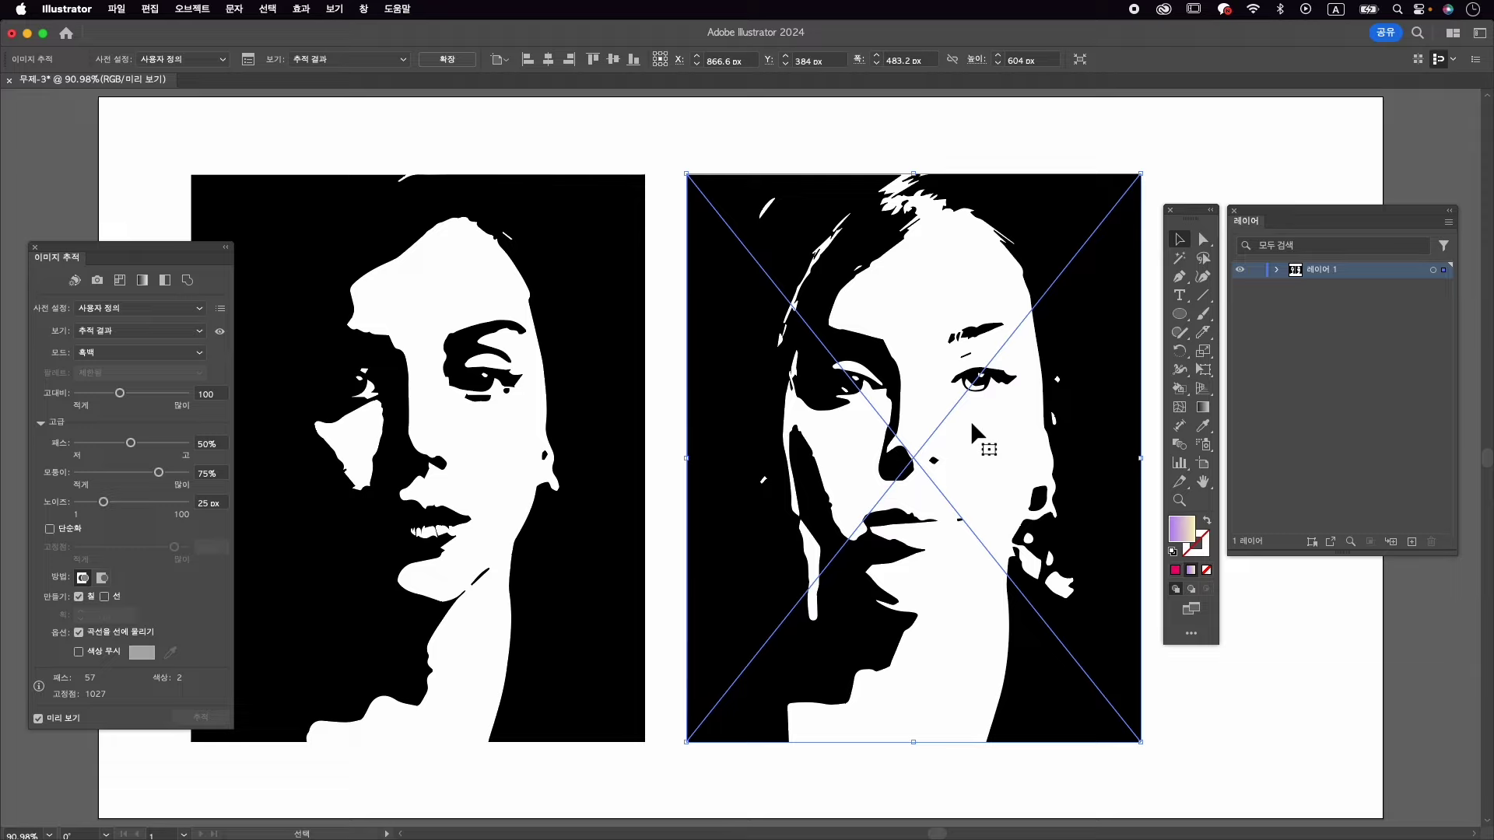
- Delete the trace made from the original photo and center the remaining trace horizontally on the artboard
click(502, 358)
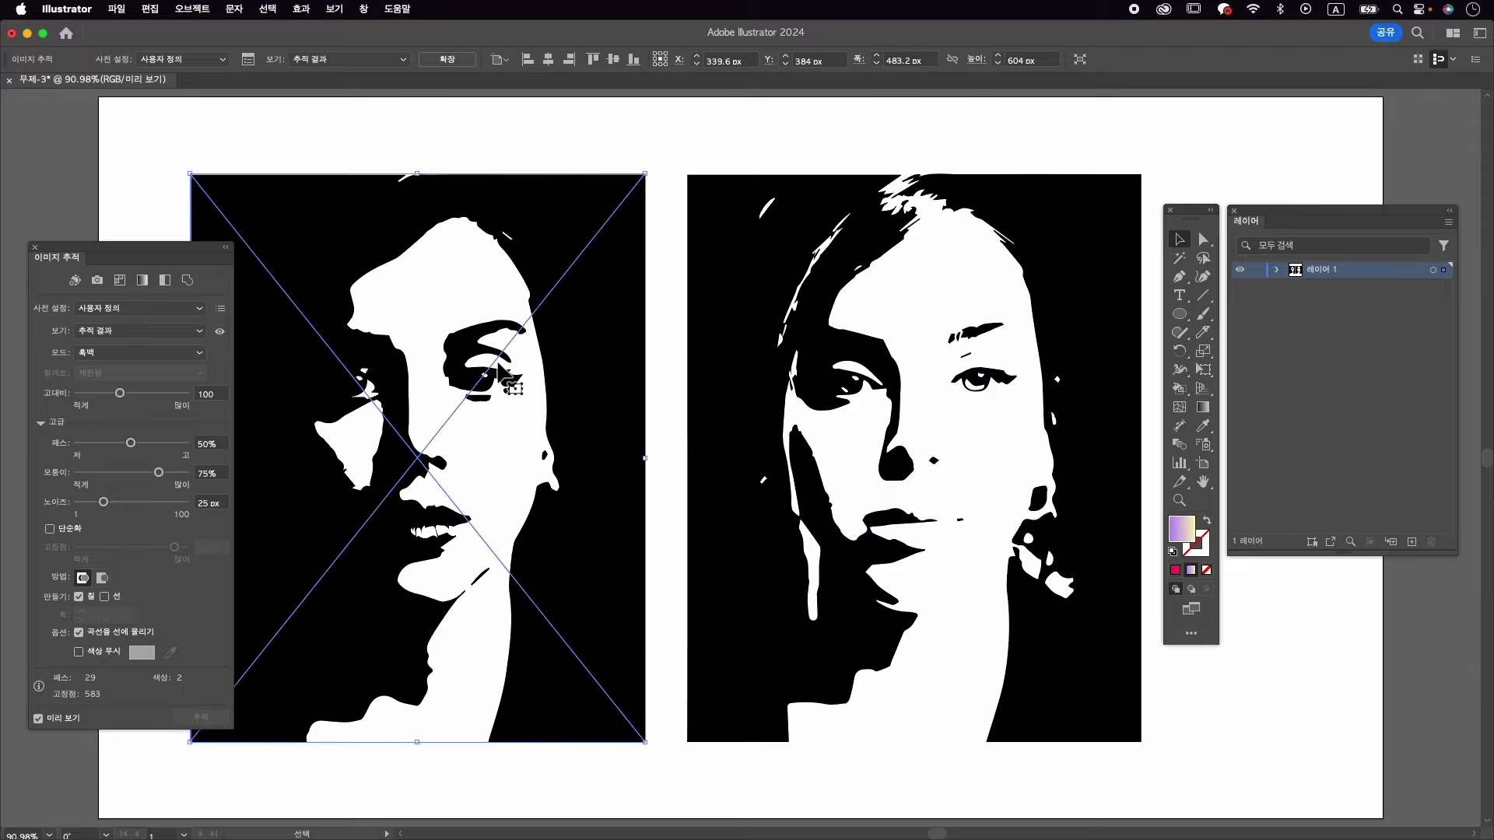
key(Delete)
click(749, 354)
drag(913, 357, 844, 353)
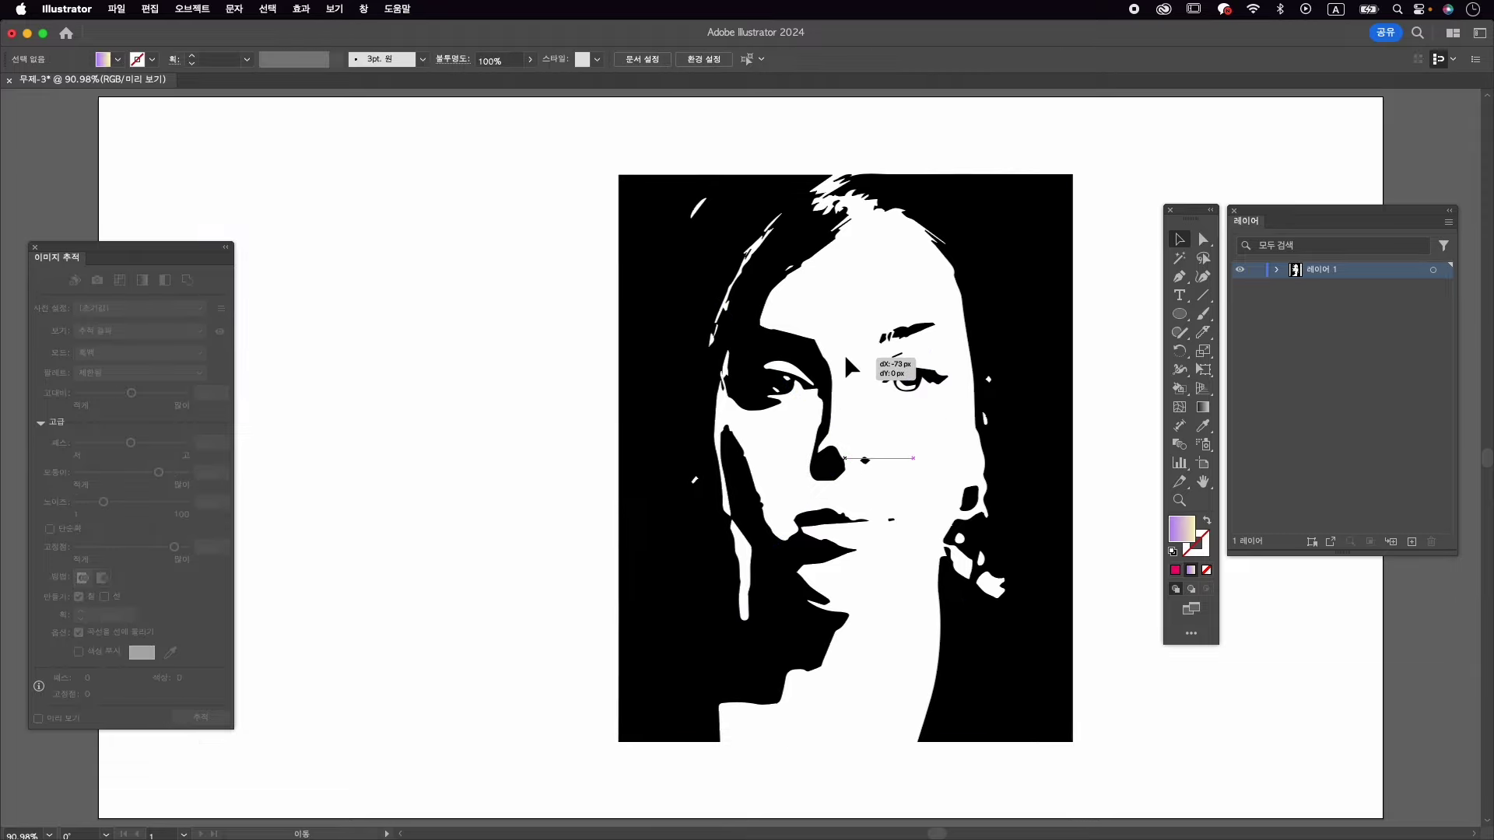
click(549, 60)
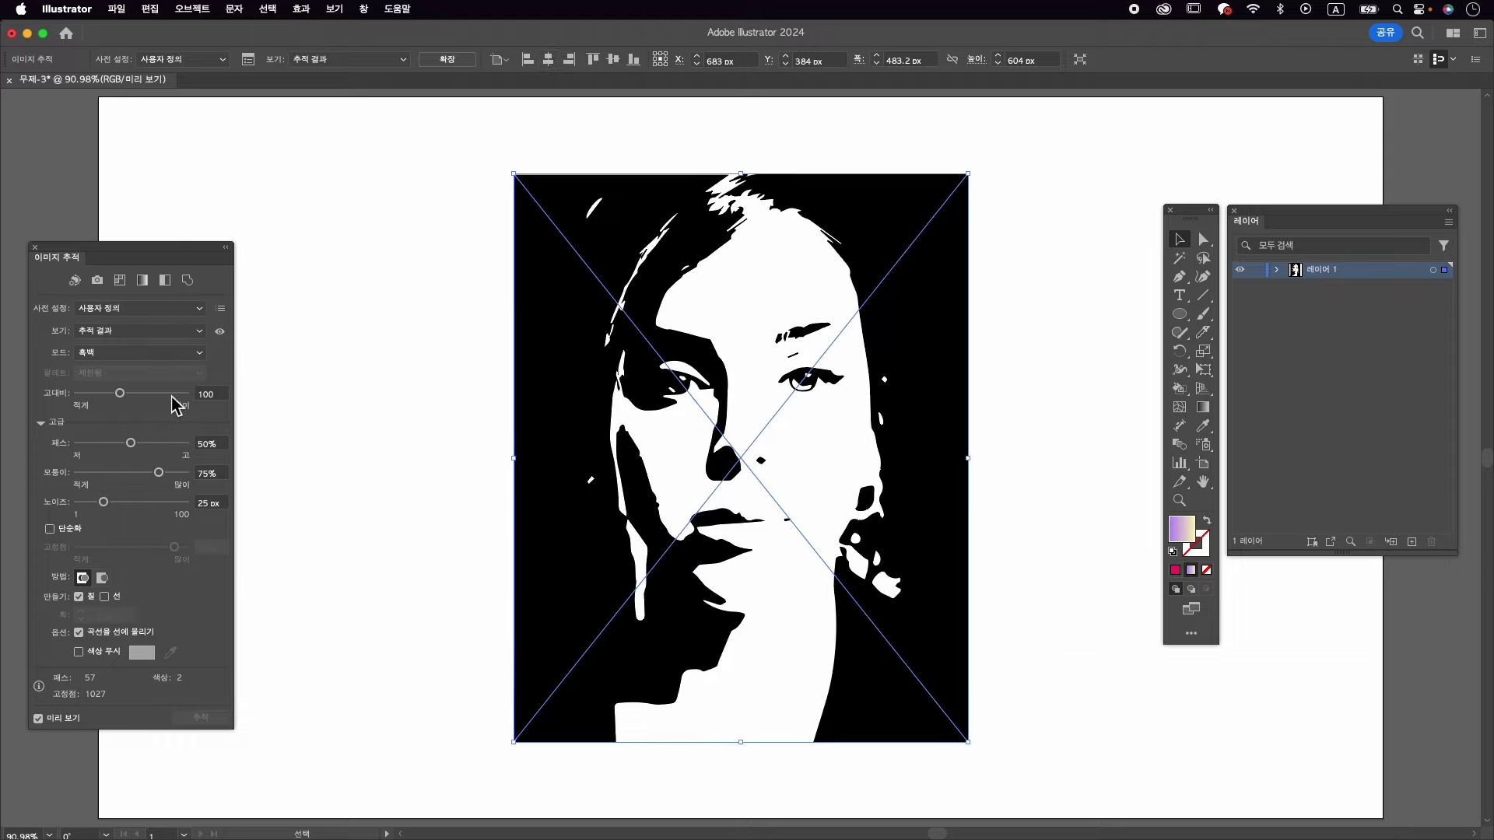
- Expand the centered trace into editable vector paths and close the Image Trace settings
click(463, 61)
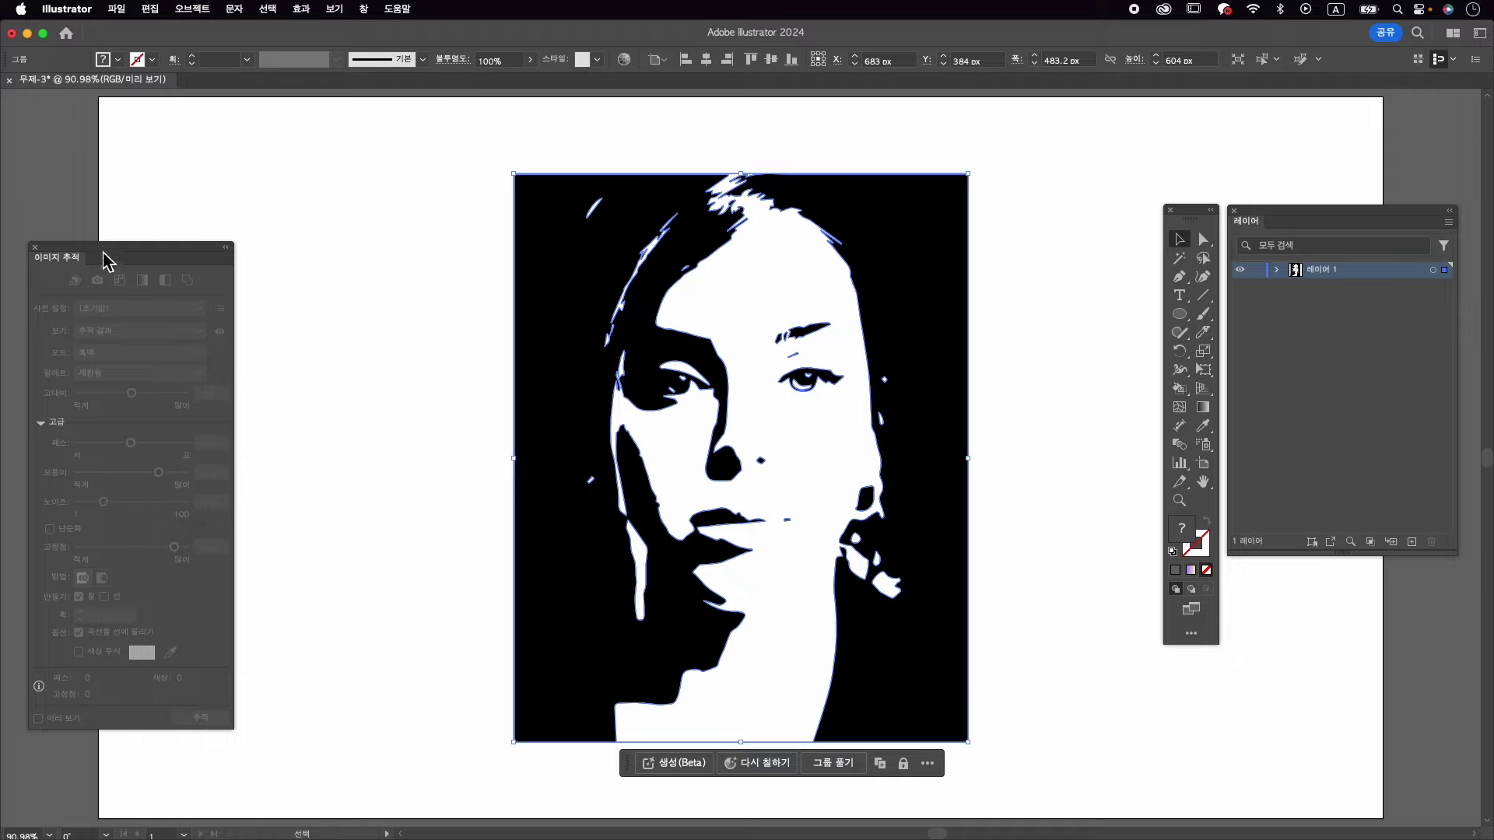
click(35, 249)
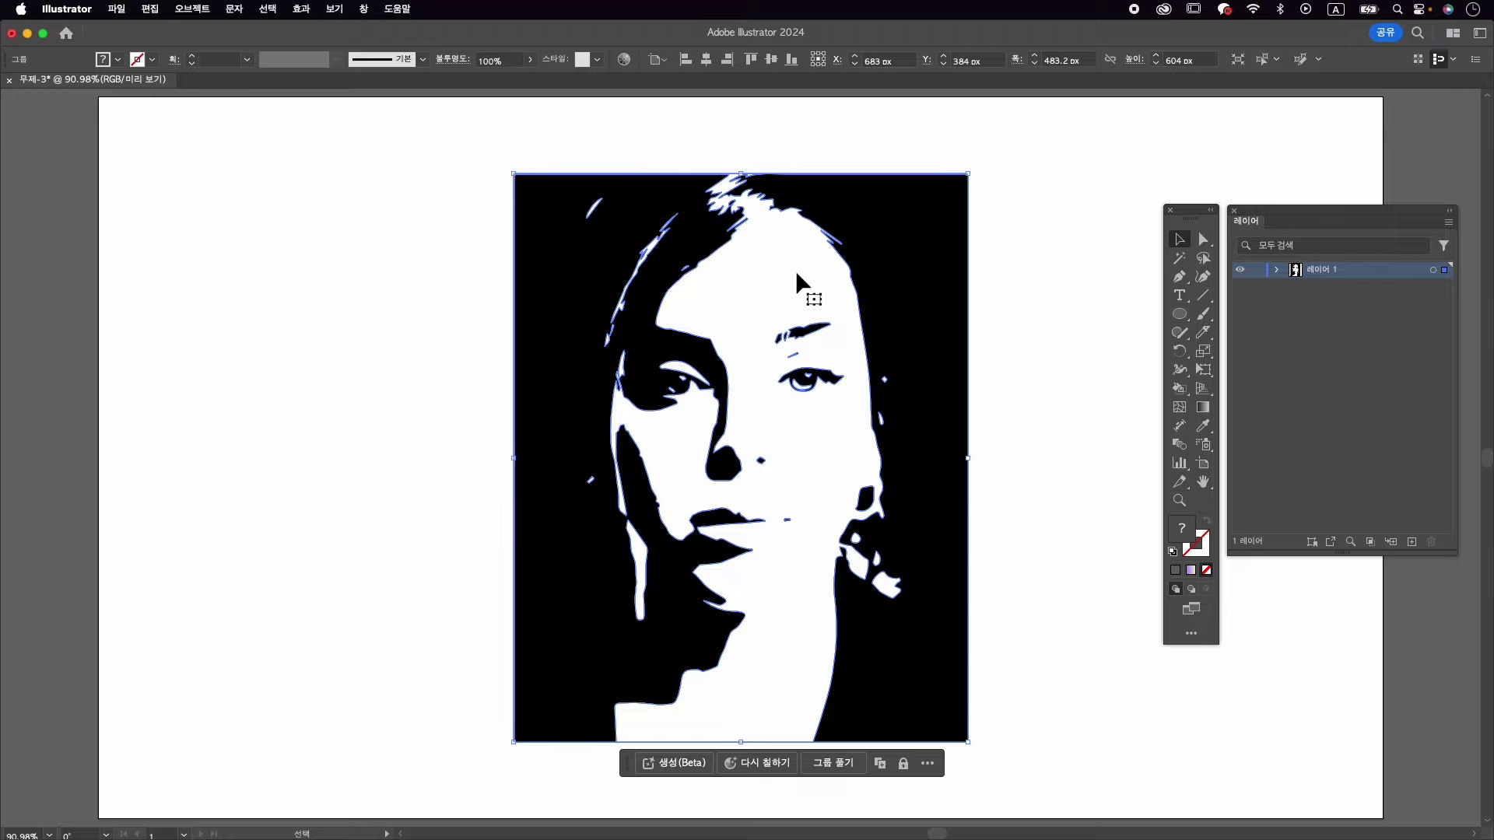
click(1015, 284)
- Draw a purple-to-yellow gradient rectangle larger than the portrait and send it to the back
key(m)
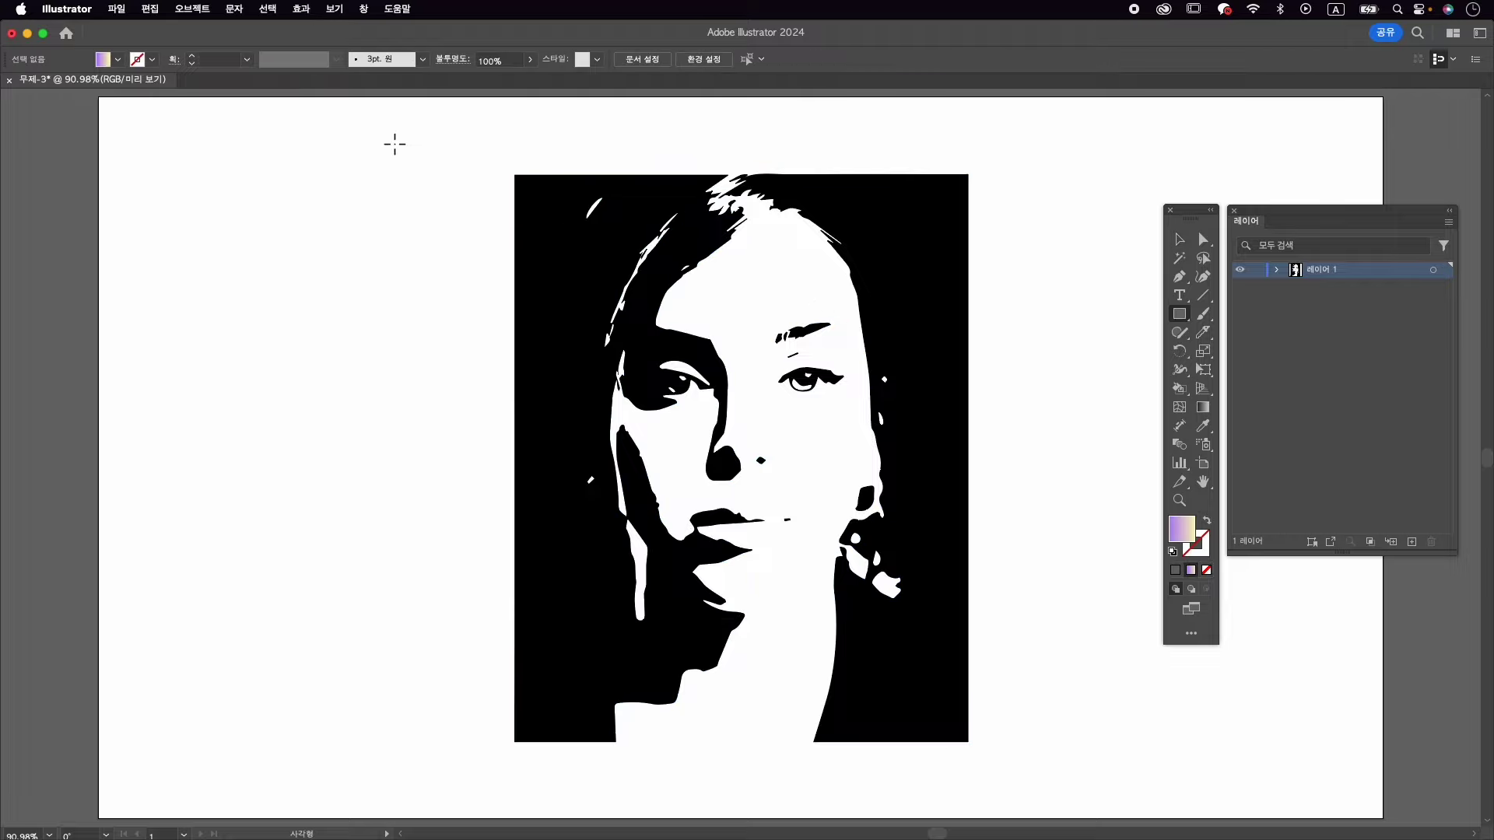
mouse_move(390, 139)
mouse_down()
mouse_move(918, 579)
mouse_move(1112, 783)
mouse_up()
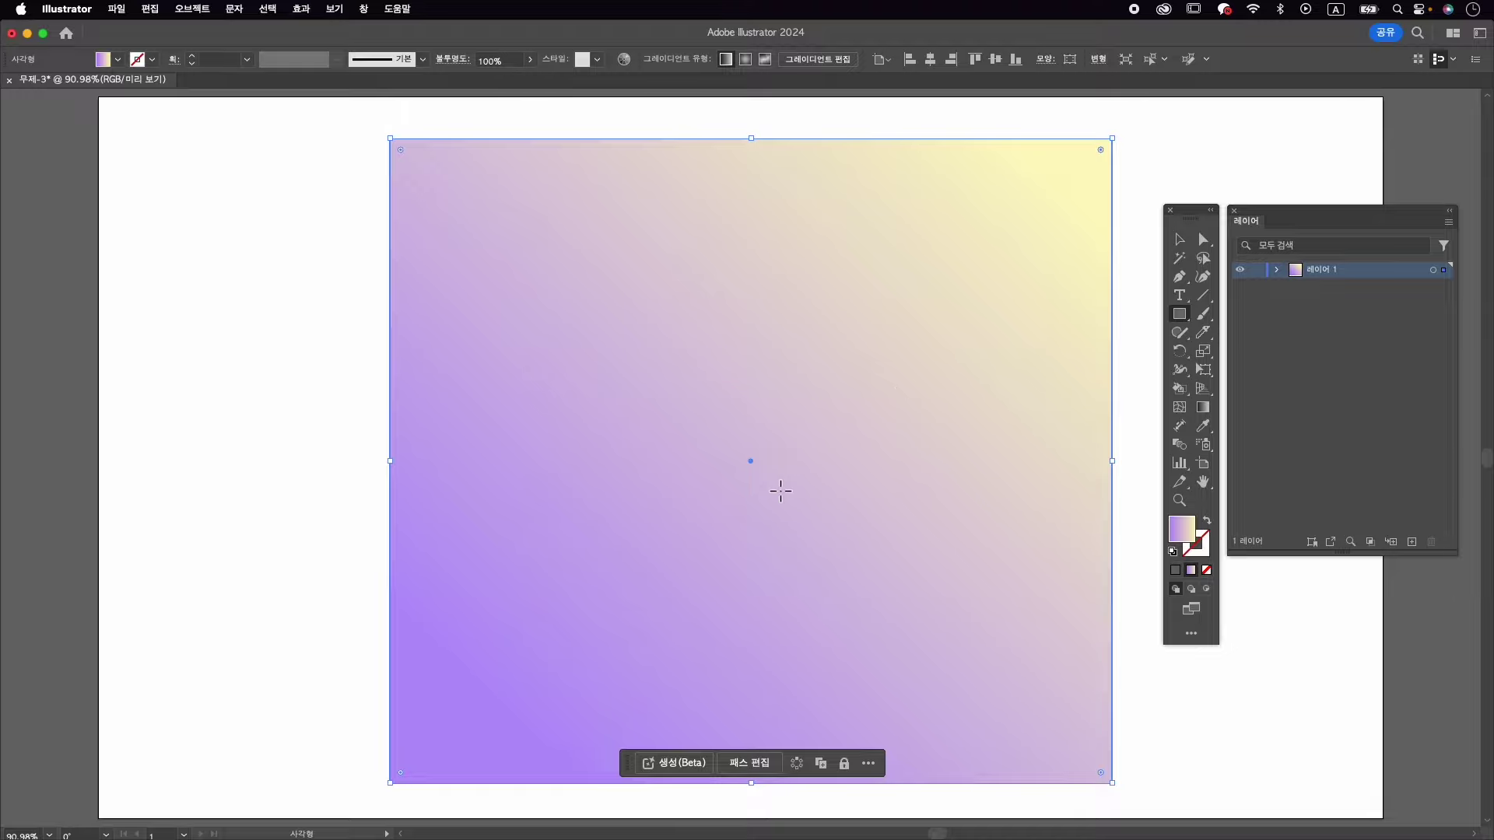
key(v)
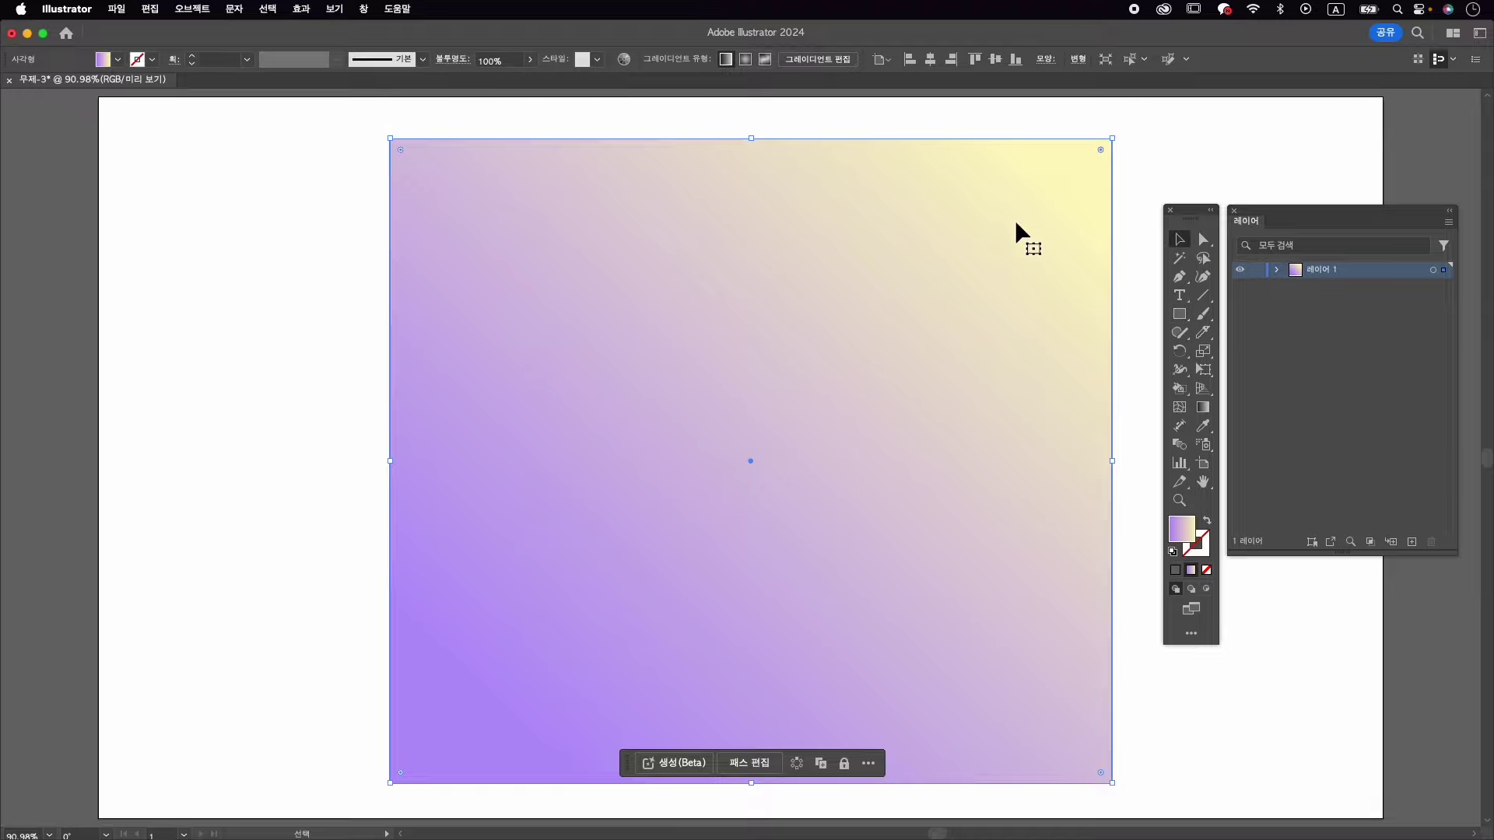
right_click(1060, 199)
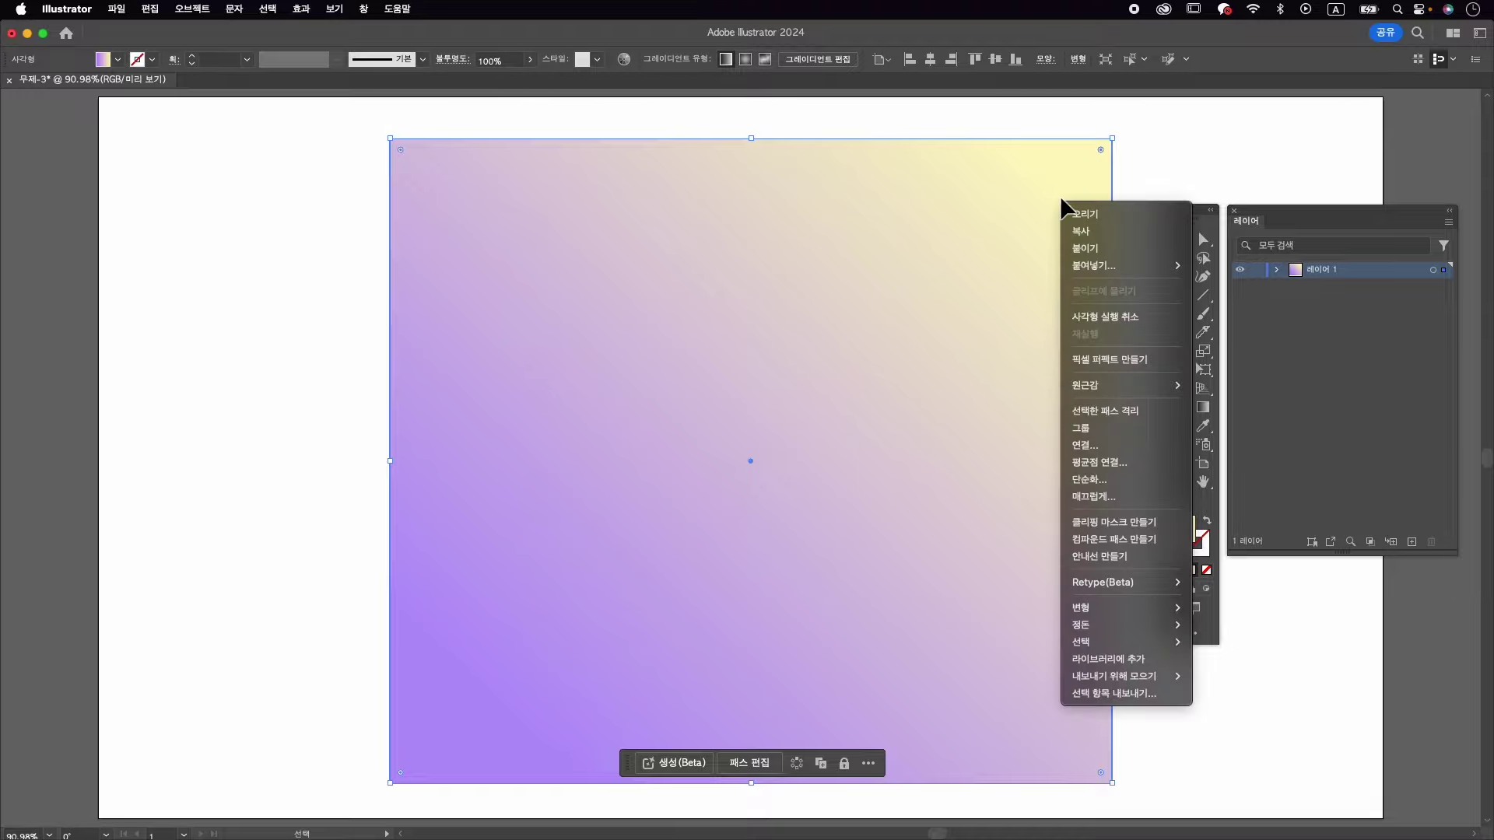
mouse_move(1185, 630)
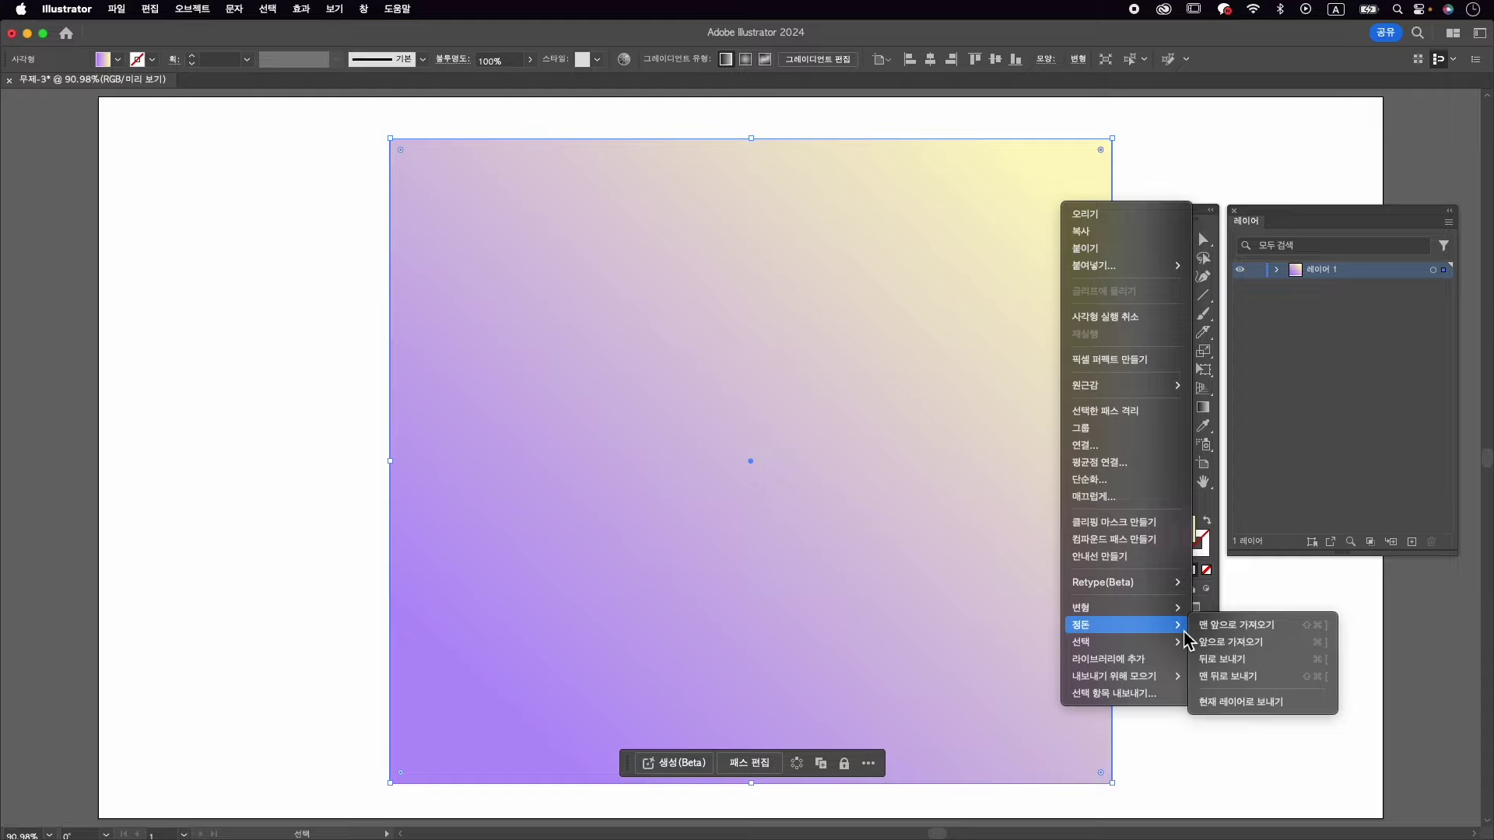
click(1254, 678)
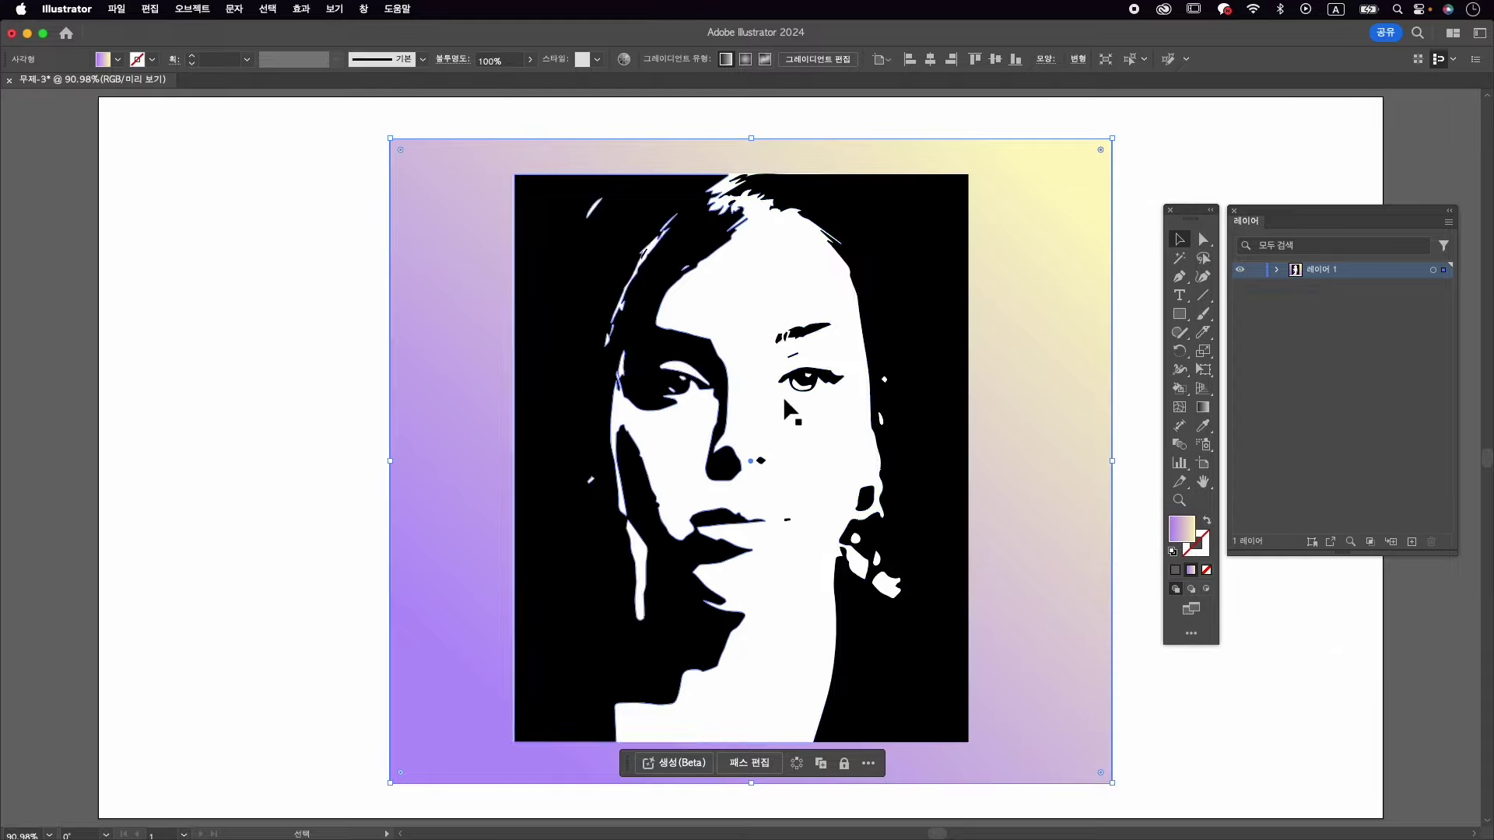
- Delete the gradient rectangle behind the portrait
click(917, 343)
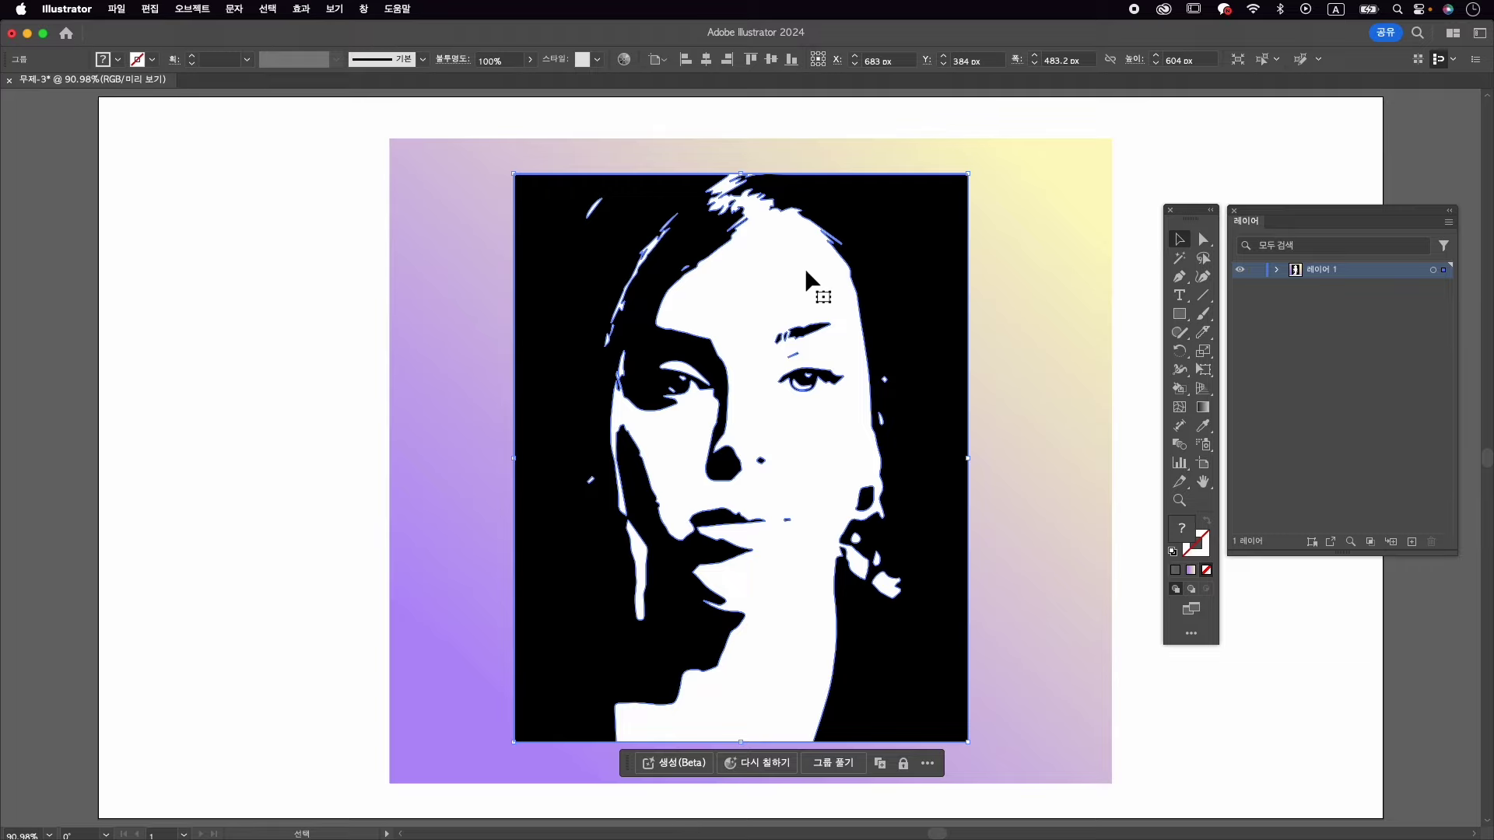
click(1083, 284)
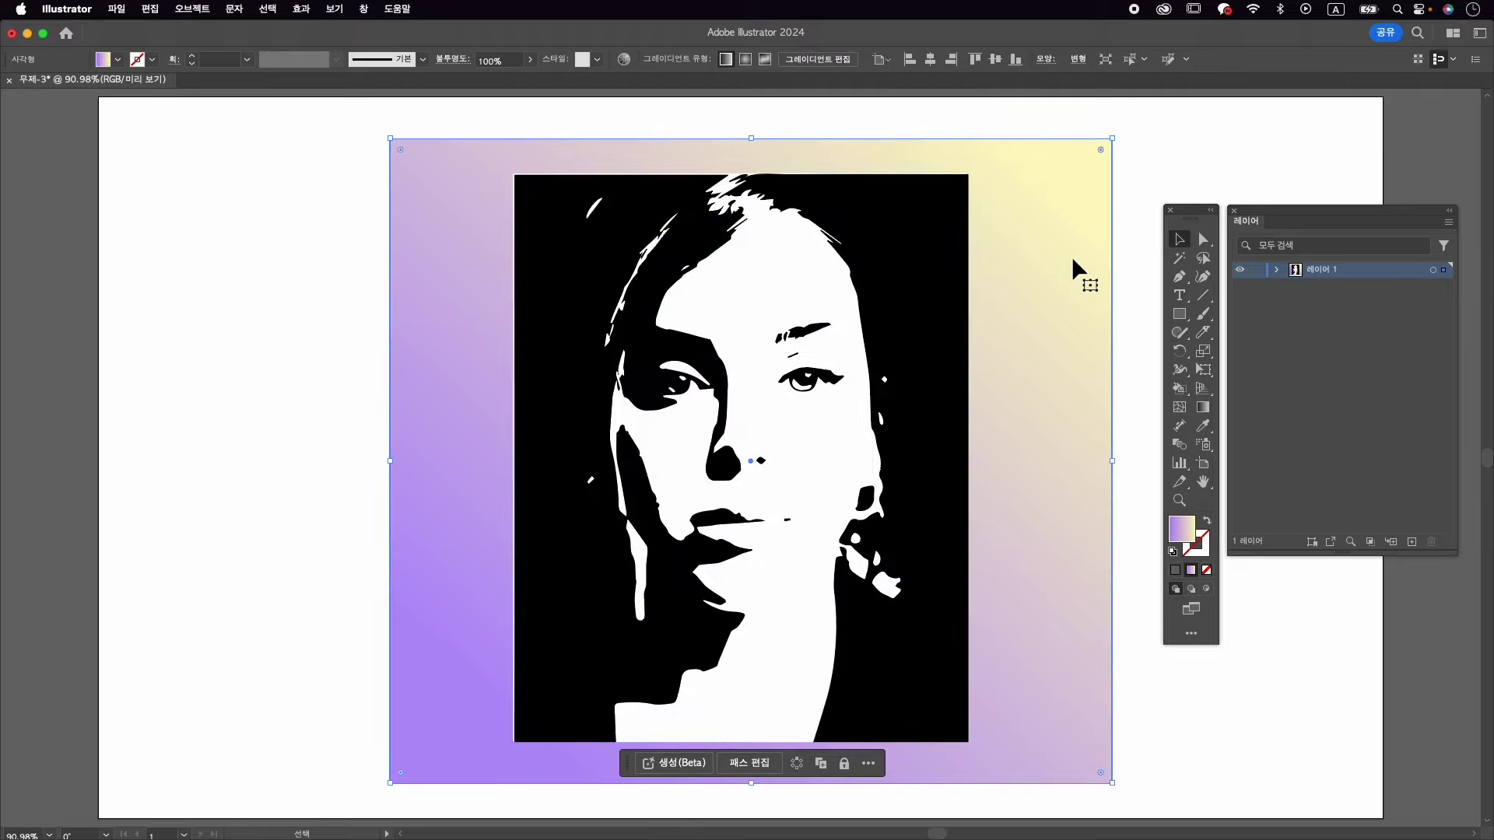
key(Delete)
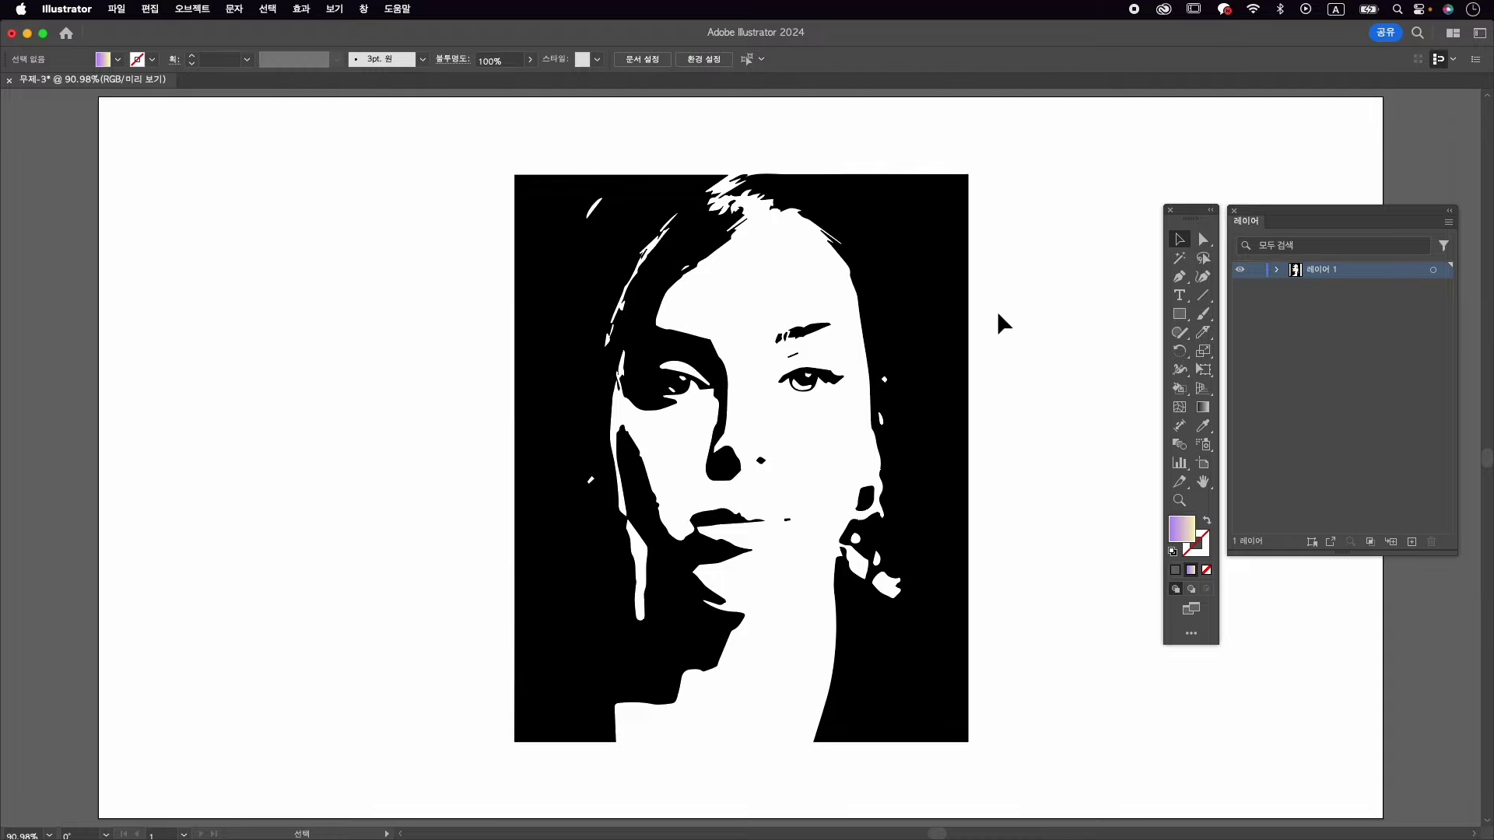
- Isolate the expanded portrait group and activate the Direct Selection tool for working on its individual shapes
click(748, 364)
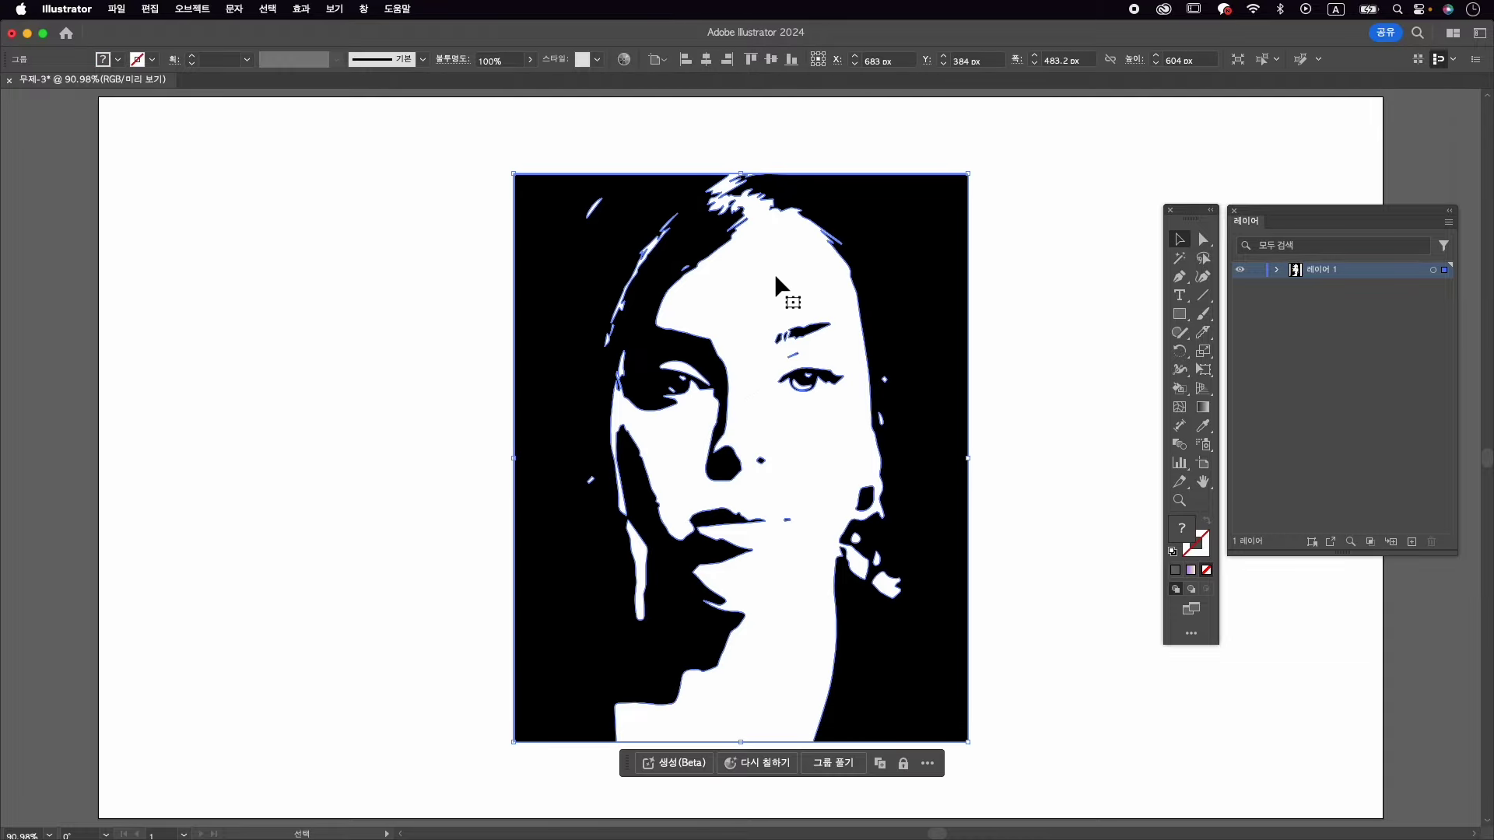
double_click(772, 272)
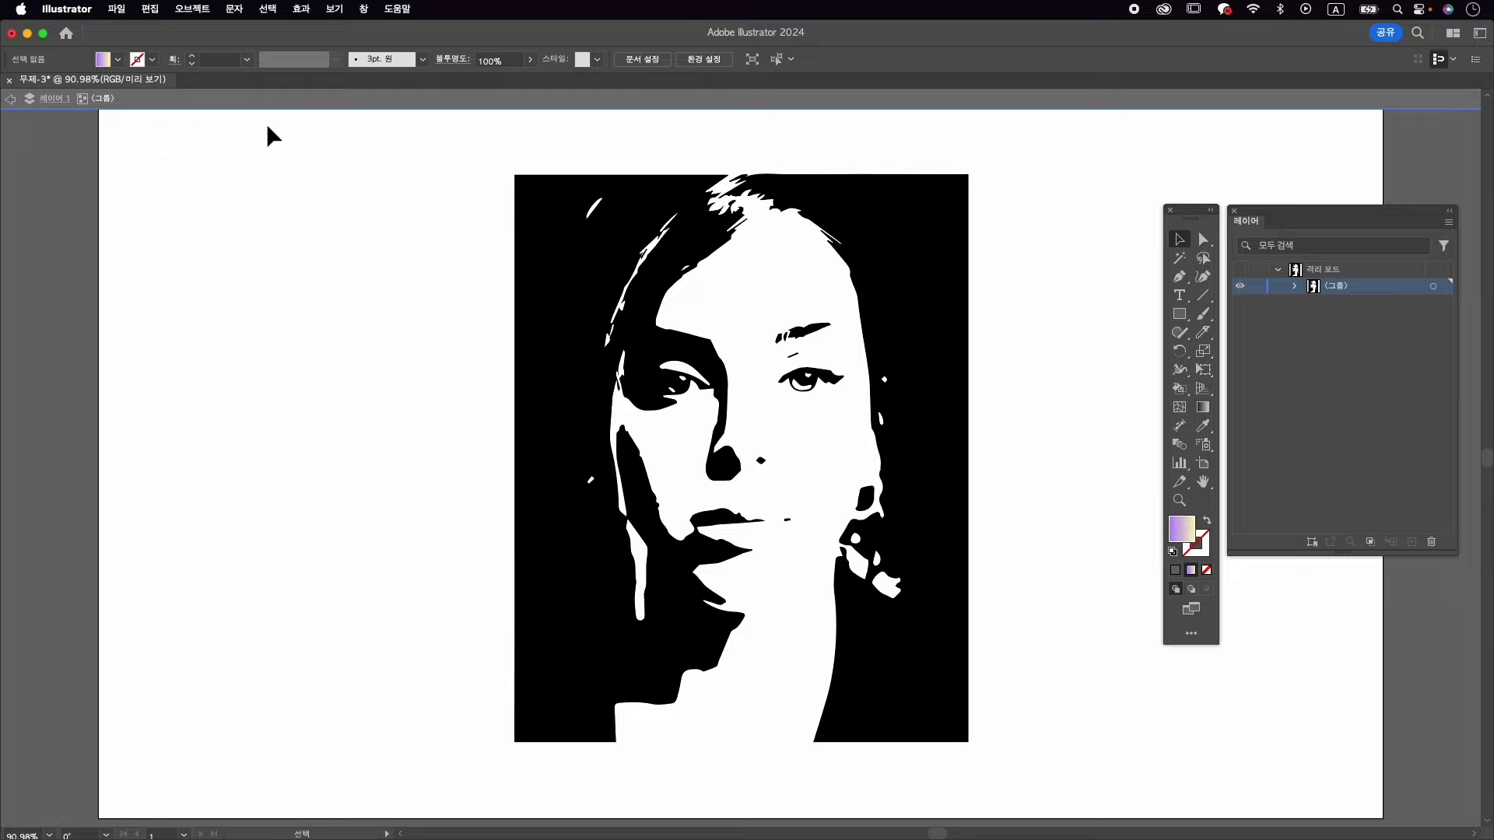
click(1204, 239)
click(1180, 239)
click(791, 277)
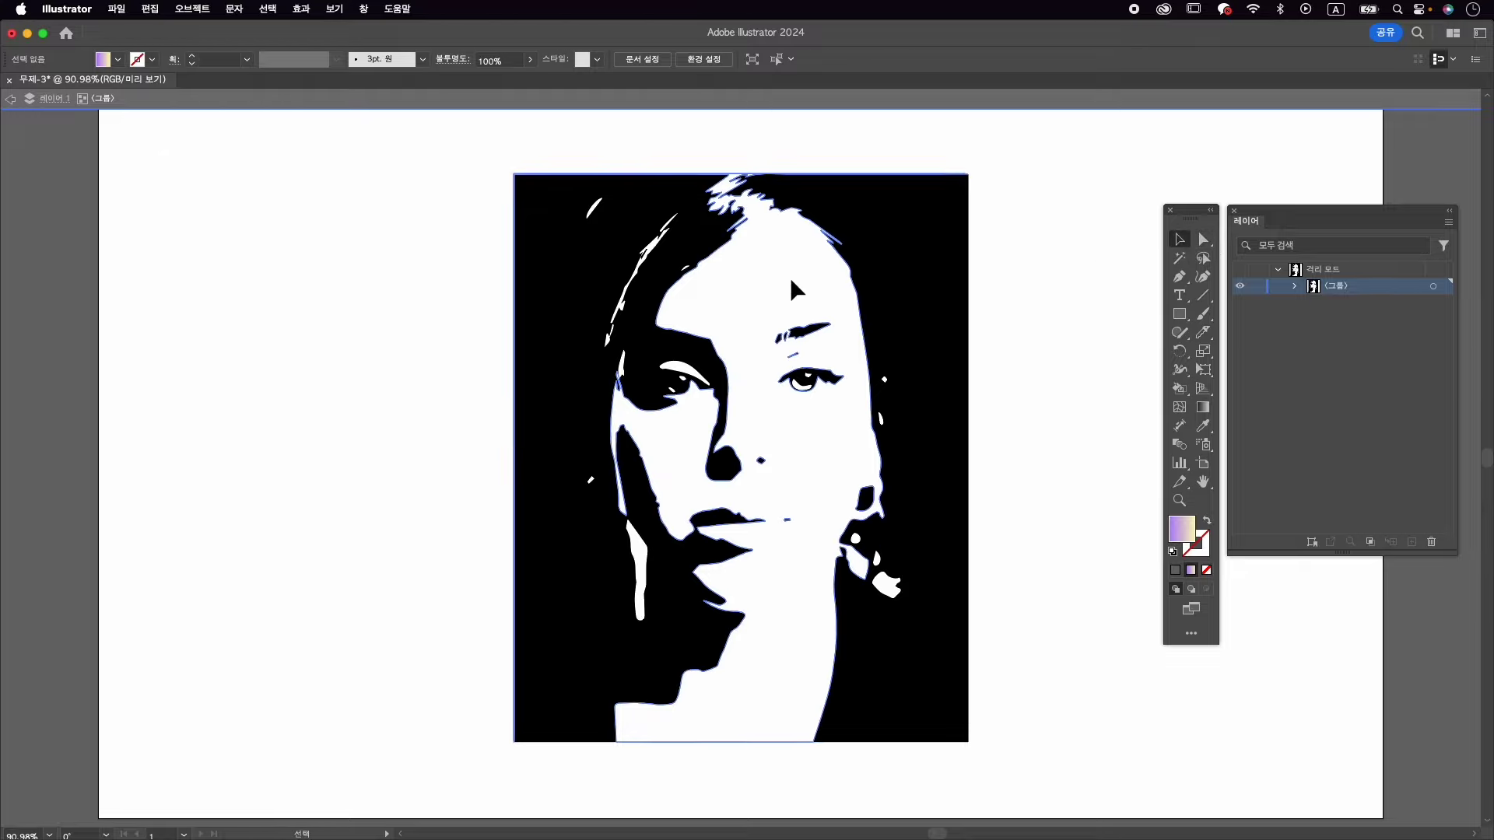
click(1204, 240)
click(1134, 191)
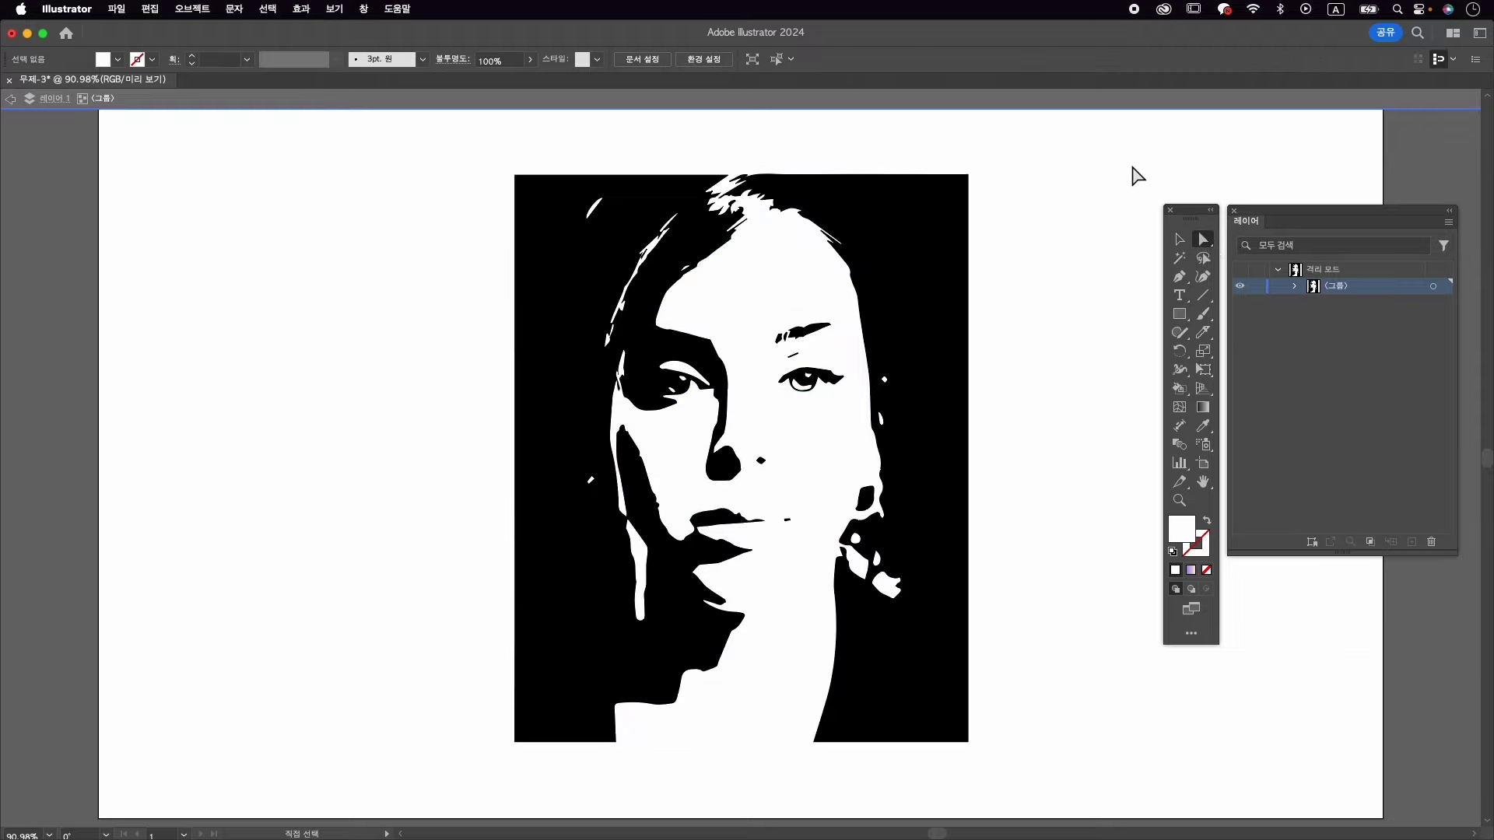
- Select every white shape in the isolated portrait by matching fill colour, delete them, and exit isolation mode
click(812, 269)
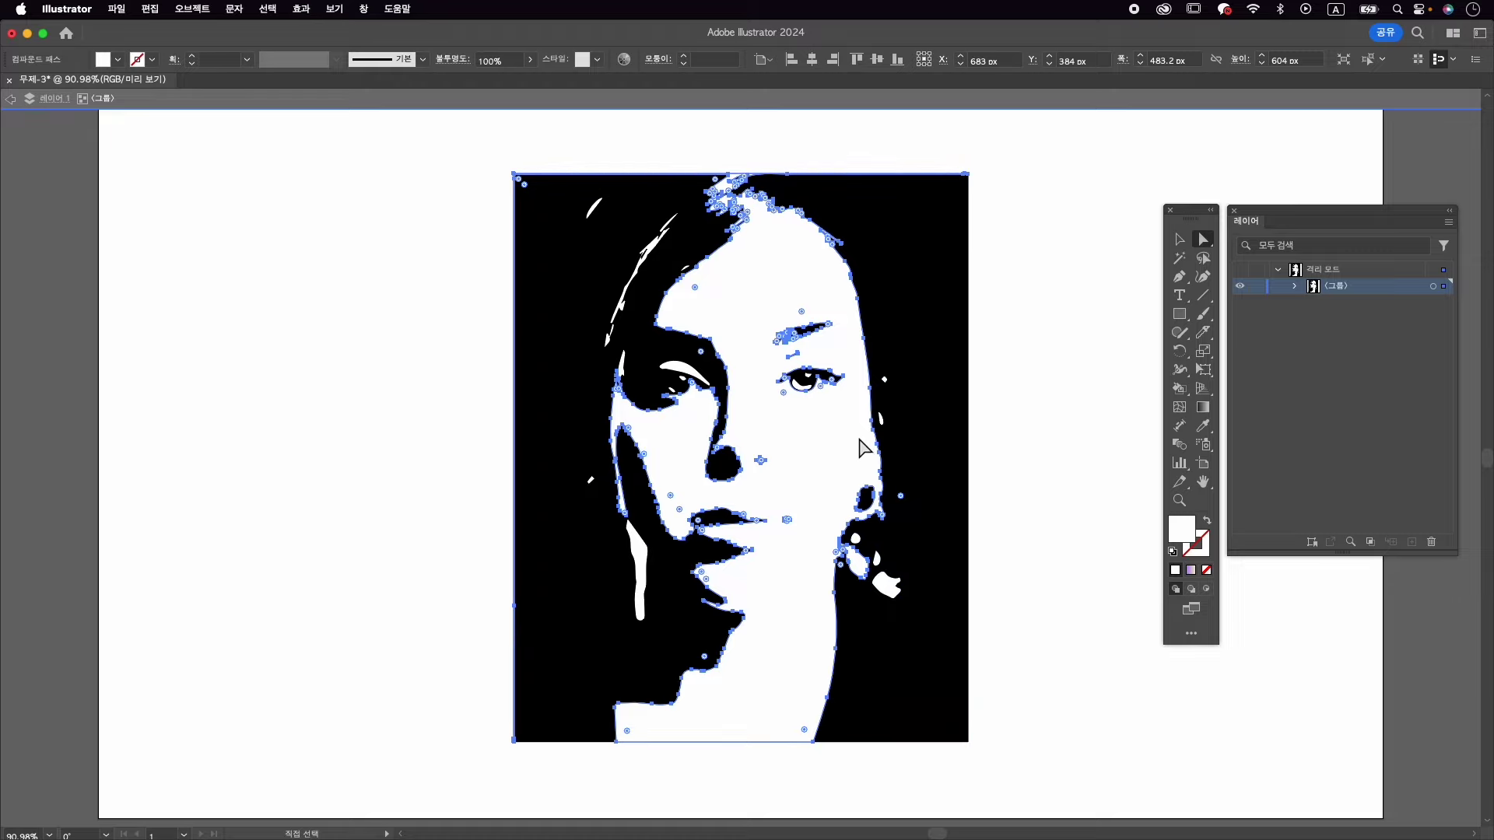
click(269, 8)
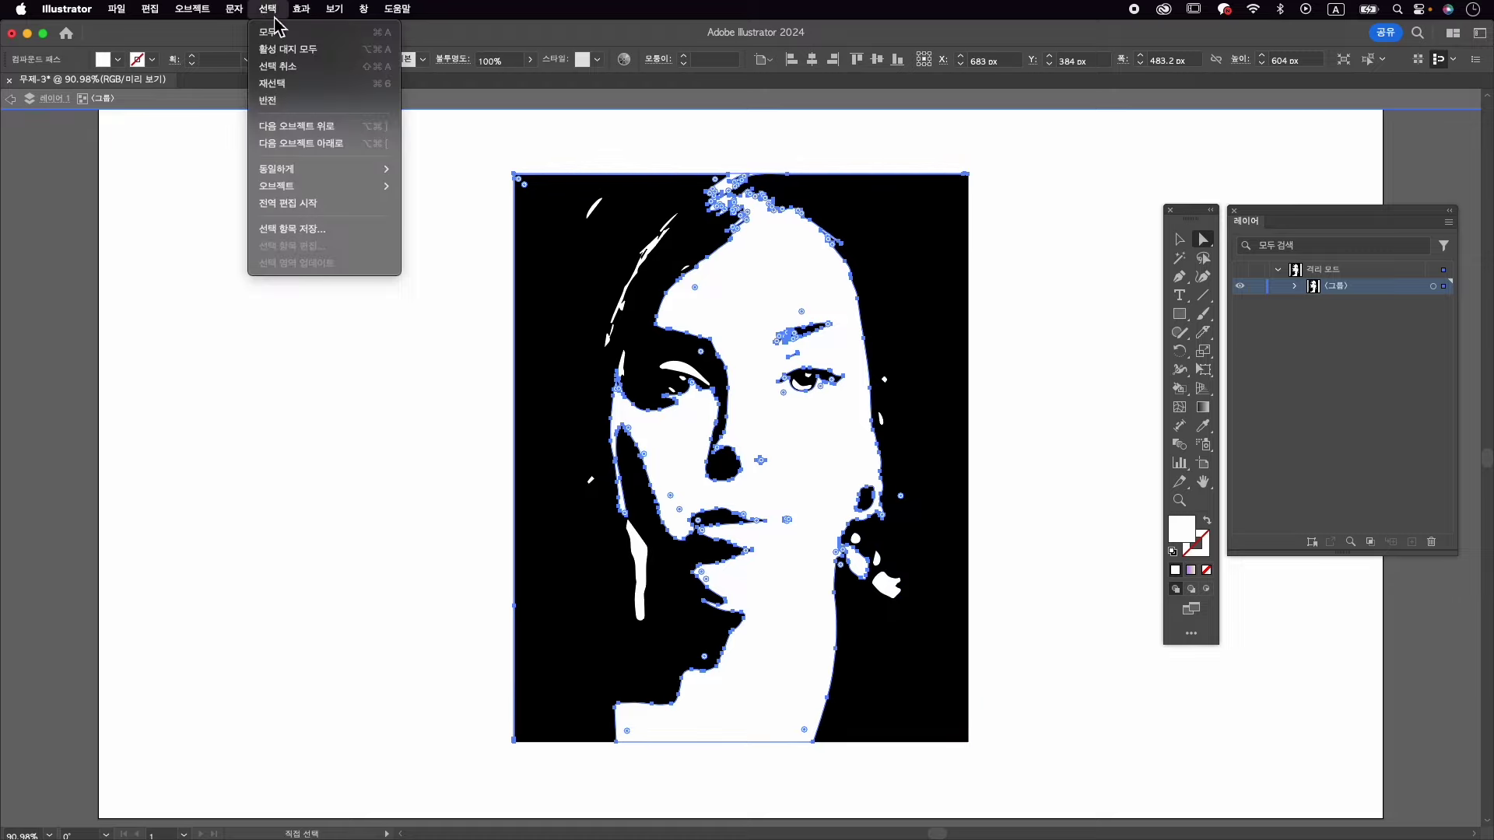
mouse_move(315, 180)
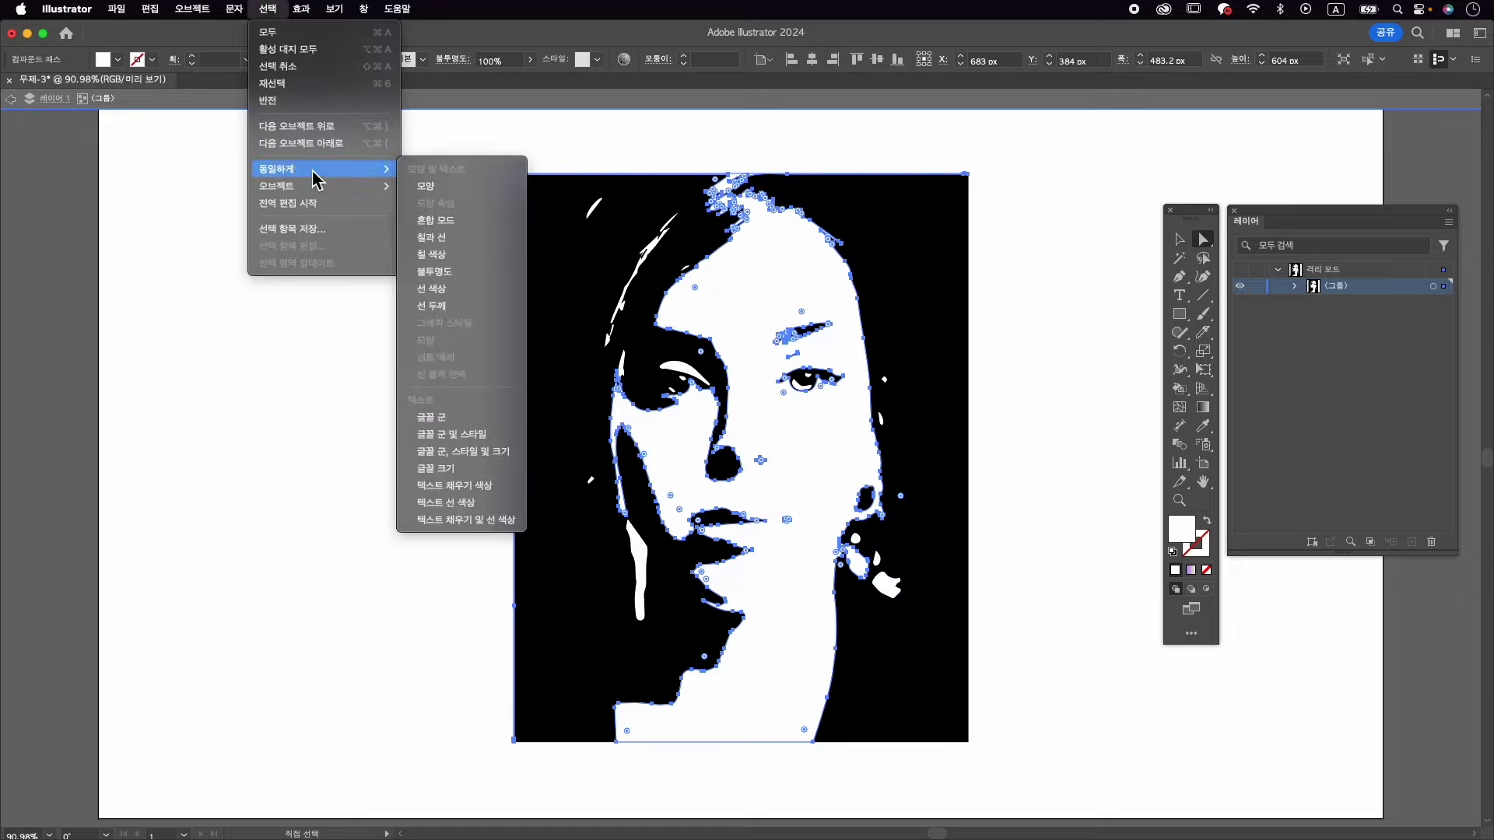
click(488, 263)
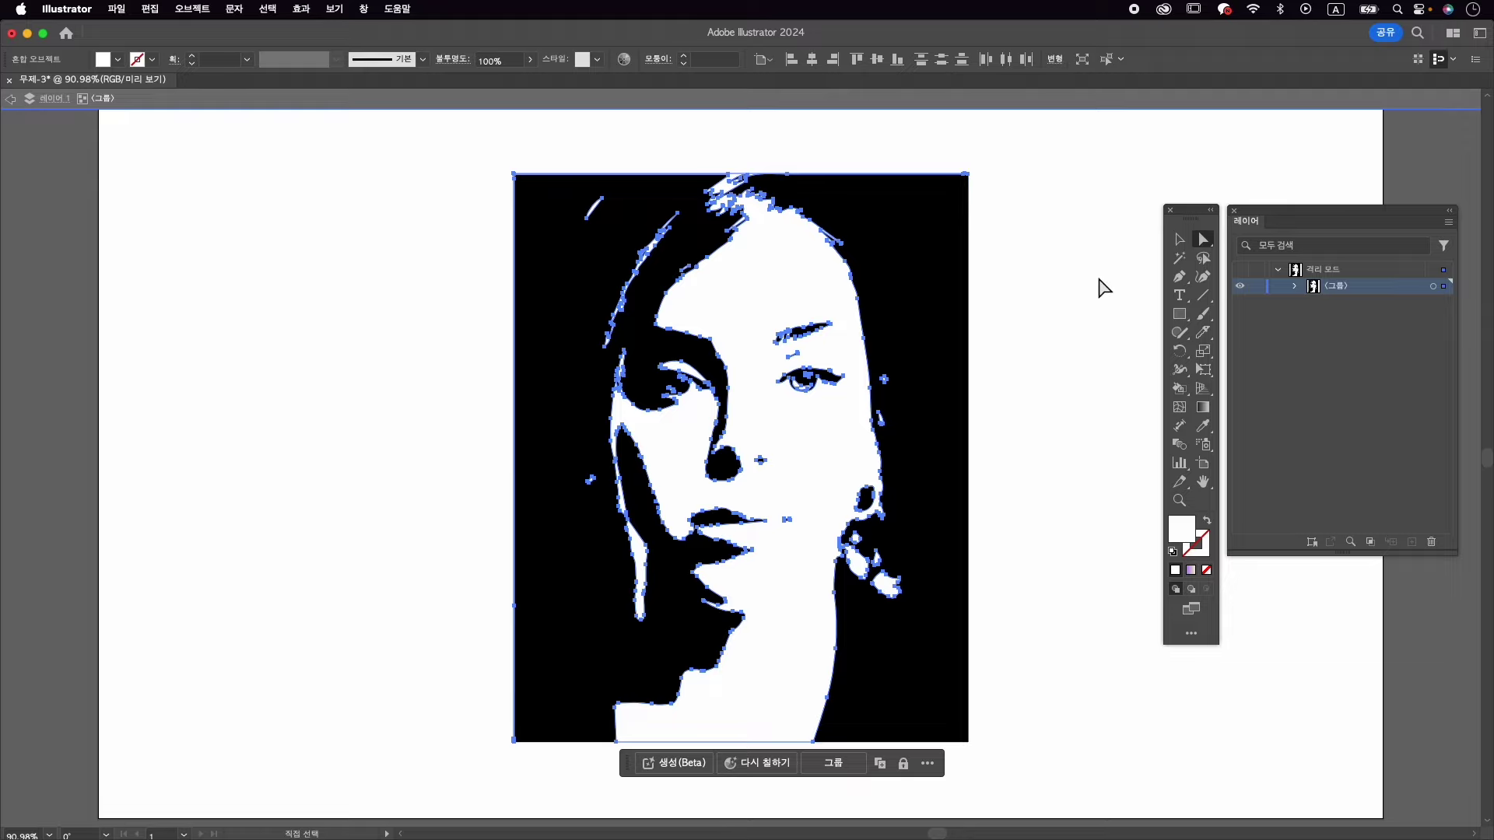
click(1123, 289)
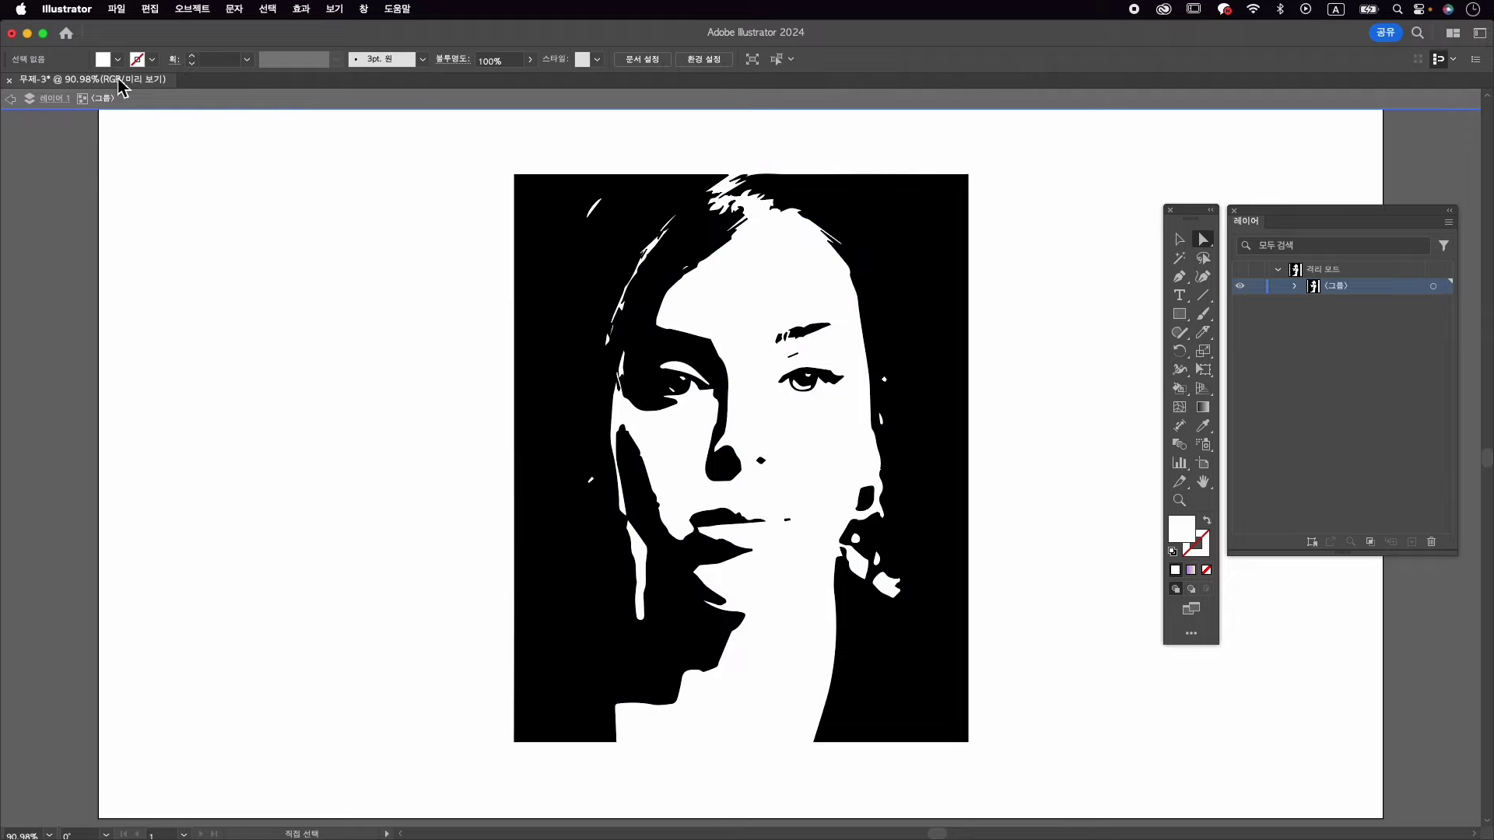
double_click(92, 125)
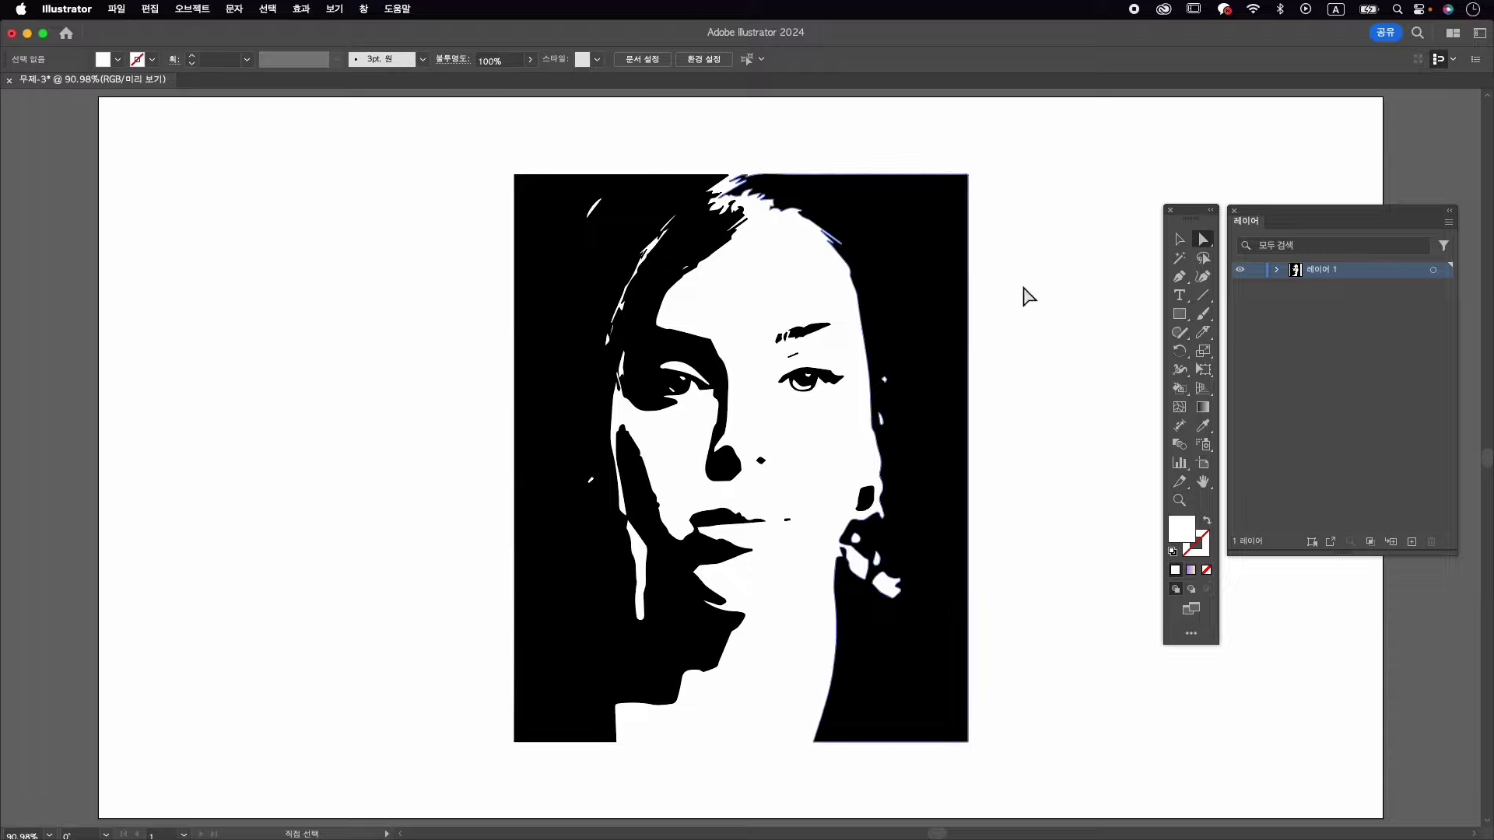
click(1180, 240)
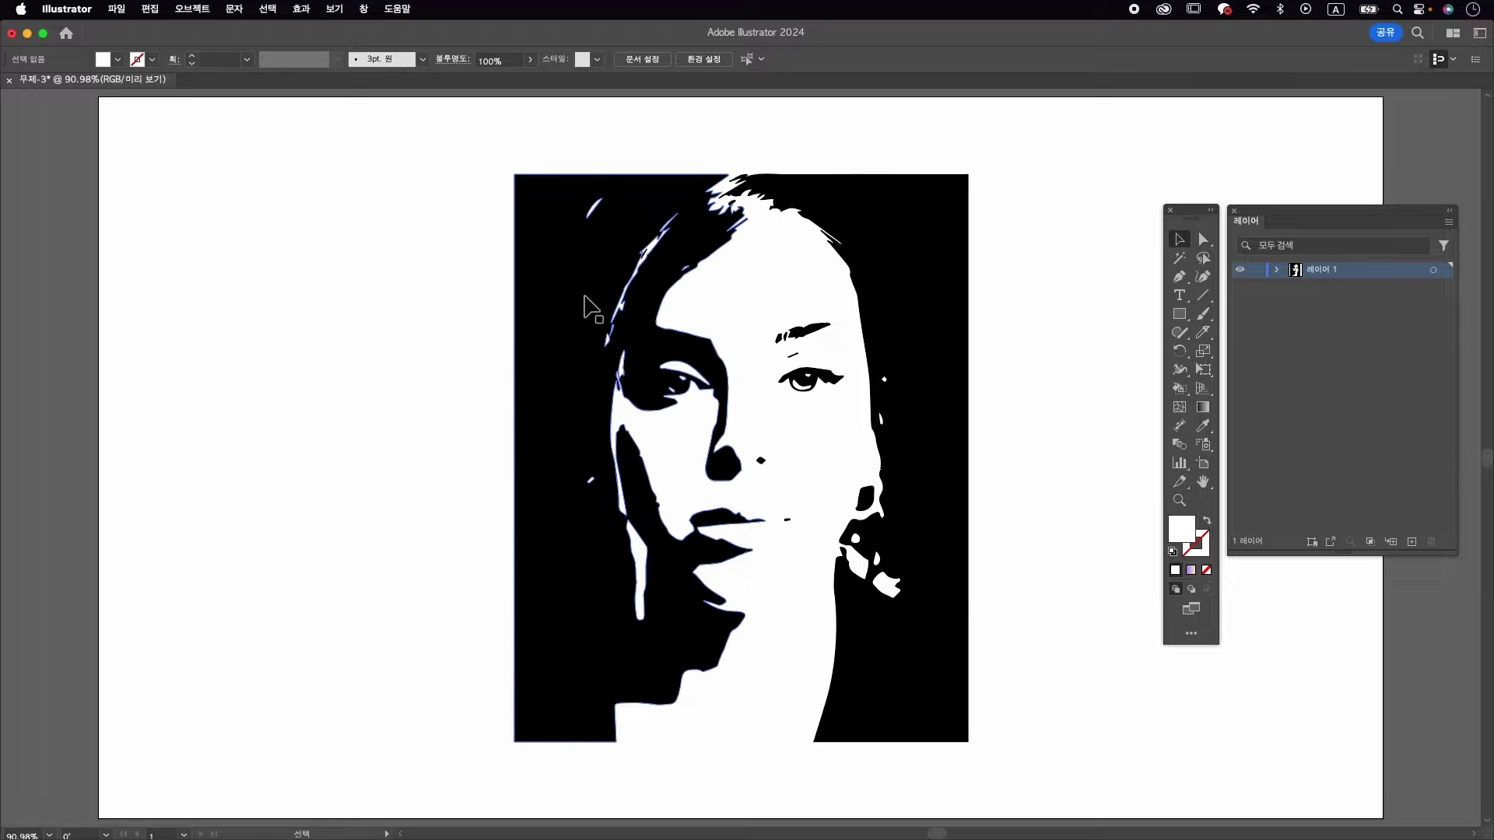
- Draw a rectangle about 758 by 663 px over the portrait and fill it with the purple-to-yellow gradient
key(m)
drag(363, 141, 1077, 765)
drag(900, 433, 866, 535)
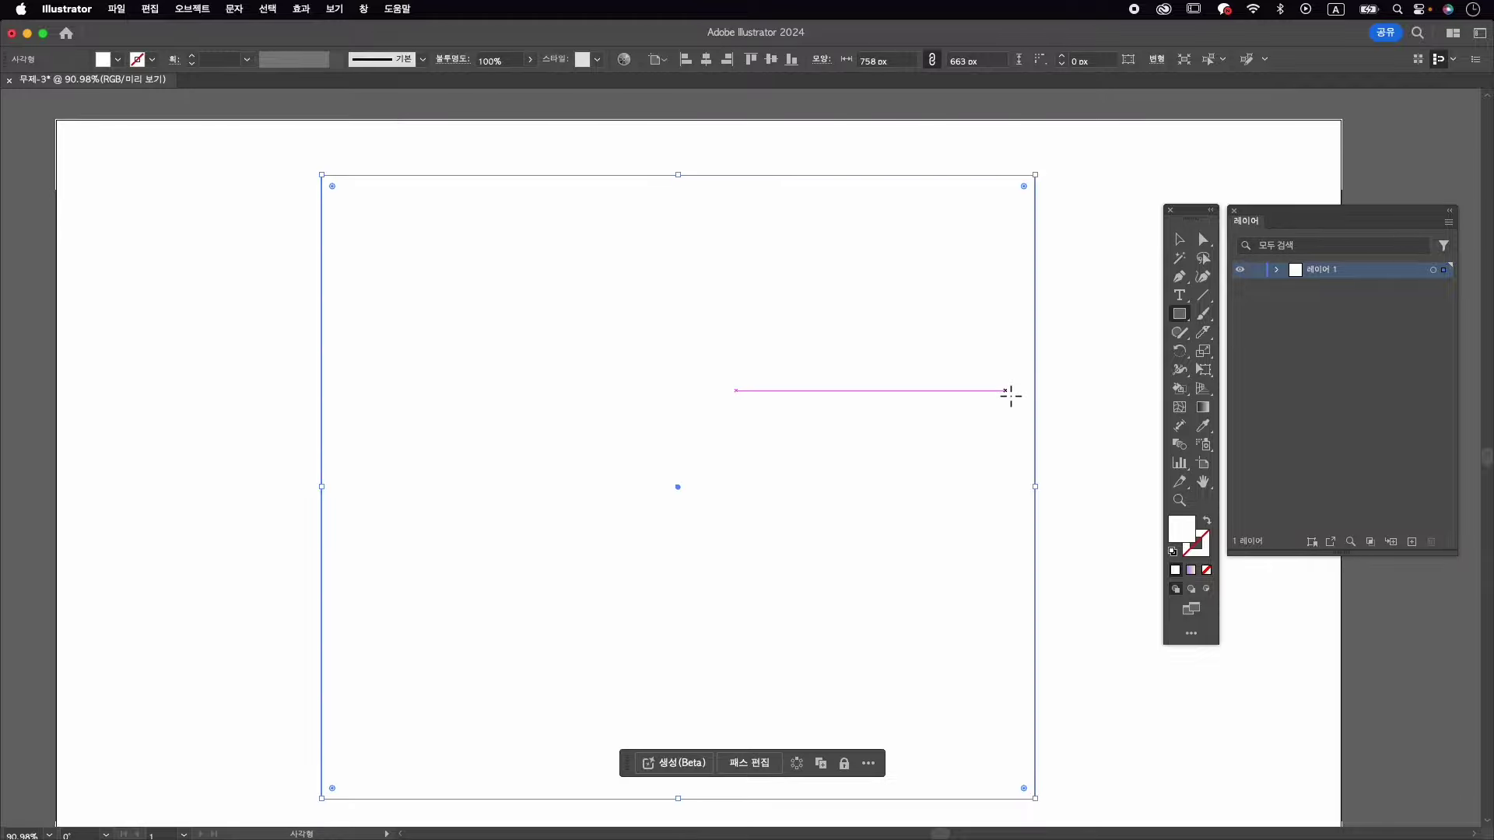
click(1203, 407)
double_click(1211, 409)
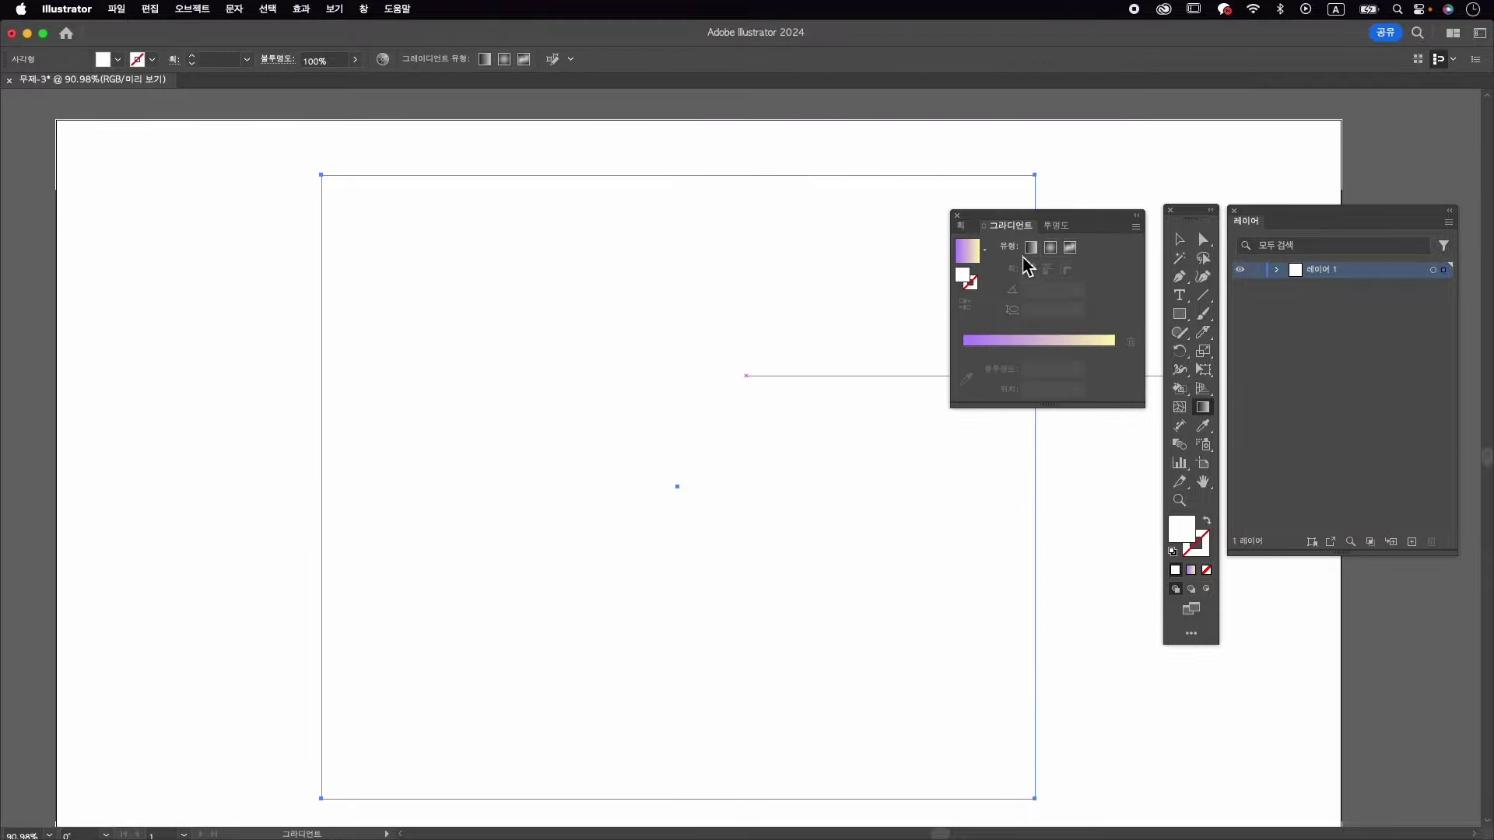
click(969, 251)
- Send the gradient rectangle to the back behind the black portrait and deselect it
key(v)
right_click(901, 192)
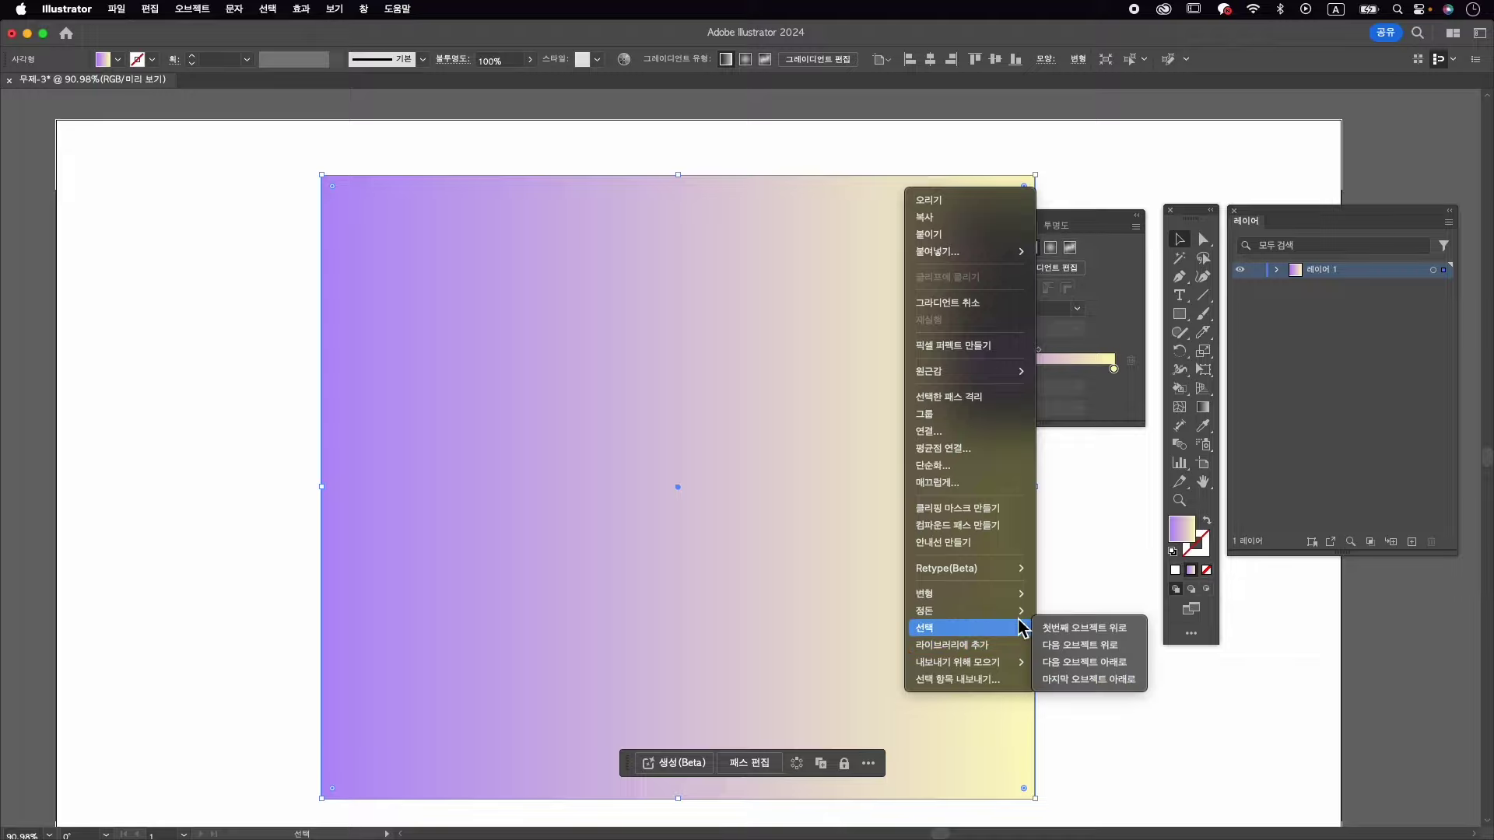
mouse_move(1004, 612)
click(1088, 663)
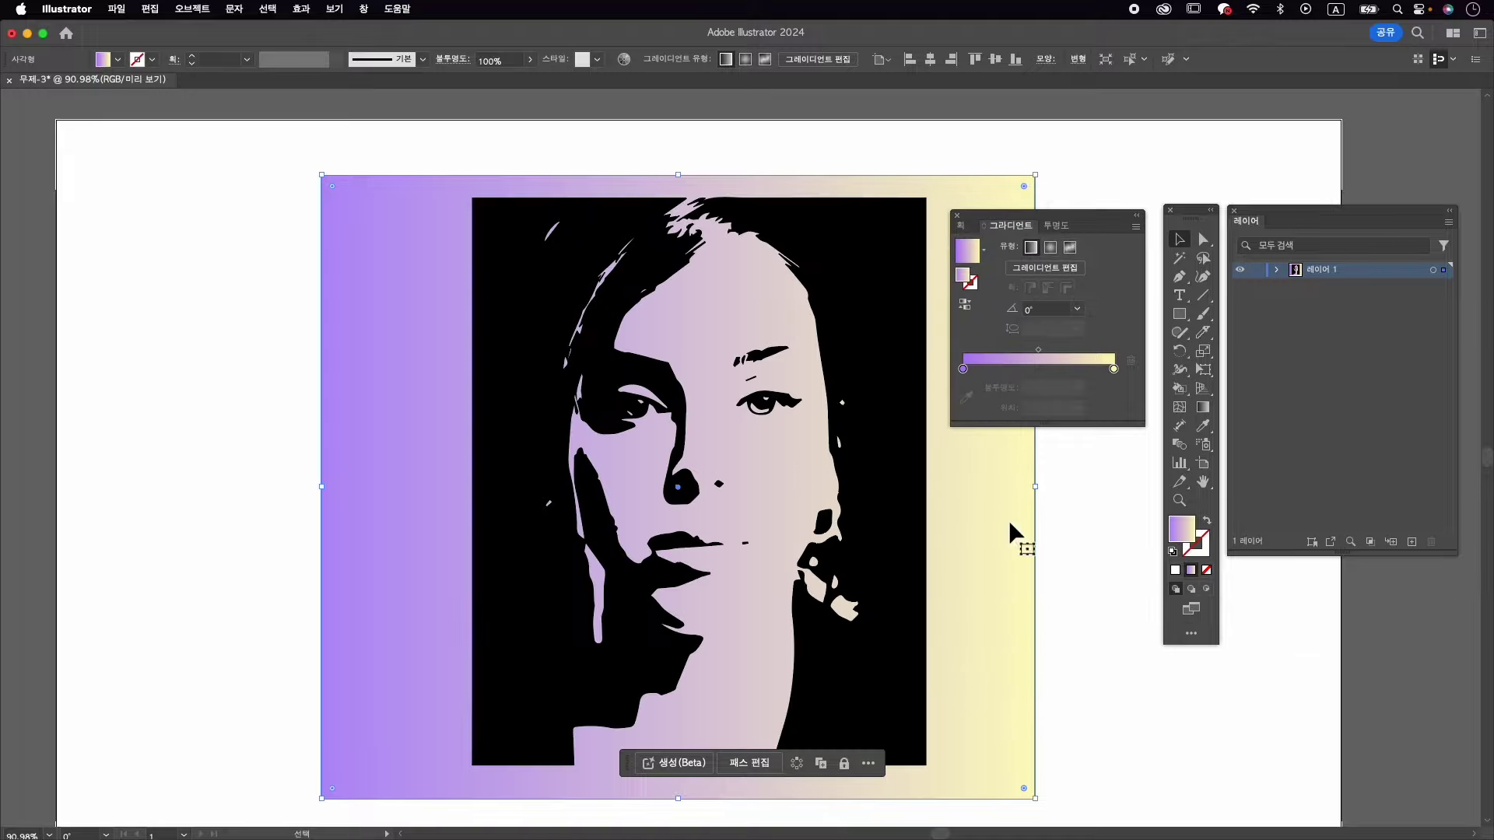
click(1081, 558)
- Try sliding the portrait across the gradient background, undo that move, and remove the gradient rectangle
drag(871, 384, 966, 376)
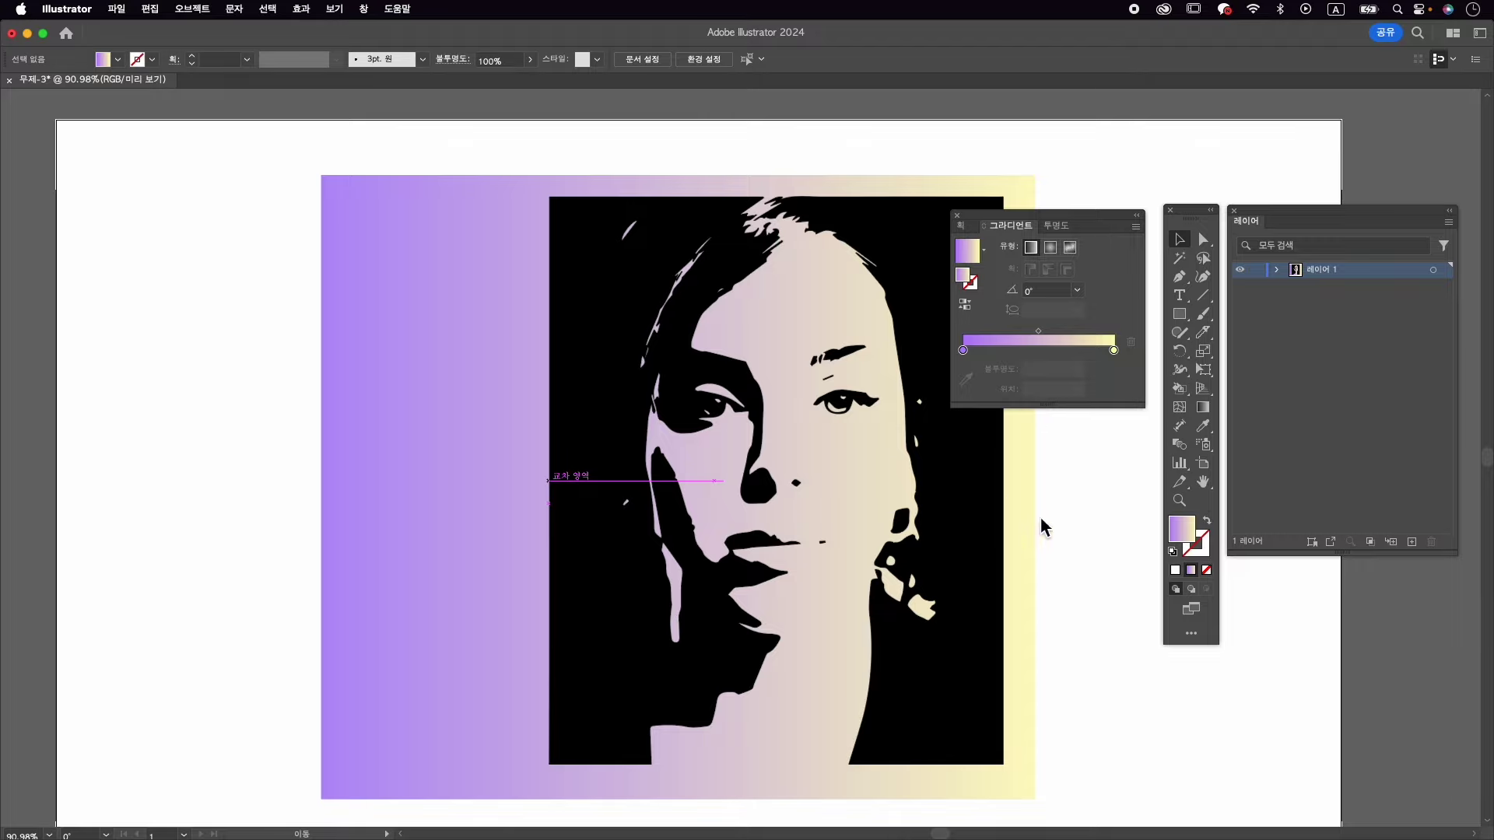
key(super+z)
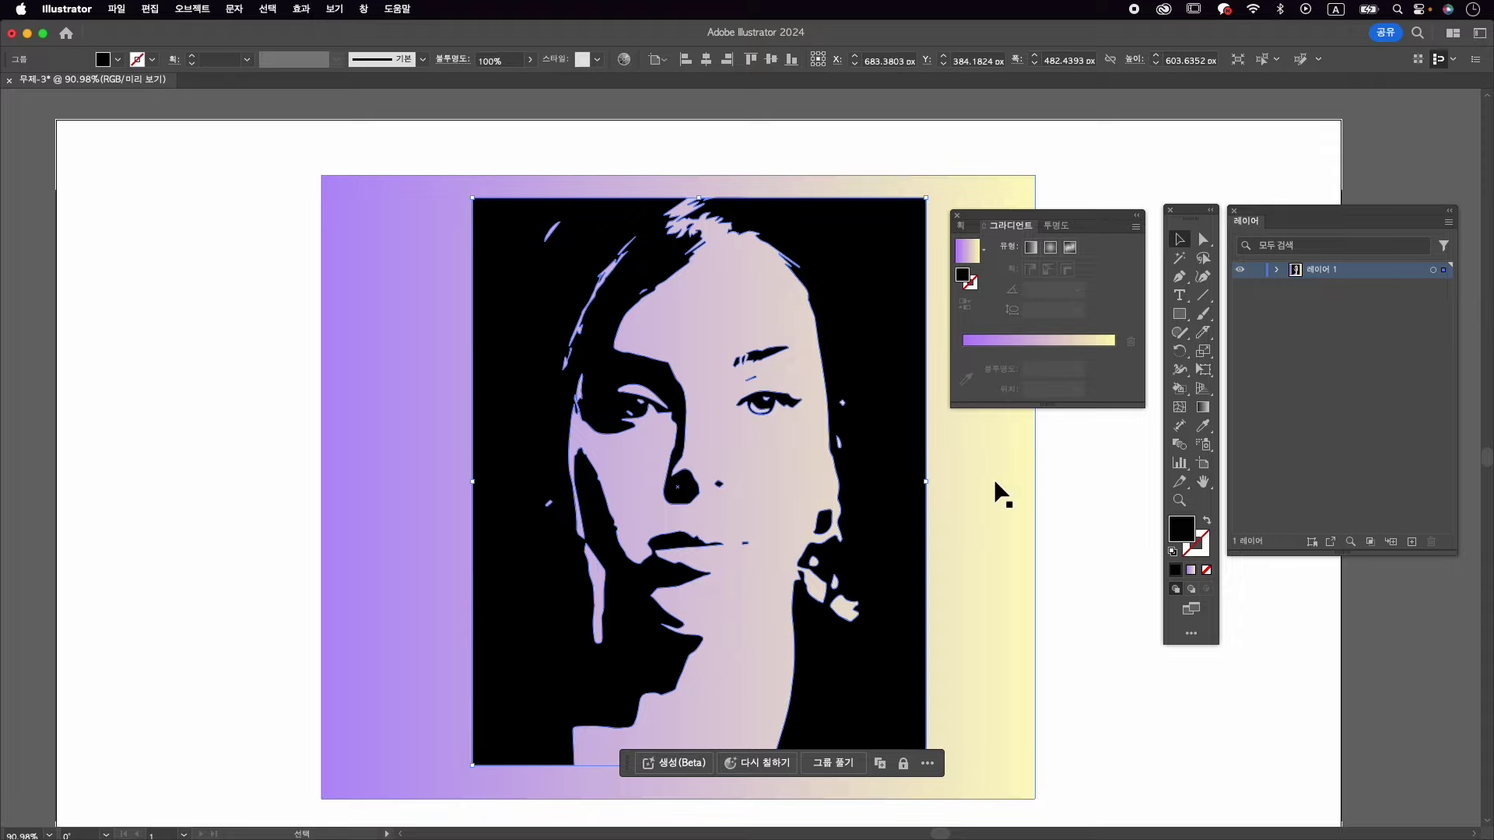
click(1005, 505)
key(cmd+z)
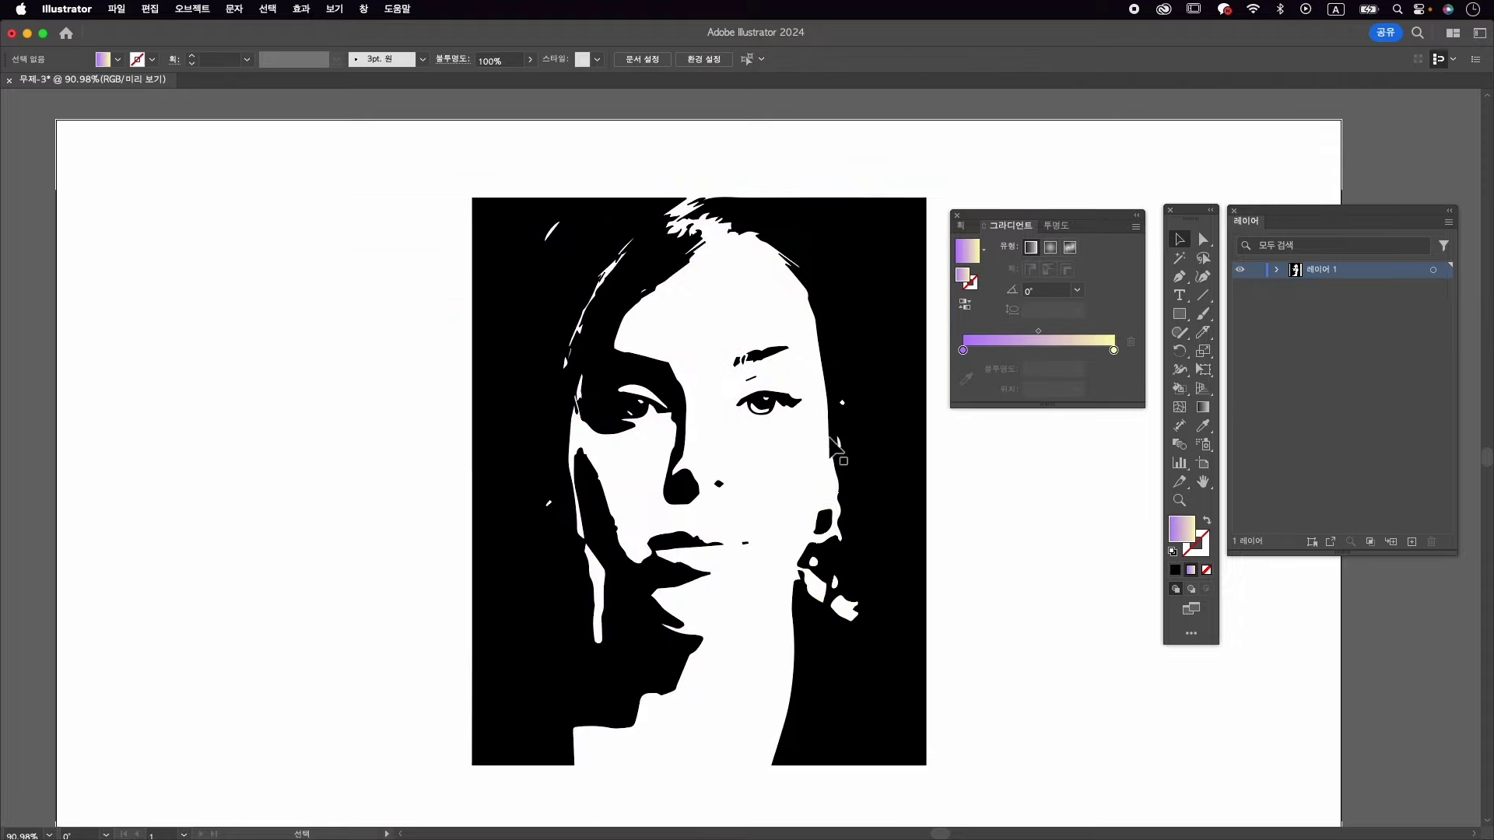
- Close the gradient settings and make the black portrait group into a single compound path
click(958, 217)
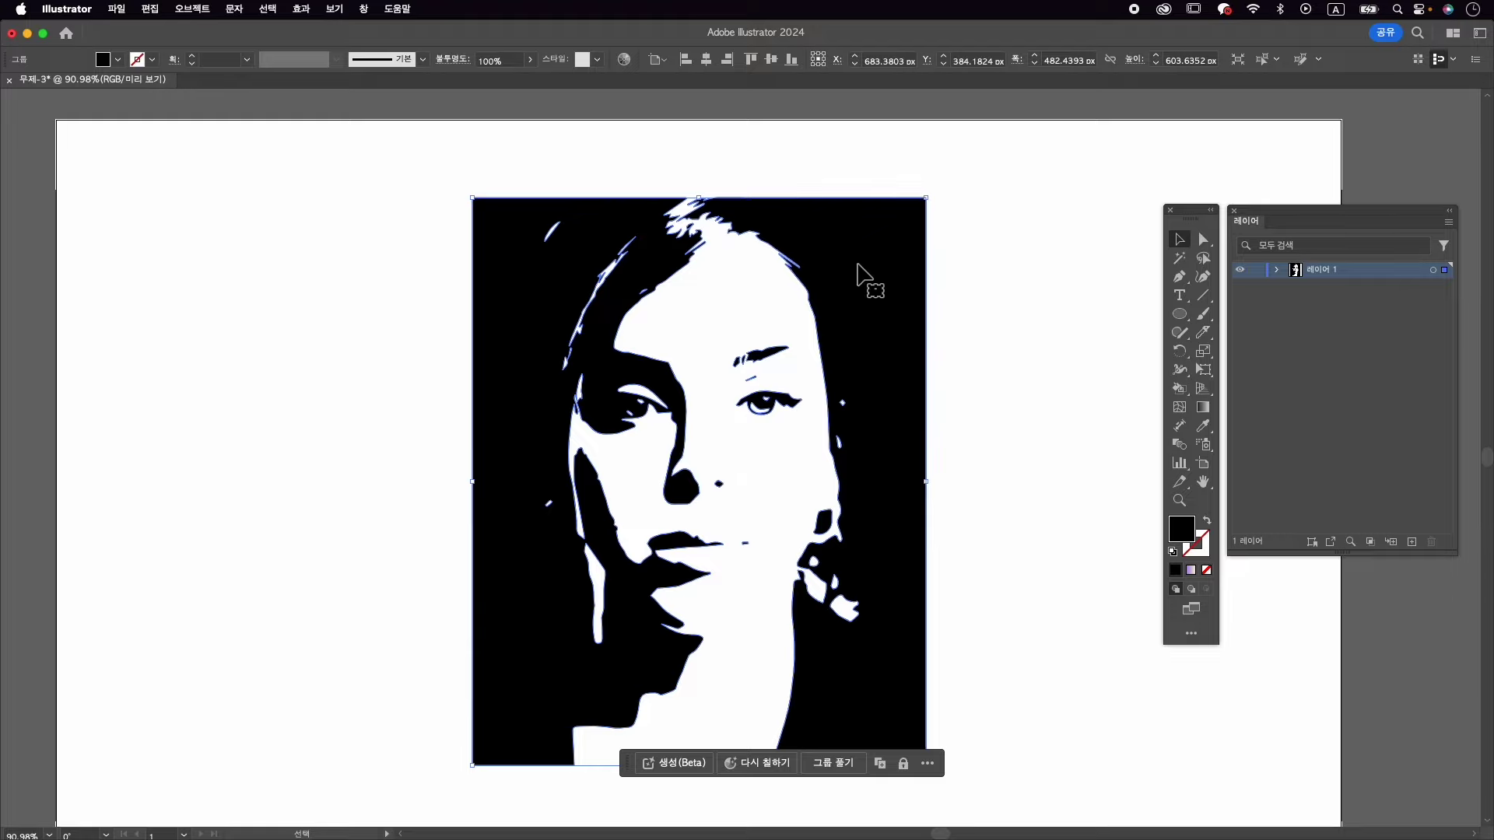
click(192, 9)
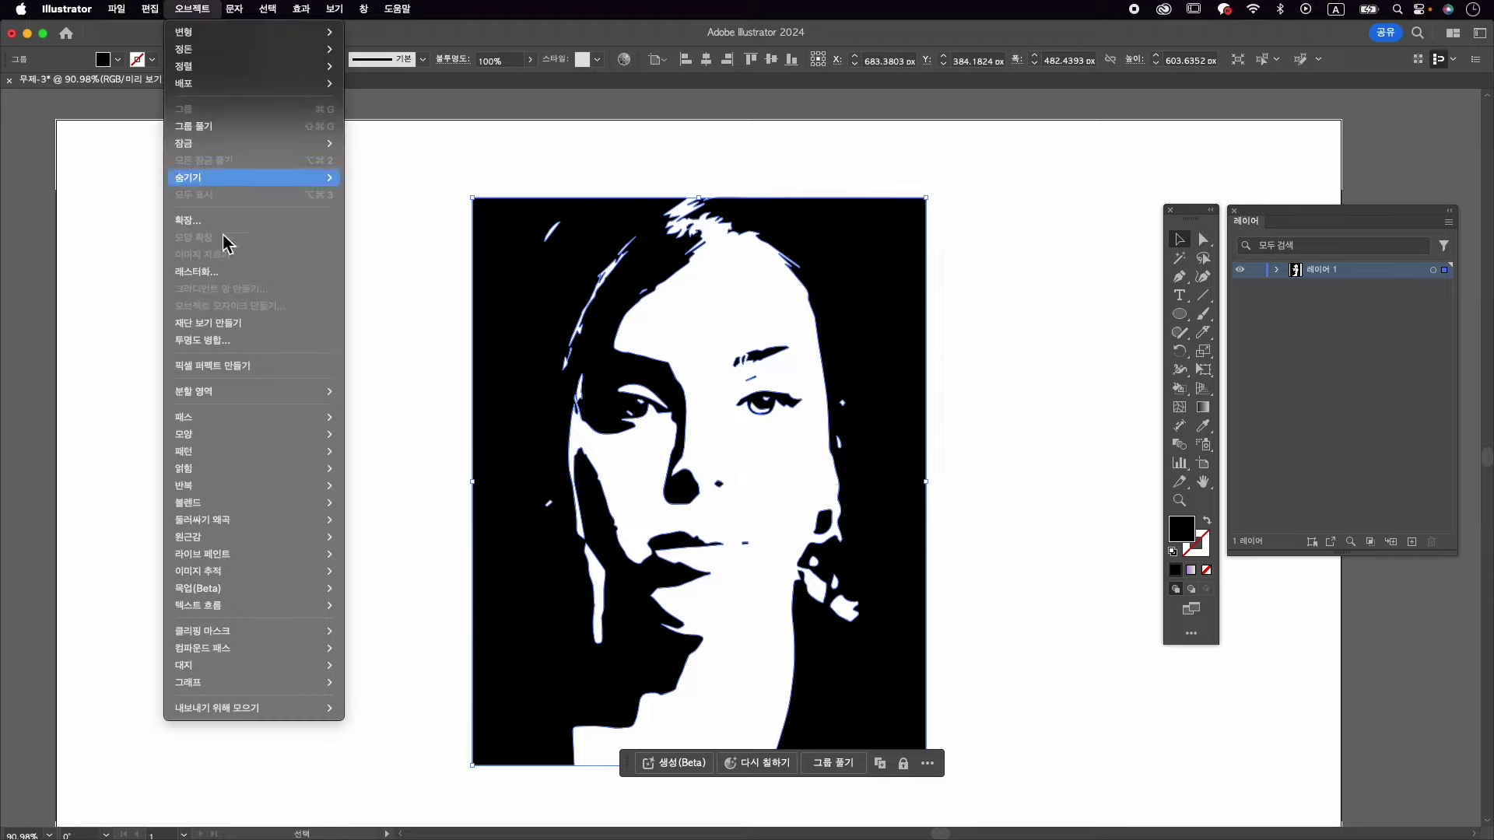
mouse_move(296, 648)
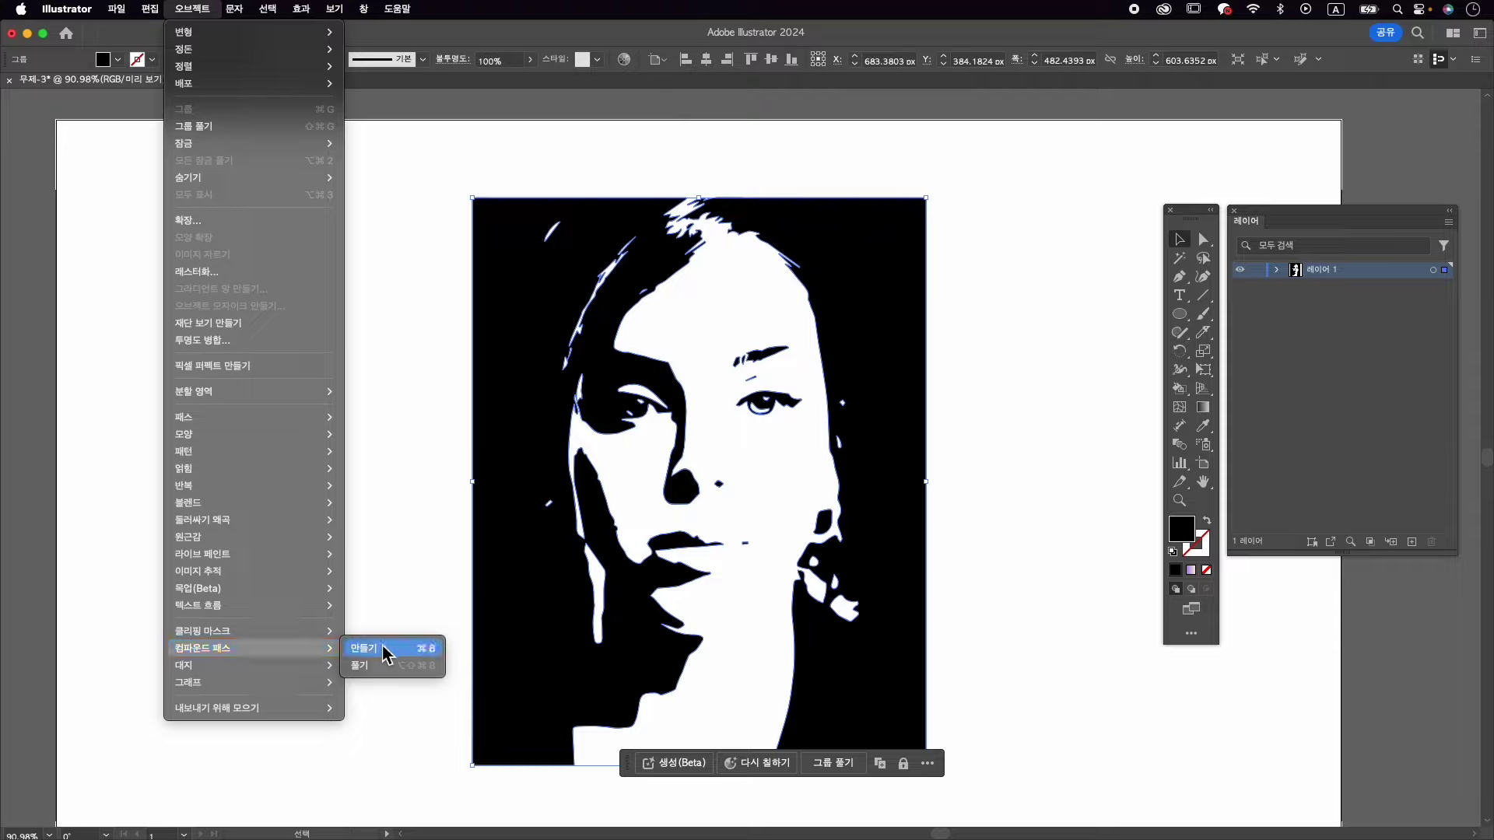
click(365, 648)
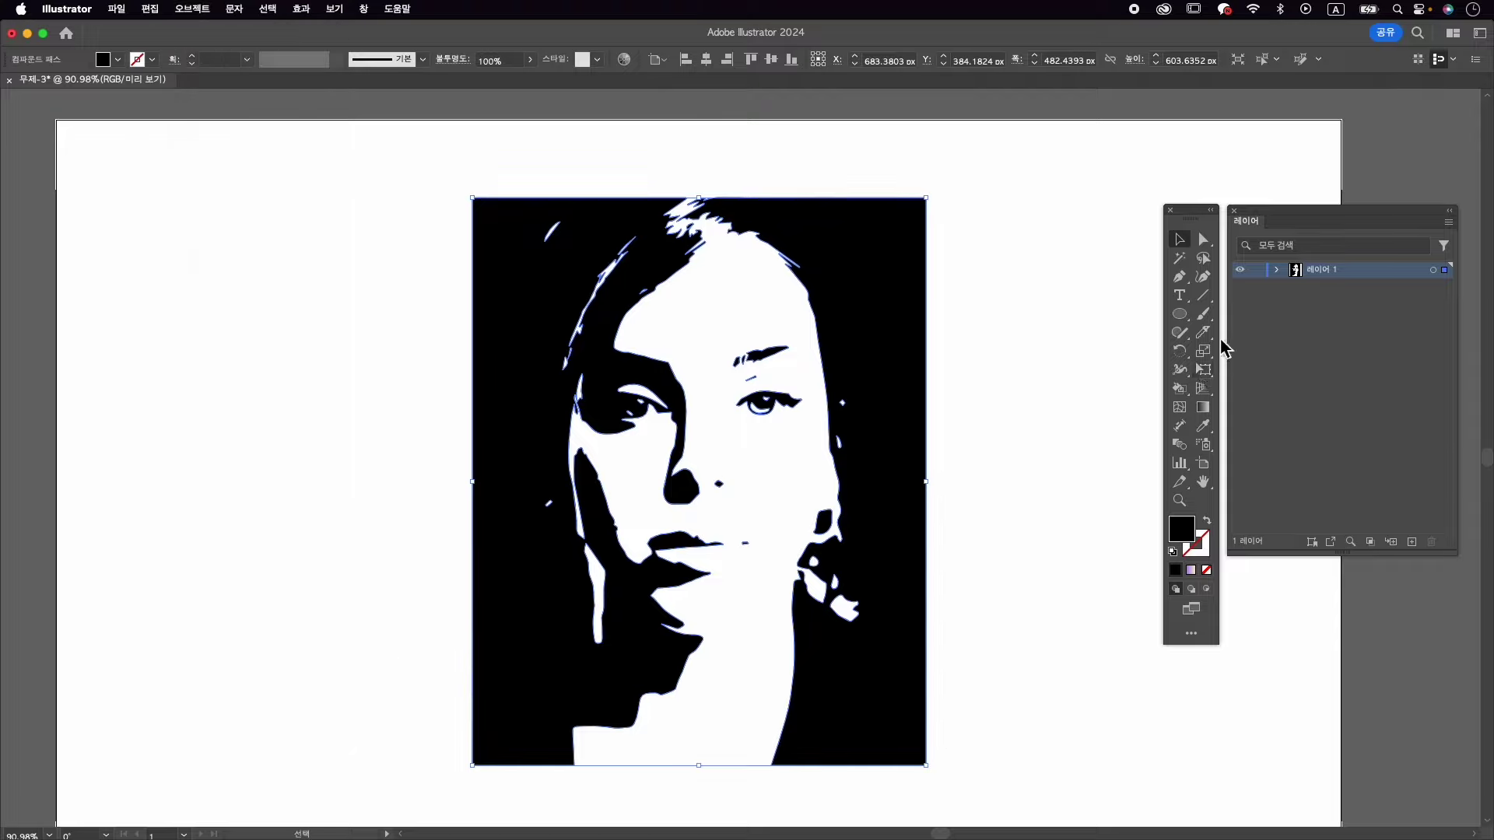
- Fill the compound portrait path with the purple-to-yellow gradient and try a radial version spreading out from the face
click(1209, 413)
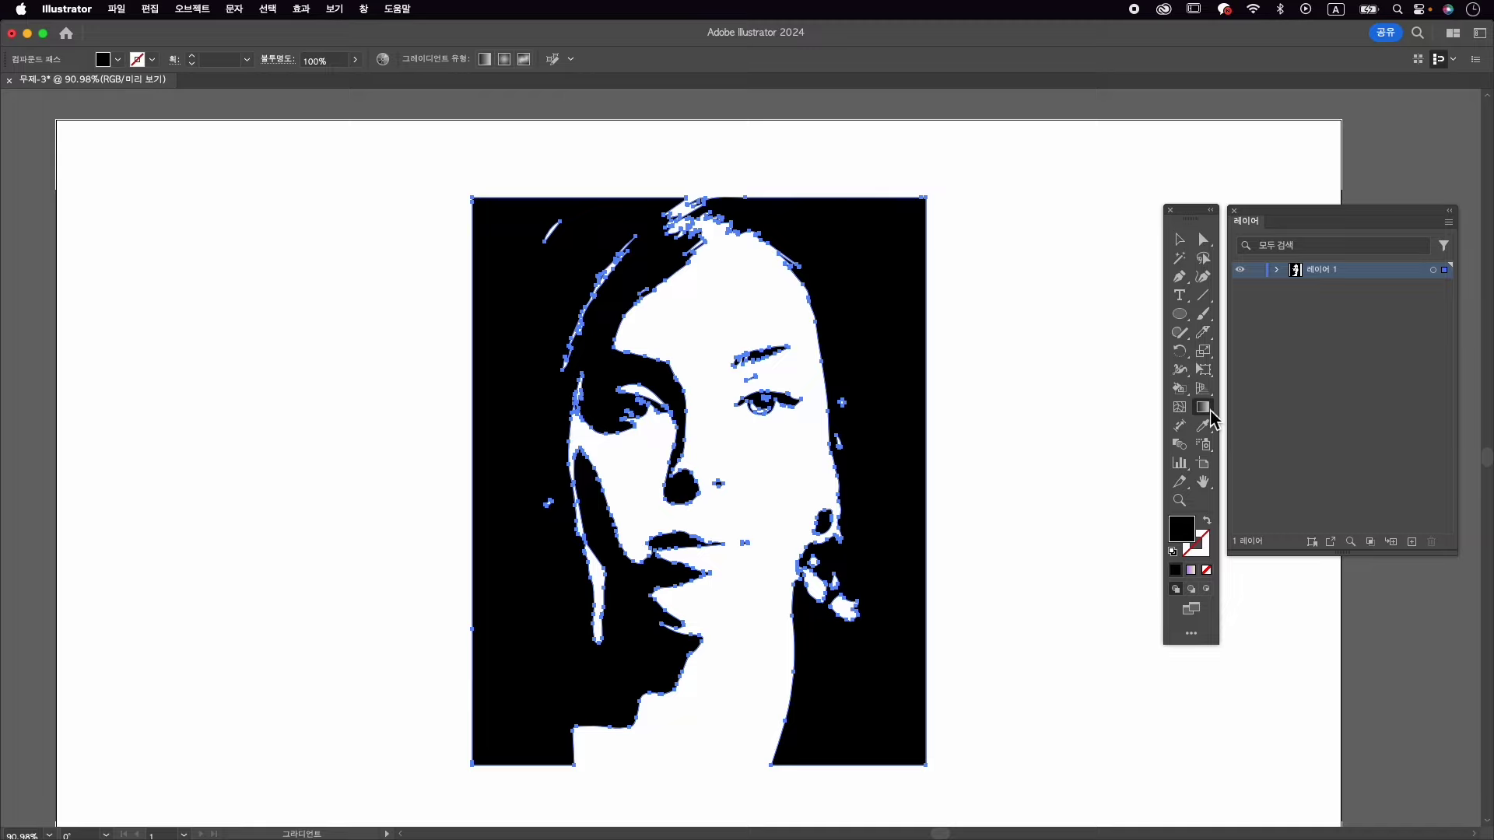
click(1192, 572)
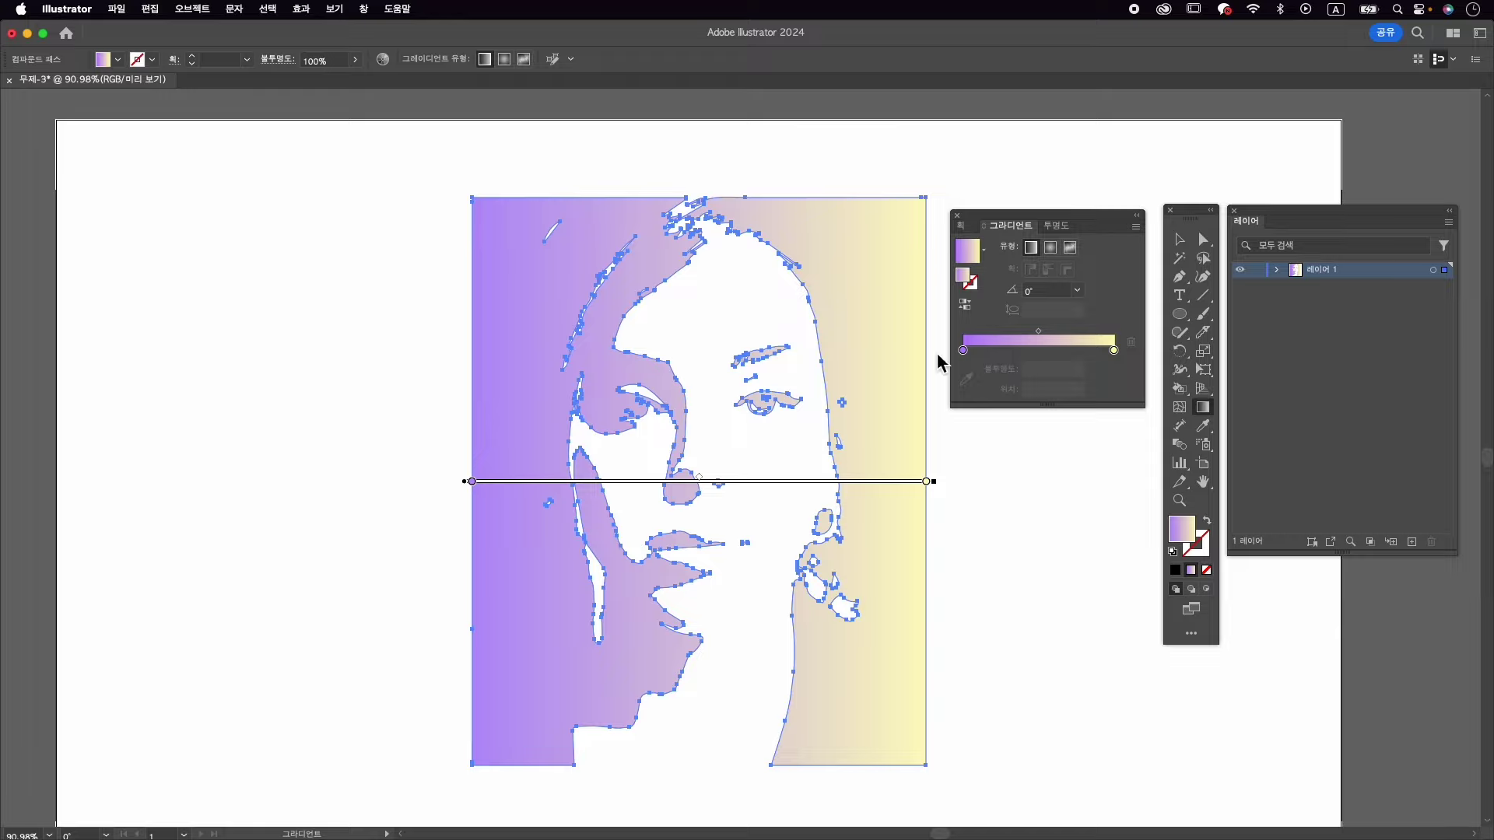
click(1052, 248)
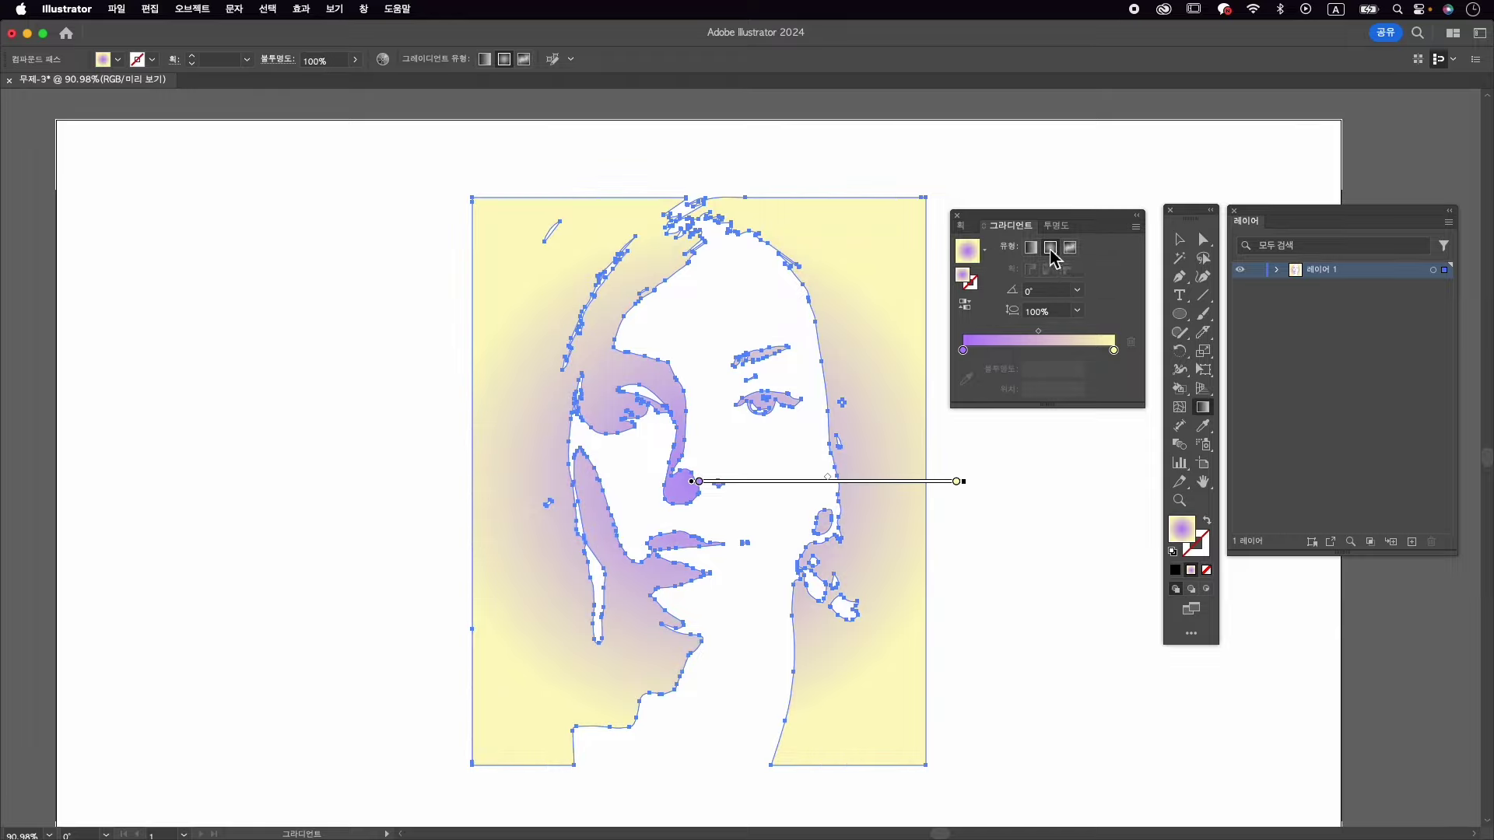
drag(723, 435, 911, 240)
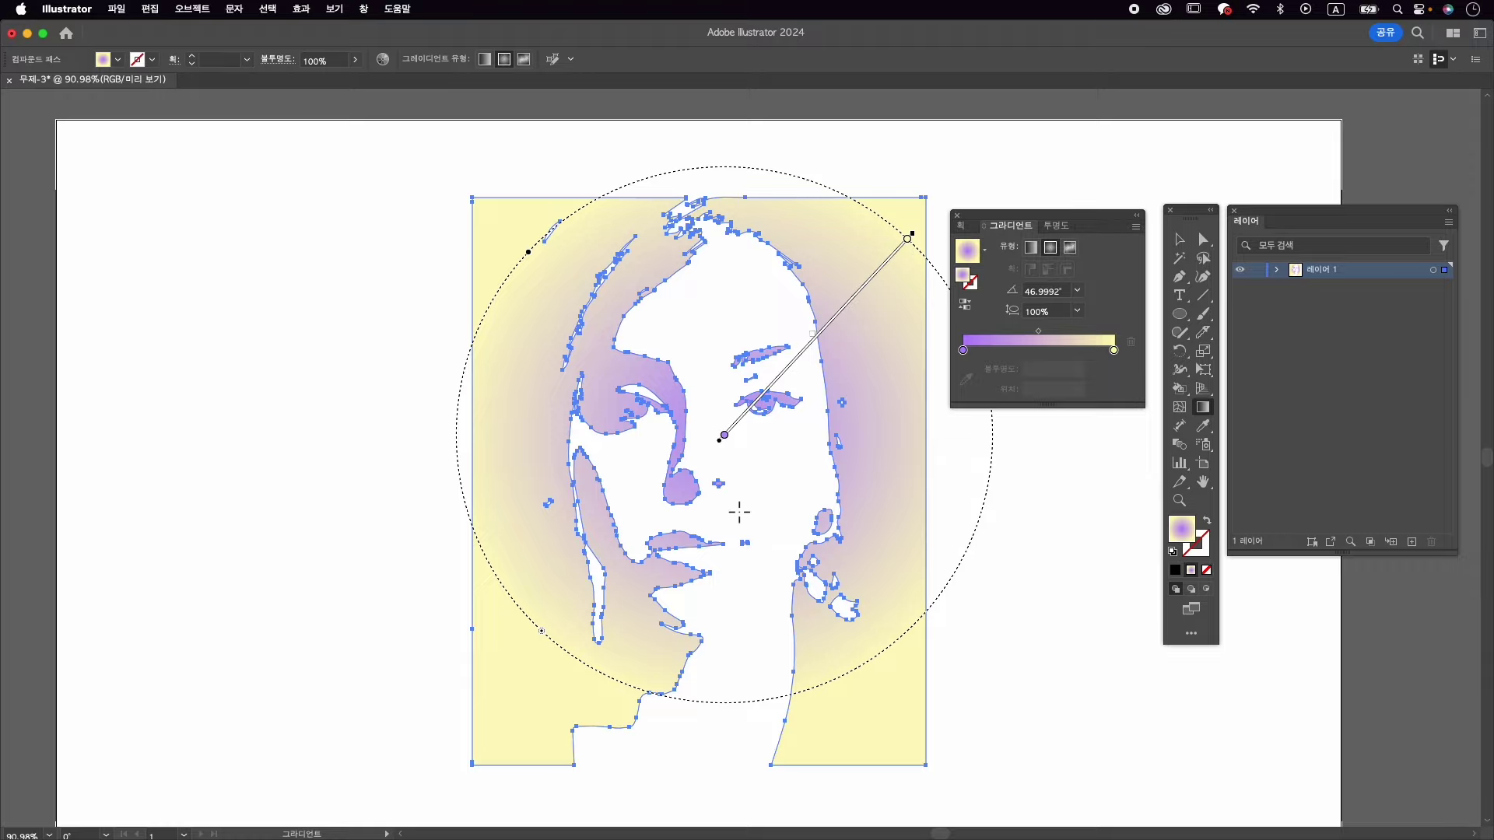
- Switch the portrait's gradient to linear, redraw it diagonally at about -33°, and deselect the portrait
click(1032, 247)
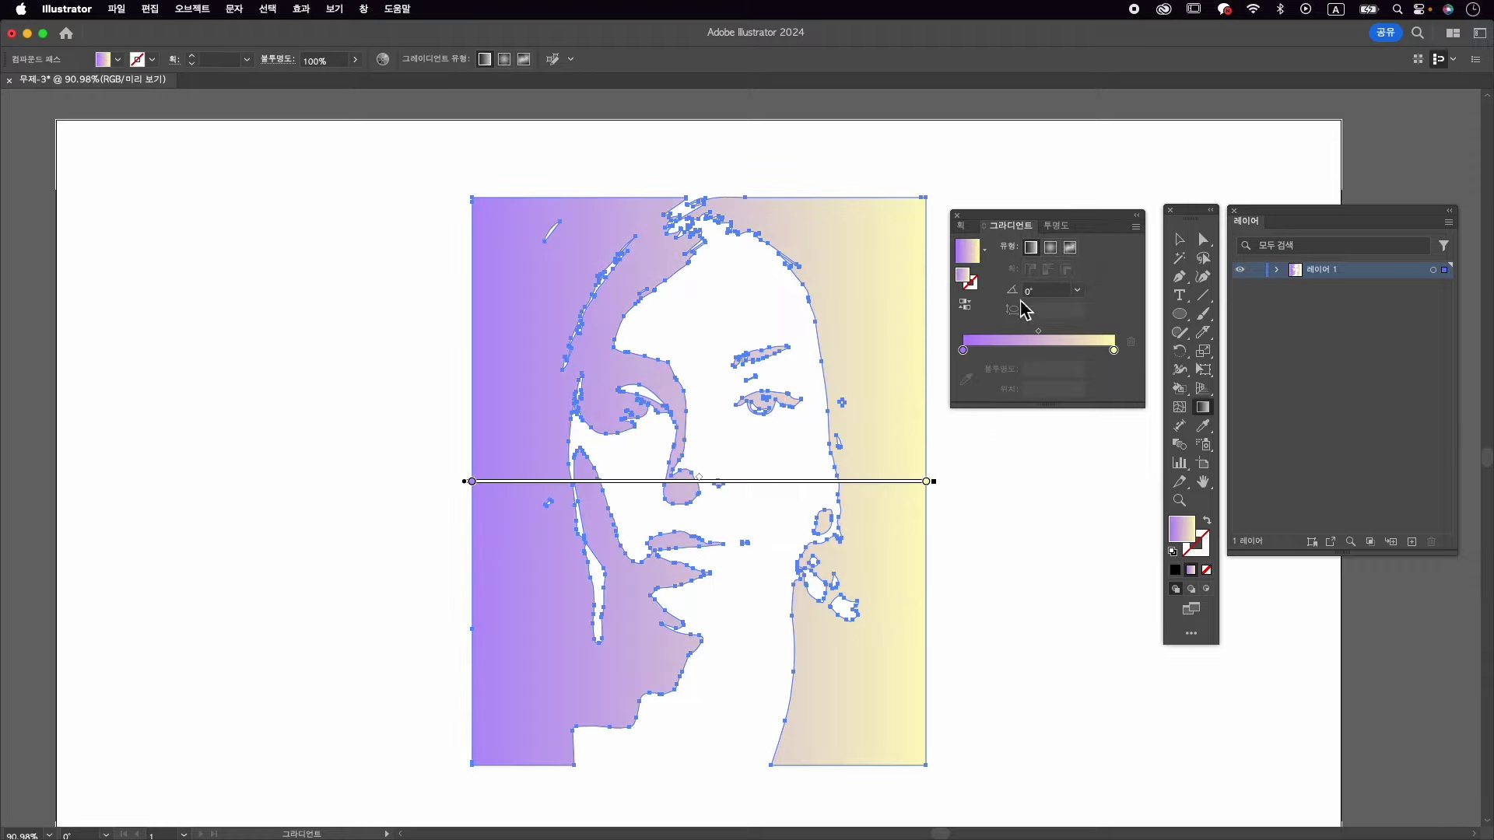
drag(866, 646, 850, 578)
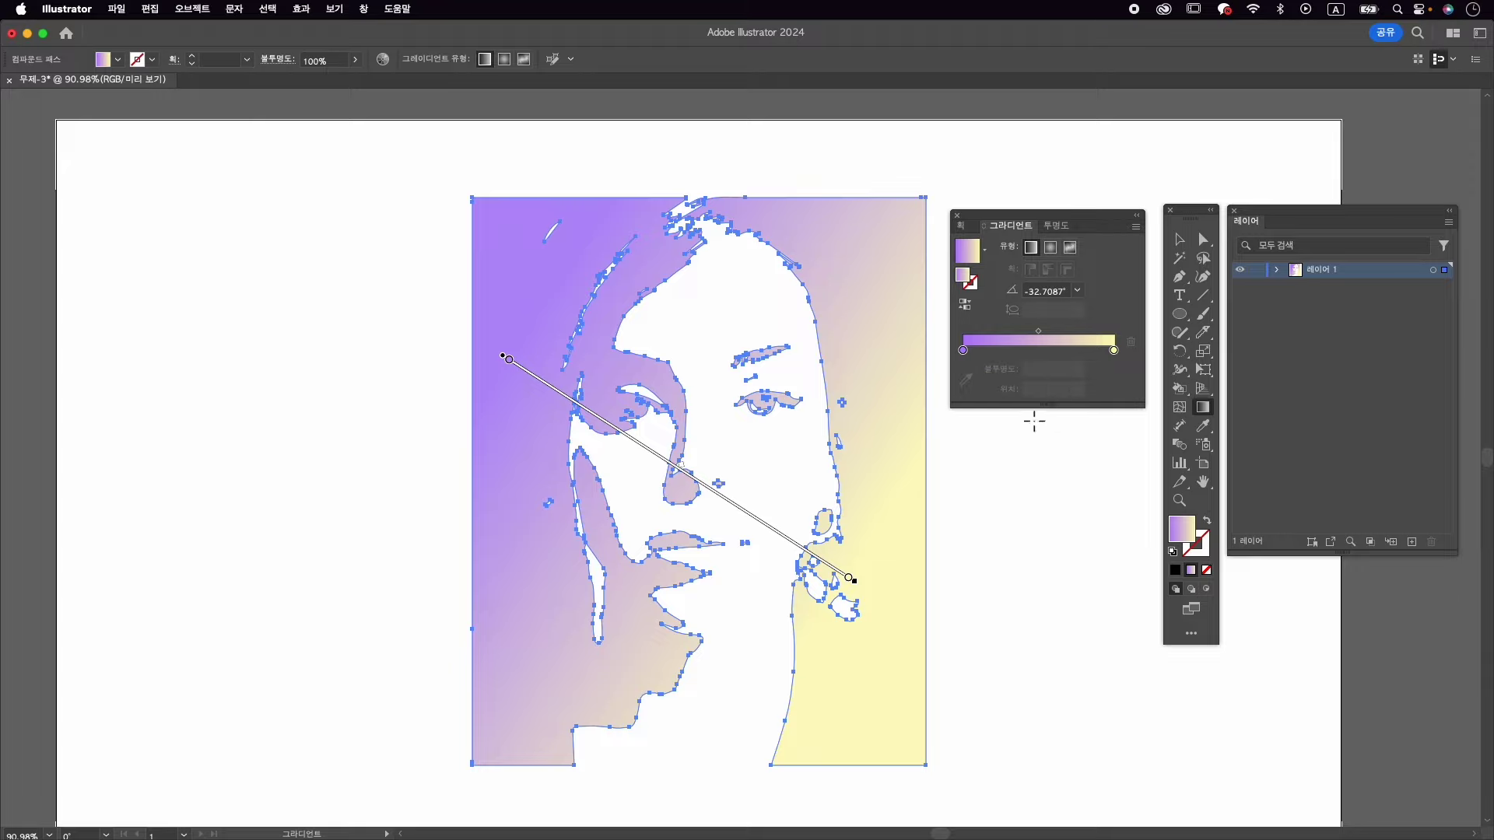
click(1180, 239)
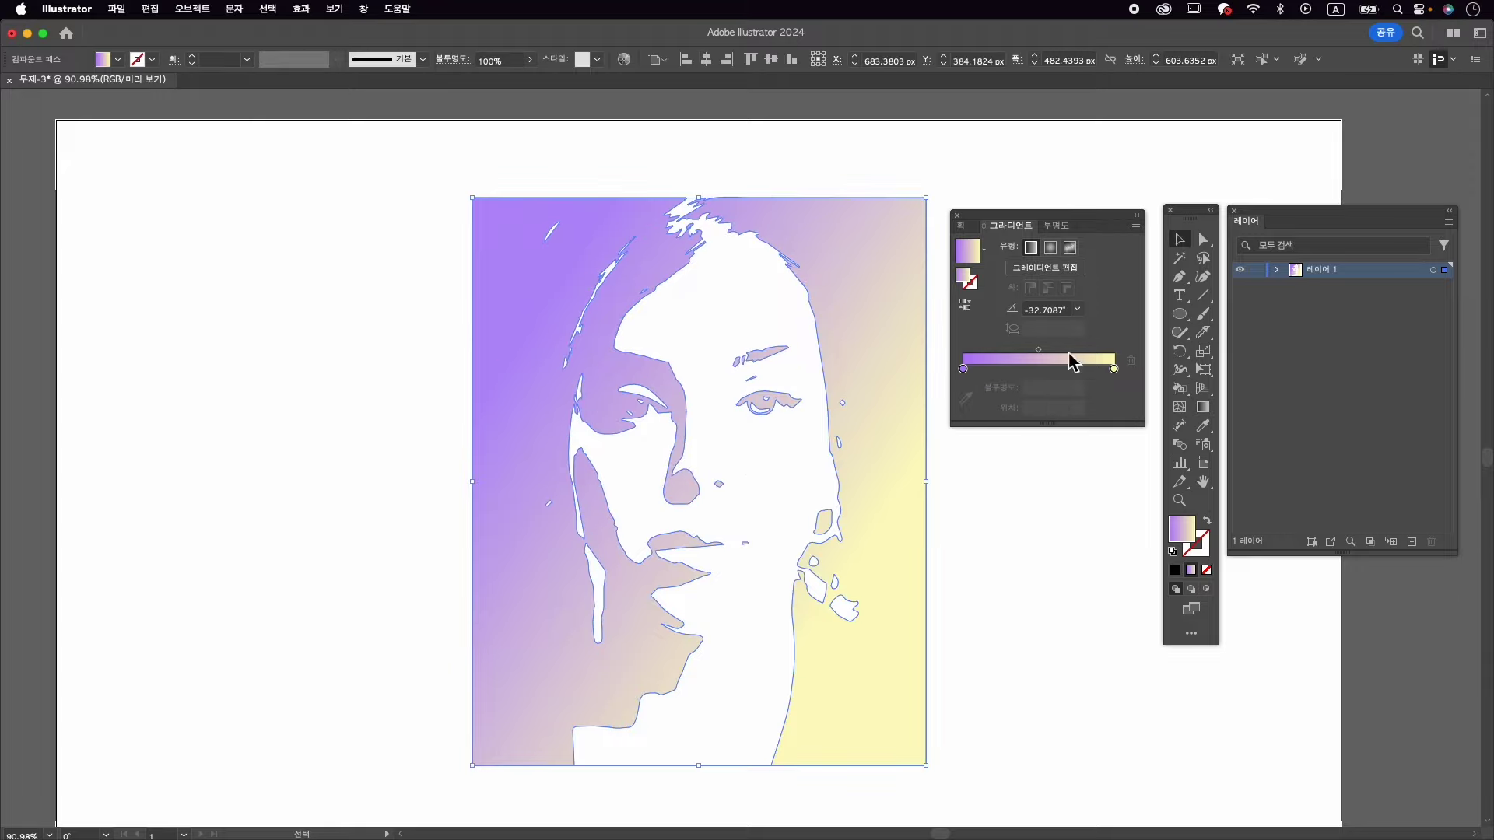
click(1046, 551)
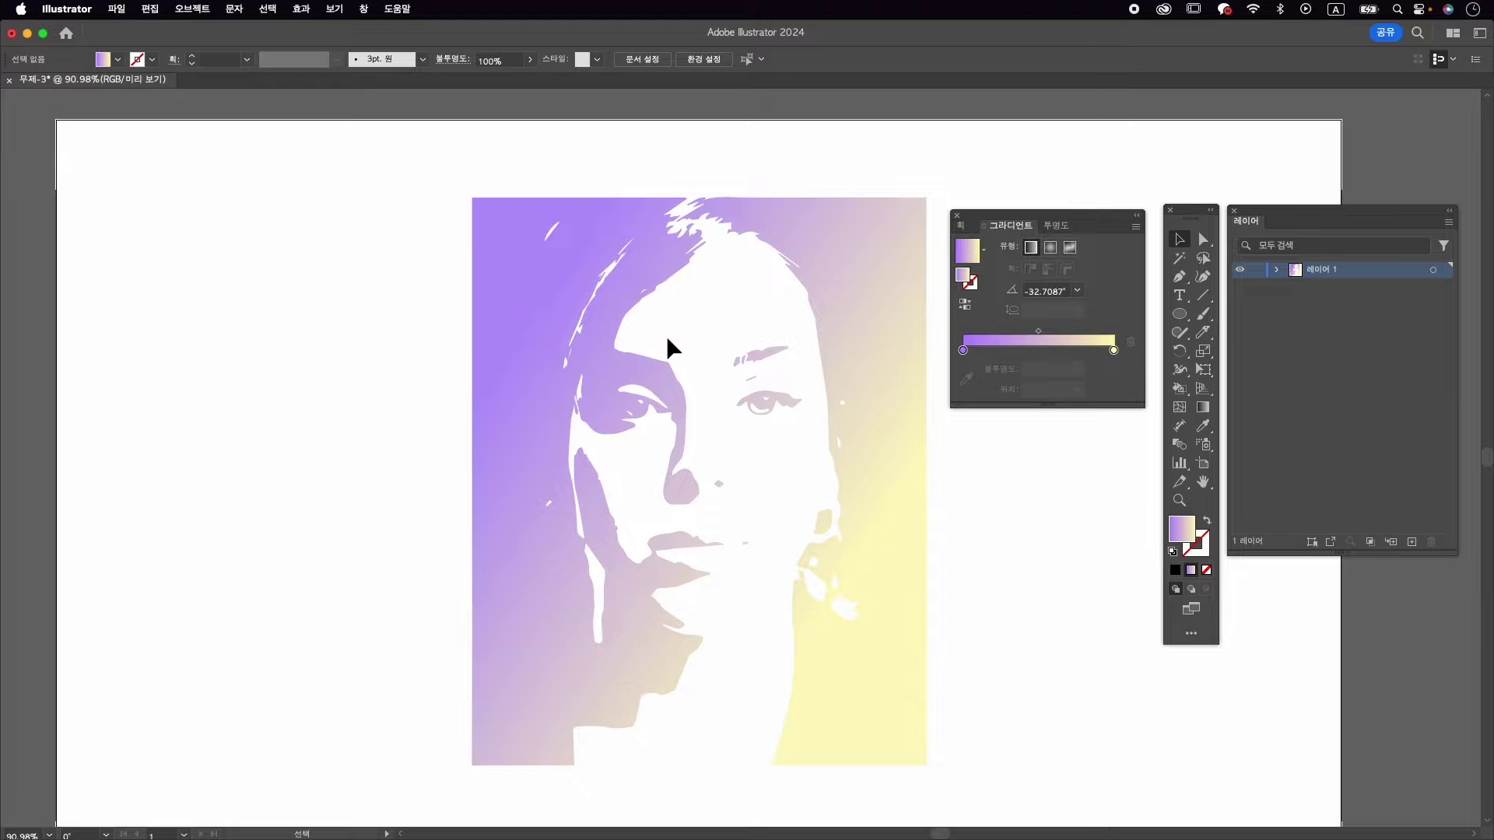
- Draw a gradient-filled ellipse about 418 by 575 px over the portrait and centre it horizontally on the artwork
click(1180, 315)
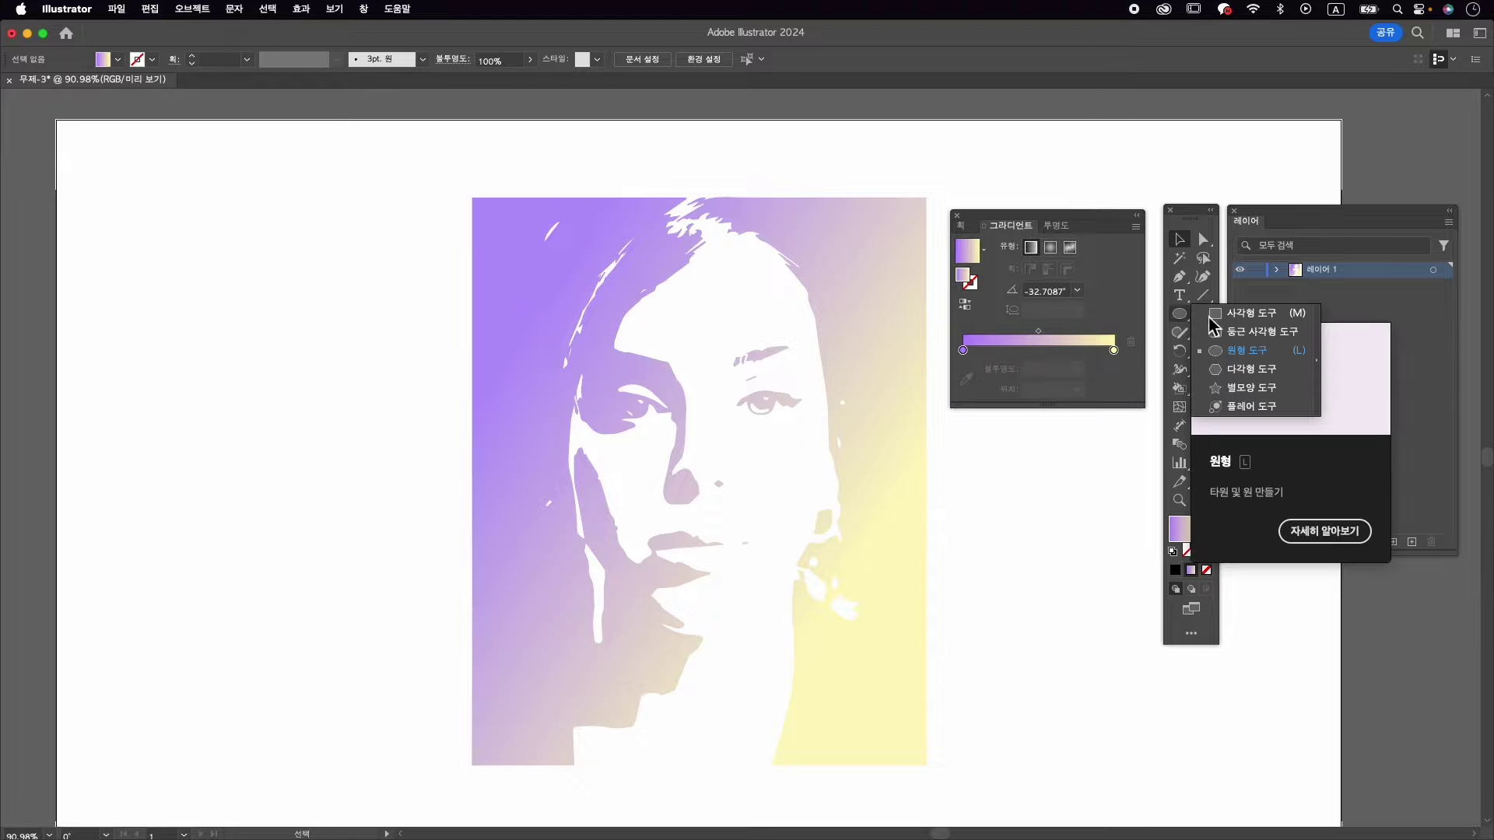
click(1244, 313)
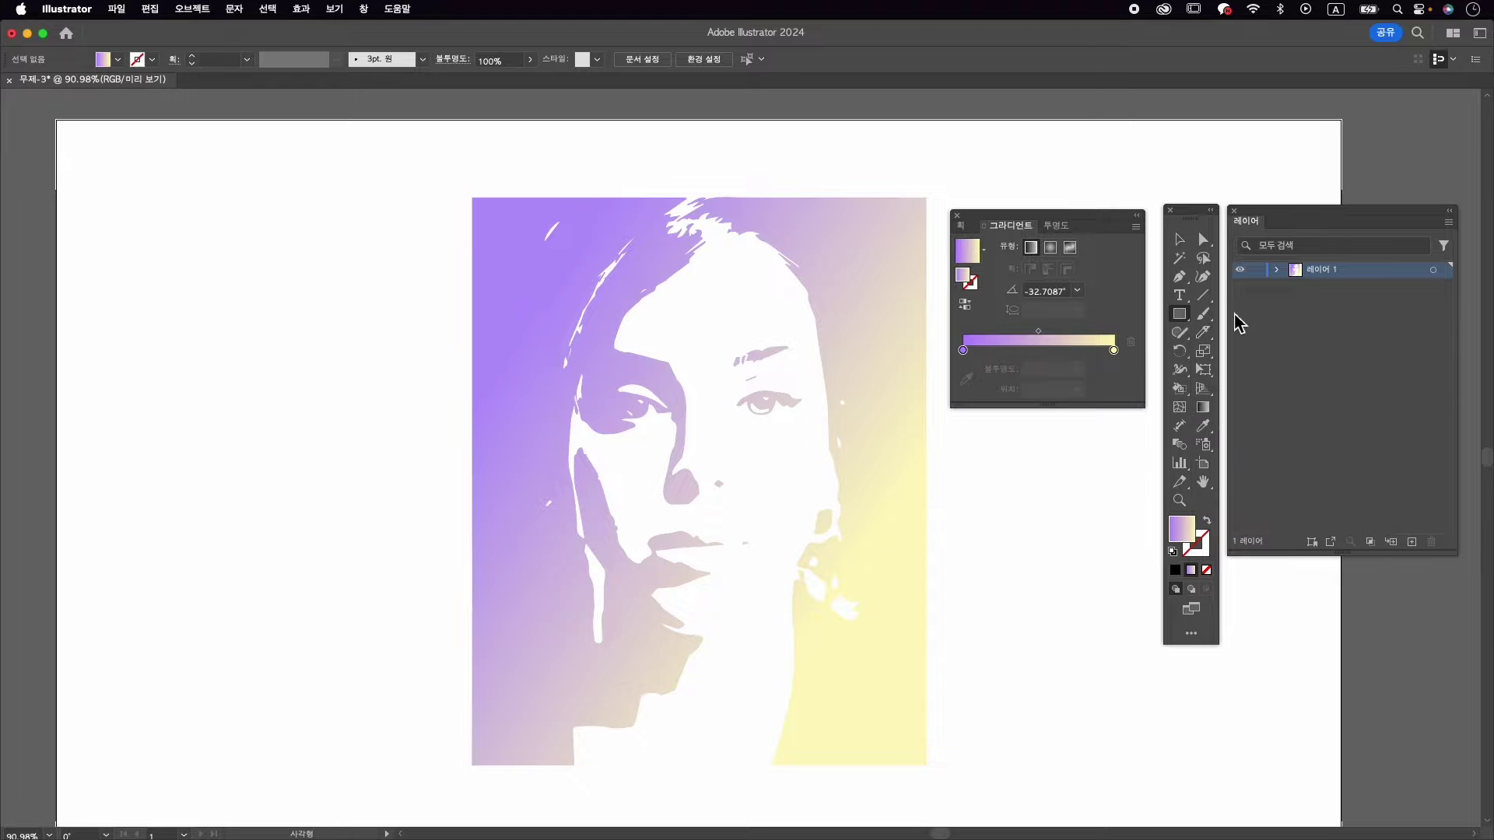
click(1180, 316)
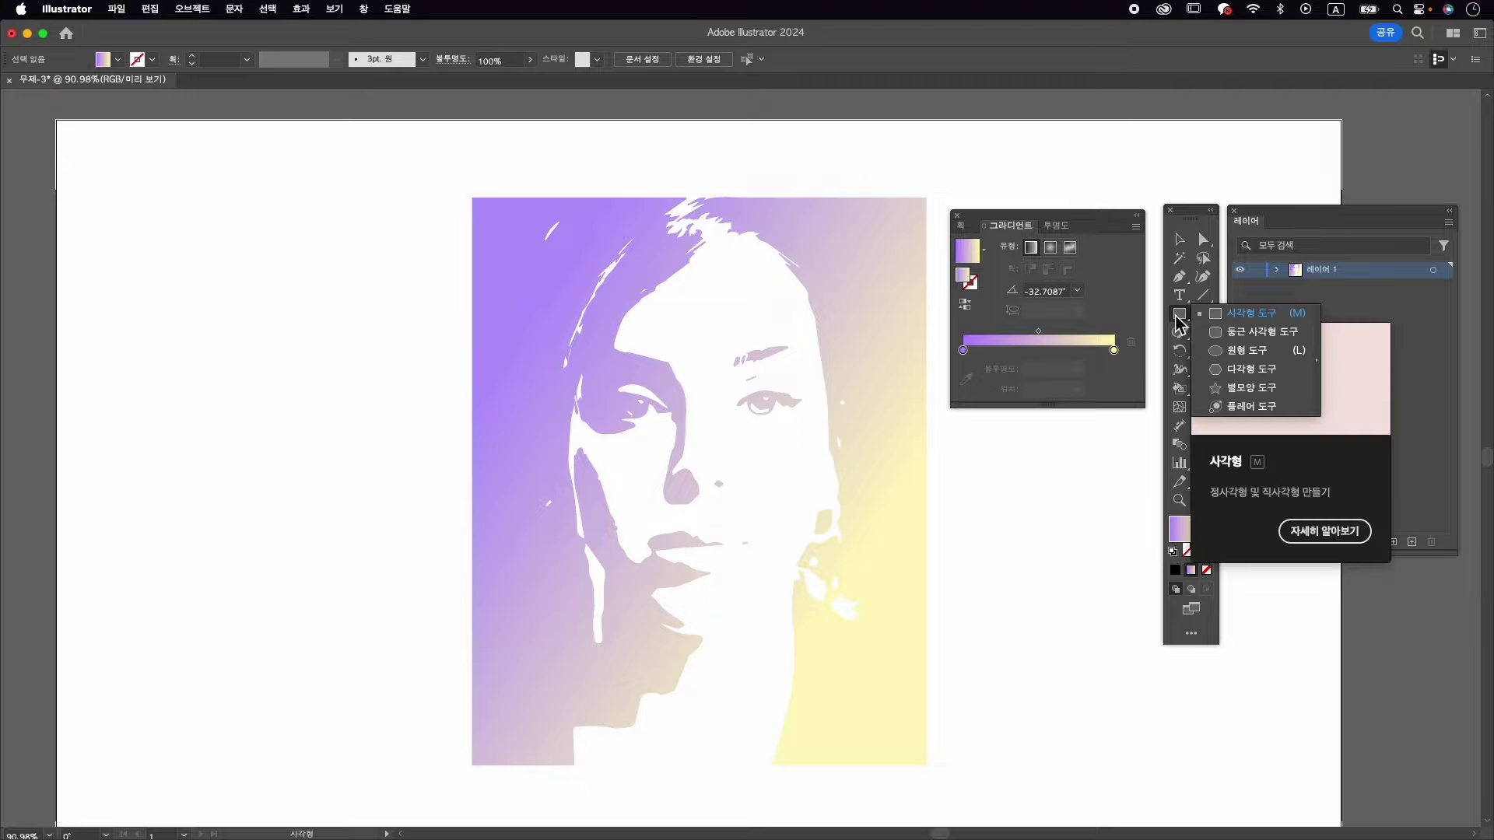
click(1237, 352)
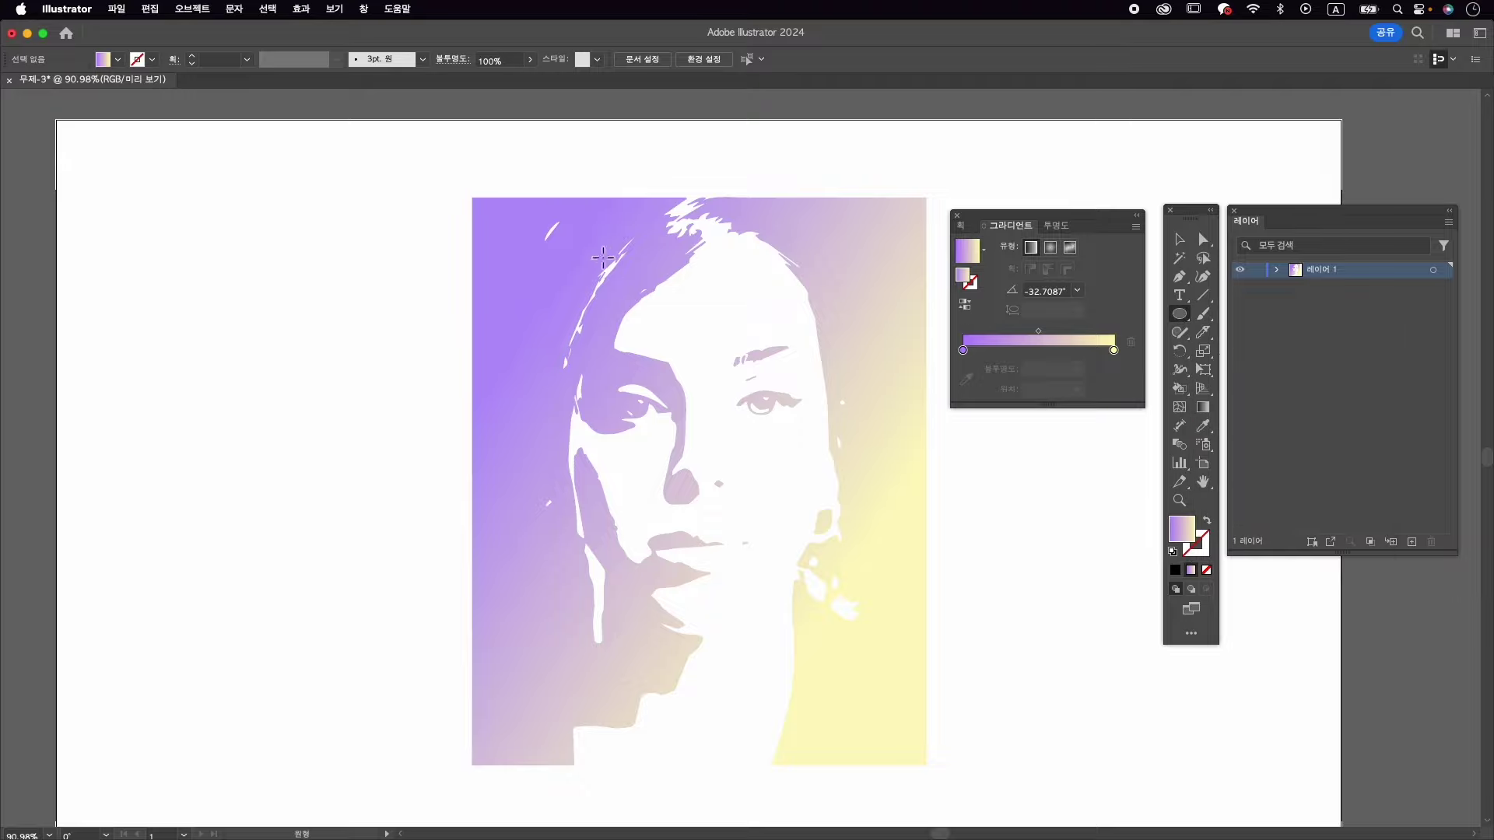
drag(517, 210, 918, 757)
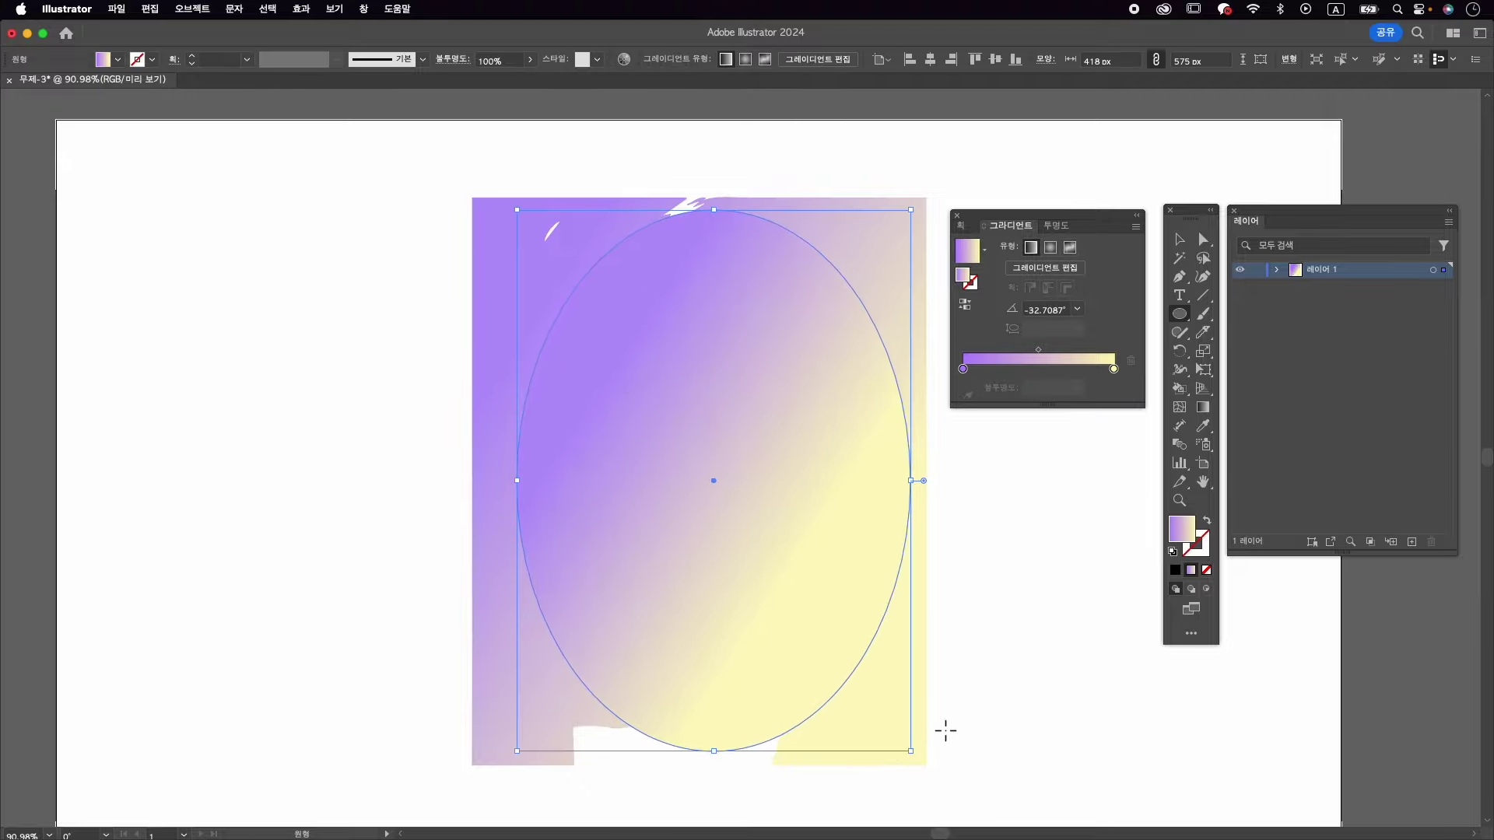
click(1181, 241)
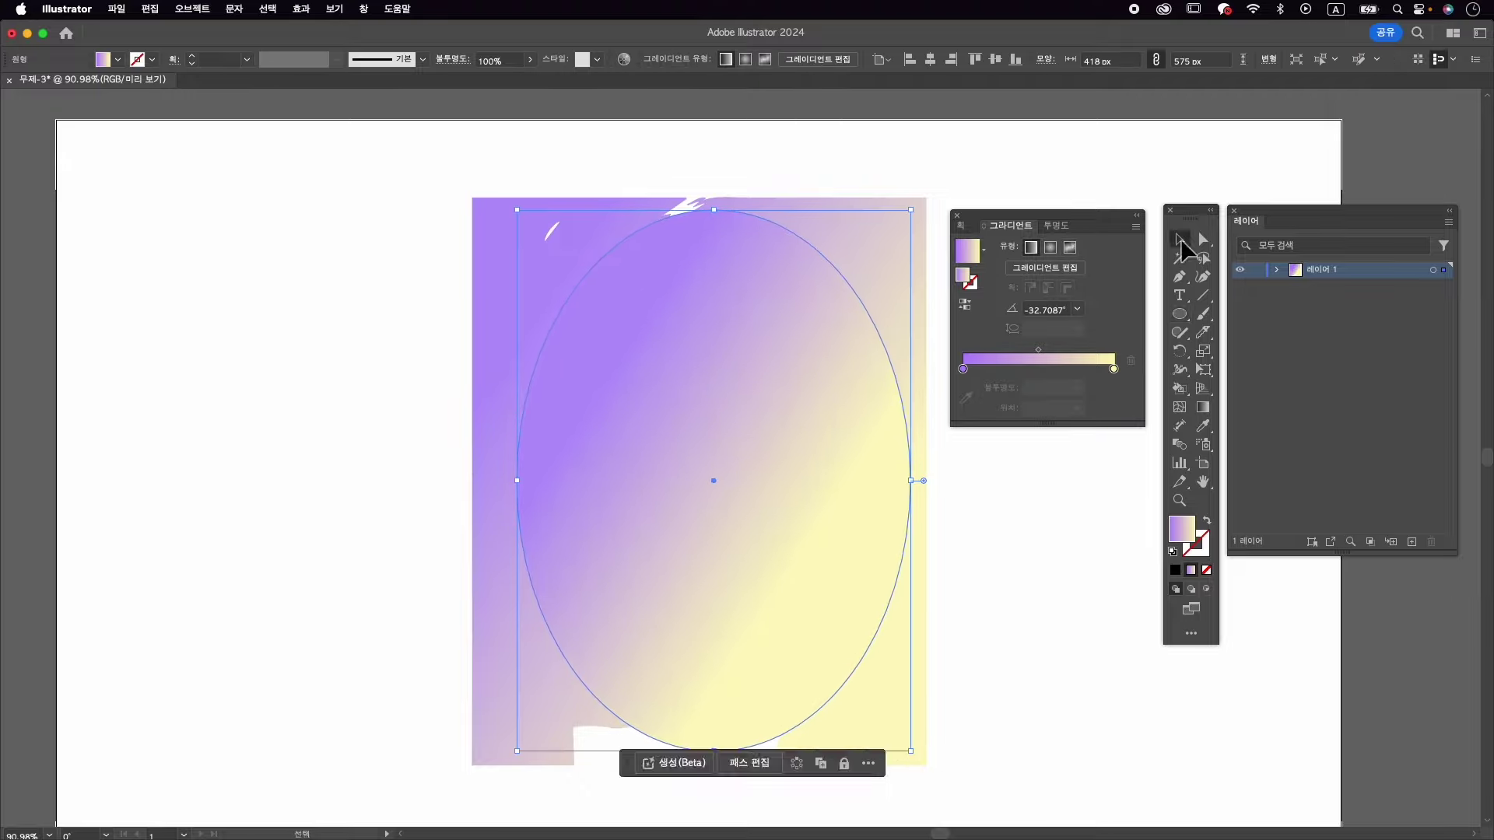
drag(784, 440, 772, 435)
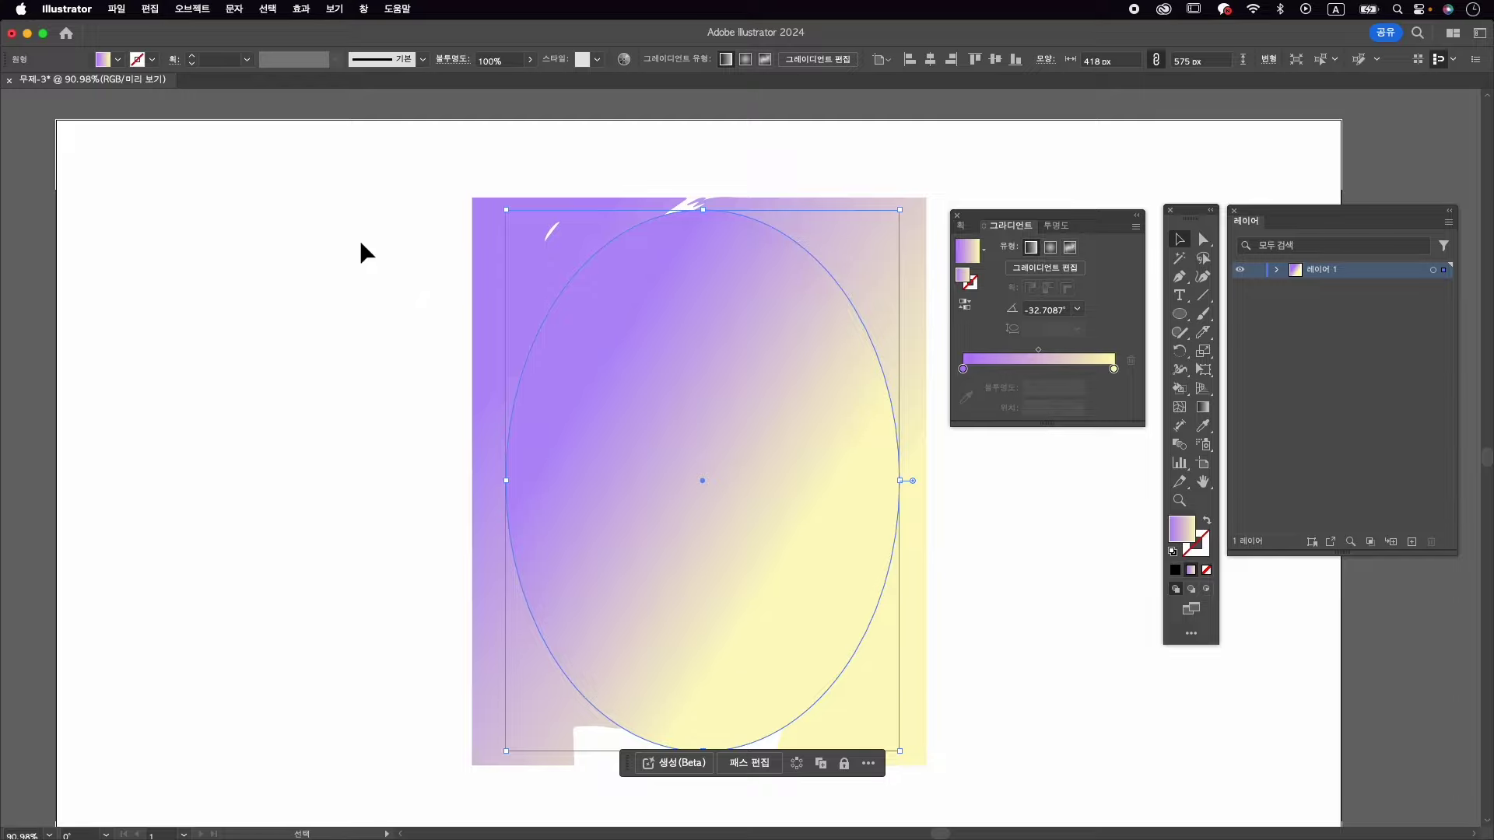
- Move the ellipse aside to reveal the portrait and place it back over the face
drag(716, 345, 379, 352)
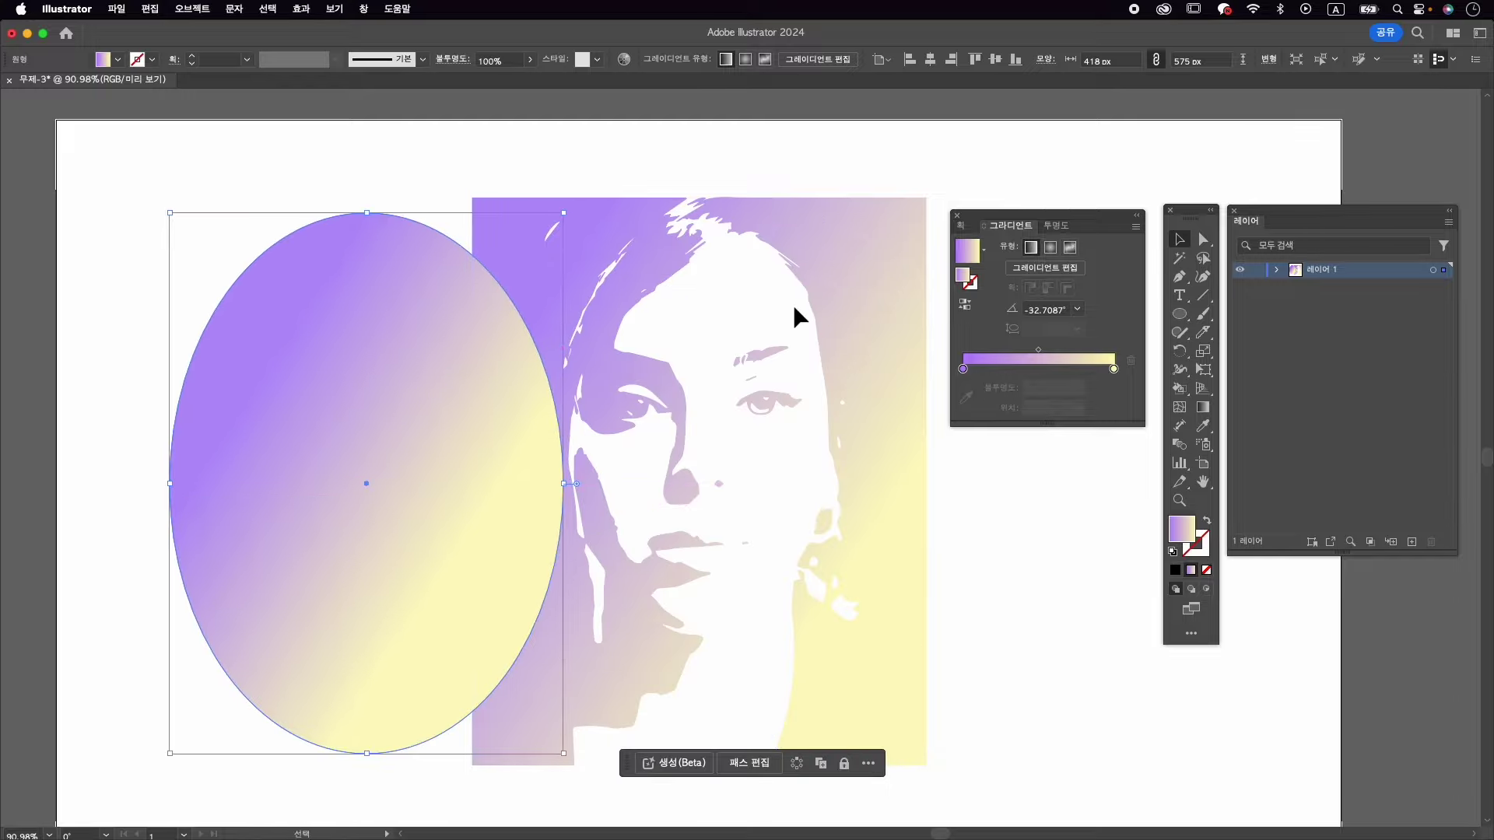
click(847, 308)
click(311, 379)
drag(382, 372, 660, 377)
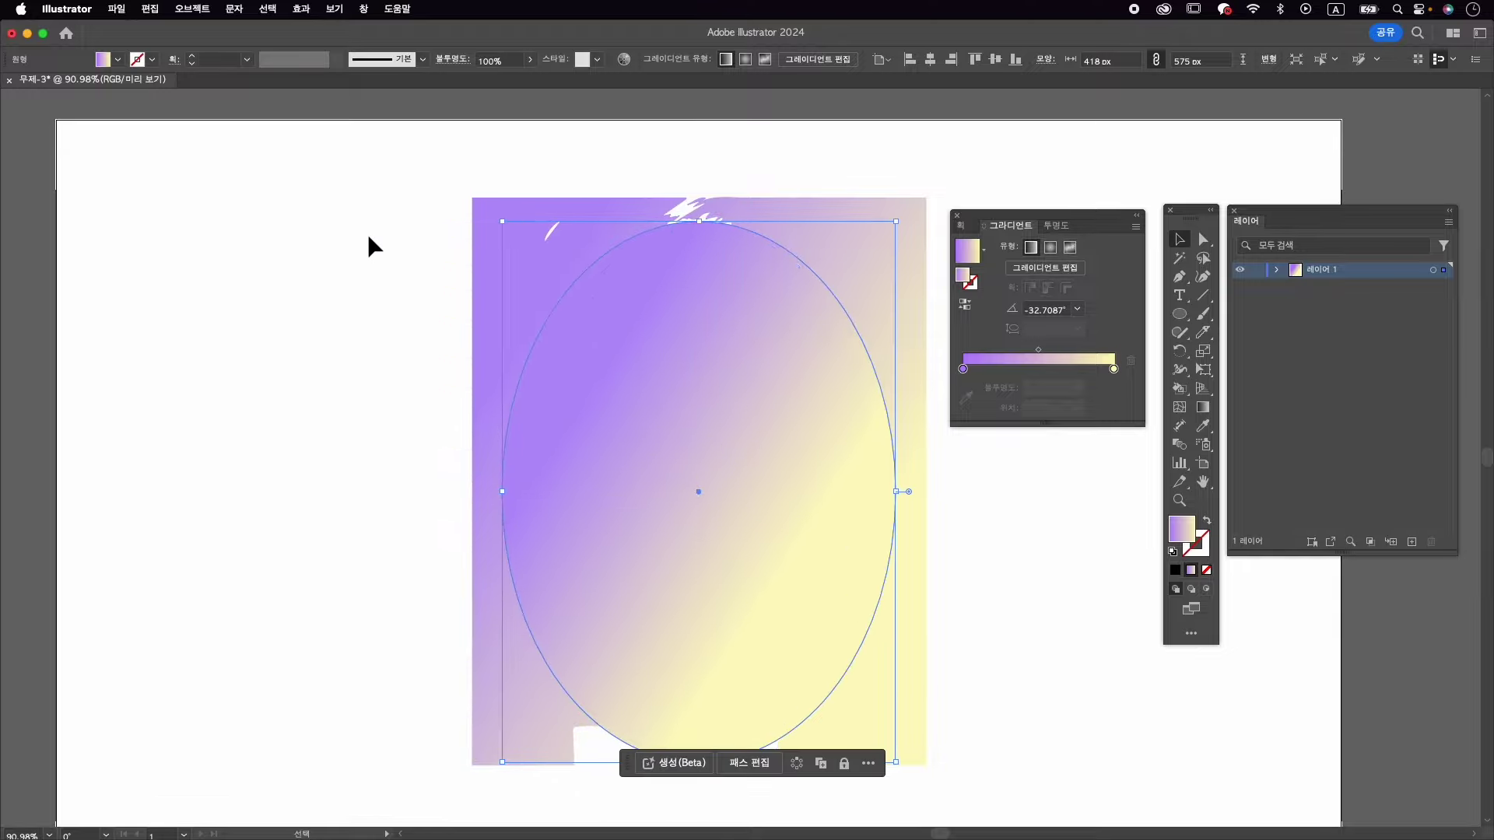
- Select the ellipse together with the gradient portrait and clip the portrait inside the ellipse with a clipping mask
drag(353, 230, 921, 570)
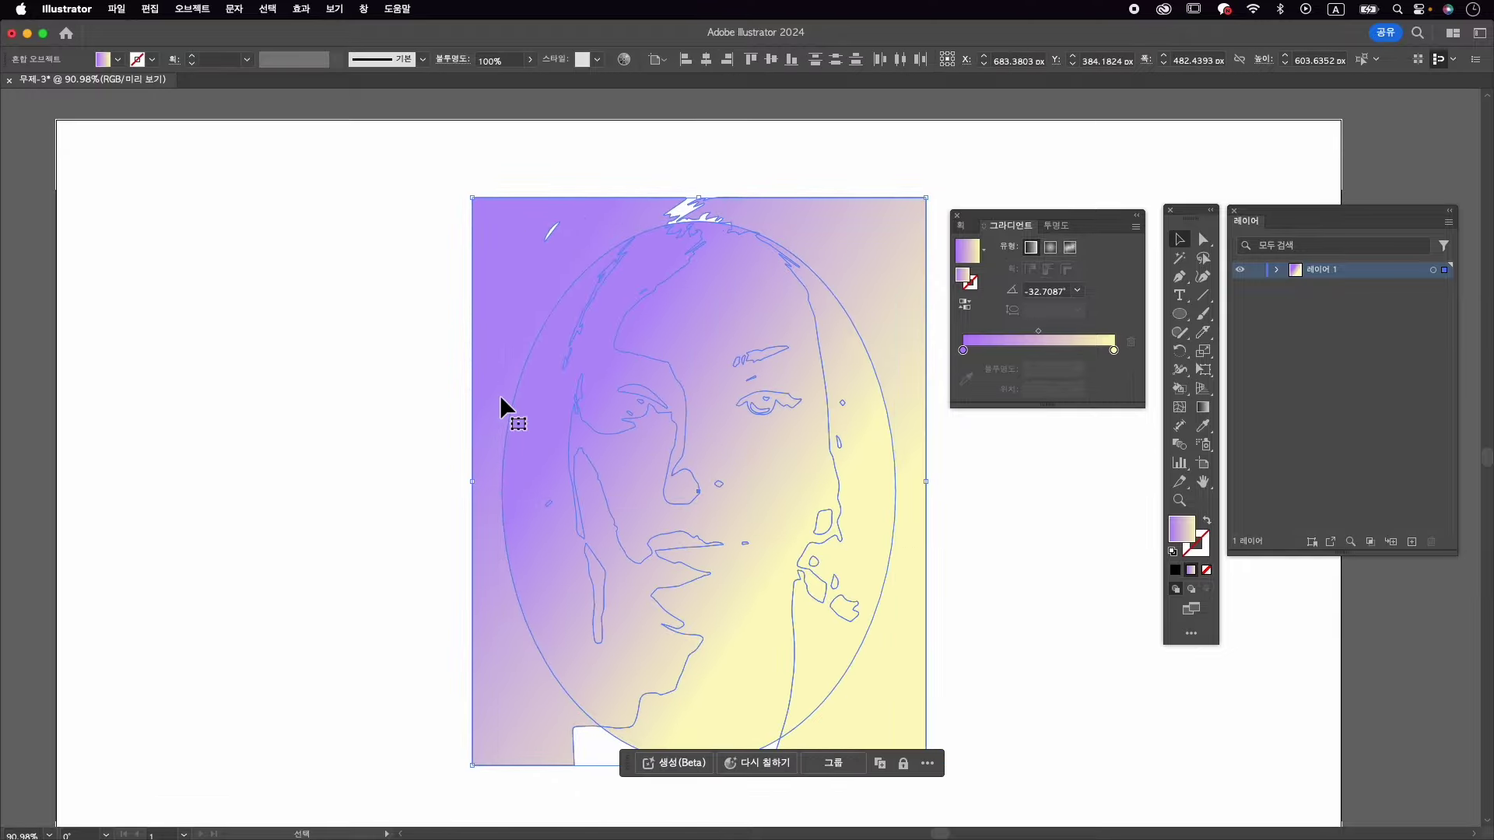
click(358, 255)
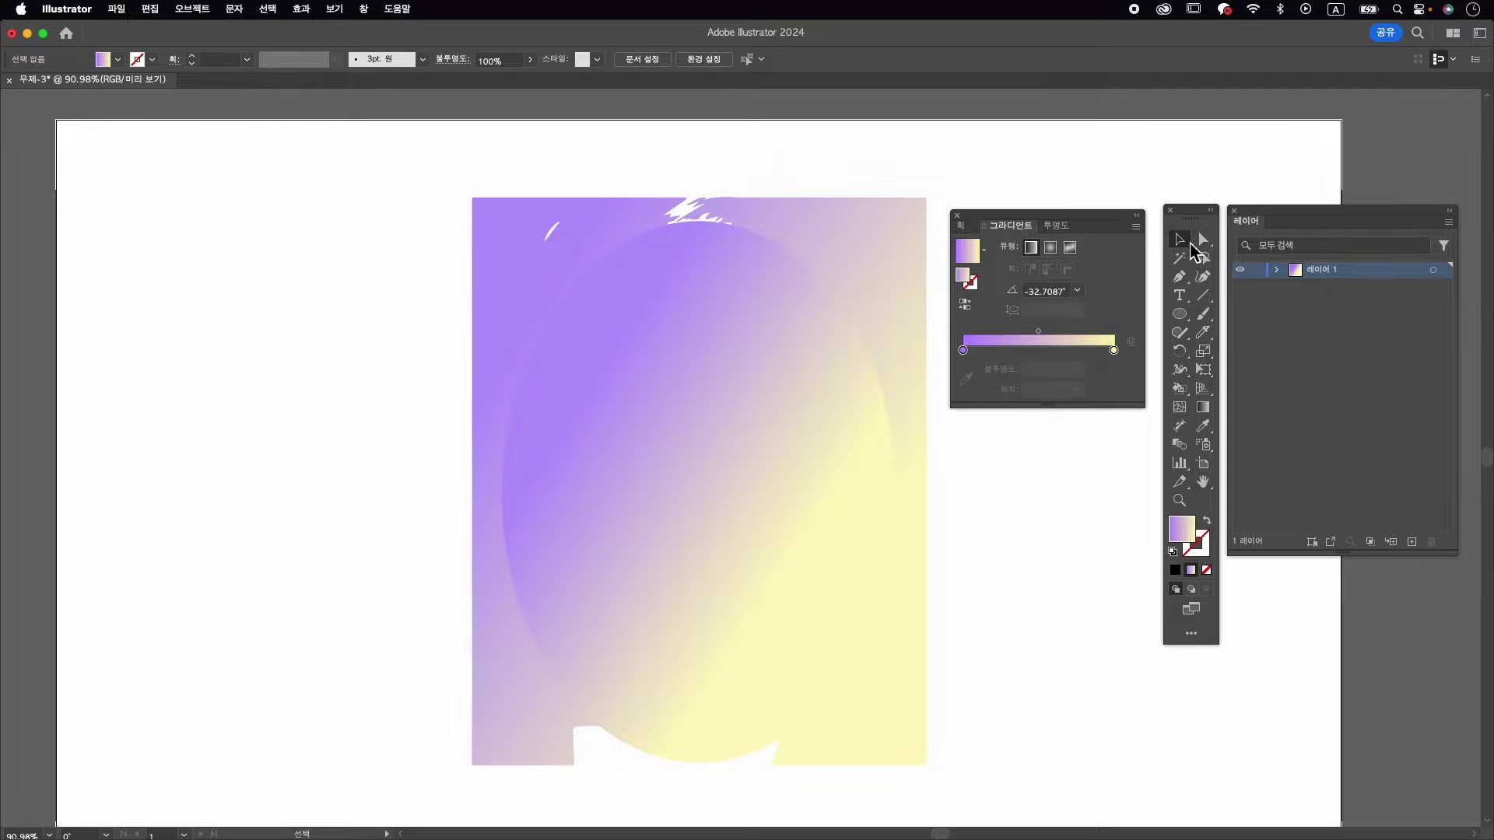
drag(404, 264, 814, 558)
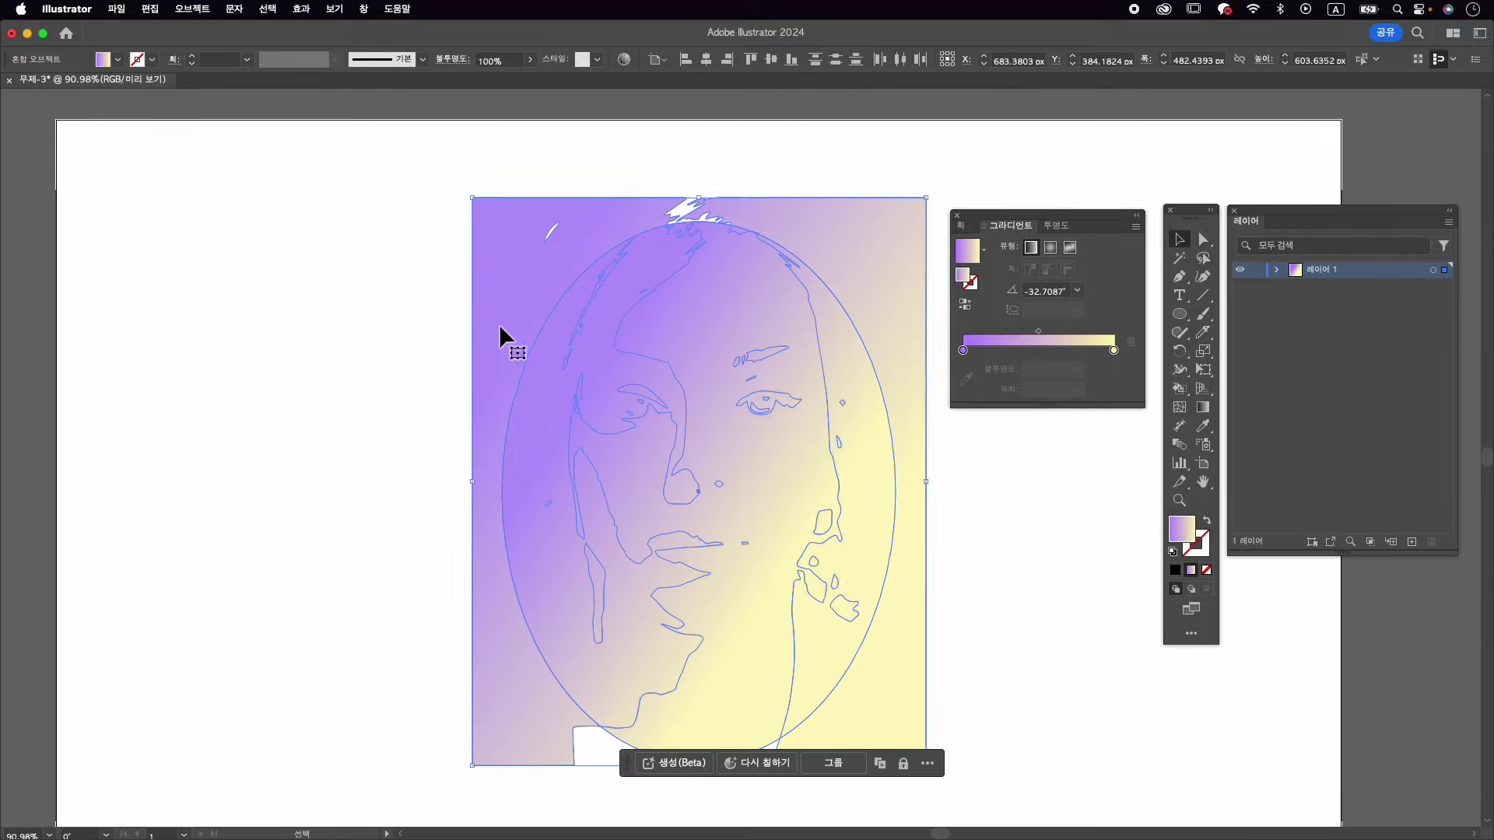
right_click(672, 321)
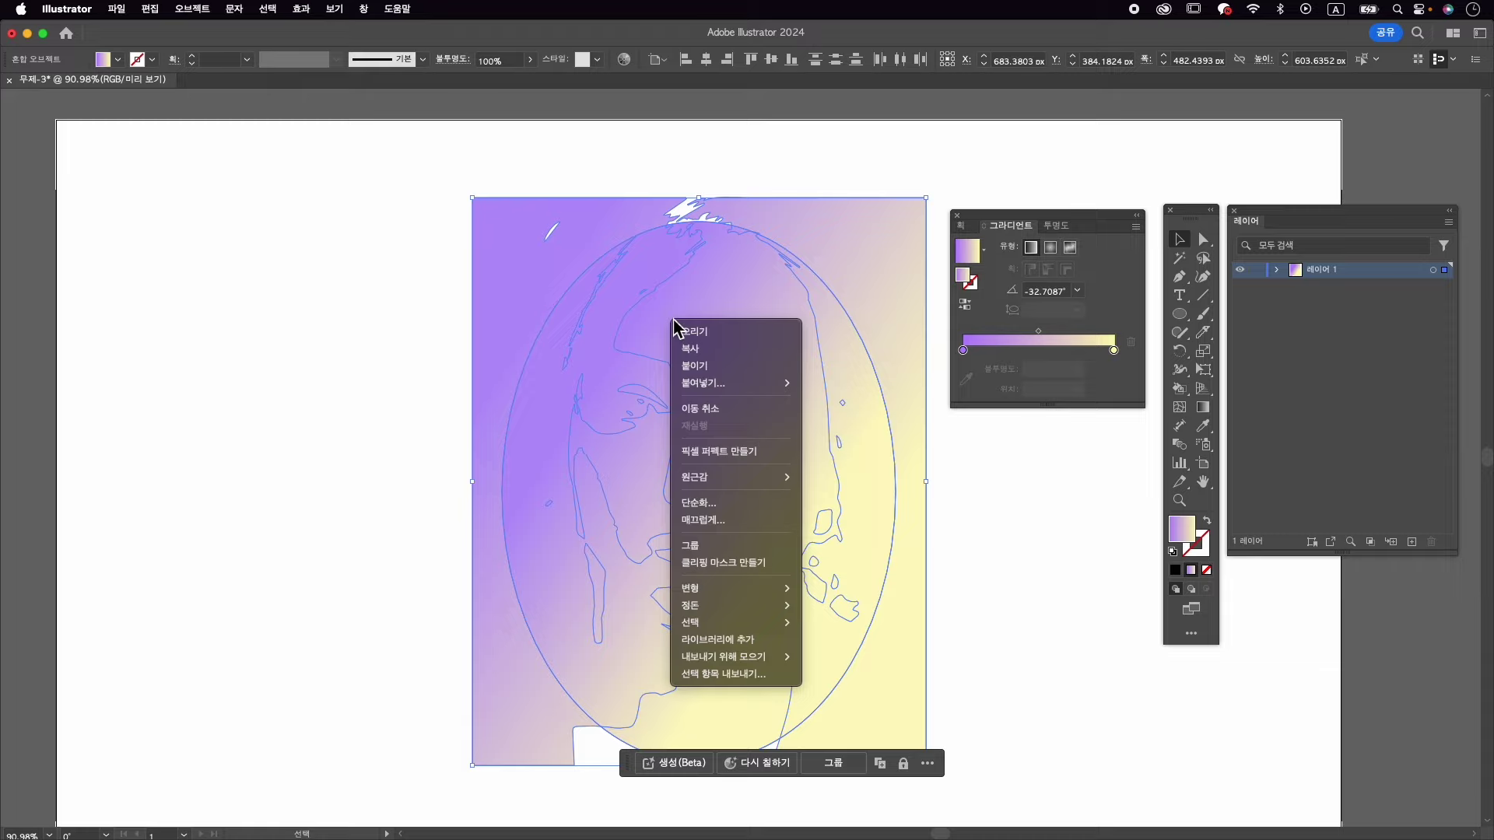
click(753, 575)
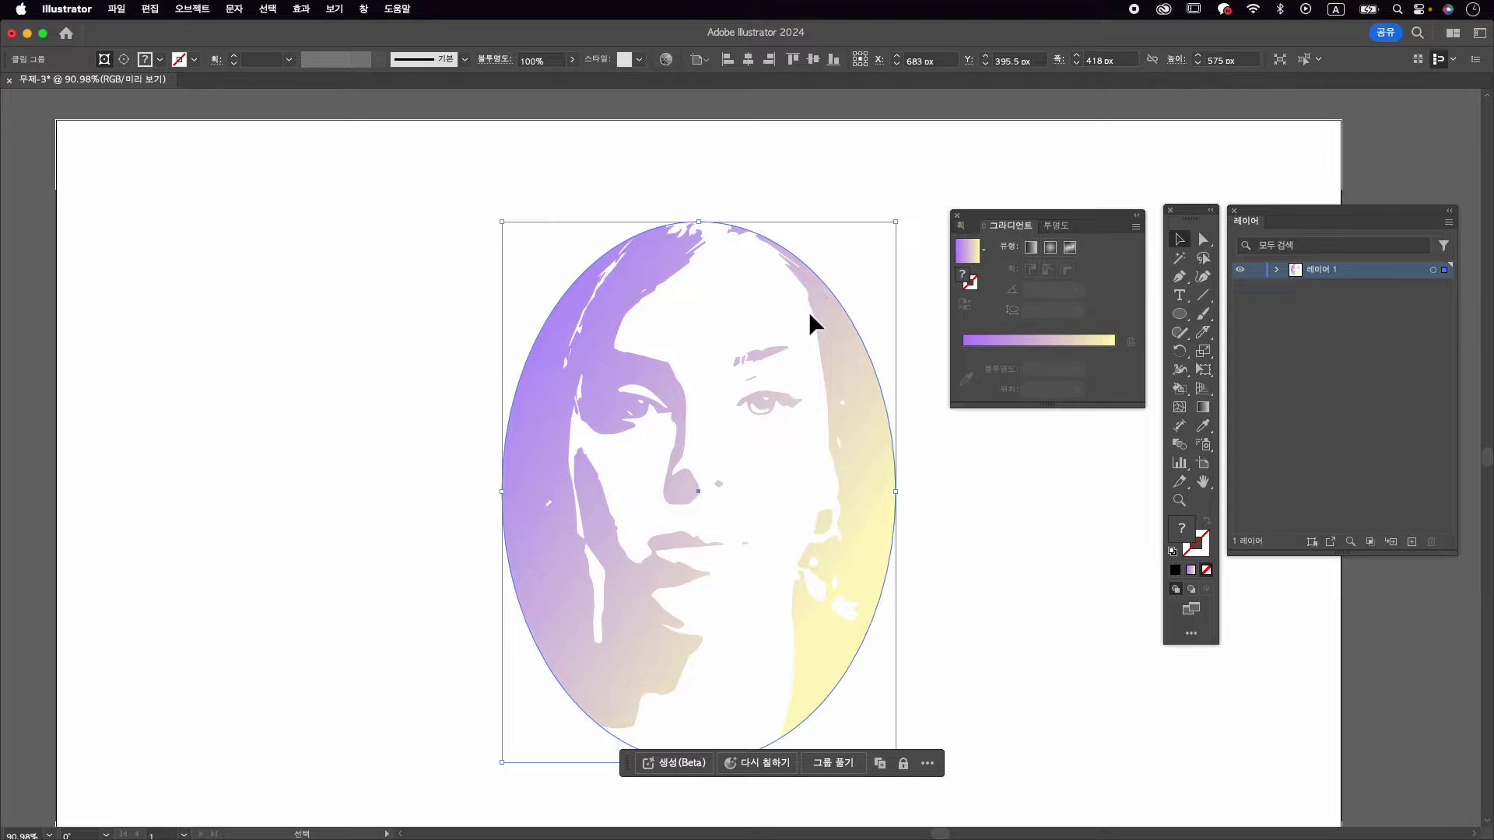
- Isolate the clip group, nudge the portrait and scale it to about 449 by 562 px inside the ellipse, and exit isolation
double_click(858, 413)
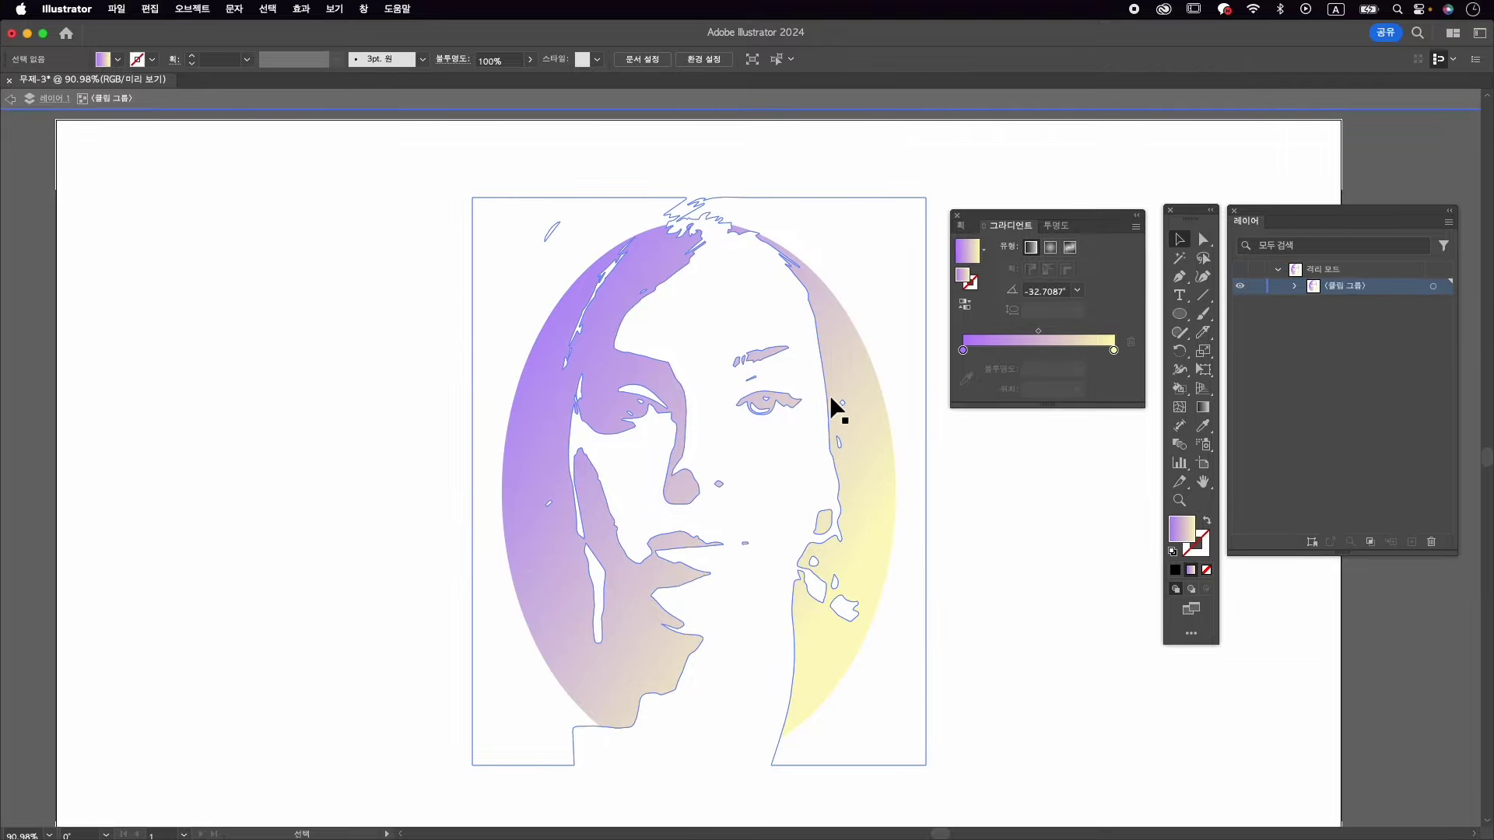
mouse_move(831, 406)
mouse_down()
mouse_move(771, 442)
mouse_move(844, 422)
mouse_move(852, 397)
mouse_move(832, 401)
mouse_up()
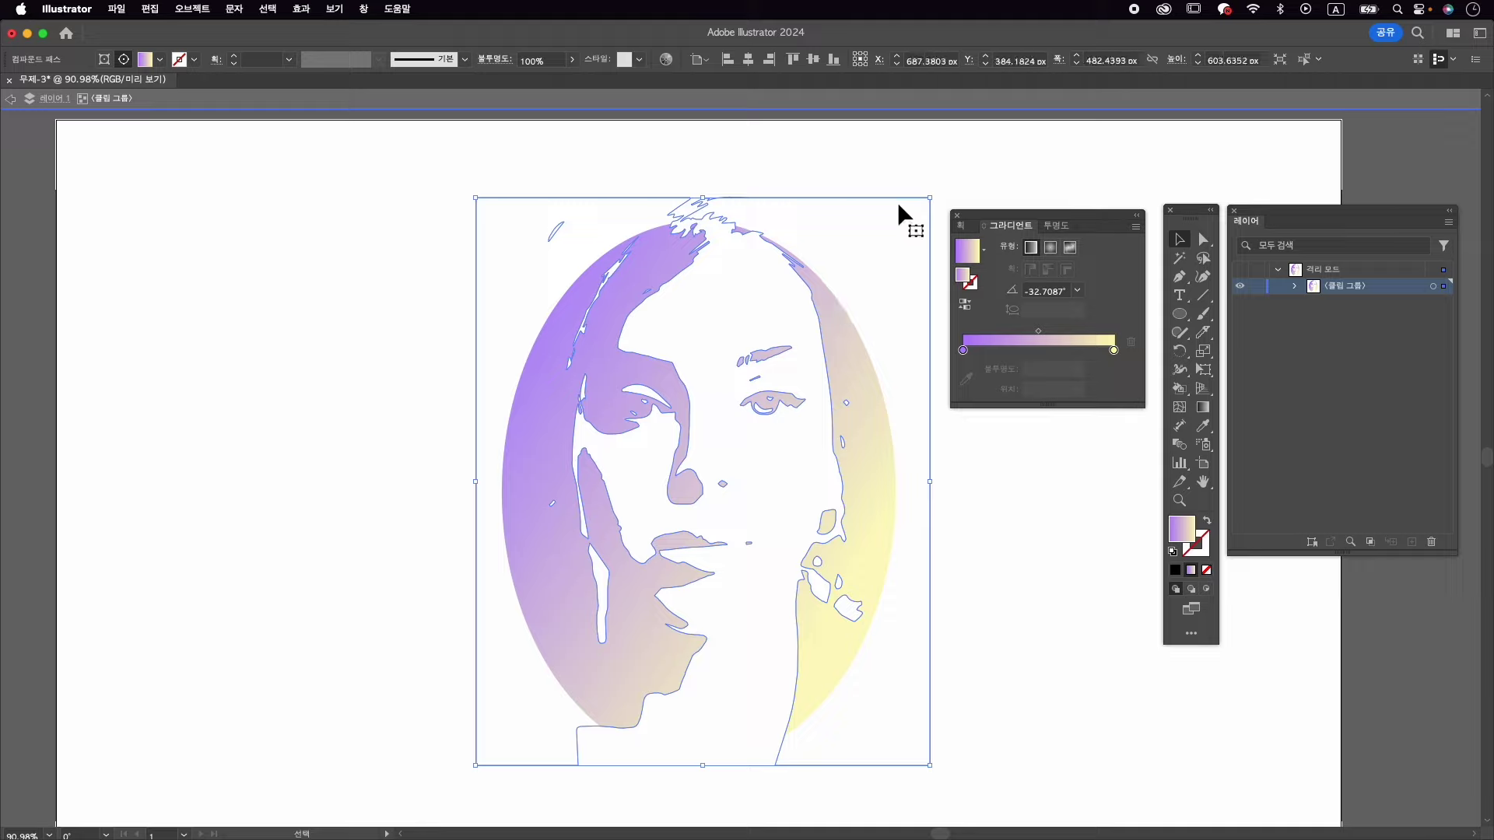
drag(930, 198, 916, 218)
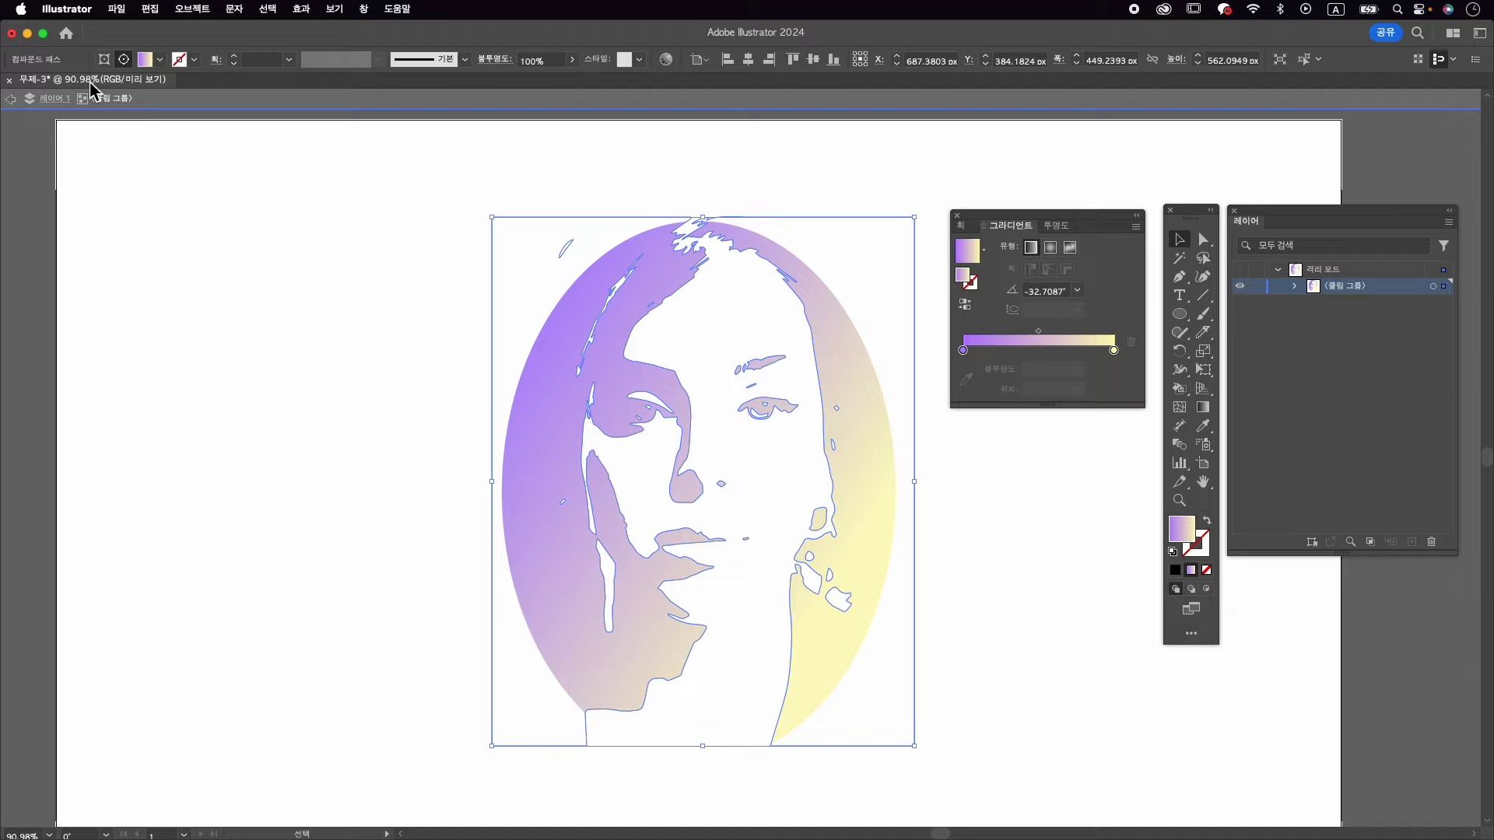
click(129, 99)
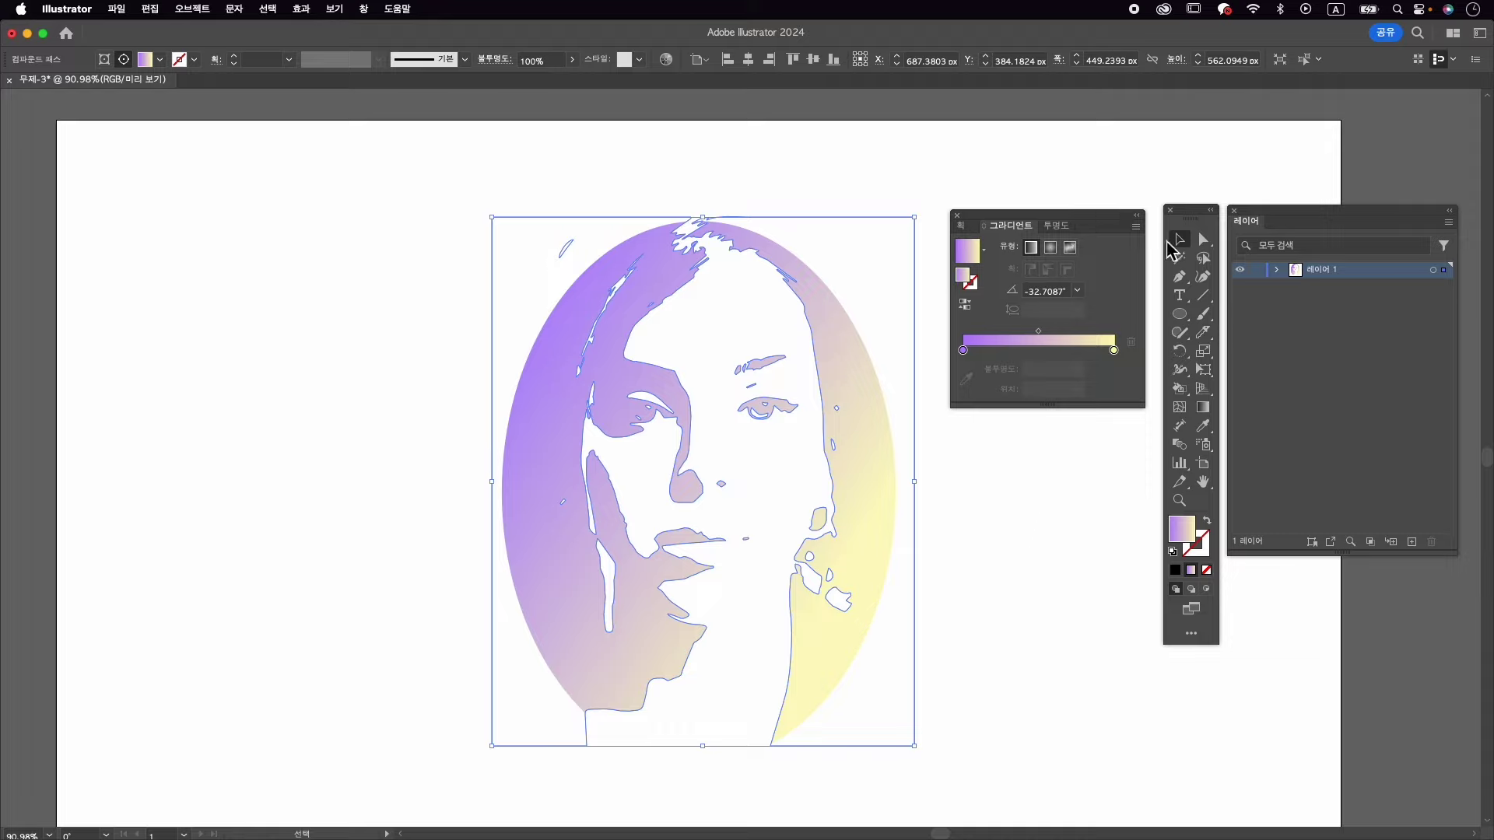
click(1025, 543)
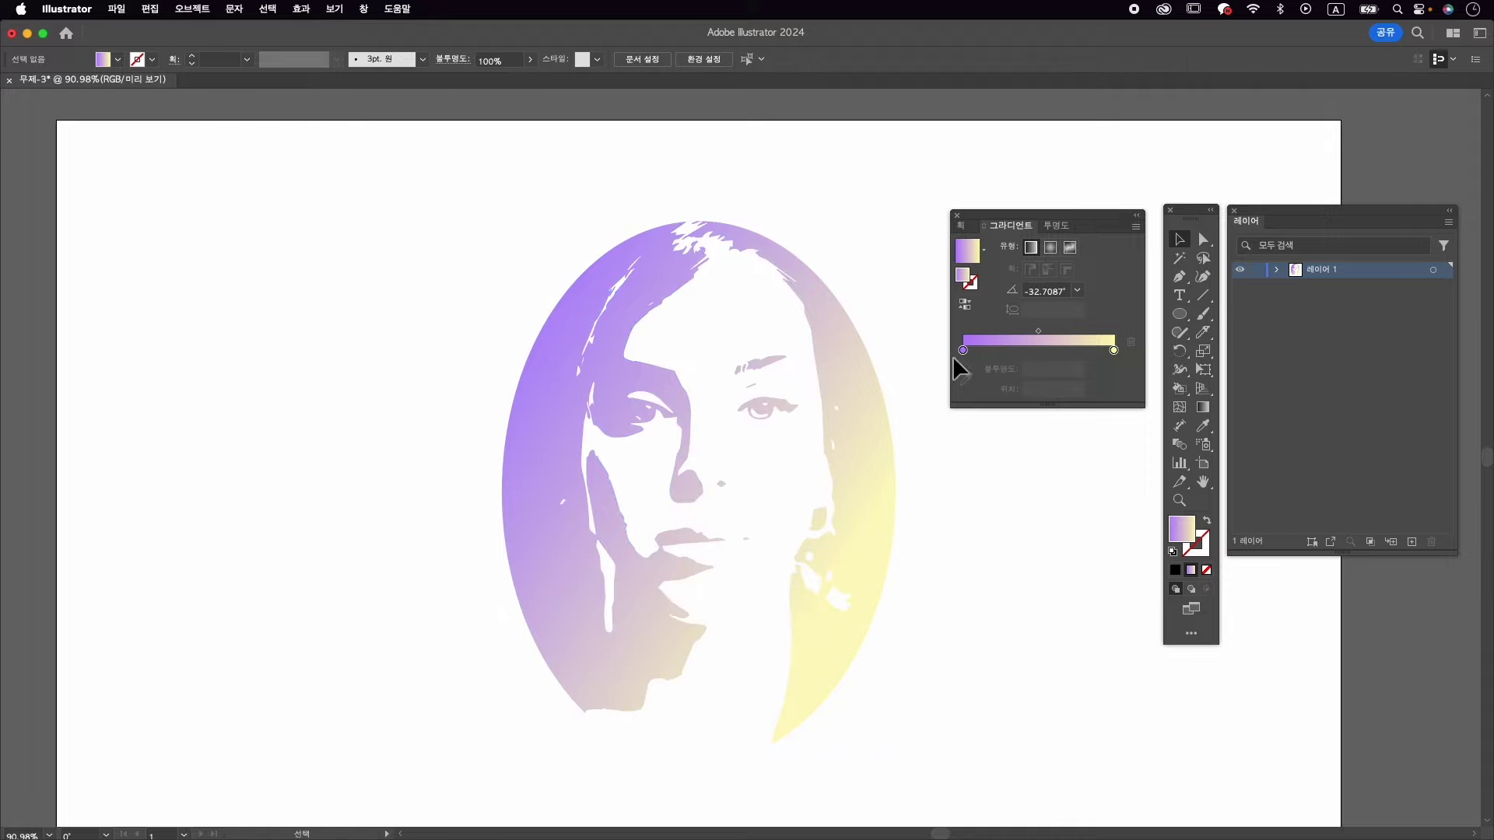
- Close the gradient settings and save the document in the Downloads folder as 벡터 이미지.ai with Illustrator 2020 compatibility
click(957, 215)
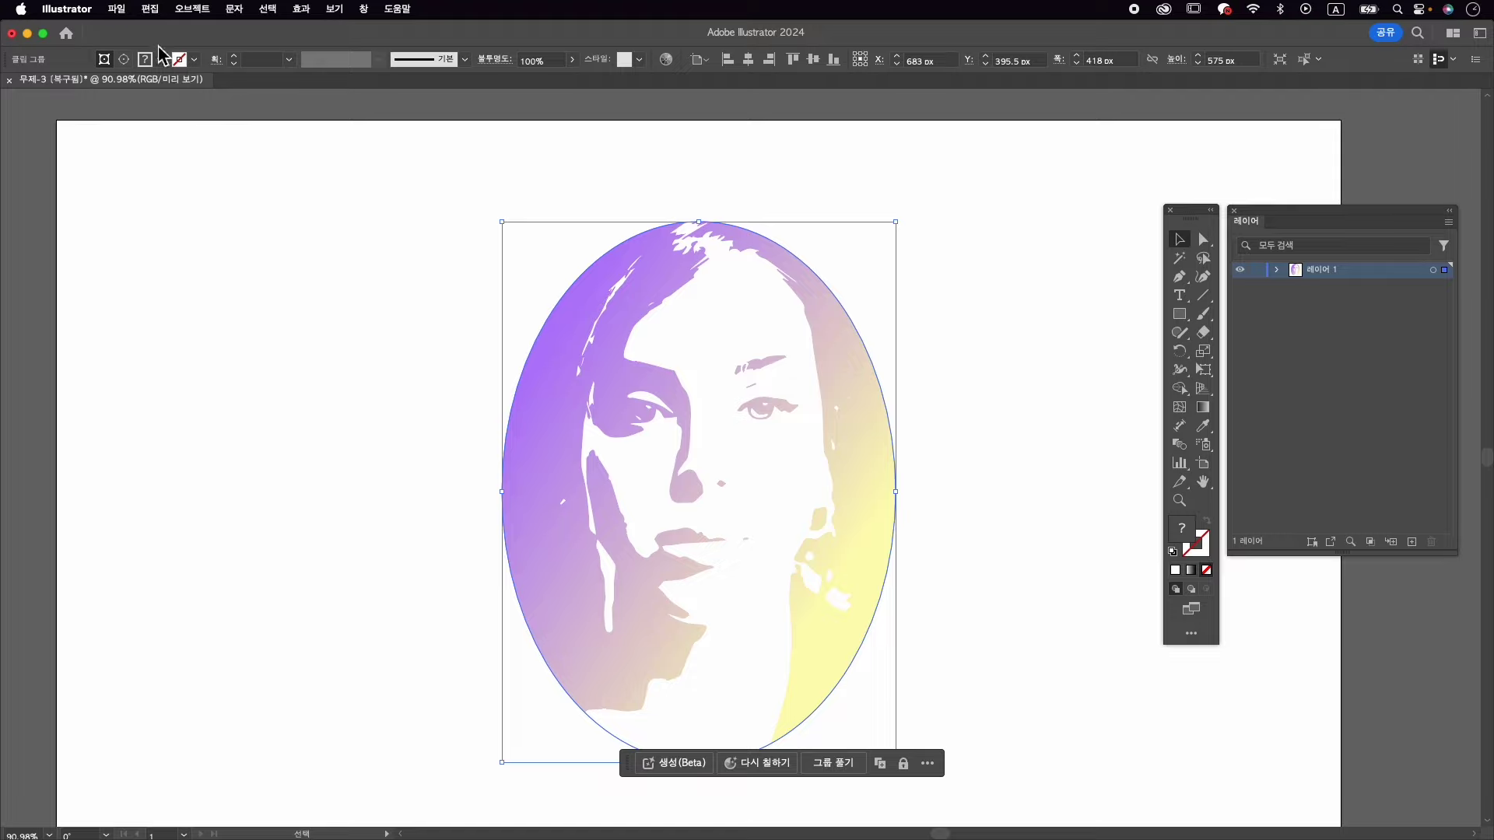
click(118, 10)
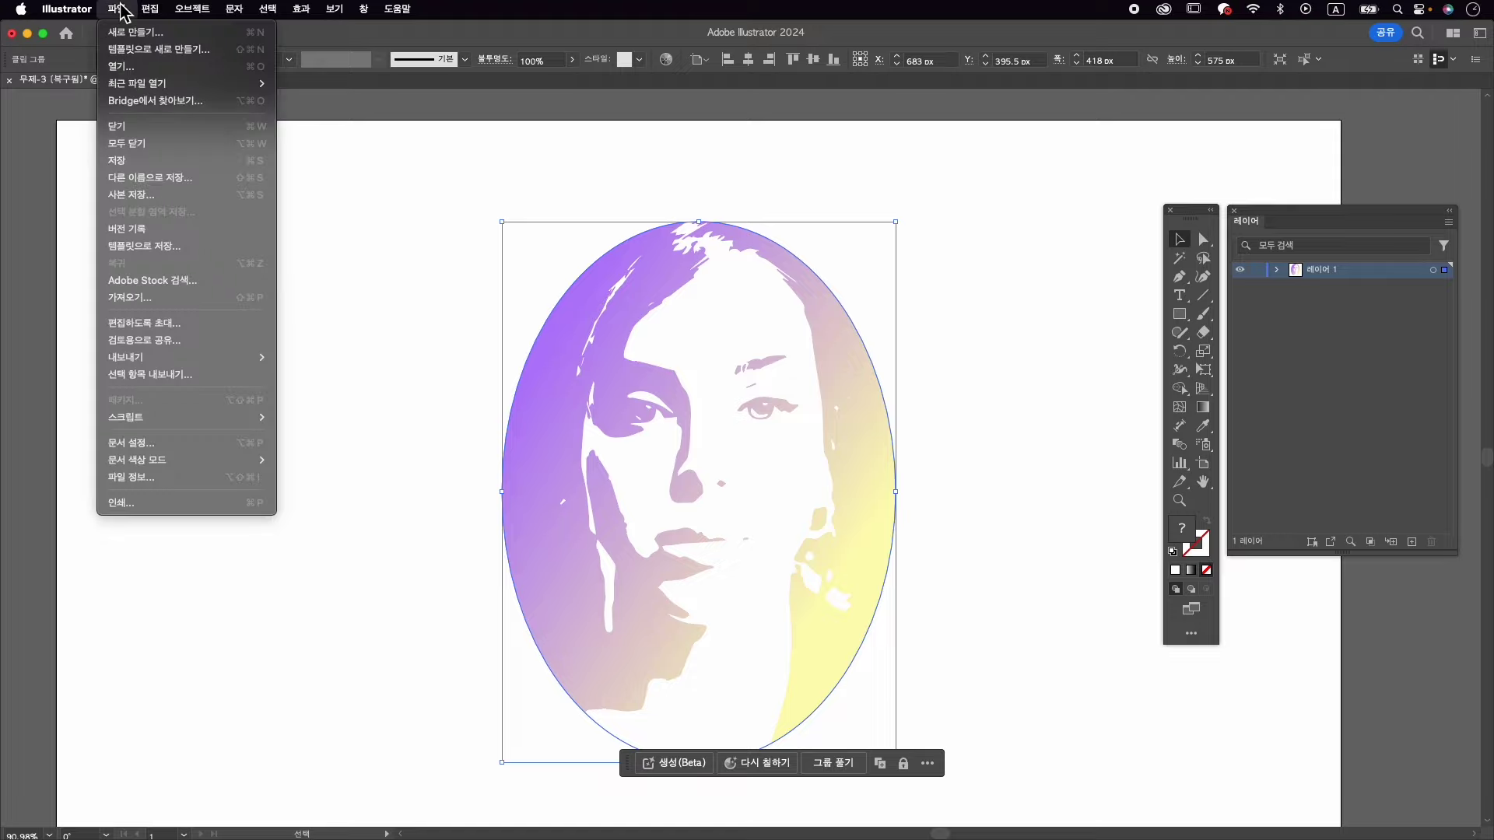
click(164, 186)
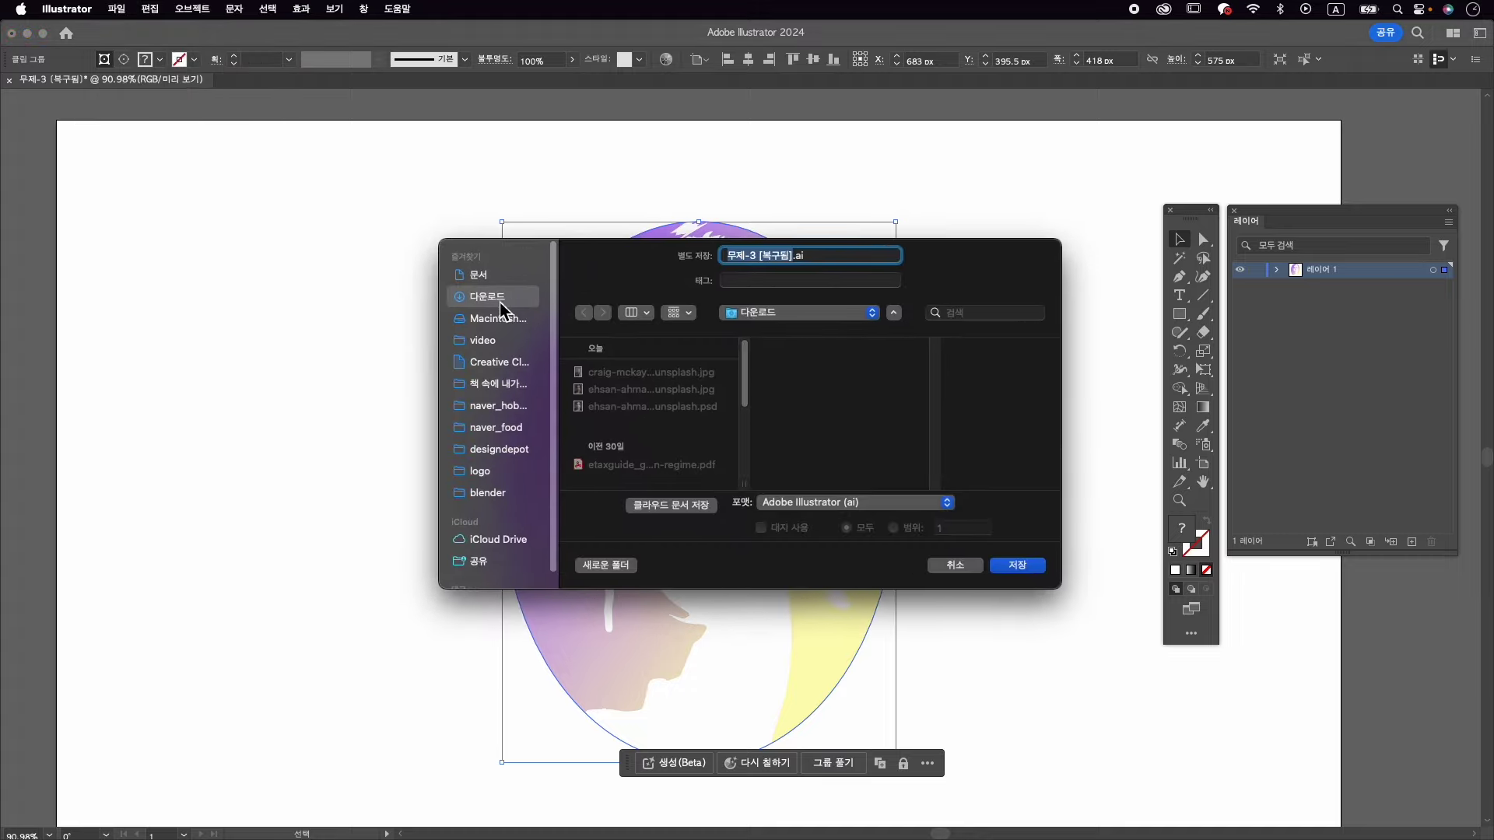
key(ctrl+space)
text(벡ㅌ)
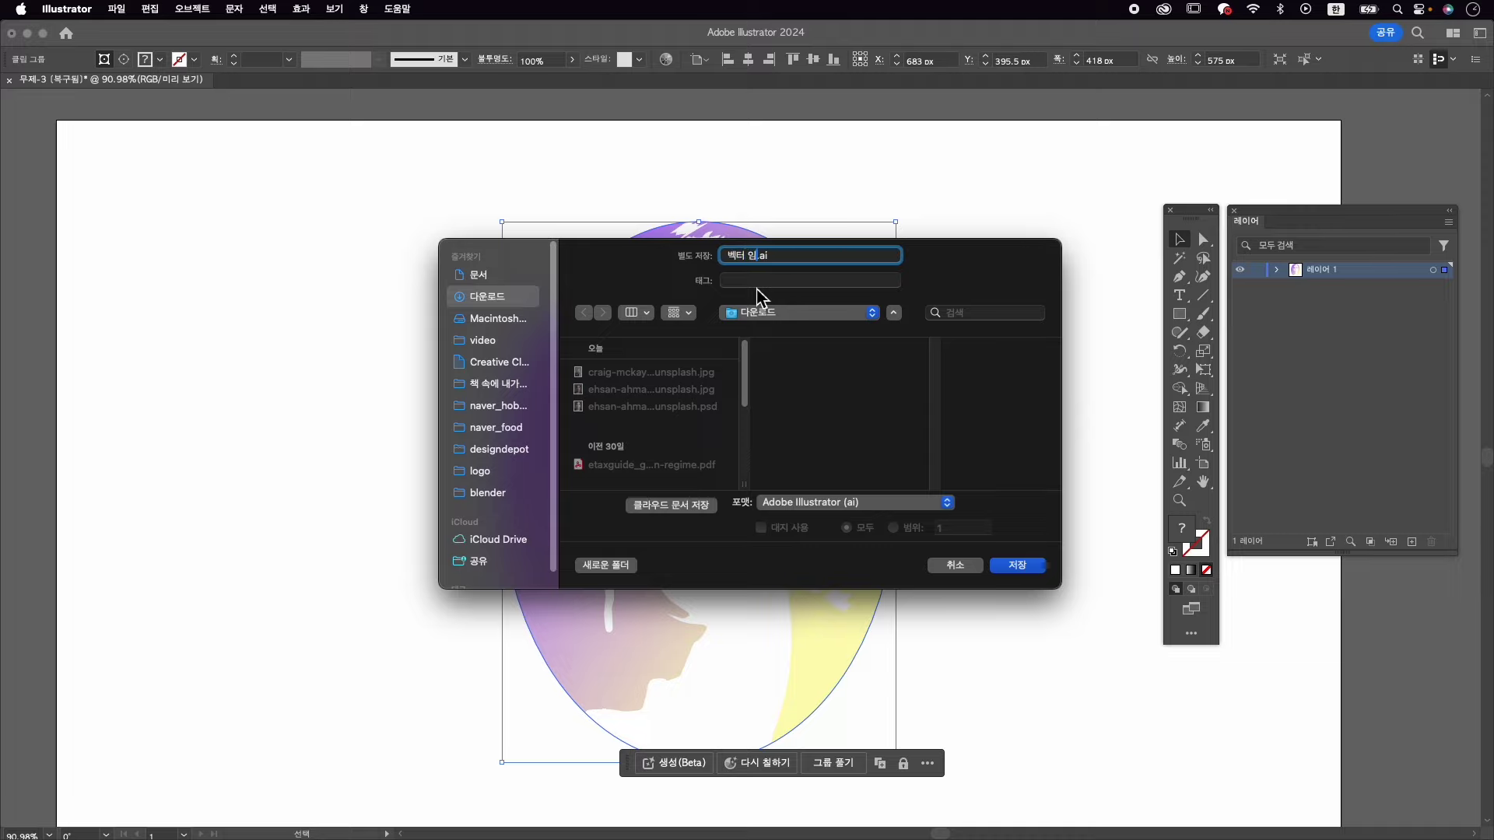
click(1018, 565)
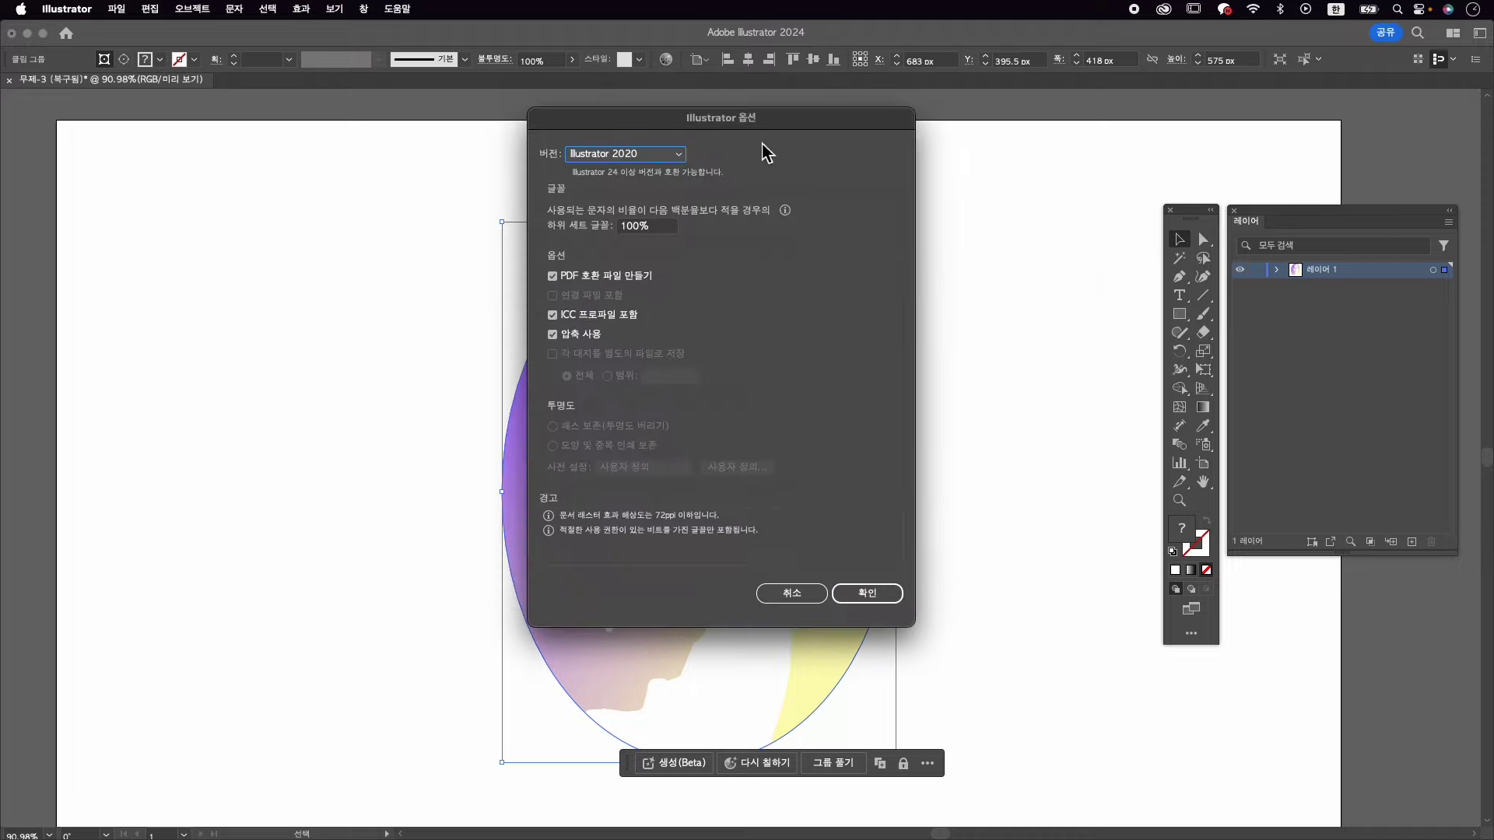
drag(774, 126, 796, 231)
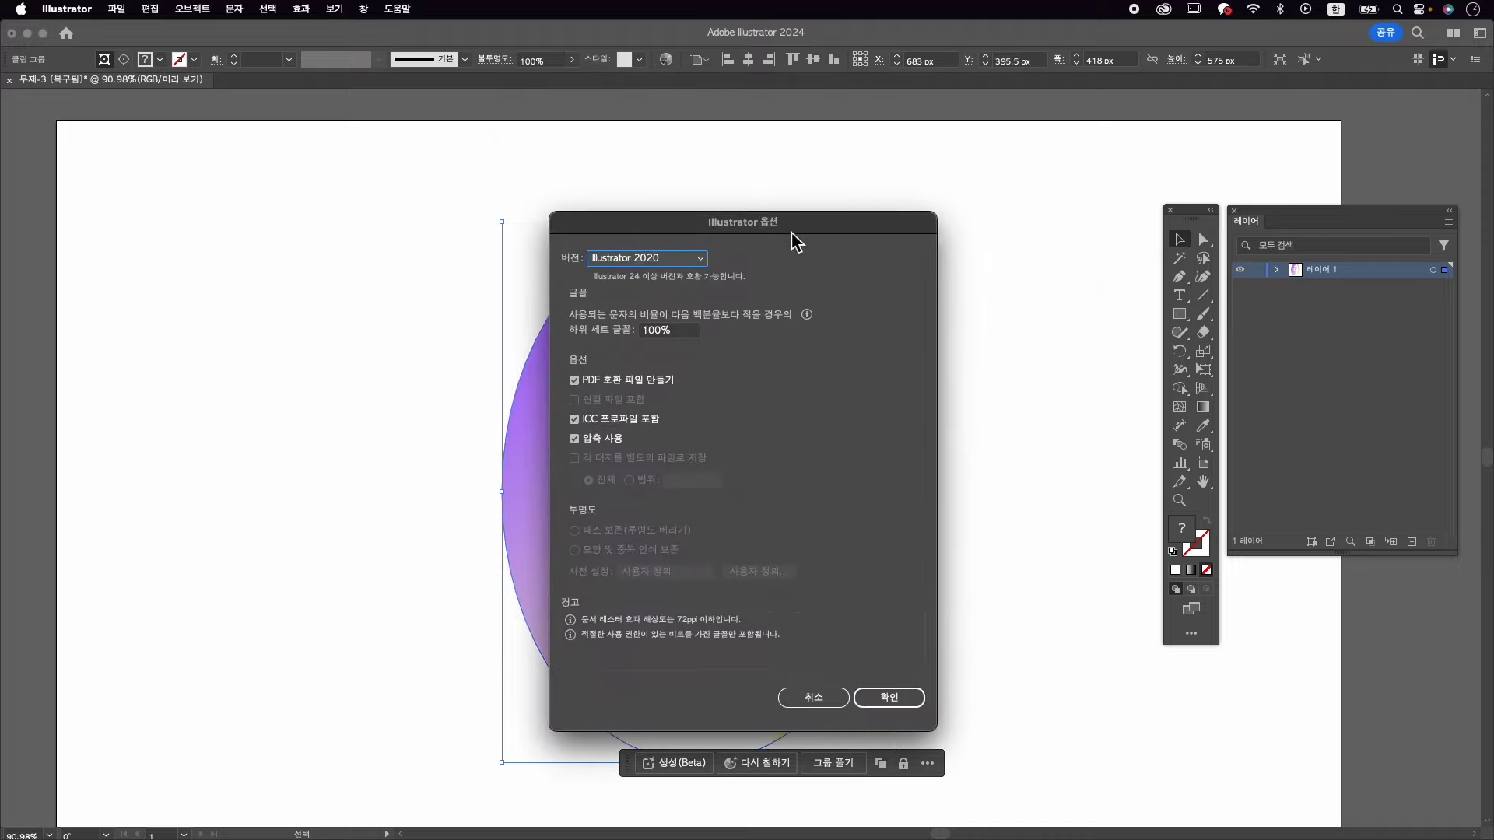
click(899, 700)
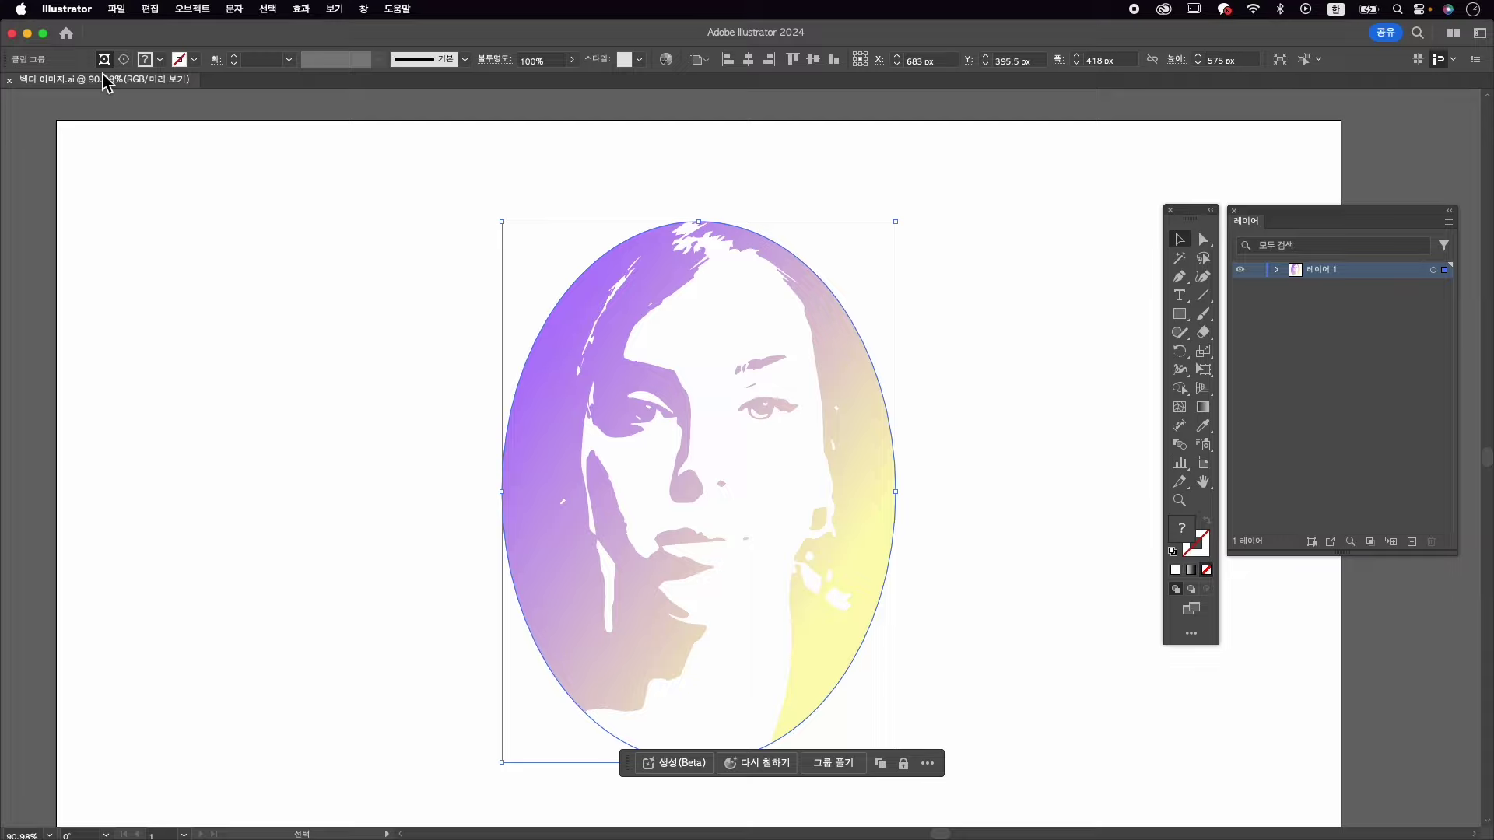
- Export the selected clipped portrait as a PNG at 1x scale to the Downloads folder
right_click(845, 348)
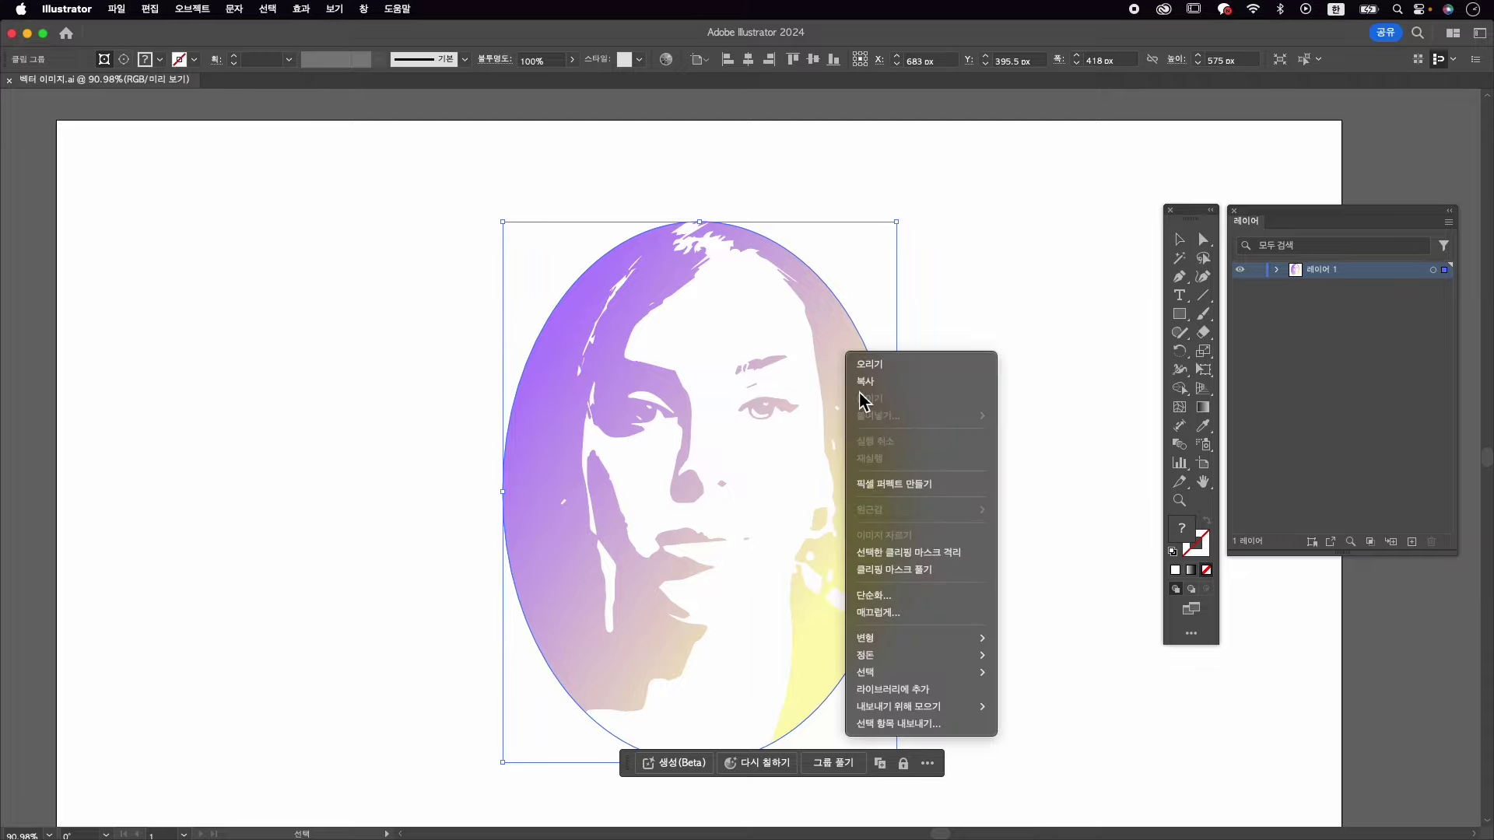
click(927, 727)
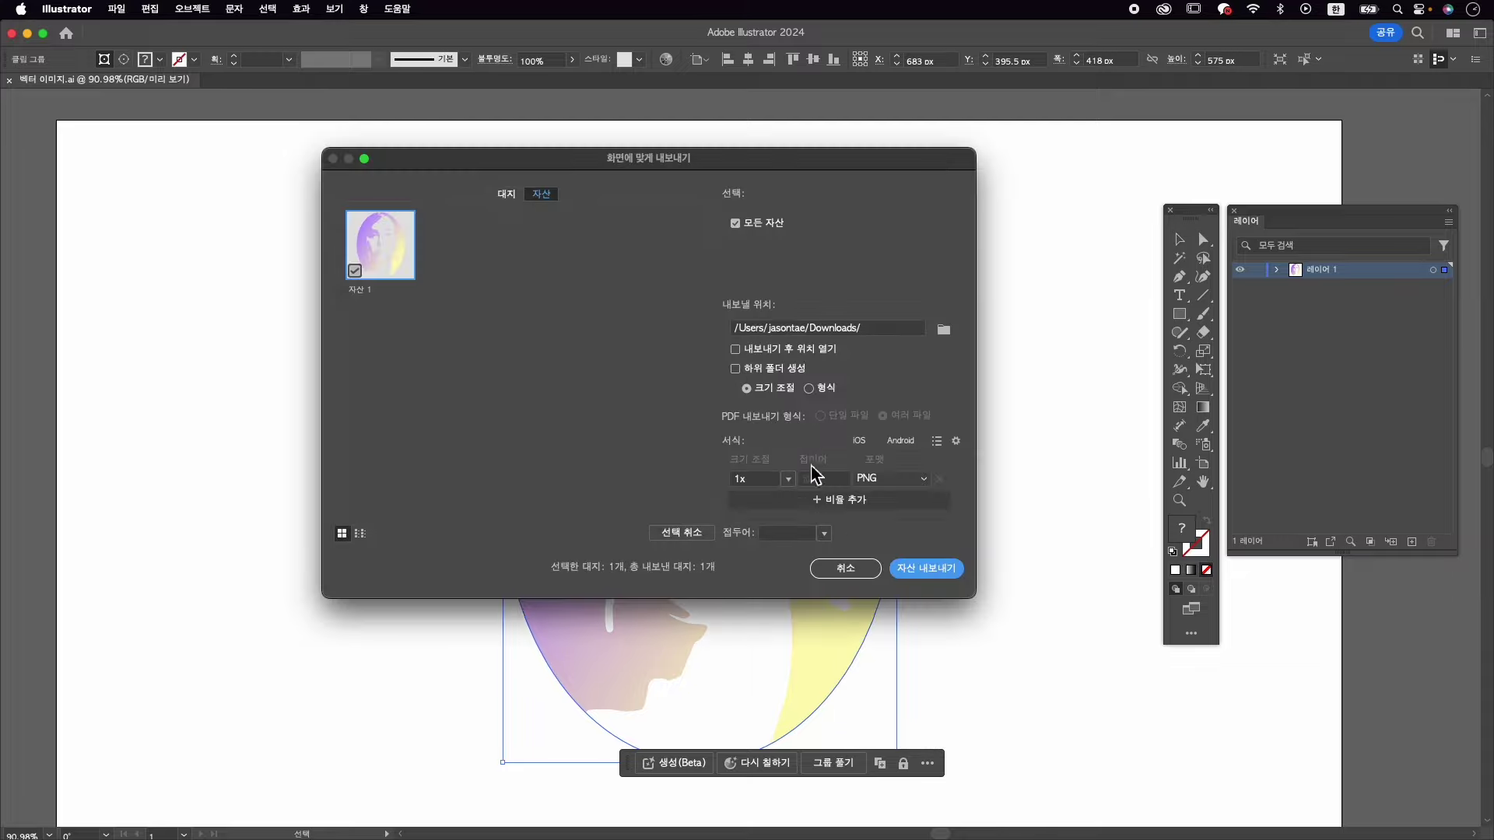
click(944, 330)
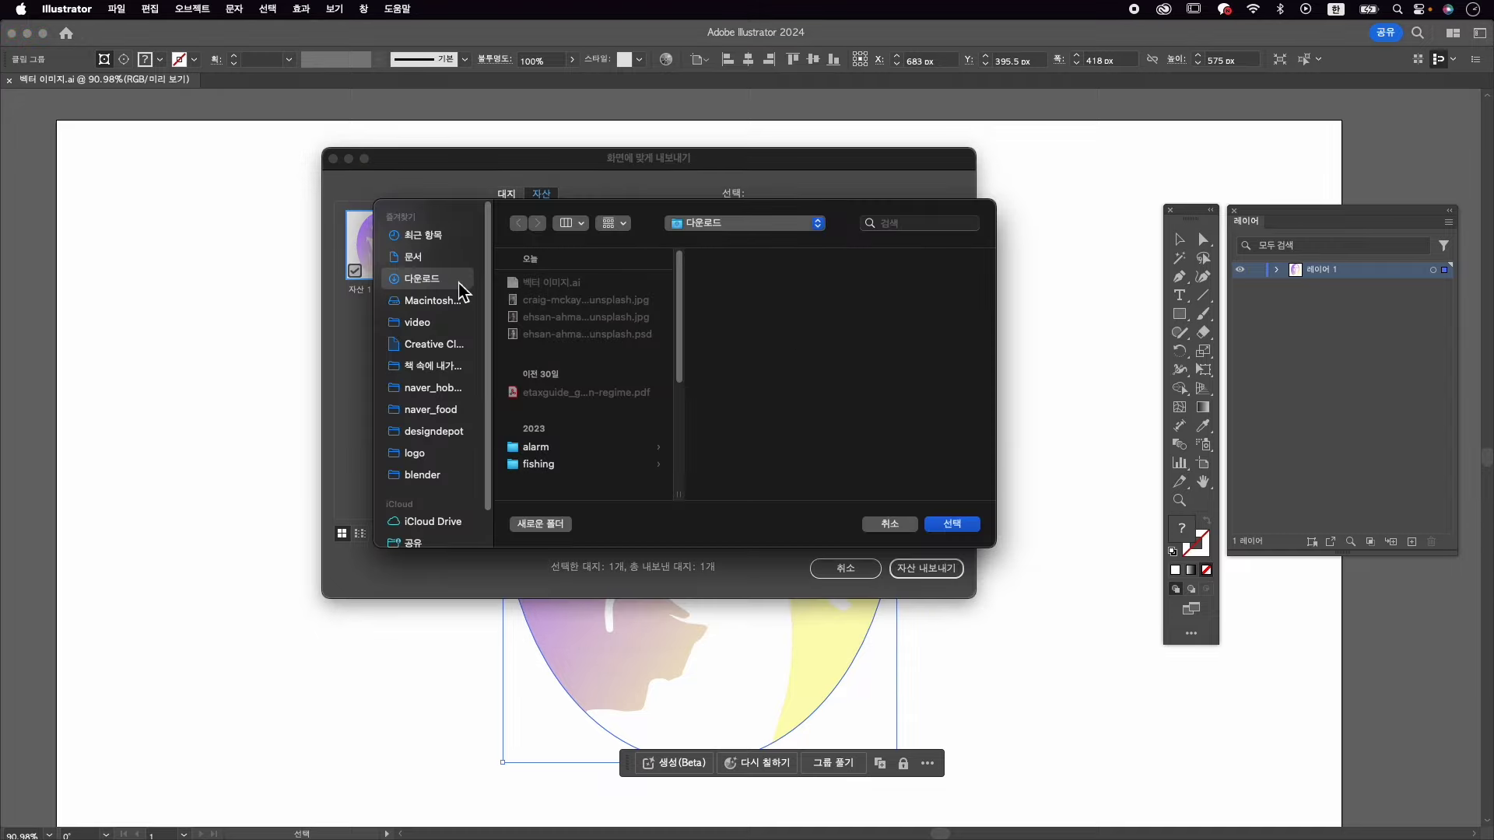
click(966, 529)
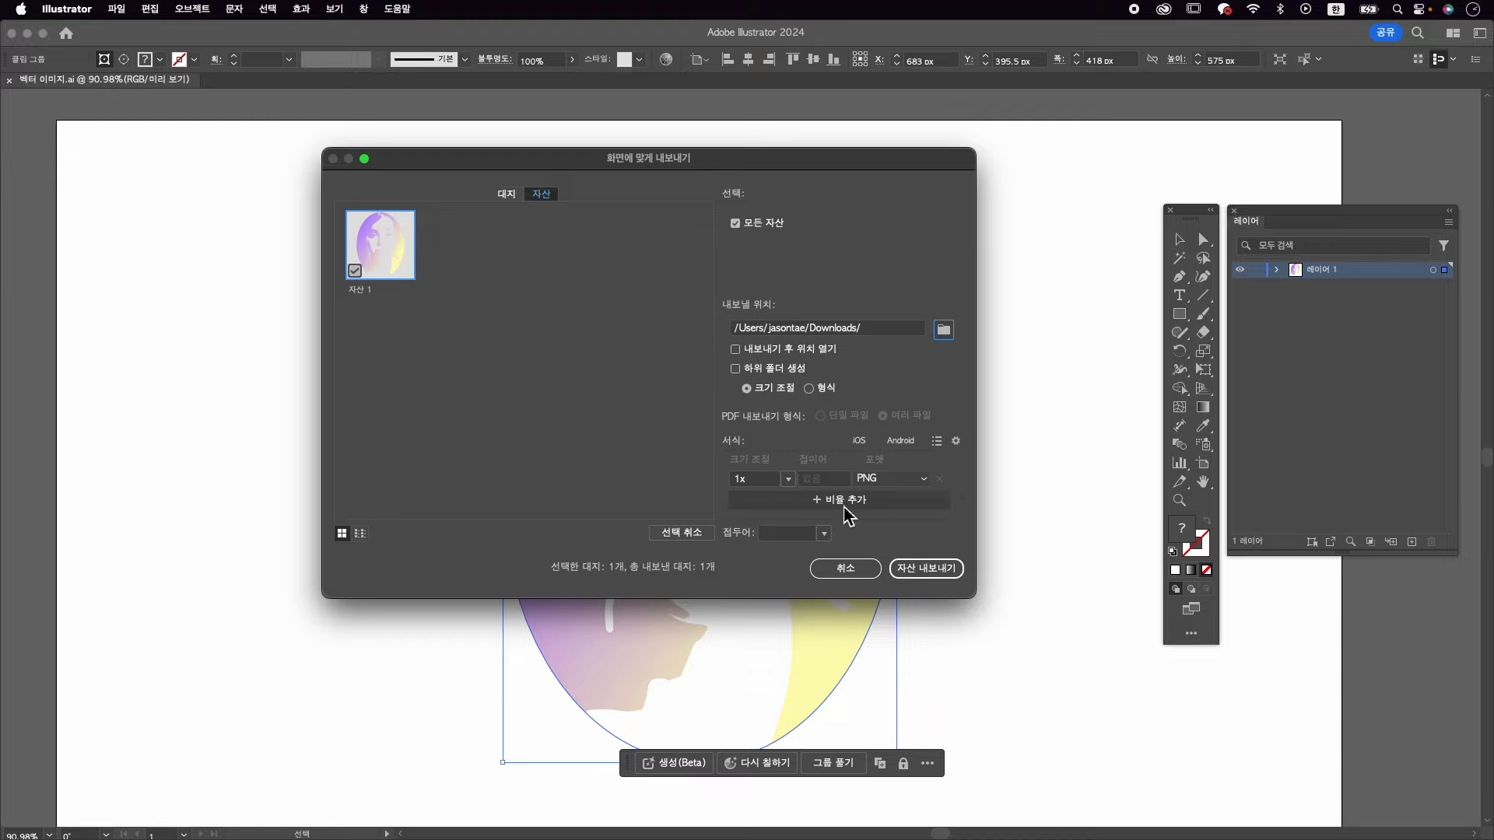
drag(728, 171, 1086, 425)
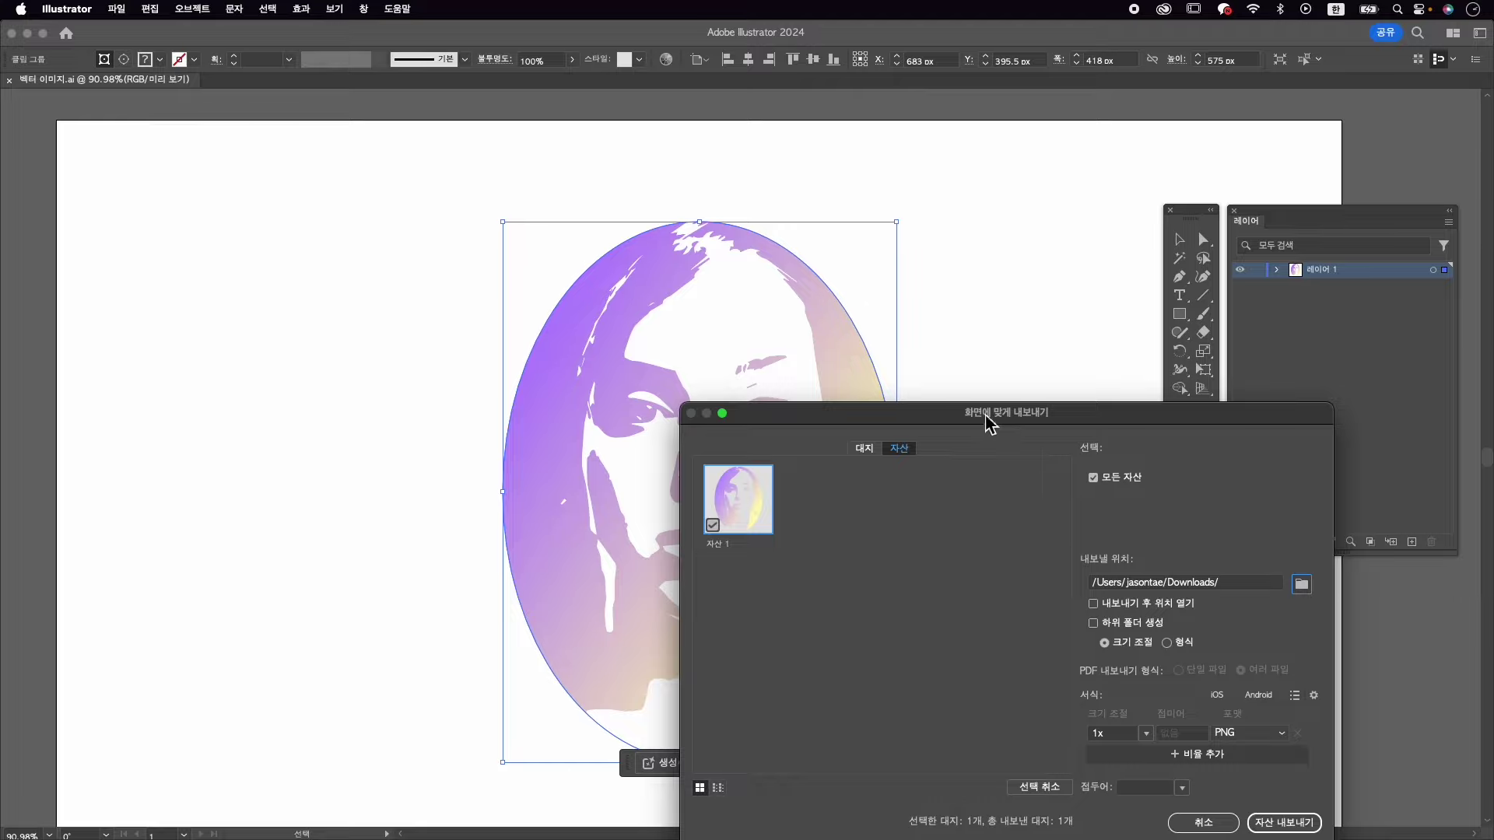
drag(1012, 420, 781, 322)
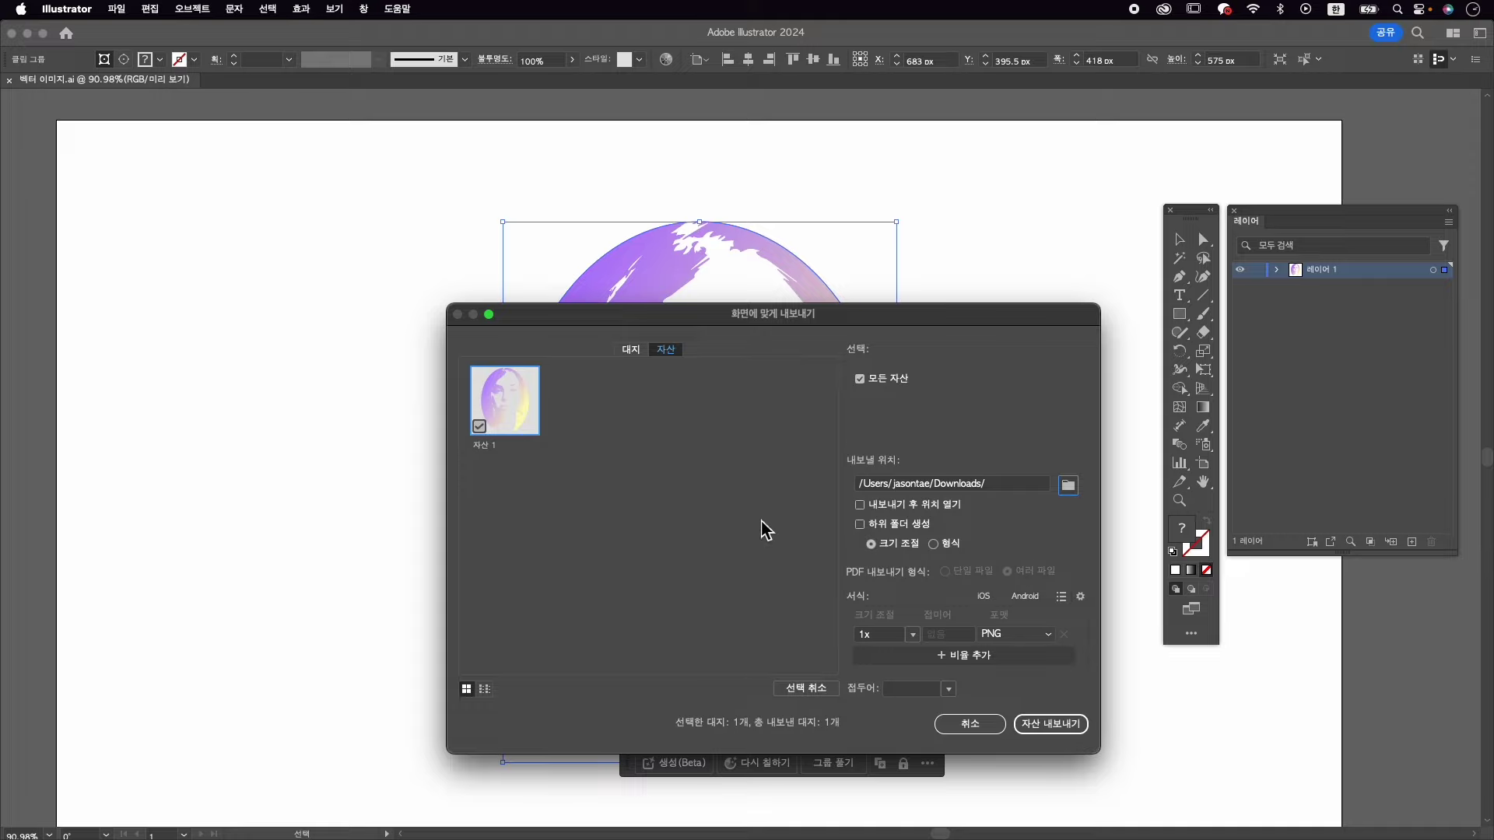
drag(817, 313, 756, 281)
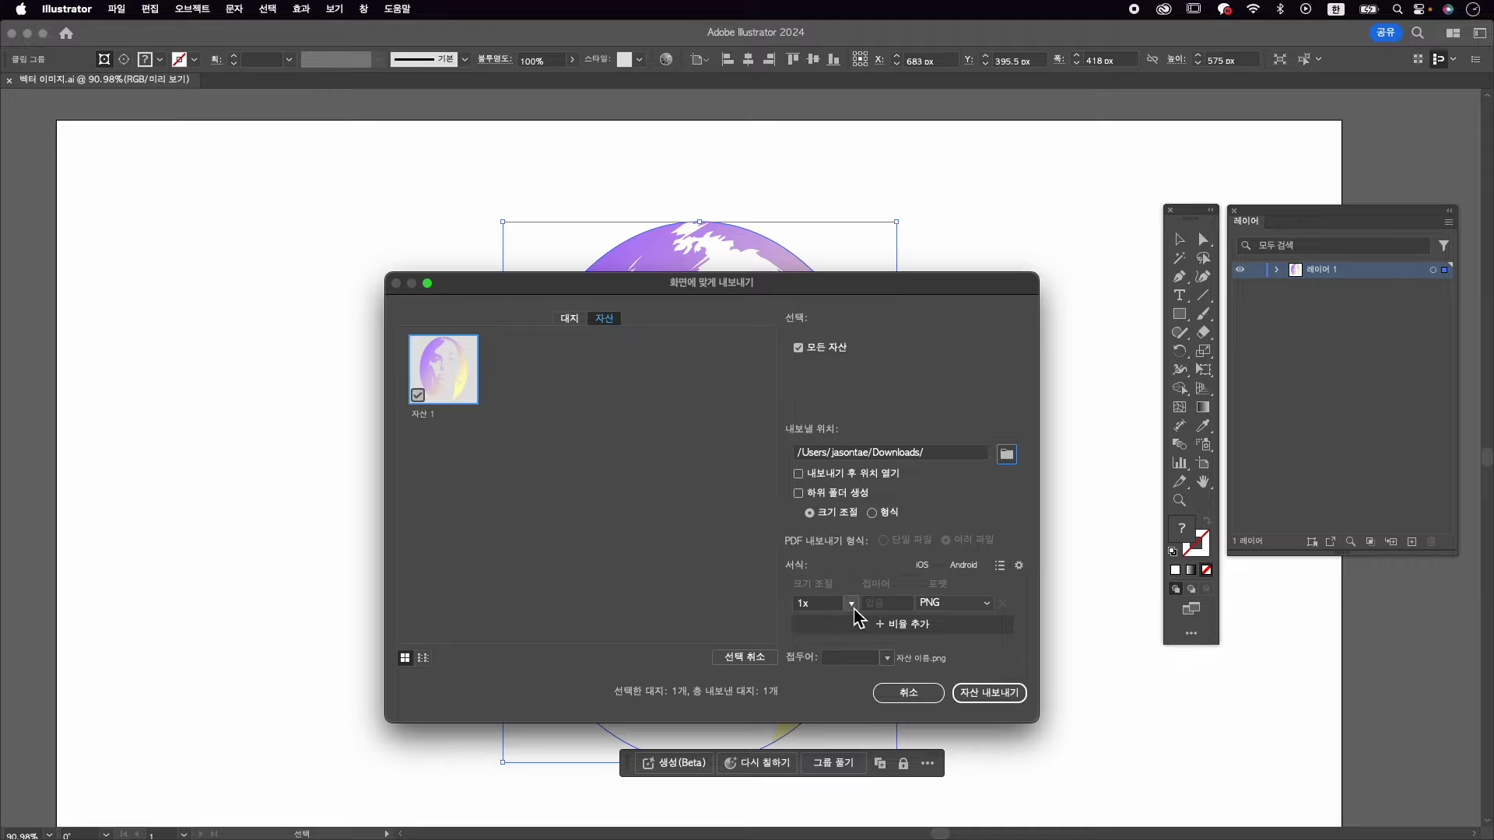
click(1003, 694)
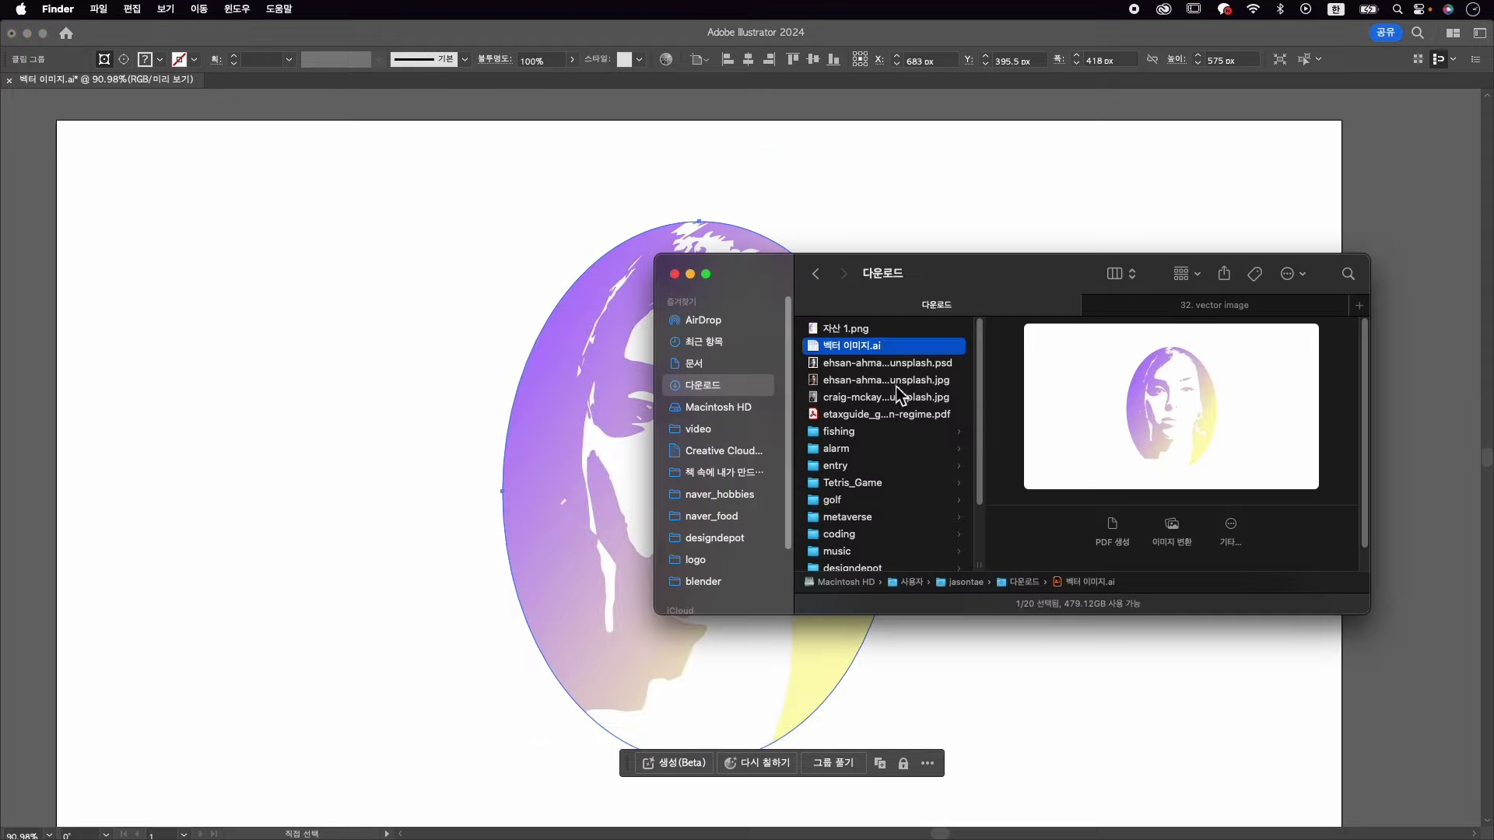
- Open the exported 자산 1.png from the Downloads folder in Preview to check its transparent background, and close it
click(901, 330)
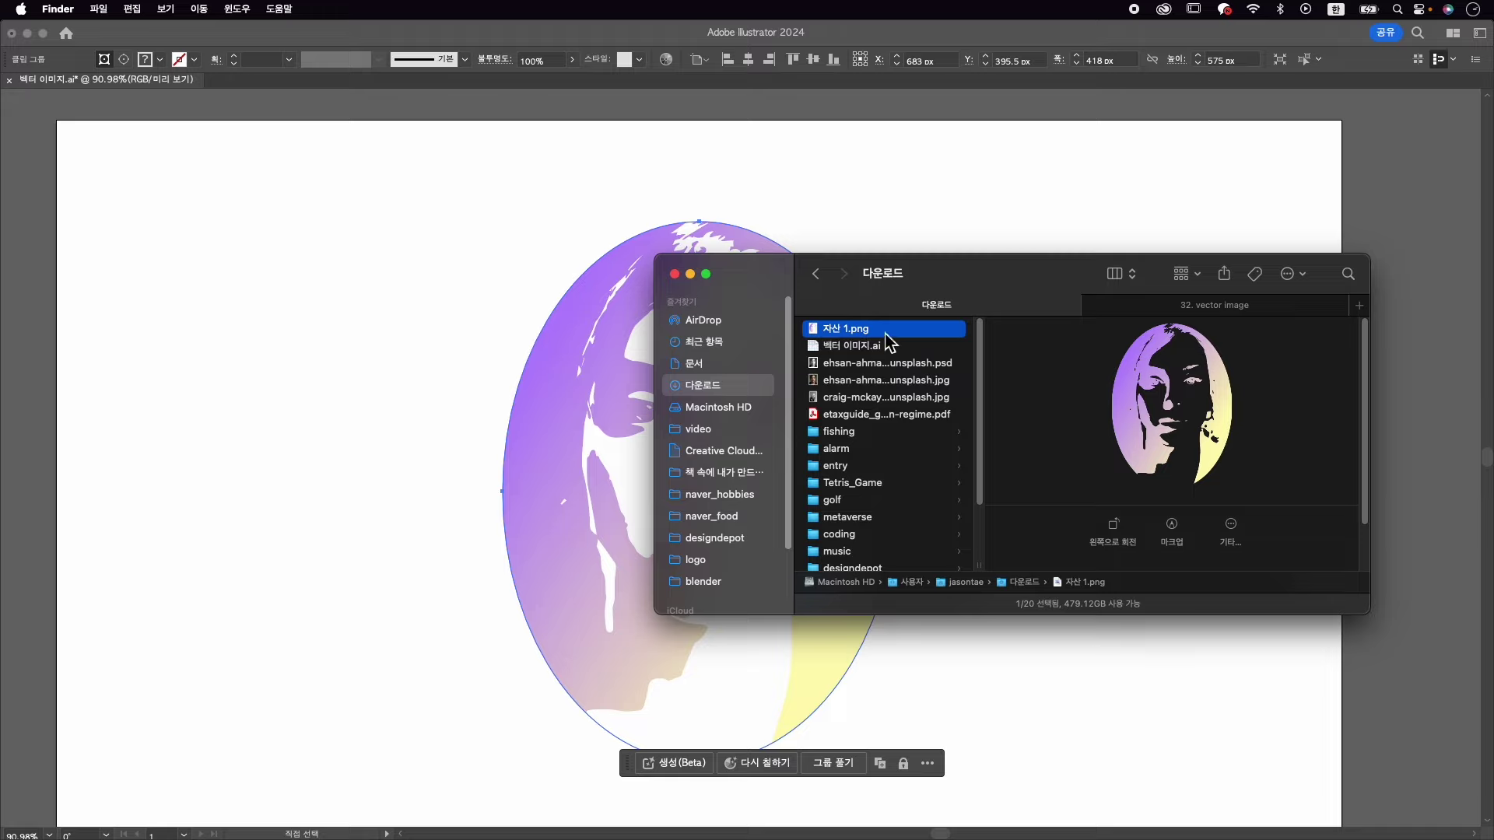
double_click(887, 332)
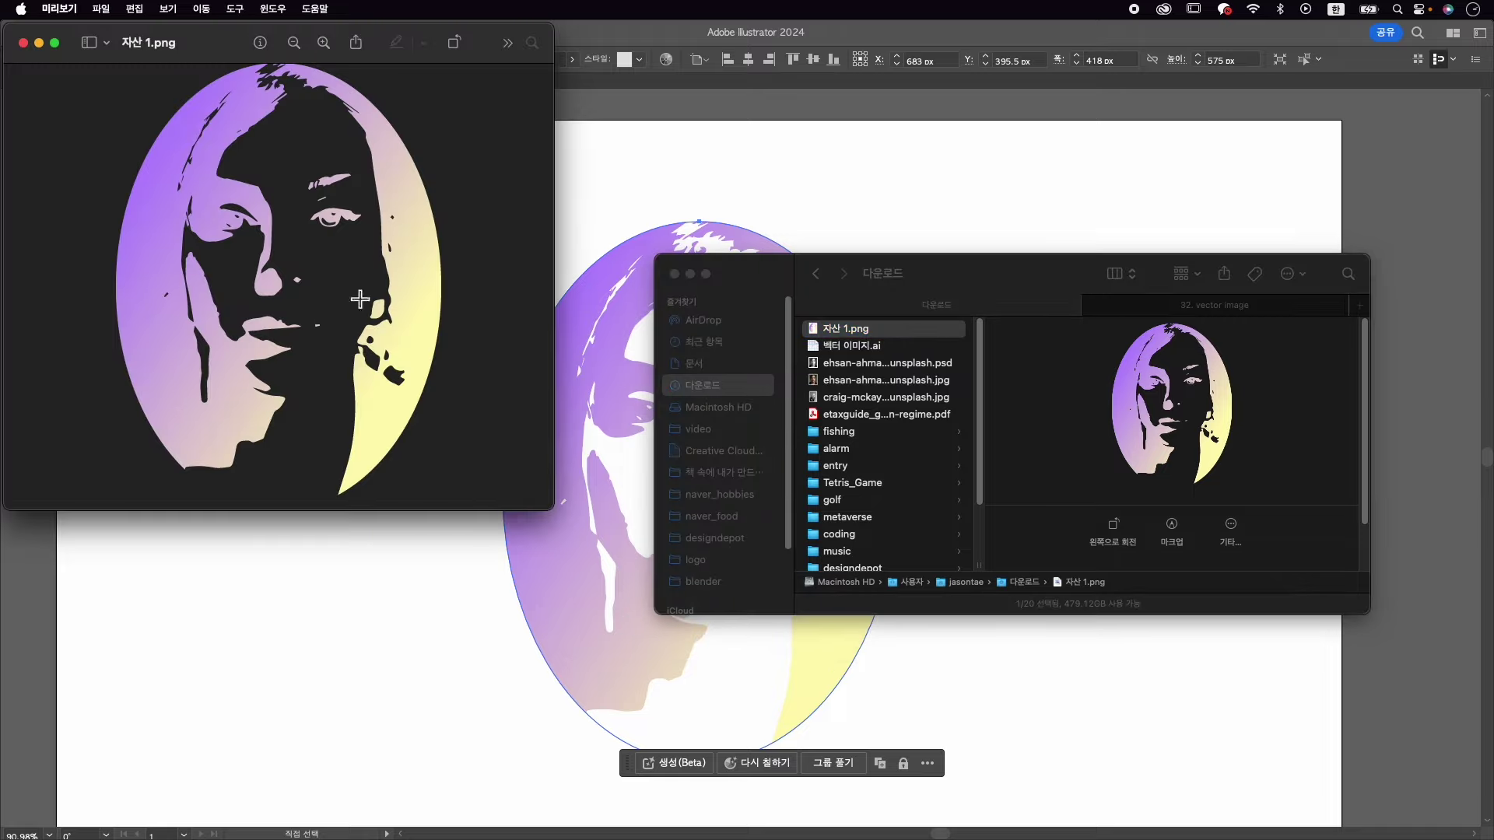
drag(216, 40, 482, 241)
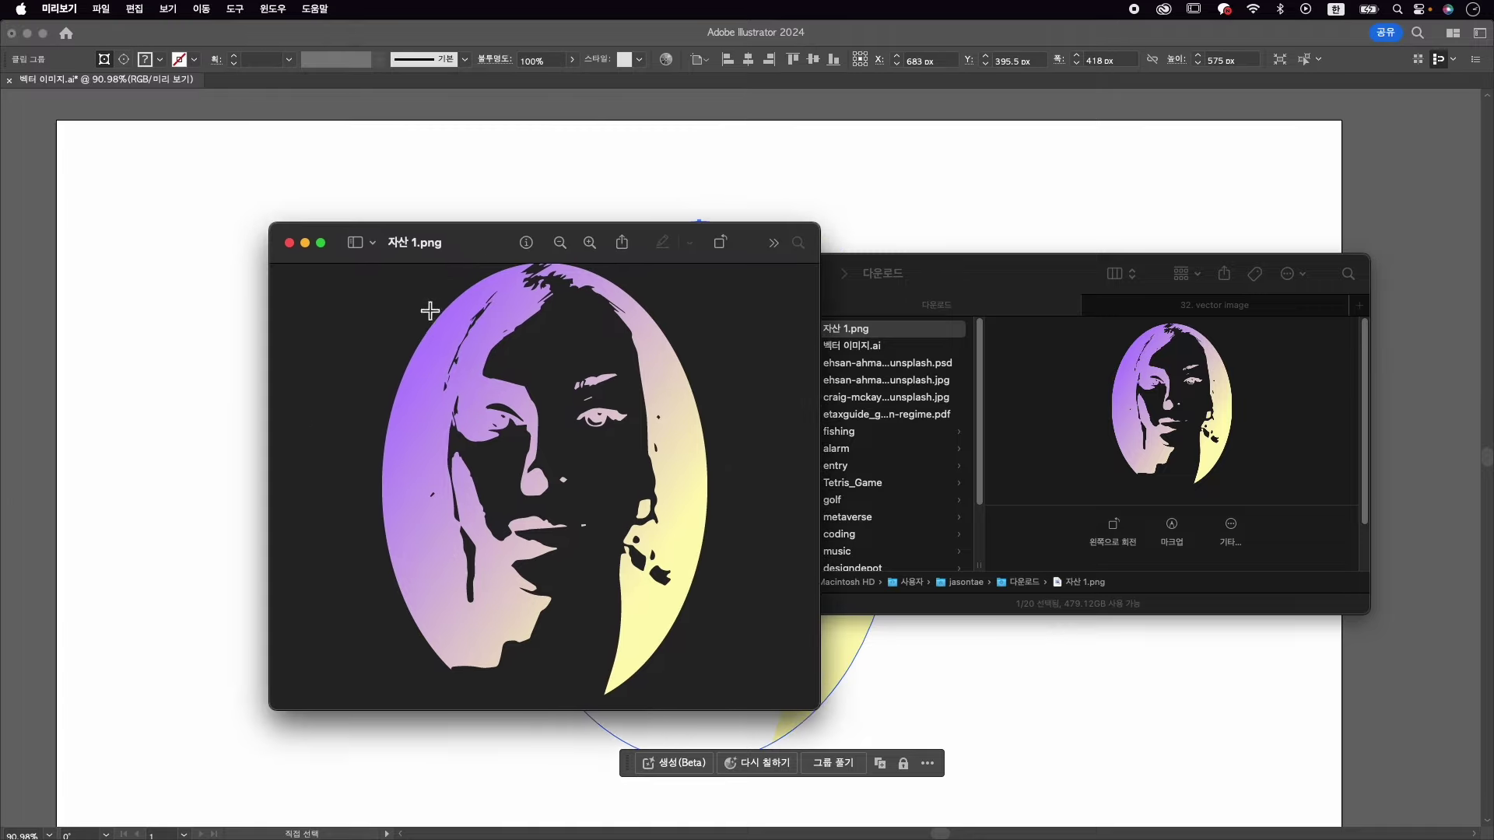
click(288, 243)
- Place 자산 1.png into the Illustrator document and arrange it on the artboard beside the original vector portrait
drag(867, 335, 282, 328)
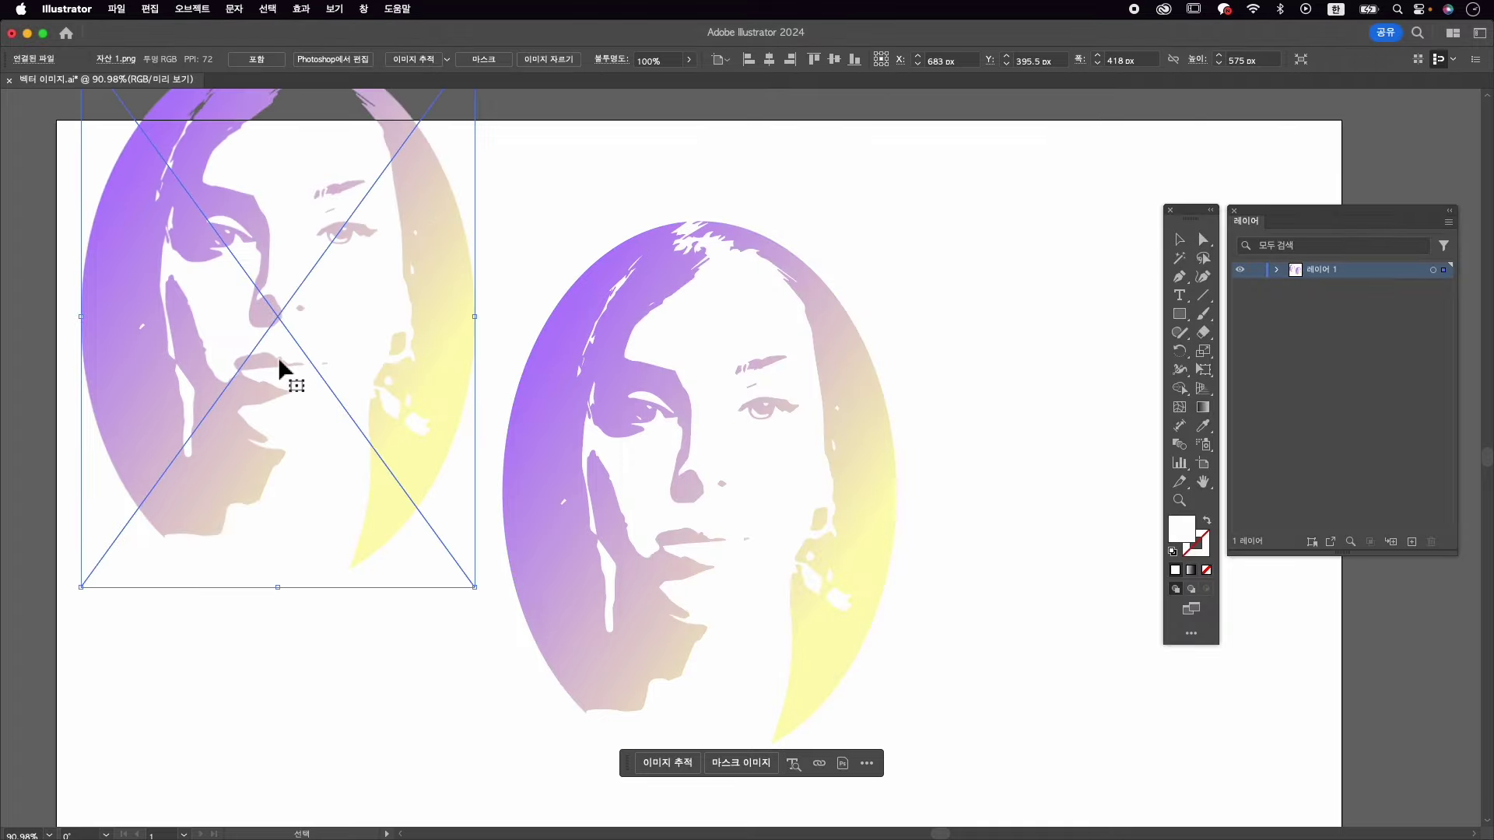
drag(597, 386, 899, 369)
click(407, 288)
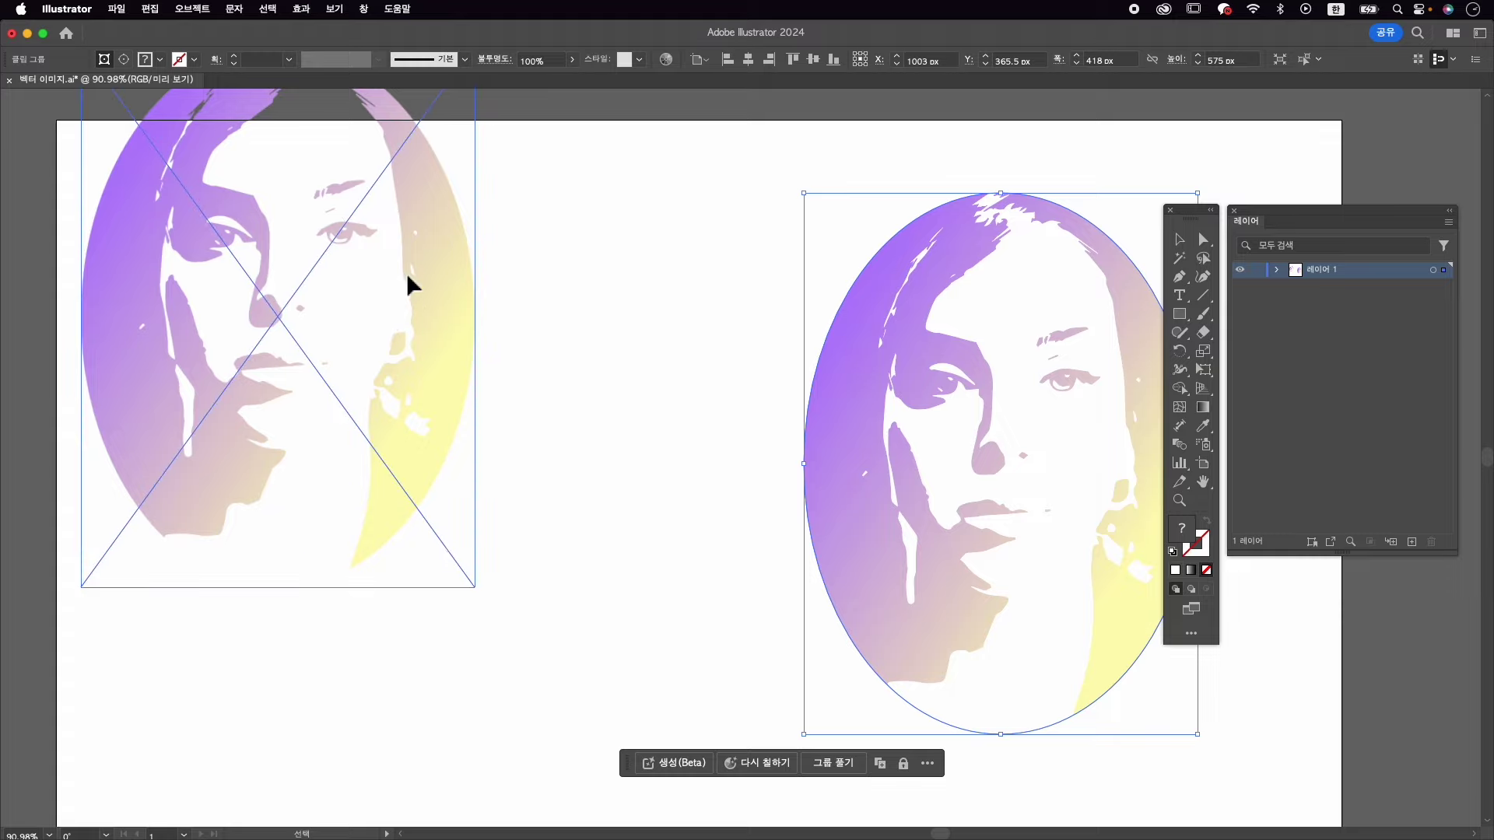
drag(407, 287, 549, 474)
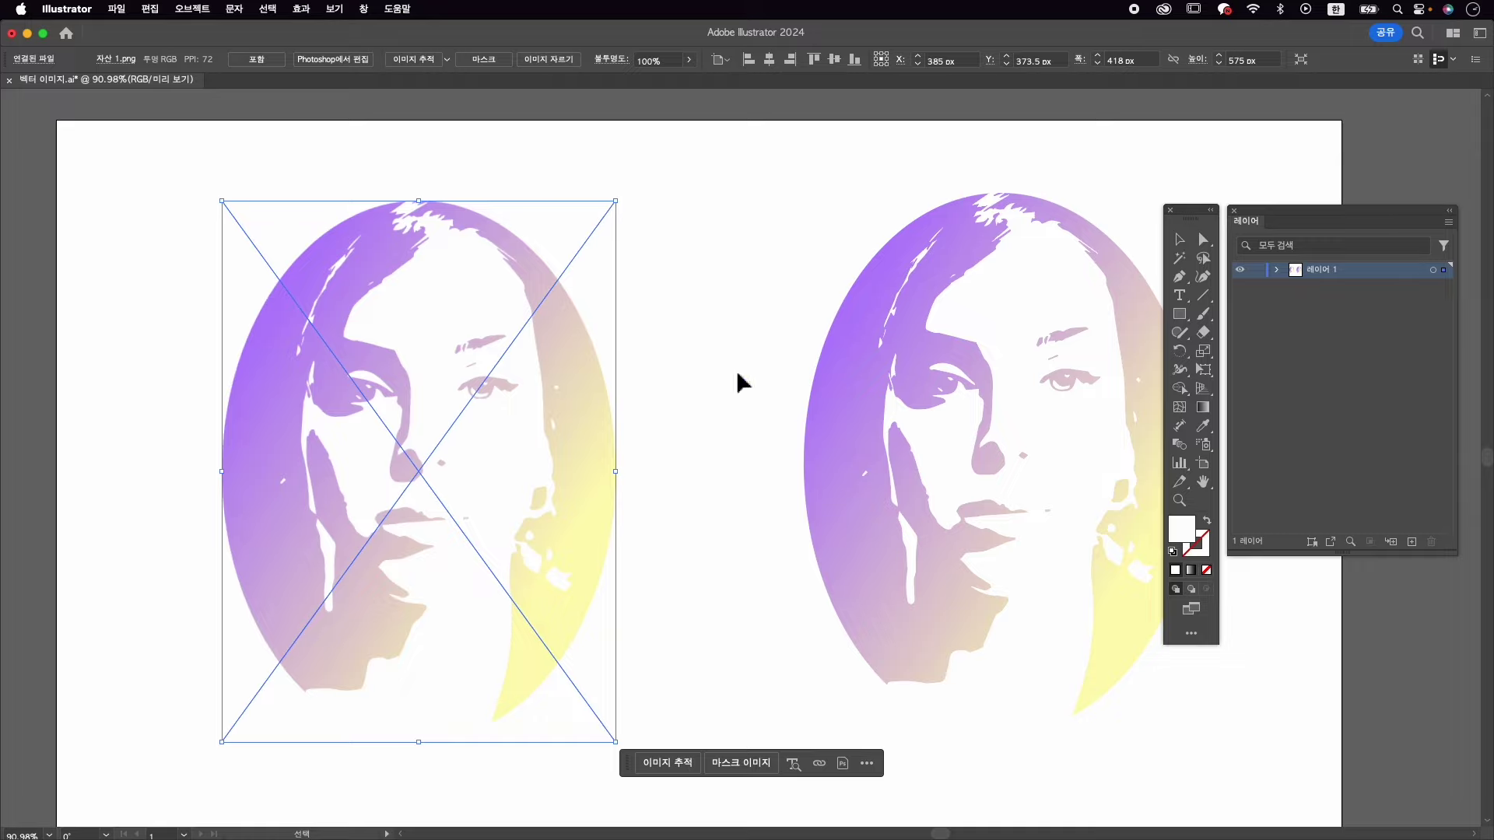
- Draw a rectangle about 559 by 638 px over the placed PNG portrait and fill it with colour F24141
click(1180, 314)
mouse_move(165, 175)
mouse_down()
mouse_move(633, 740)
mouse_move(687, 771)
mouse_up()
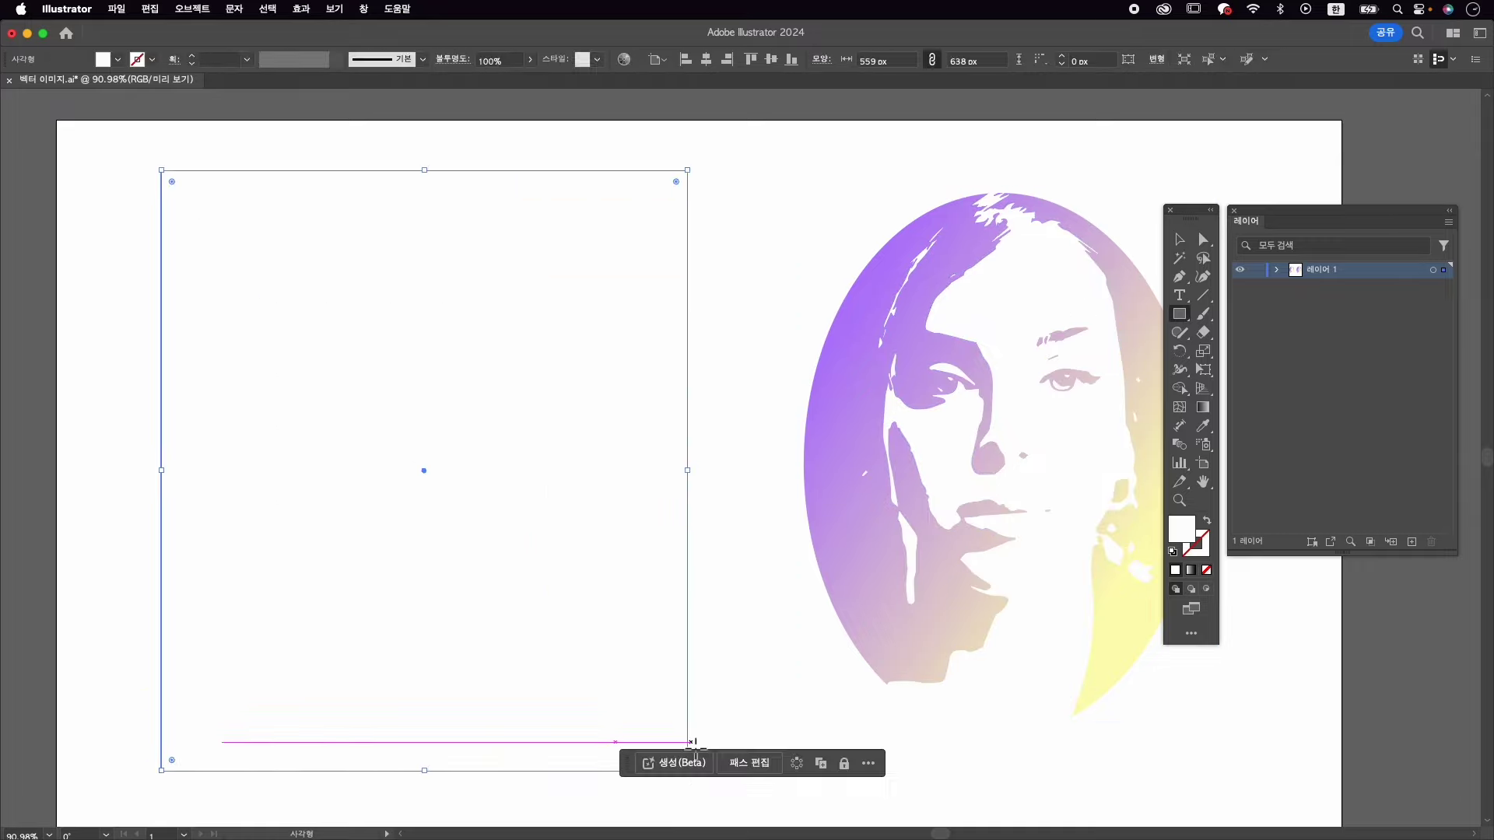
double_click(1182, 530)
text(F24141)
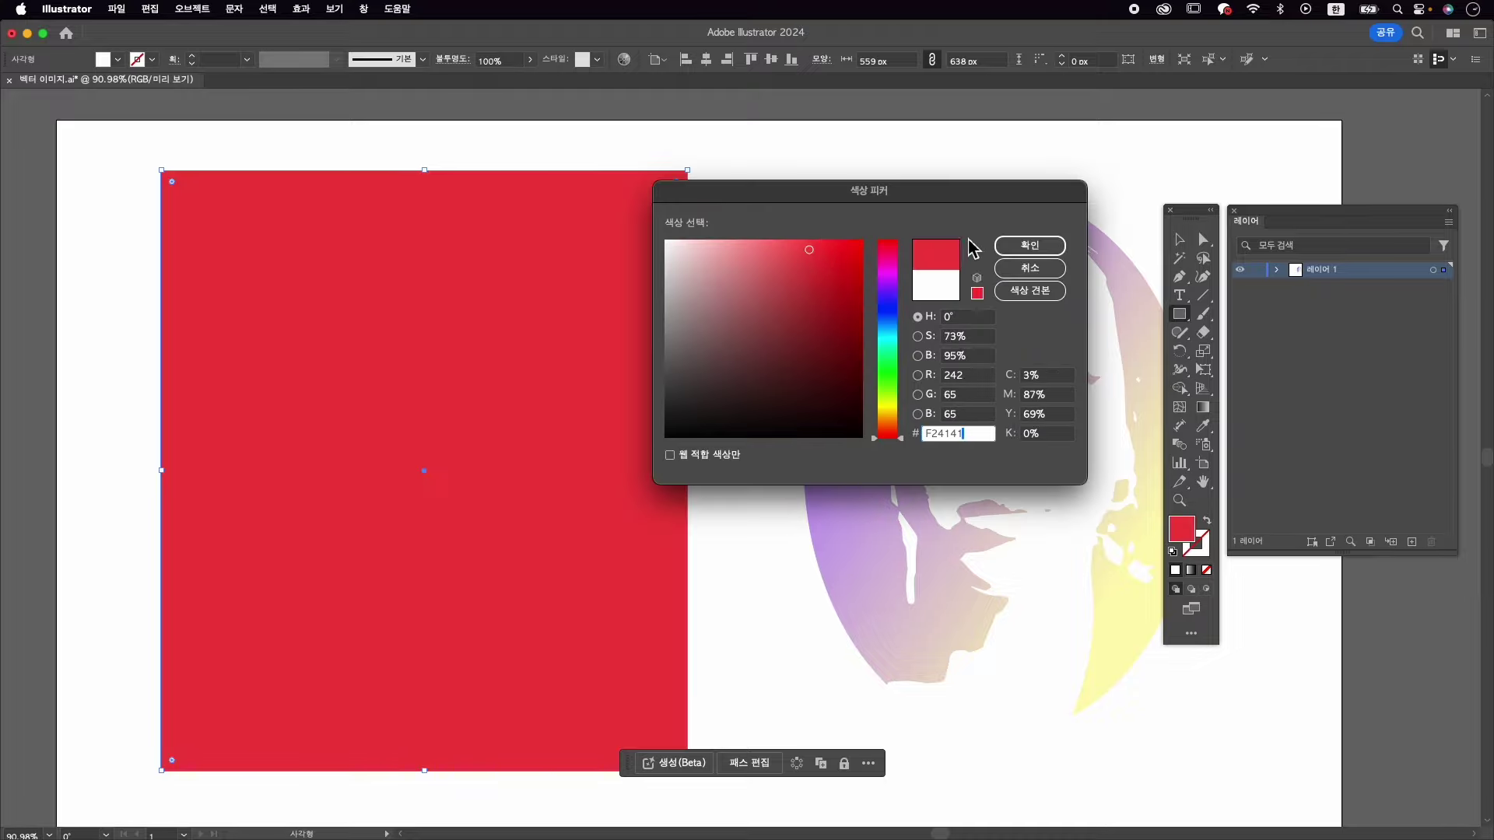
click(1027, 246)
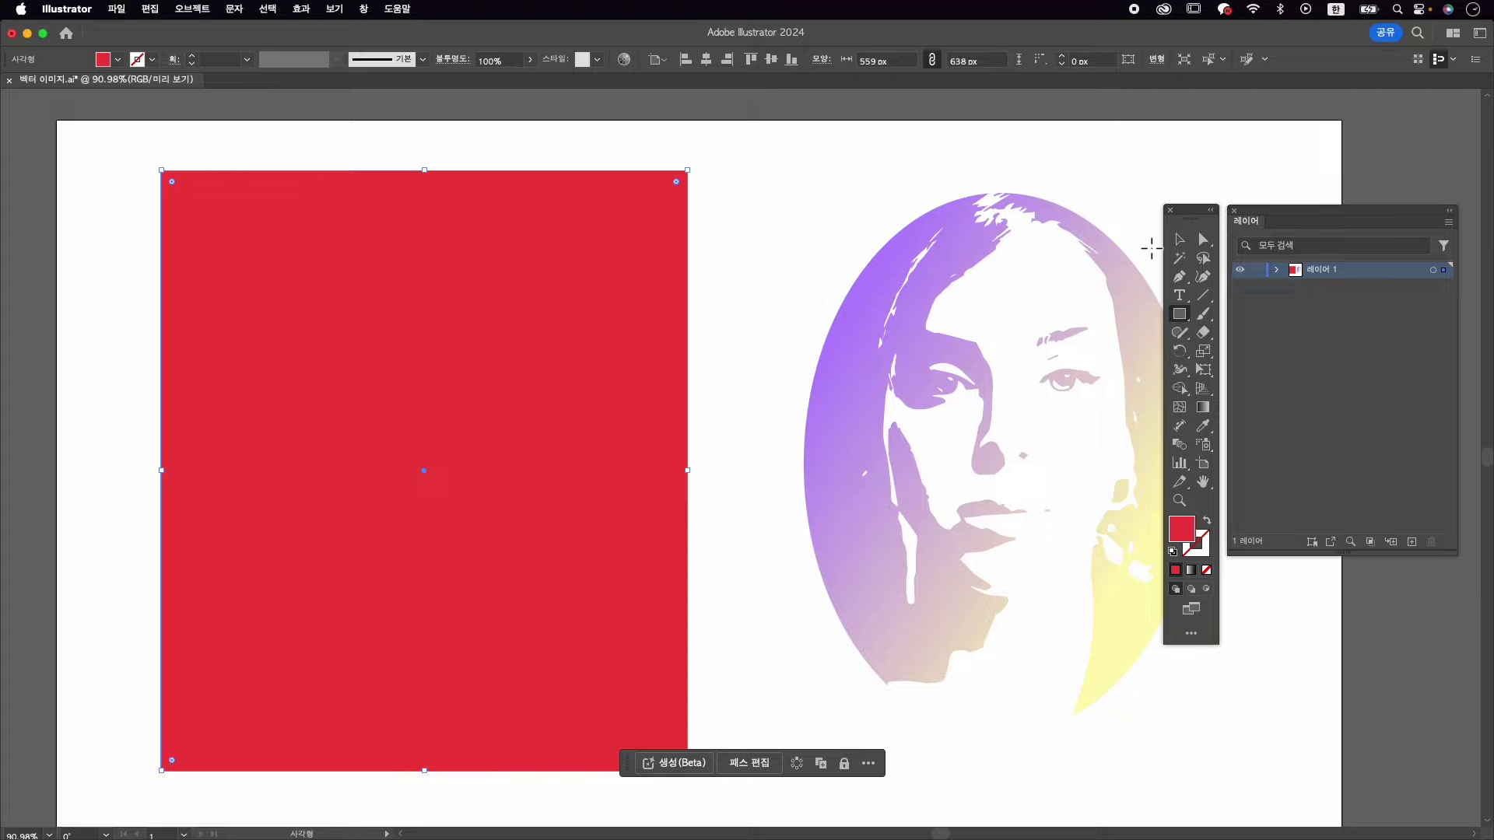
- Send the red rectangle to the back so it sits behind the placed PNG portrait, and deselect it
click(1185, 244)
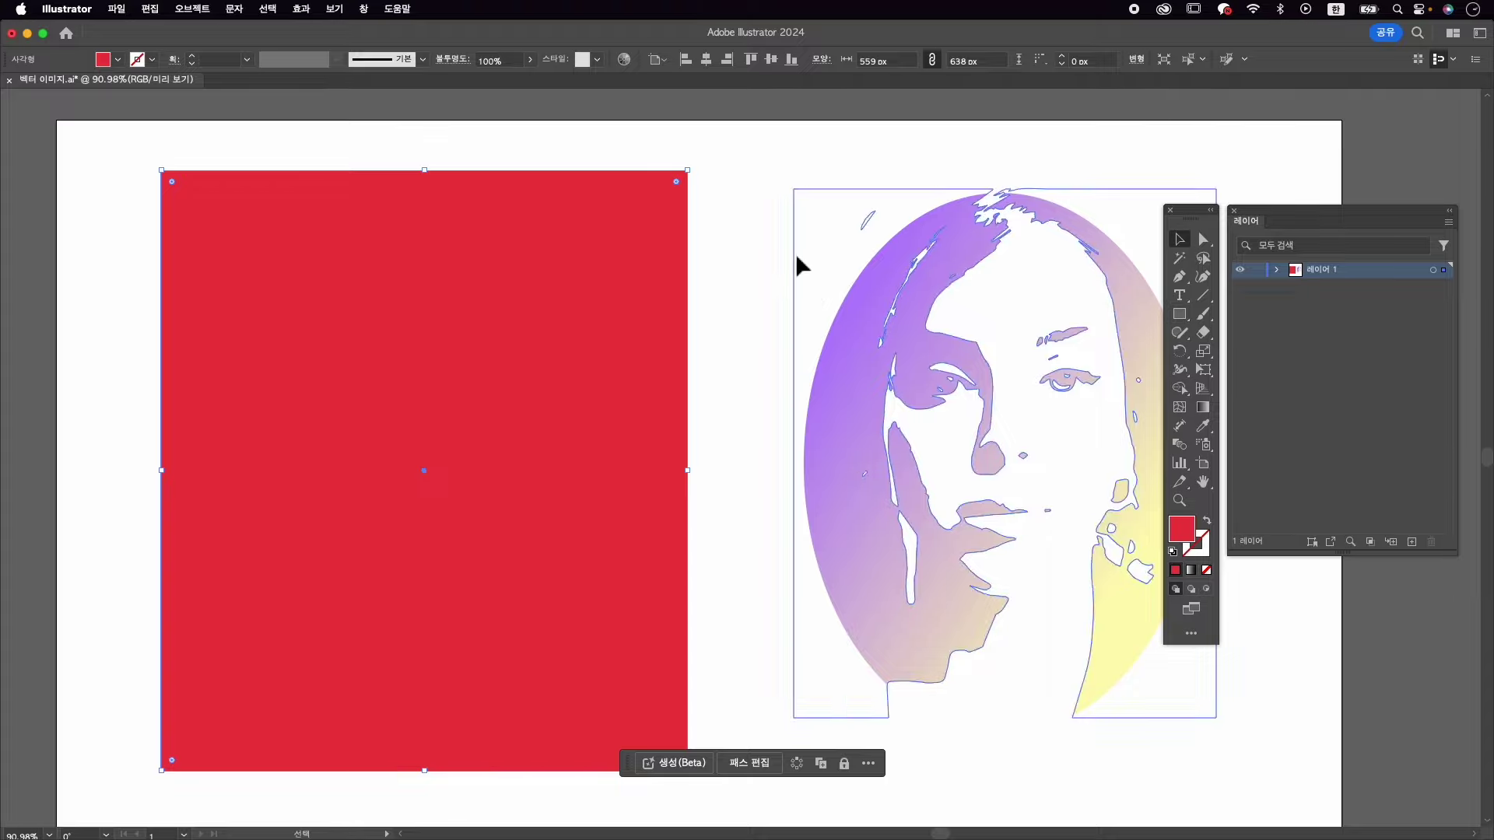
right_click(658, 209)
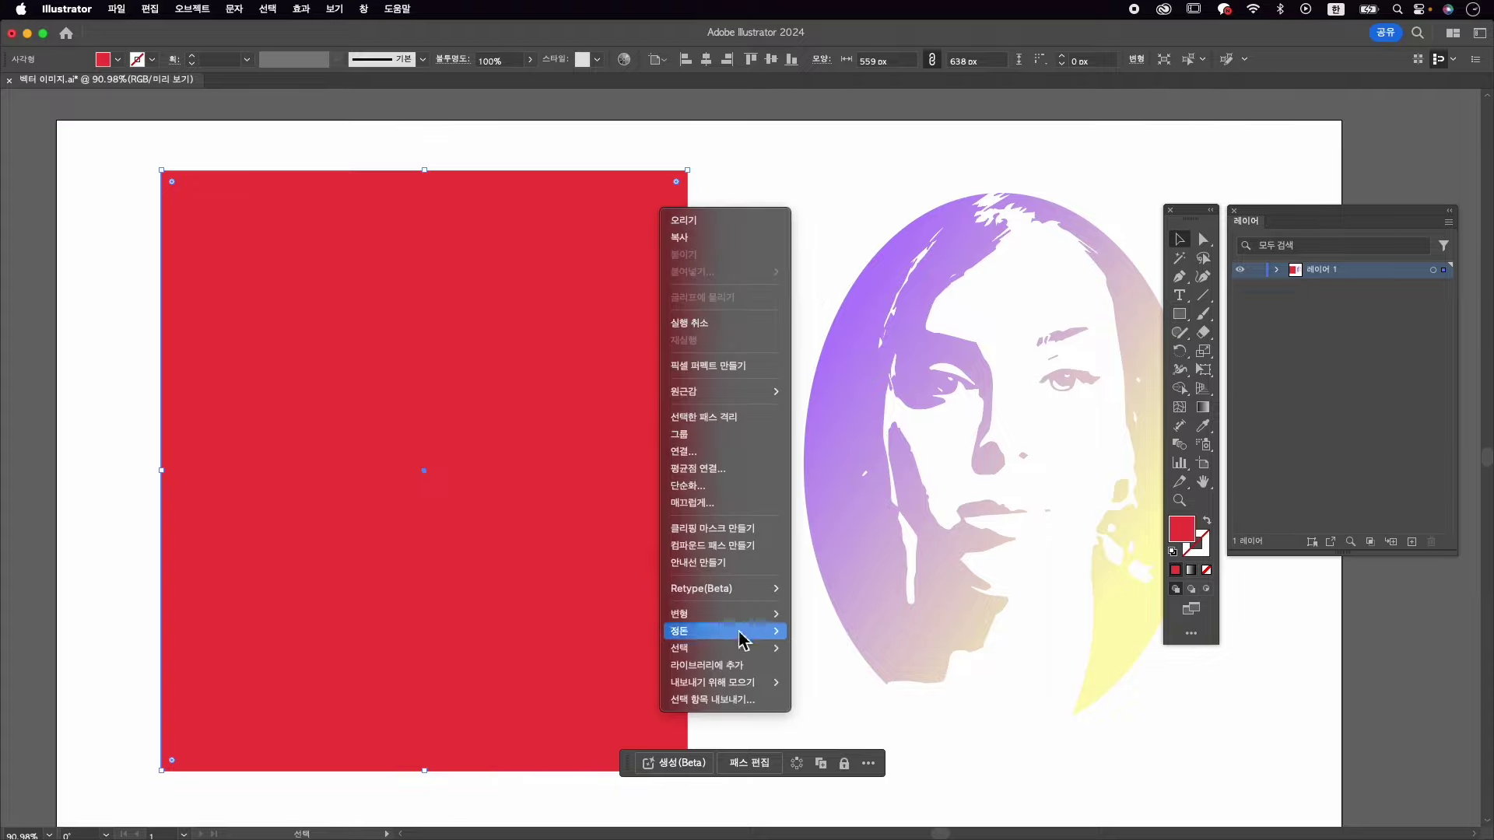
mouse_move(740, 631)
click(848, 683)
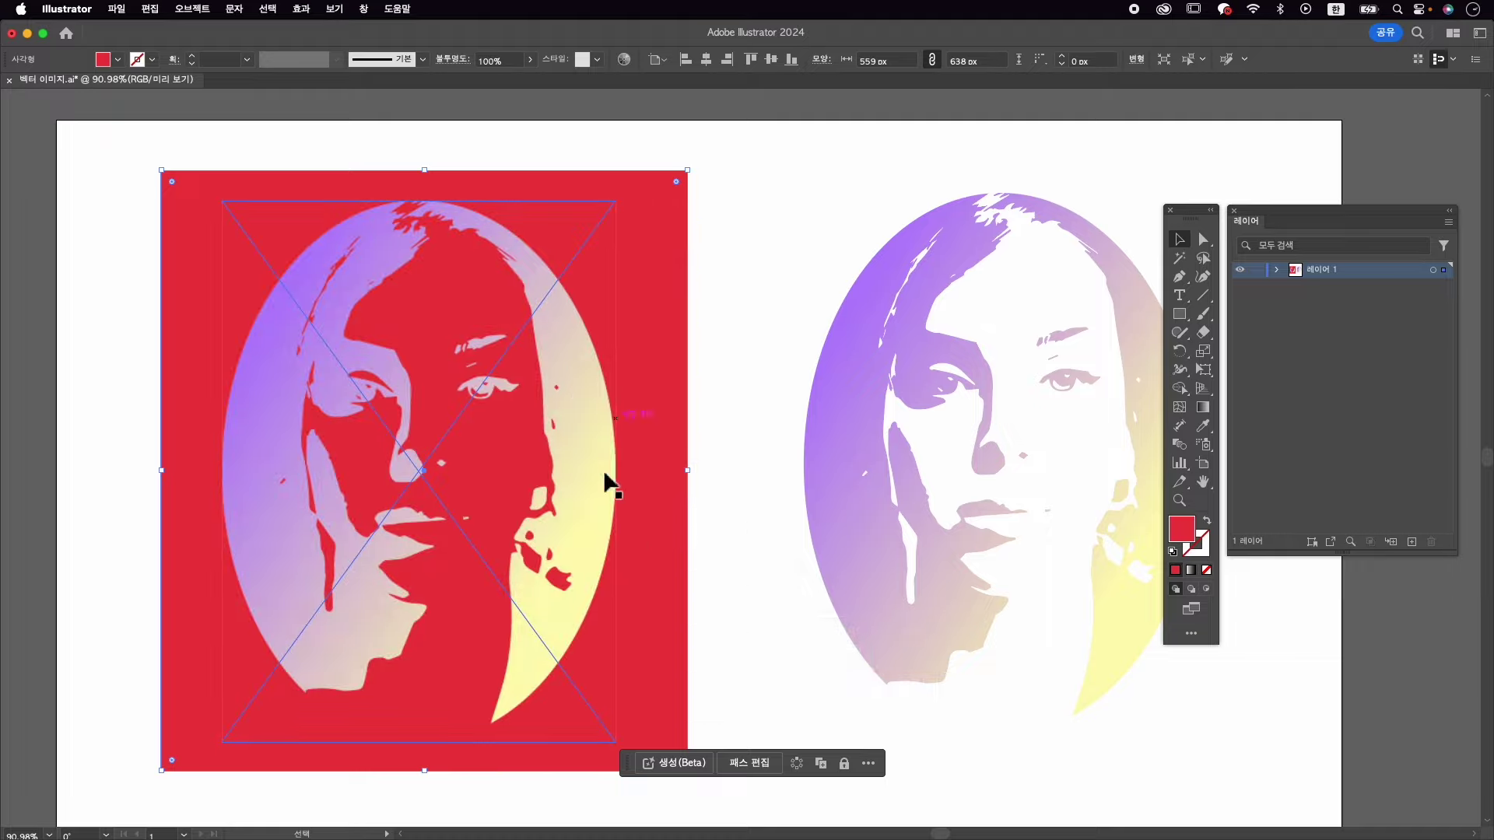
click(738, 331)
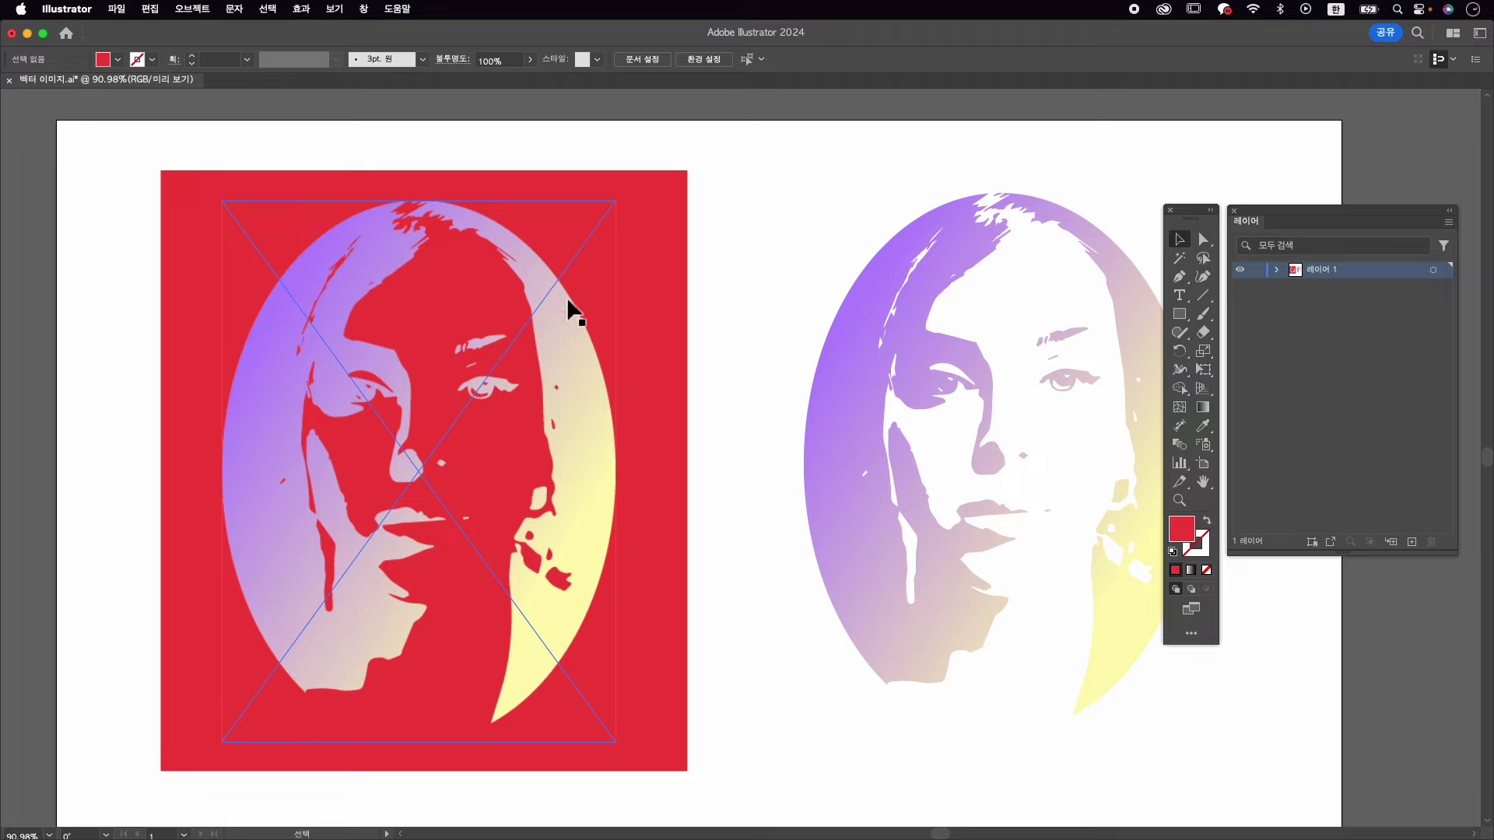
- Move the red rectangle diagonally down and partly off the artboard, and select the placed PNG portrait
drag(669, 247, 314, 390)
click(469, 277)
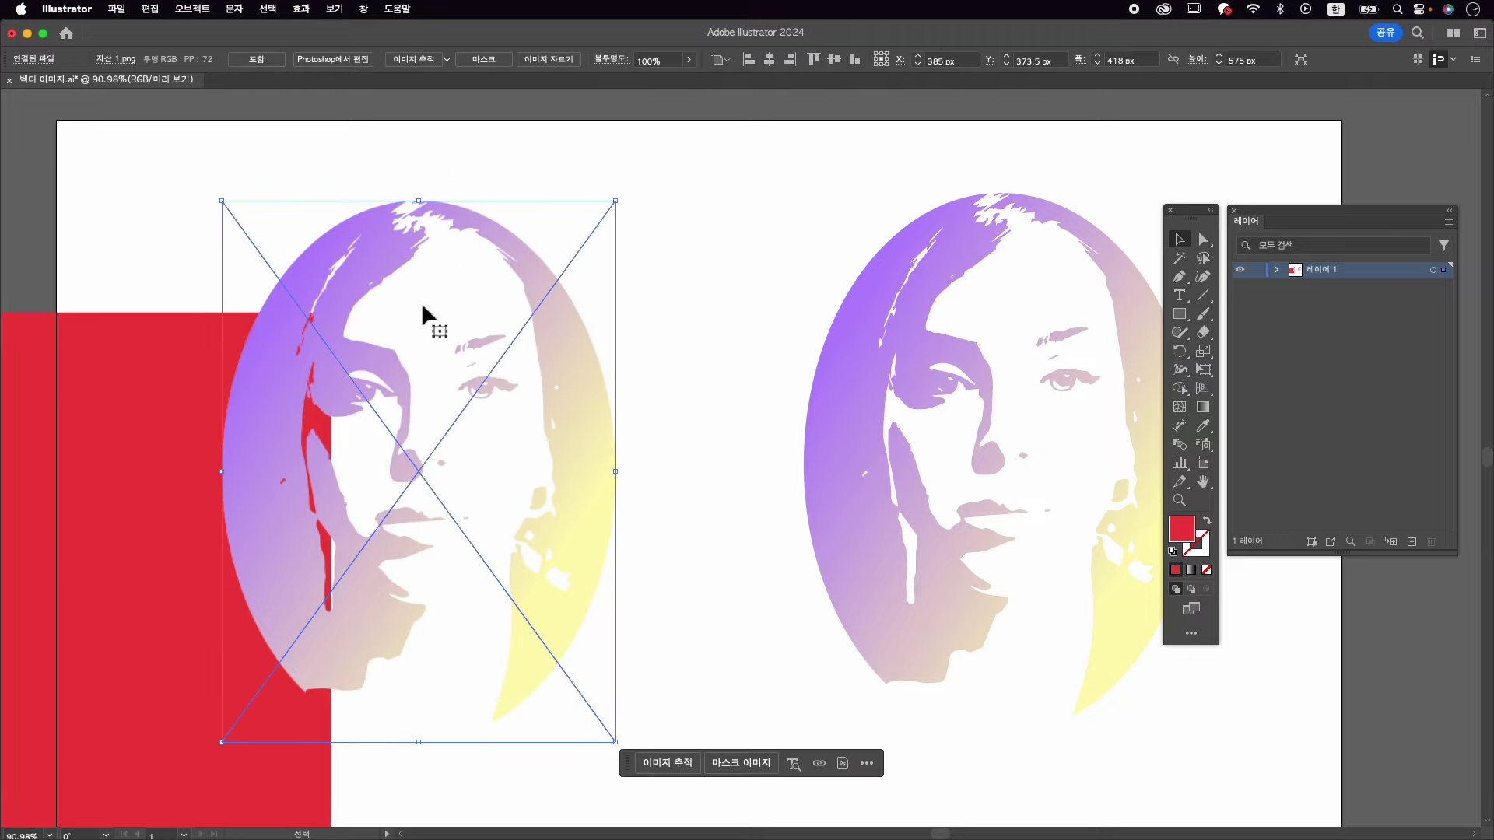